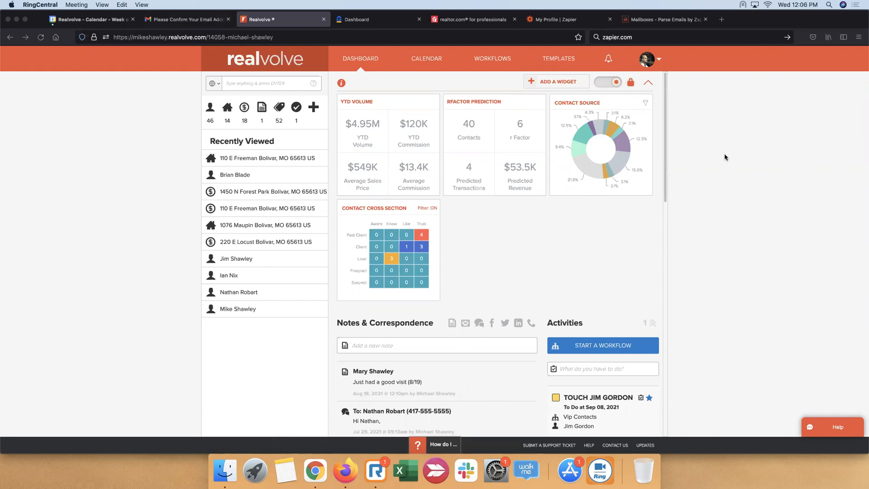
# Review the checklist of the dashboard's touch activity from the Vip Contacts workflow, then close it without saving
pyautogui.click(296, 107)
pyautogui.scroll(-3, 561, 272)
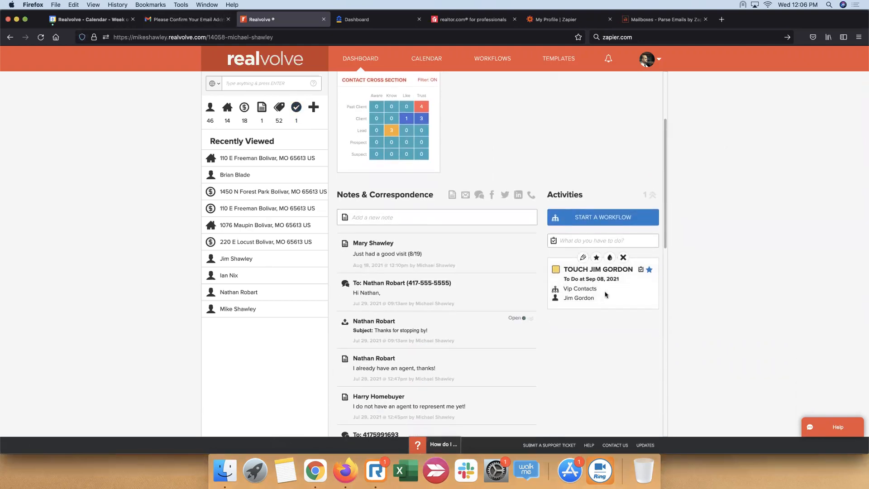
pyautogui.click(562, 271)
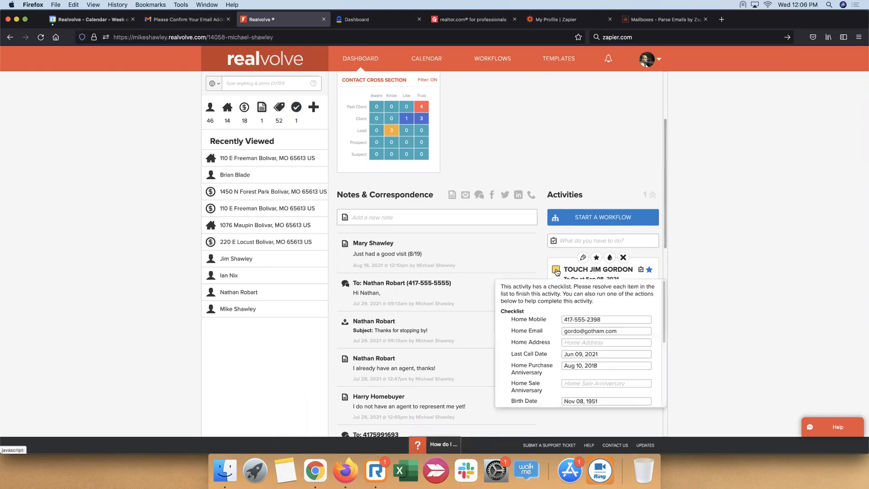
pyautogui.scroll(-5, 562, 303)
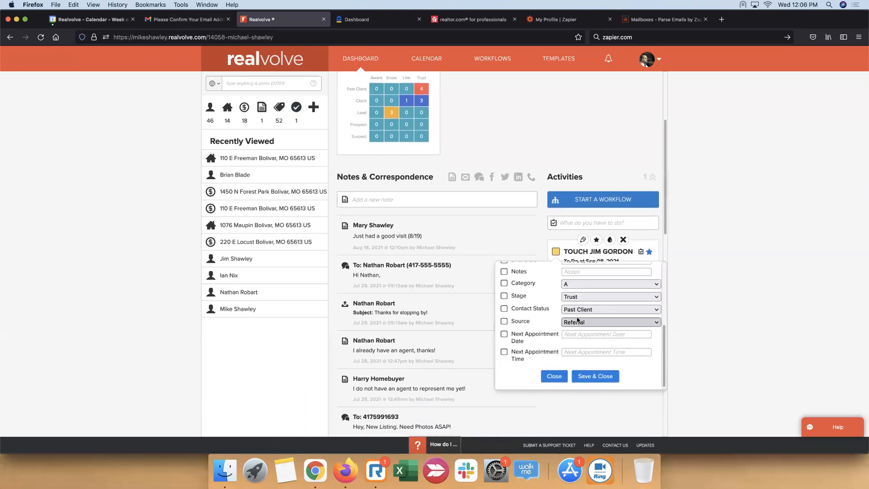
pyautogui.scroll(4, 573, 316)
pyautogui.scroll(2, 574, 315)
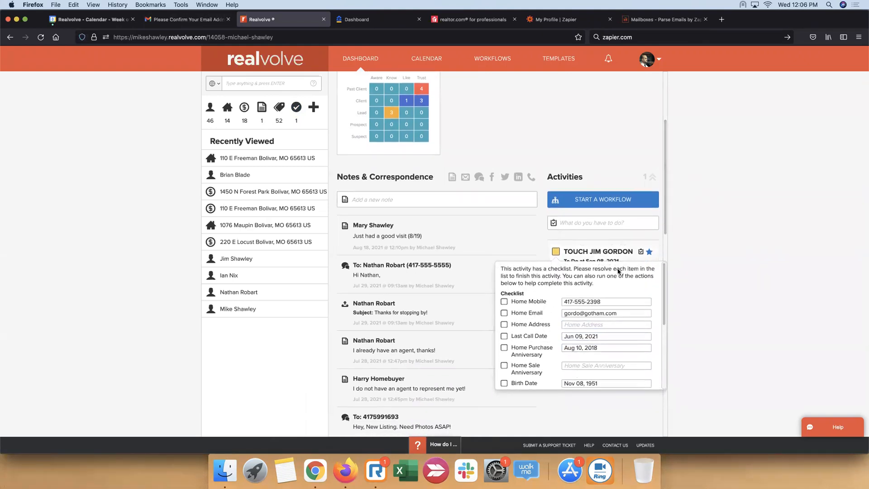
pyautogui.scroll(-3, 575, 317)
pyautogui.scroll(3, 579, 318)
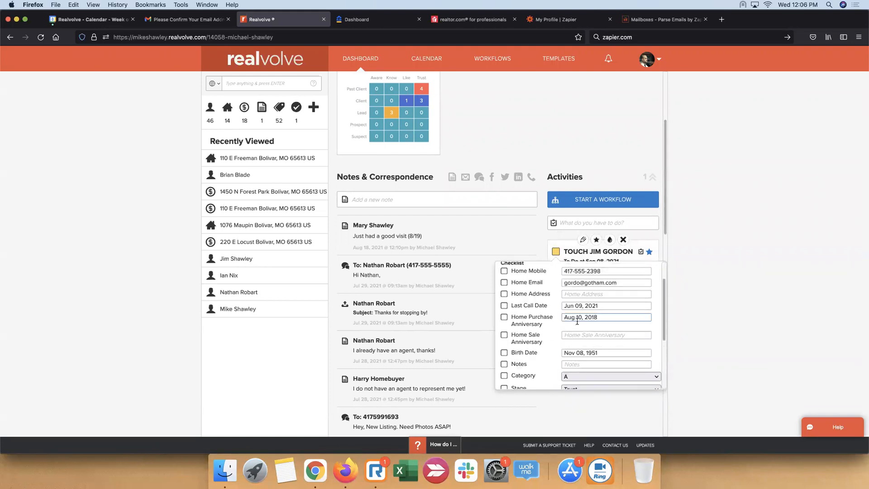
pyautogui.scroll(-3, 579, 318)
pyautogui.click(554, 374)
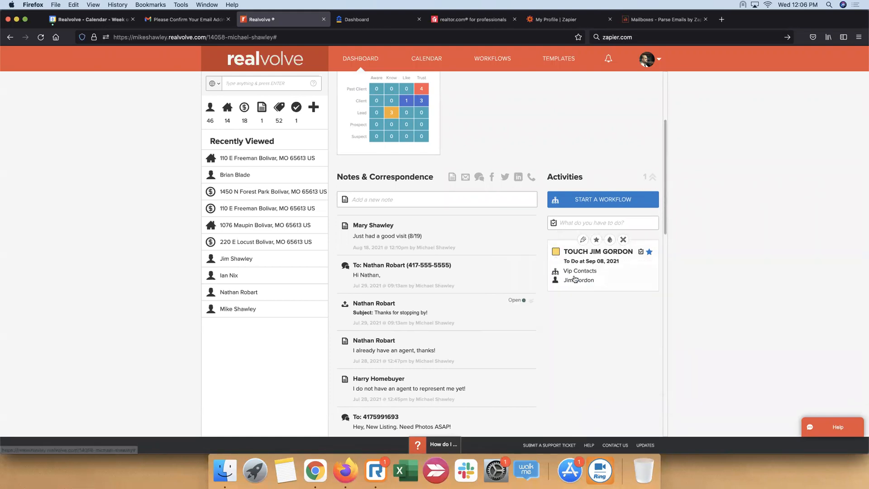
# Open the EBL - Essential Buyer Lead workflow in the workflow editor and expand its activities to review them
pyautogui.click(492, 60)
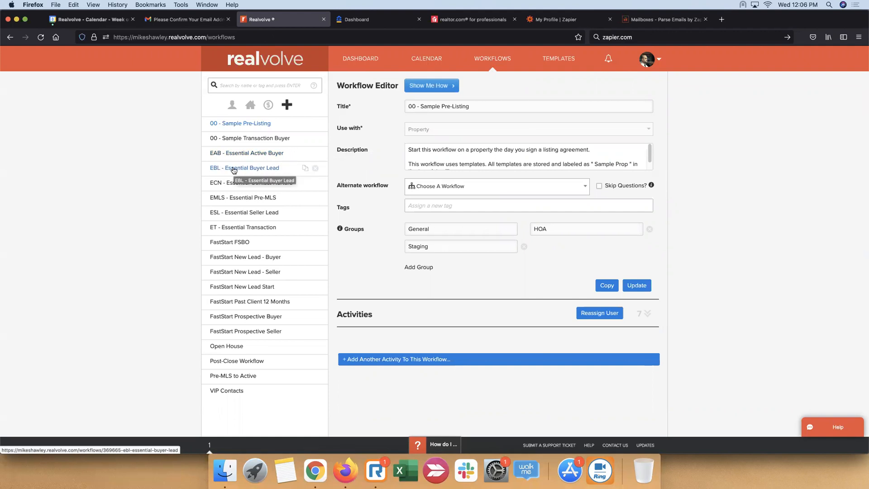
pyautogui.click(262, 172)
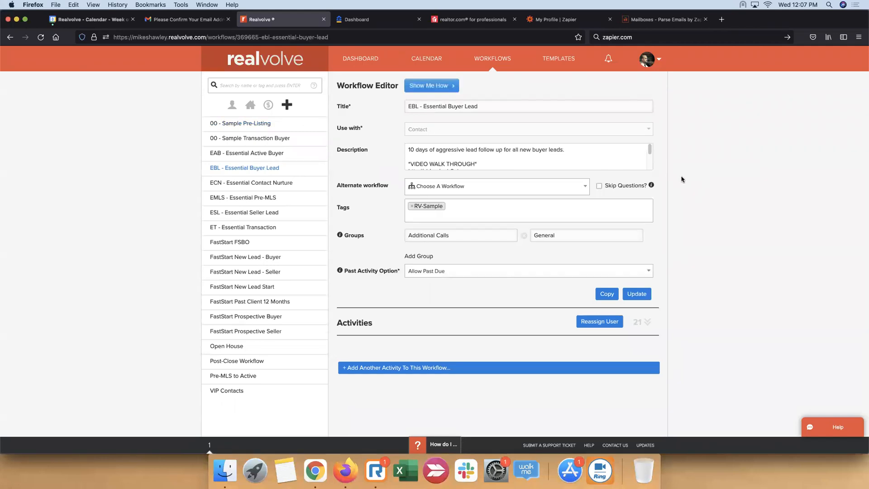
pyautogui.click(648, 322)
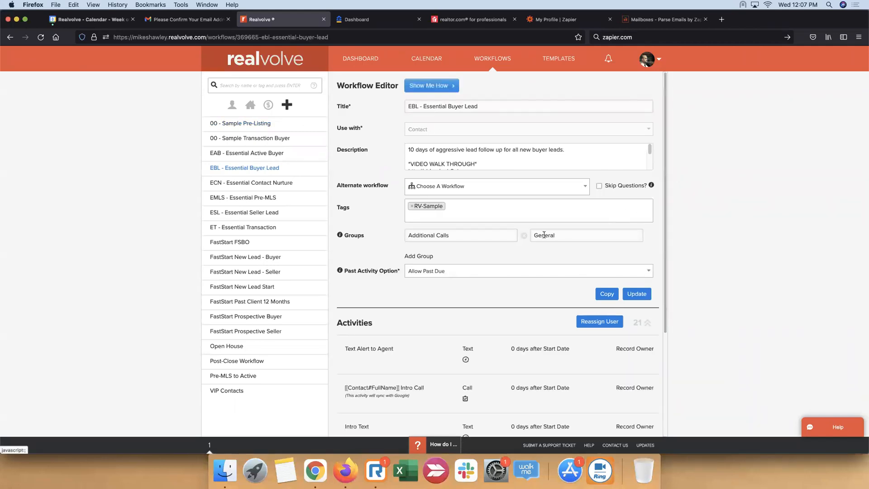
pyautogui.scroll(-5, 363, 236)
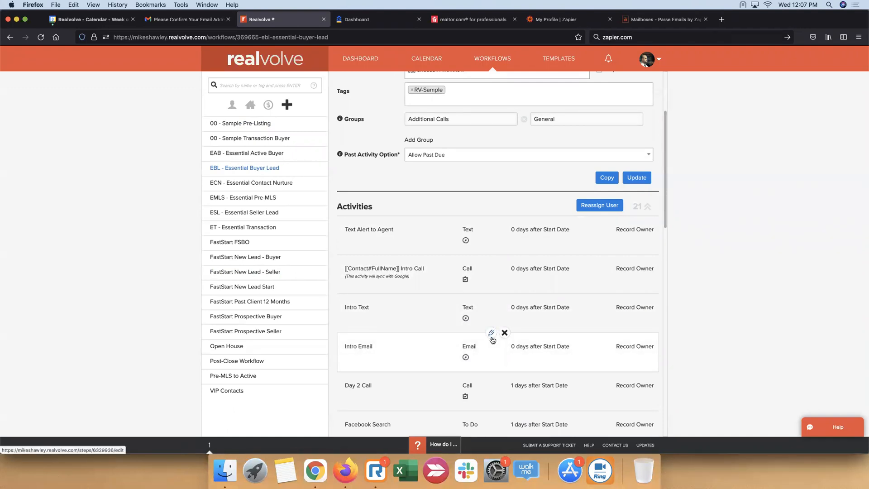
pyautogui.scroll(5, 490, 339)
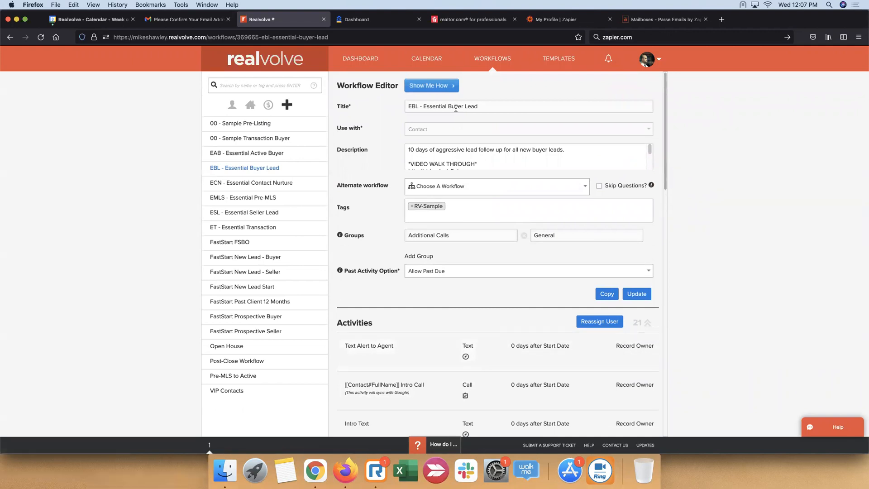
# Switch to Zapier and set the profile timezone to GMT-05:00 America/Resolute, saving the changes
pyautogui.click(579, 22)
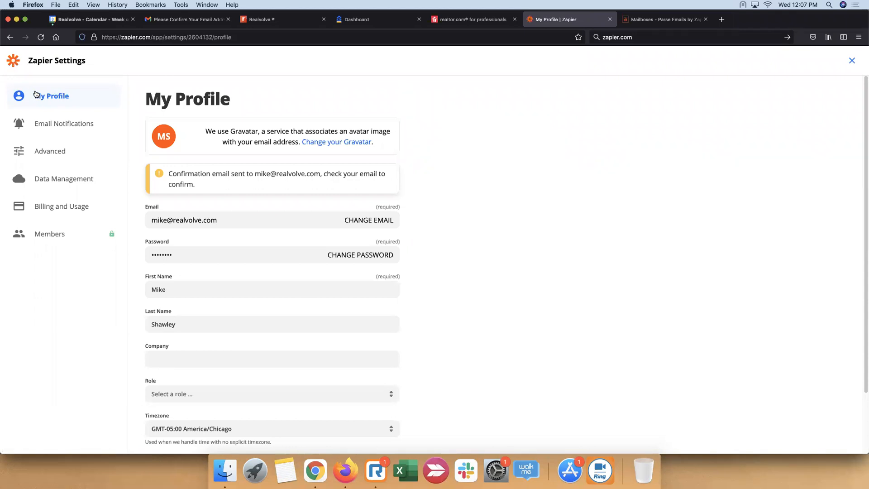
pyautogui.click(394, 431)
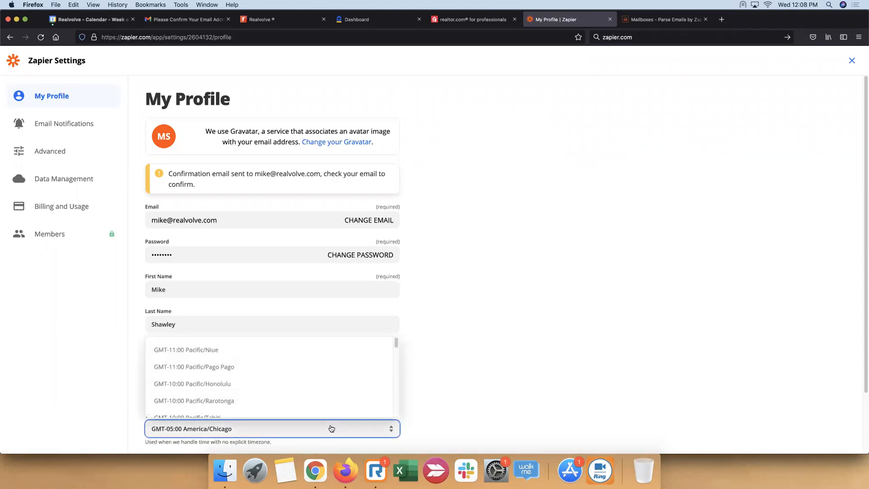
pyautogui.scroll(-5, 247, 405)
pyautogui.scroll(-6, 248, 380)
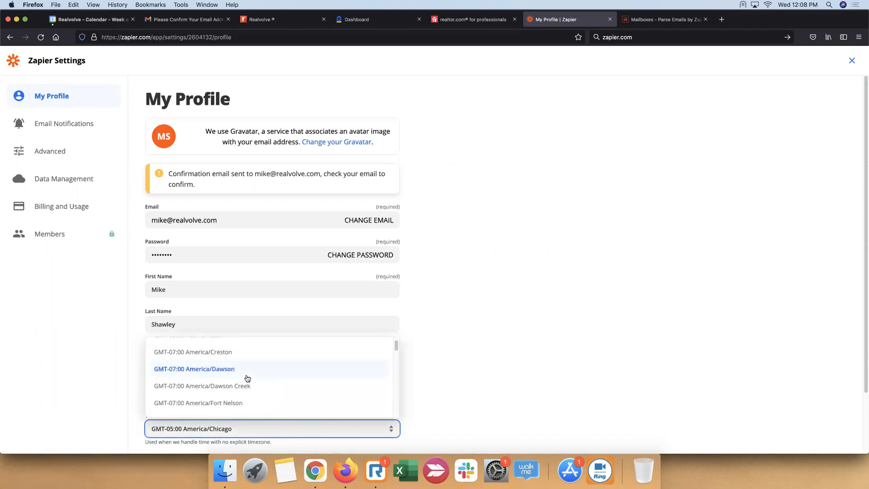
pyautogui.scroll(-3, 249, 390)
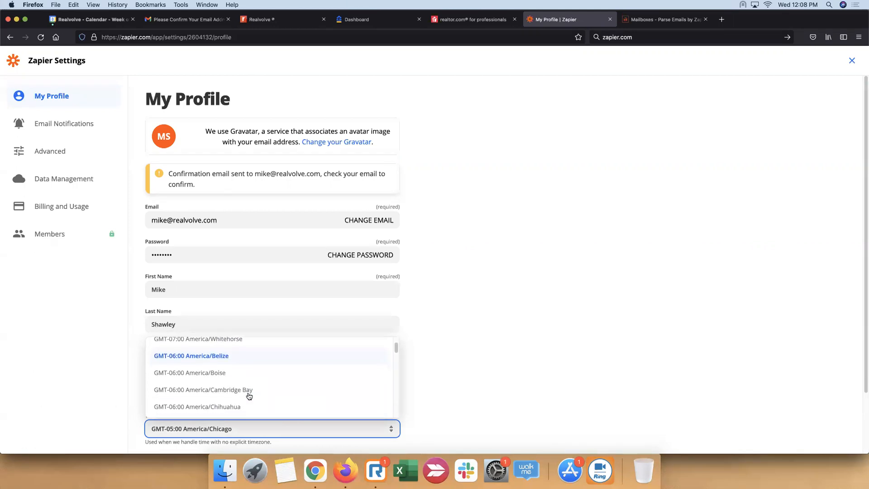
pyautogui.scroll(-4, 250, 391)
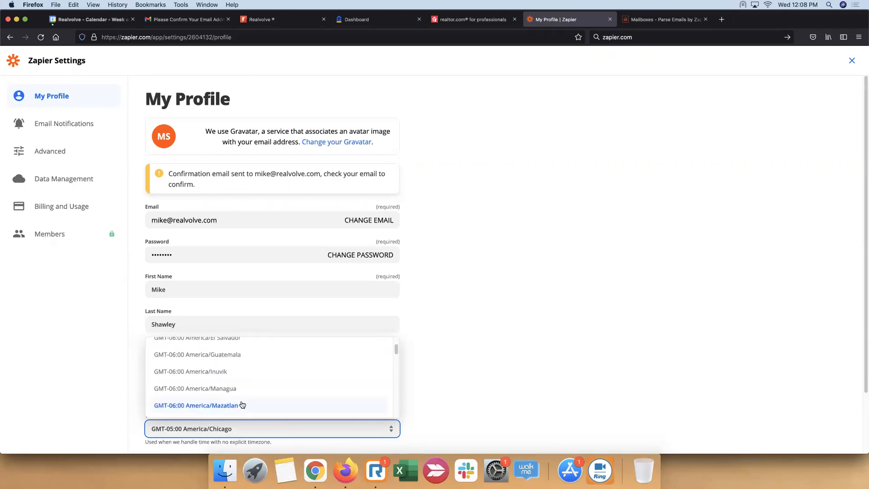
pyautogui.scroll(-3, 243, 401)
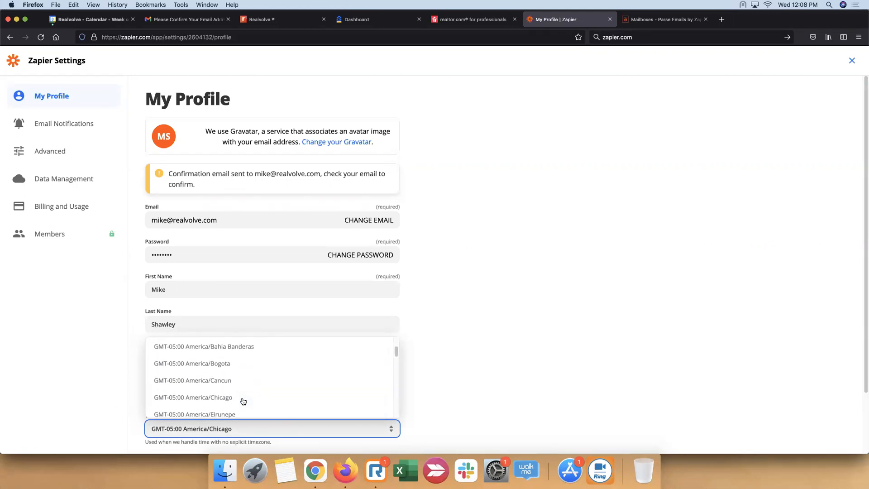
pyautogui.scroll(1, 244, 385)
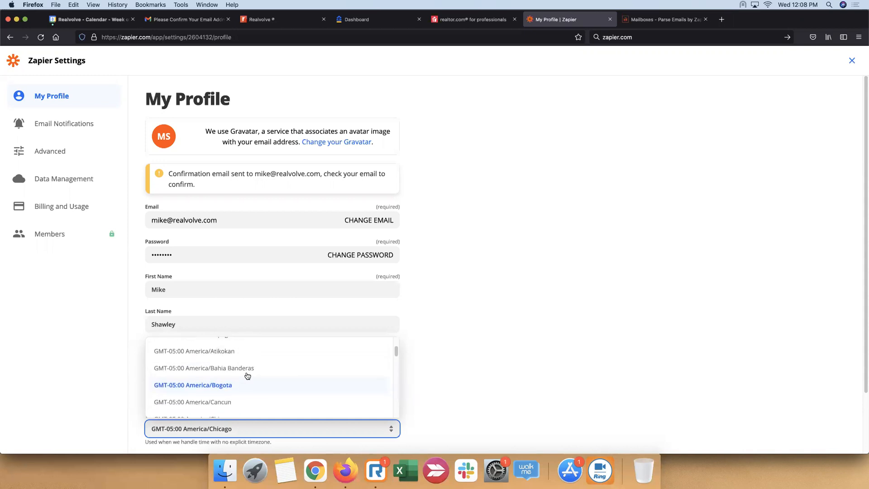
pyautogui.scroll(1, 249, 371)
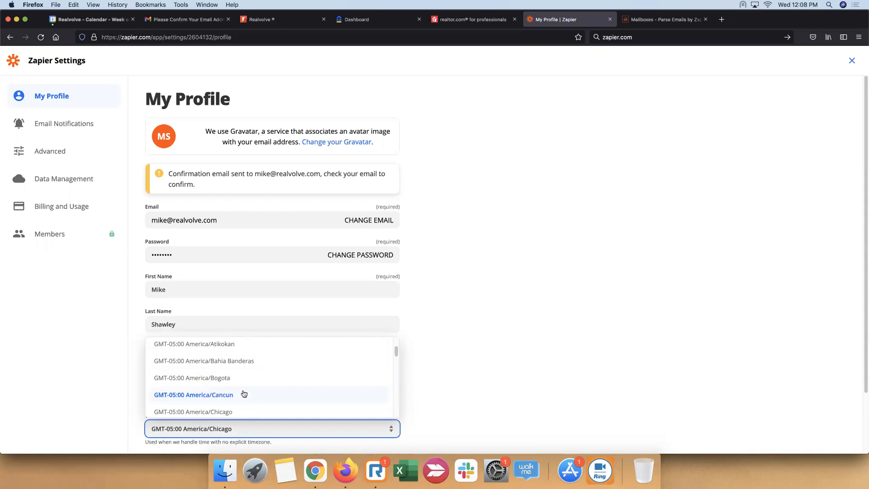
pyautogui.scroll(-2, 247, 392)
pyautogui.scroll(-3, 247, 383)
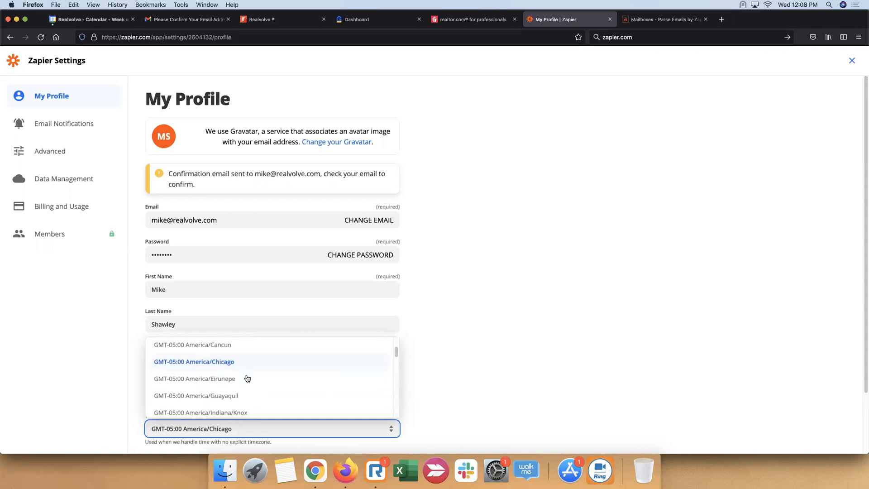
pyautogui.scroll(-3, 249, 385)
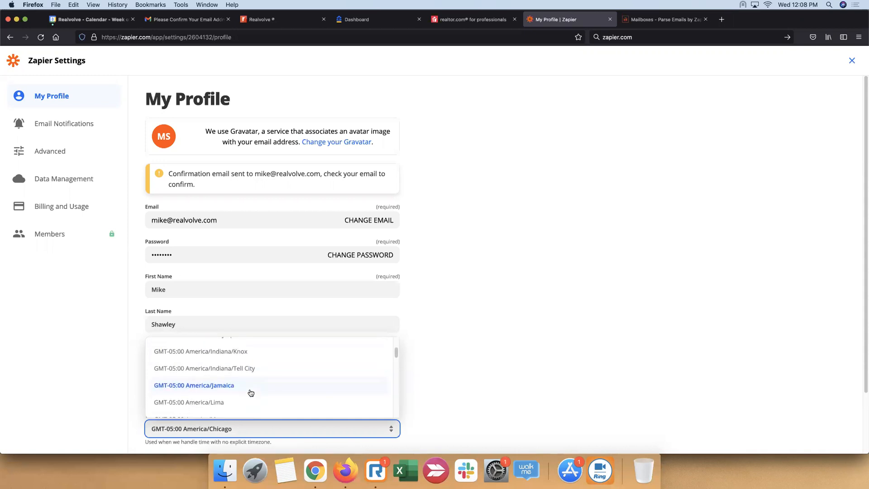
pyautogui.scroll(3, 250, 393)
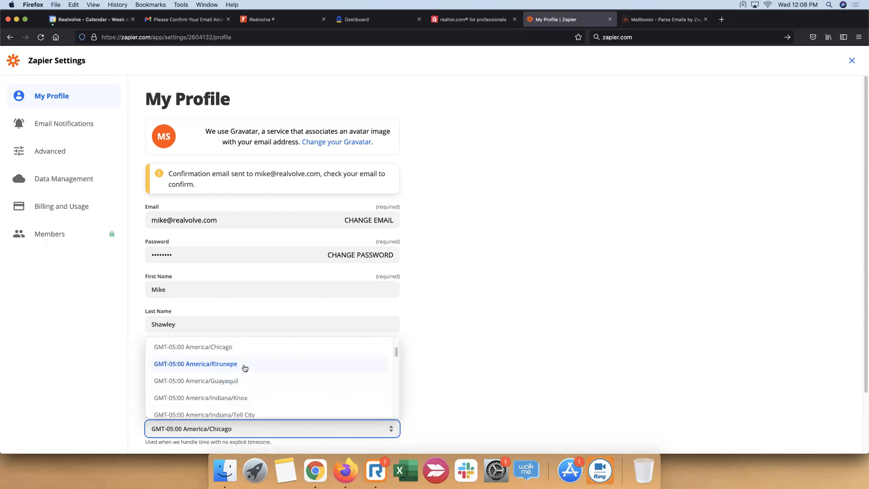
pyautogui.scroll(-10, 230, 370)
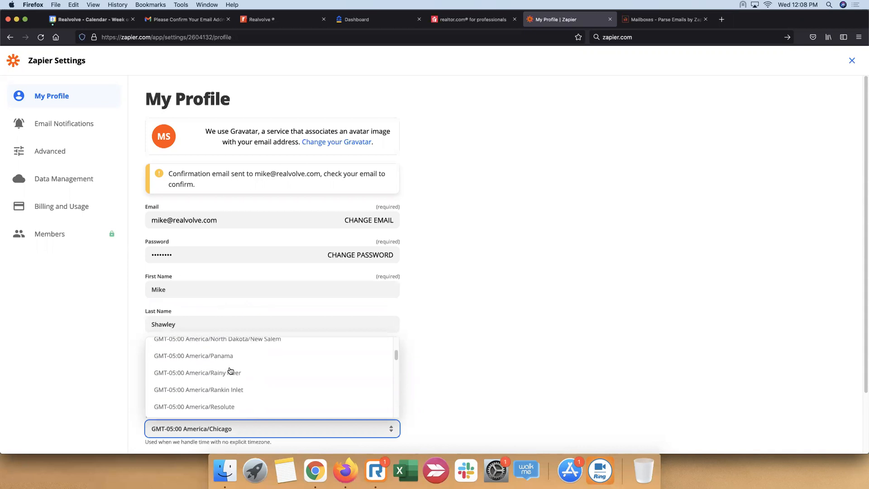
pyautogui.scroll(1, 230, 370)
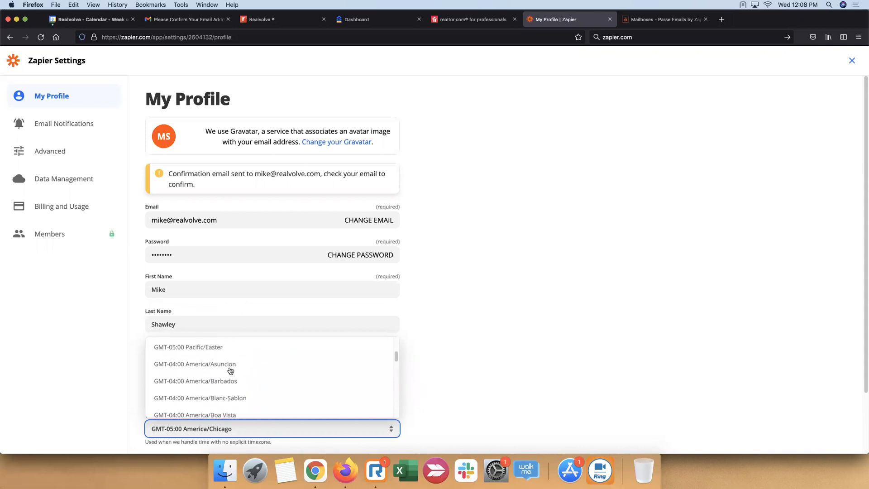
pyautogui.scroll(5, 220, 370)
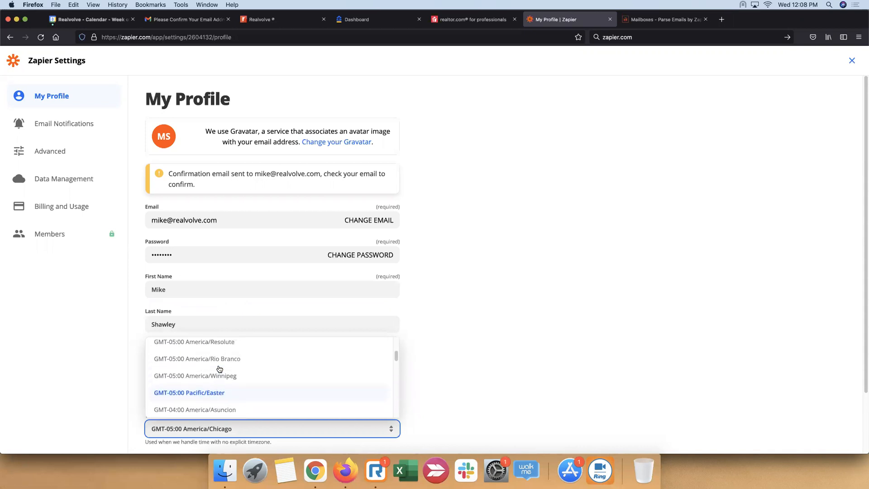
pyautogui.scroll(-2, 221, 370)
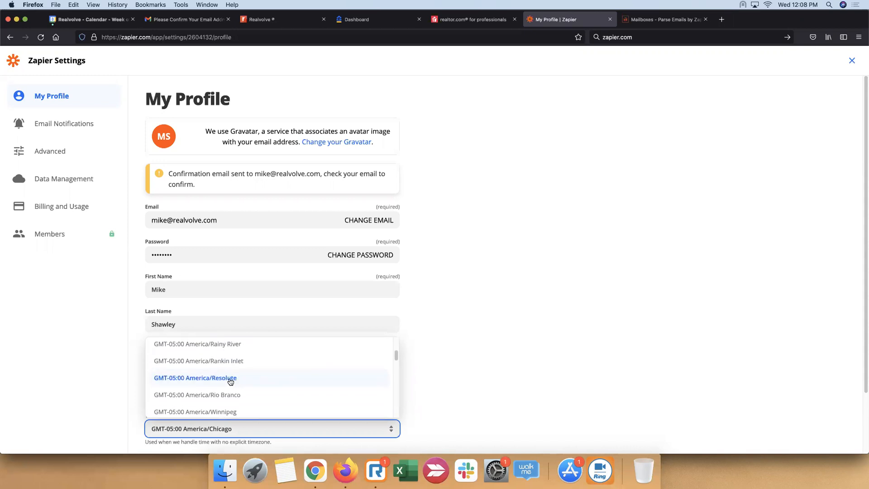
pyautogui.click(233, 380)
pyautogui.click(450, 361)
pyautogui.scroll(-3, 454, 362)
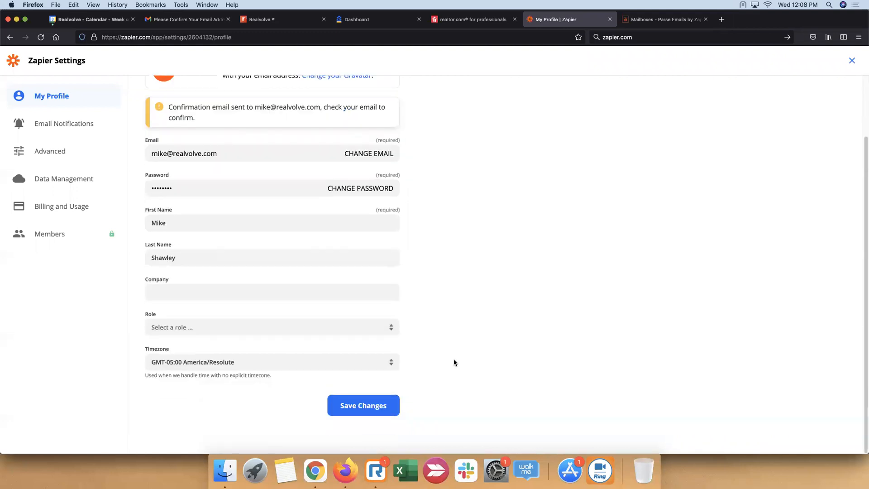
pyautogui.click(364, 411)
pyautogui.scroll(3, 174, 169)
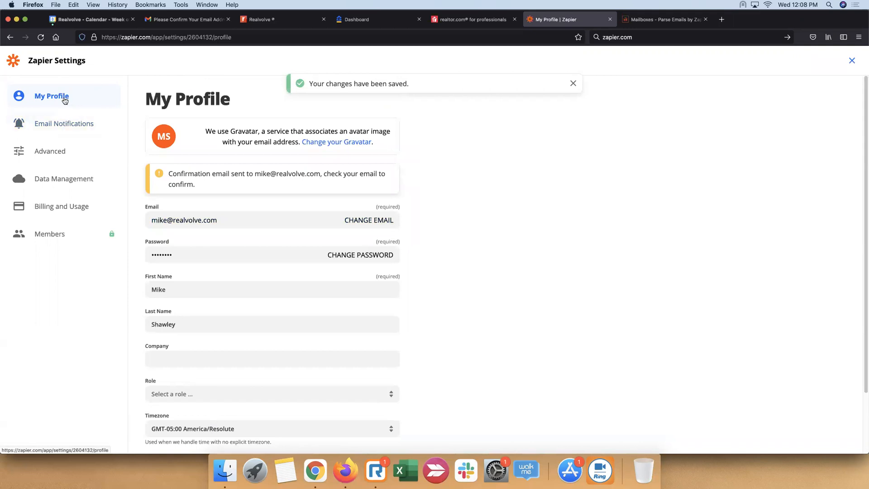
# Create a new Zap from the Zapier dashboard and choose Zillow Tech Connect as its trigger app
pyautogui.click(44, 67)
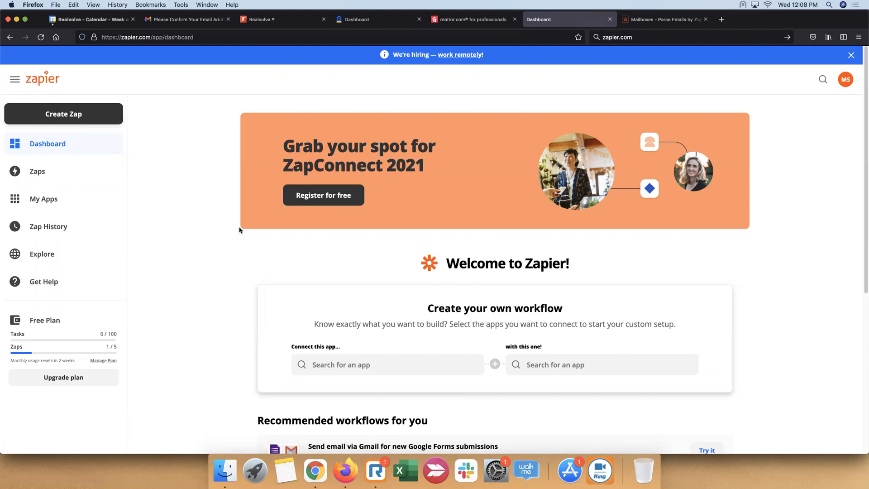
pyautogui.click(82, 115)
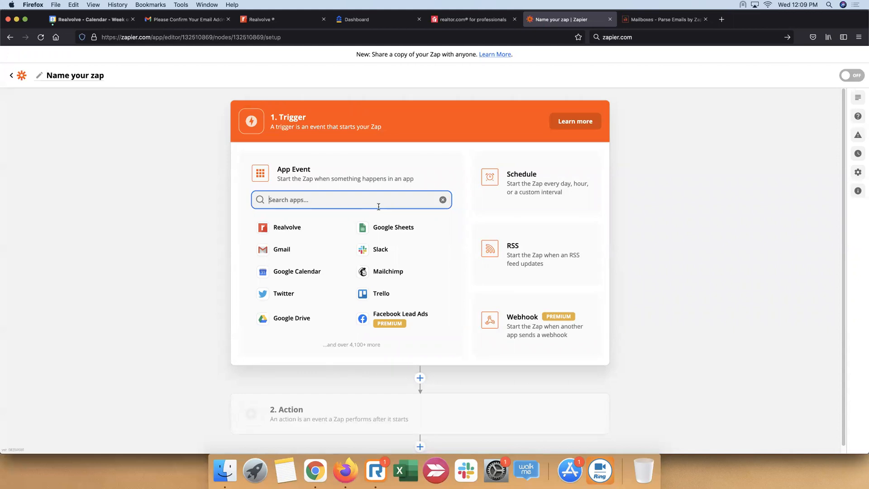
pyautogui.write('zill')
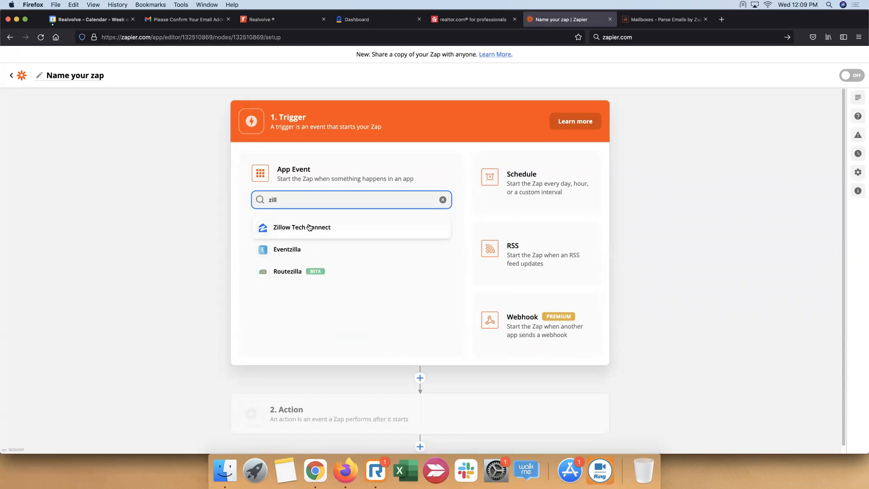
pyautogui.click(309, 228)
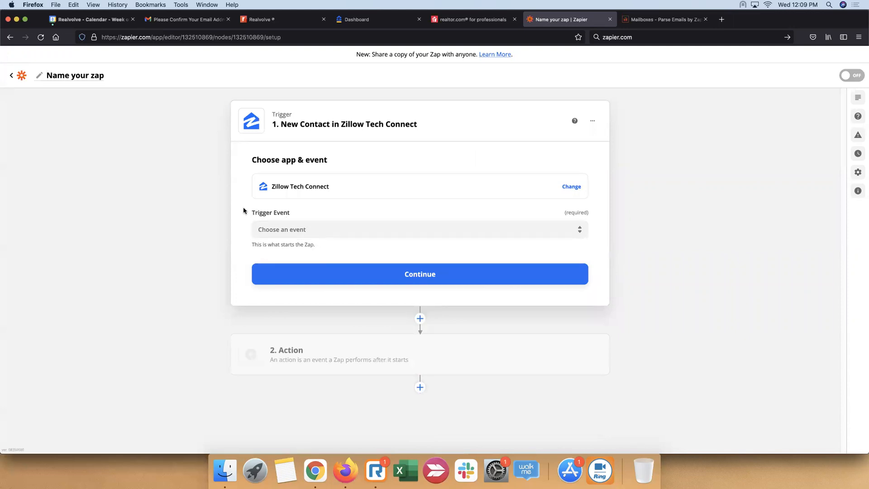
# Set the trigger event to New Contact and continue to the webhook setup
pyautogui.moveTo(255, 213); pyautogui.dragTo(294, 213)
pyautogui.click(472, 229)
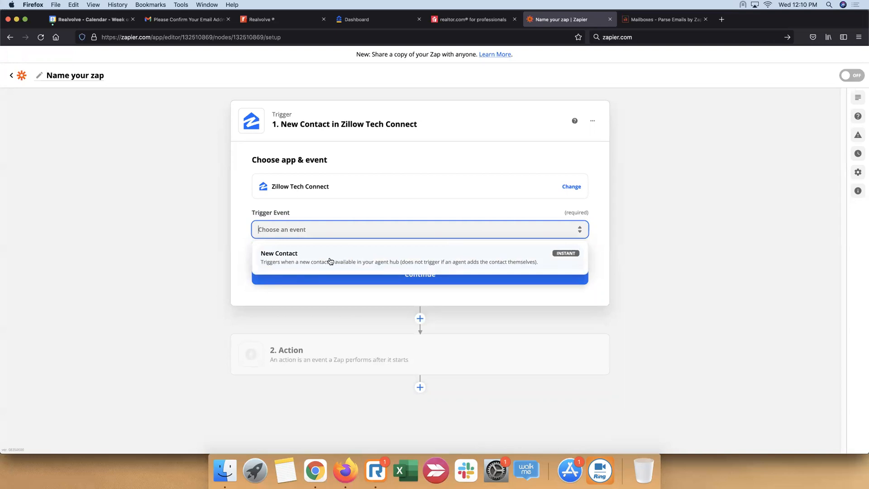
pyautogui.click(306, 259)
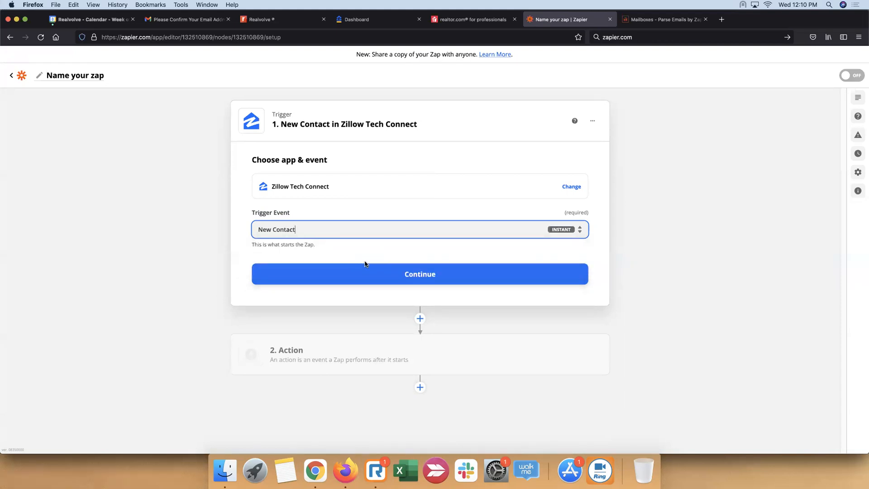
pyautogui.click(421, 275)
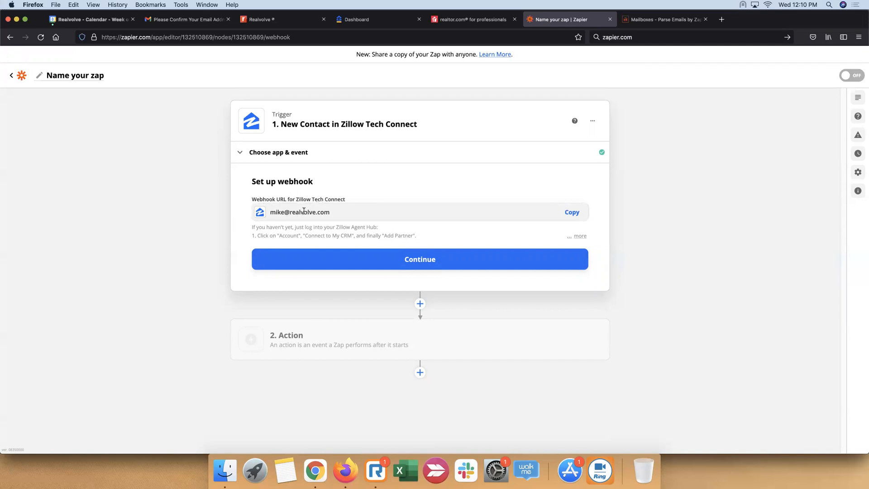
# Copy the Zillow Tech Connect webhook address and test the trigger to load a sample contact request
pyautogui.click(572, 213)
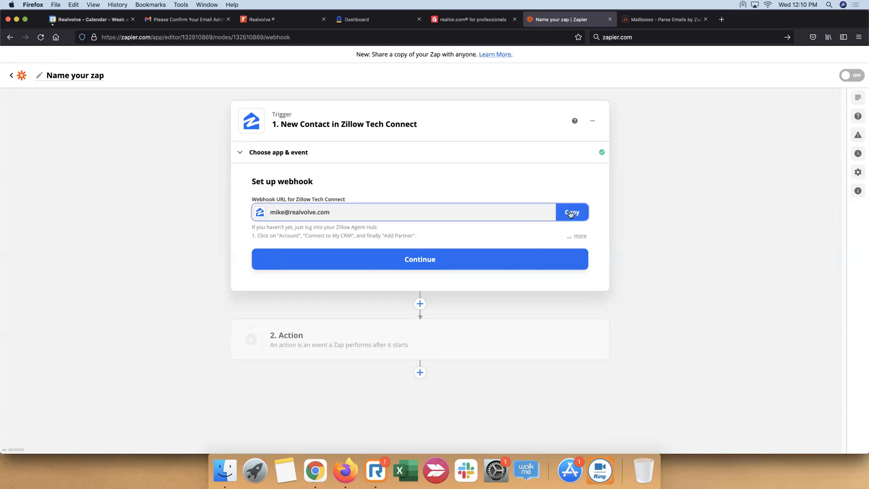
pyautogui.click(414, 262)
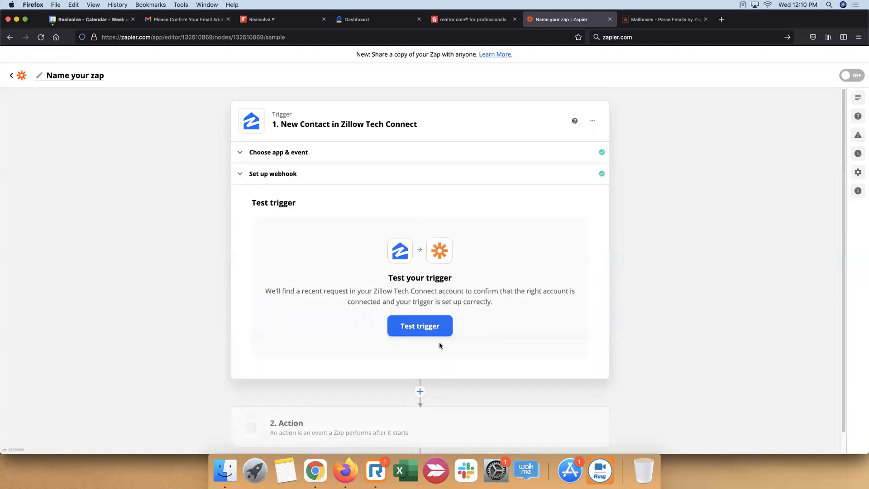
pyautogui.click(436, 335)
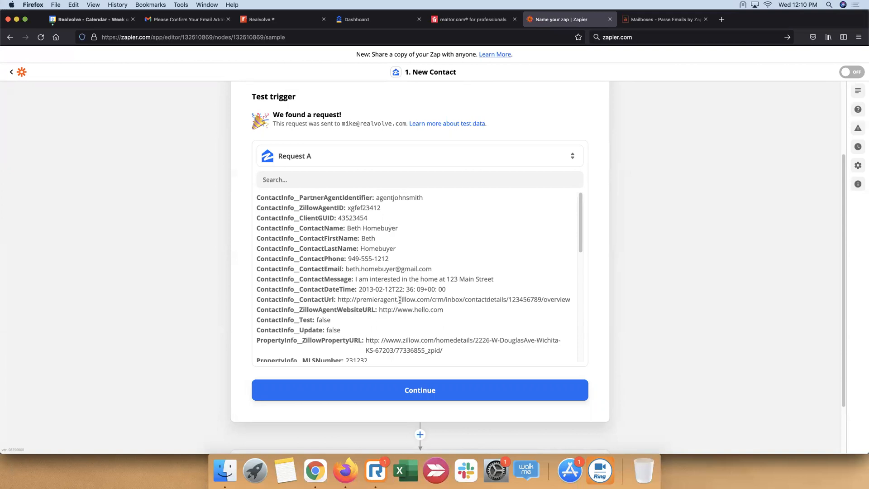
pyautogui.scroll(-5, 400, 299)
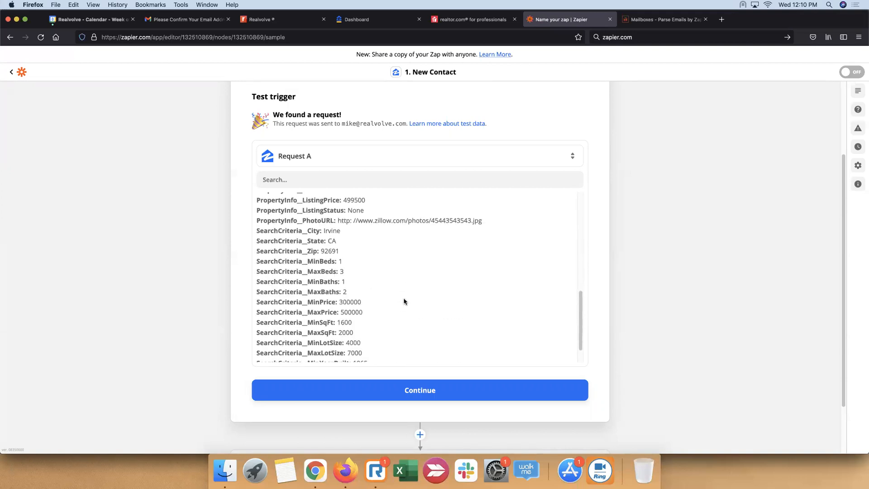
pyautogui.scroll(-2, 404, 301)
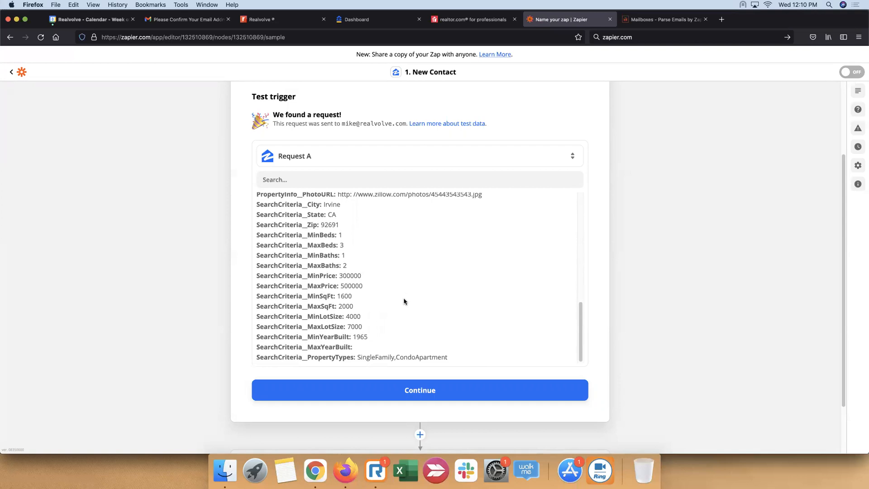
pyautogui.scroll(3, 404, 305)
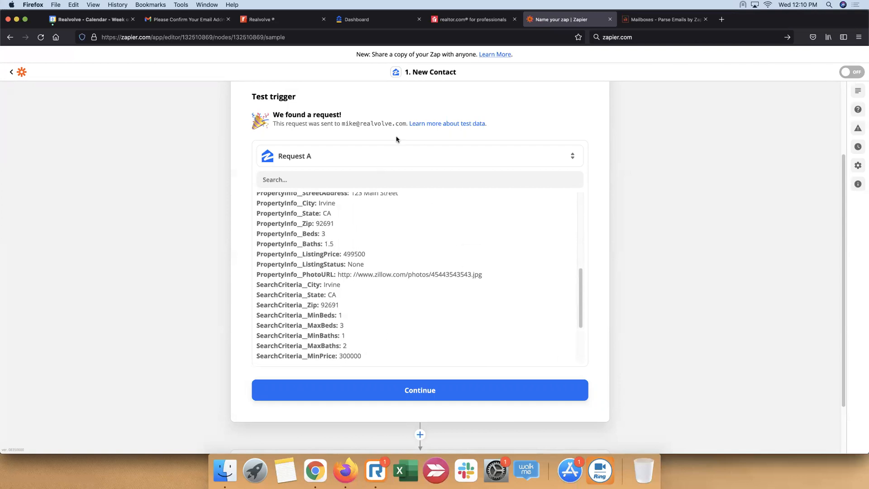
# Switch to Zillow Premier Agent and open the Connect my CRM page in the account settings
pyautogui.click(388, 23)
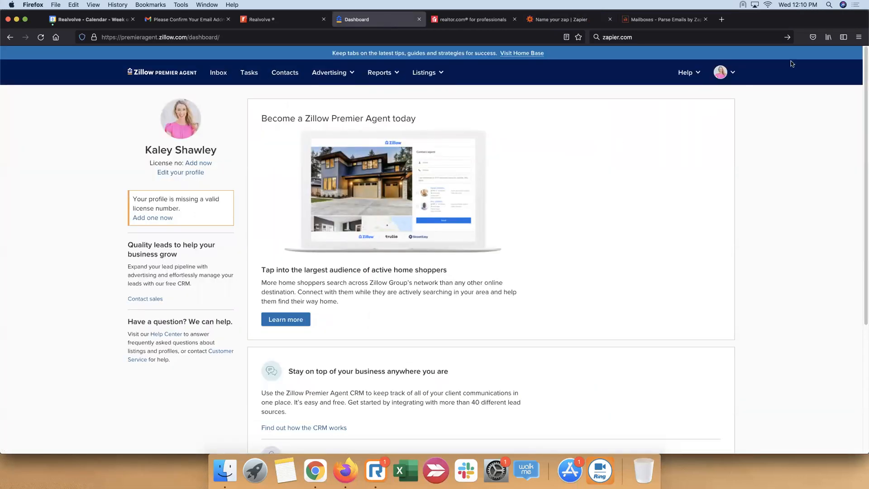
pyautogui.click(735, 77)
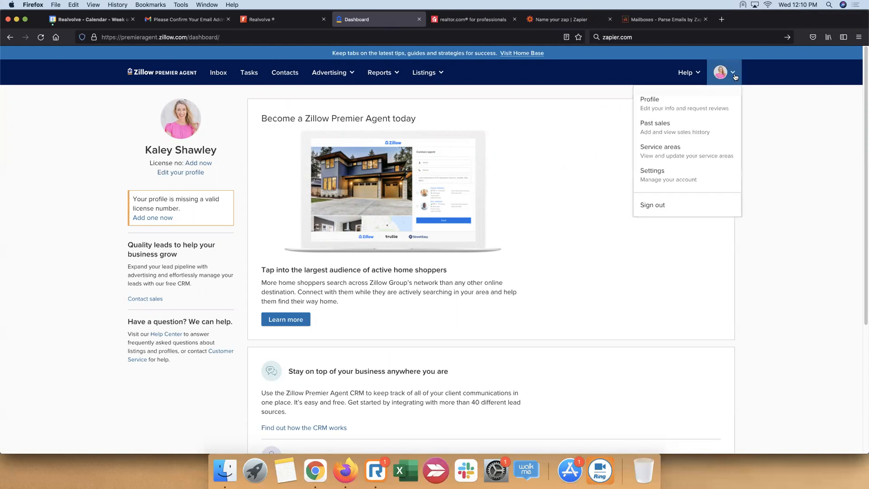
pyautogui.click(671, 176)
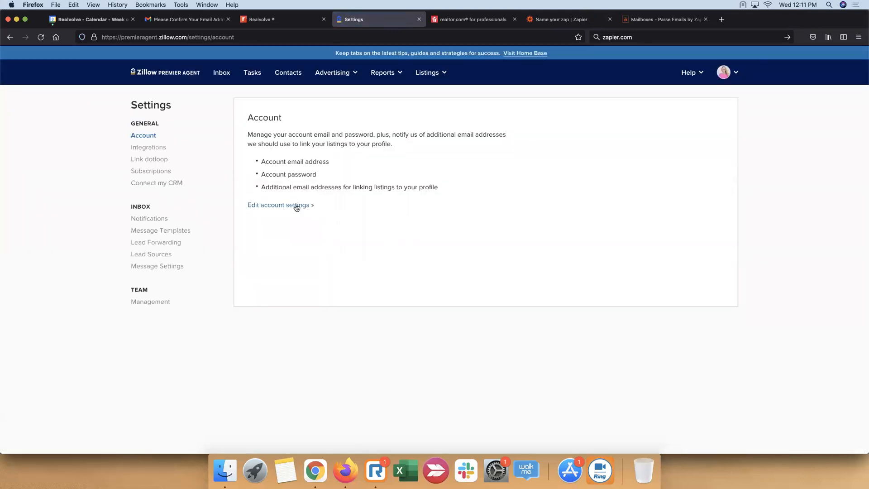
pyautogui.click(168, 185)
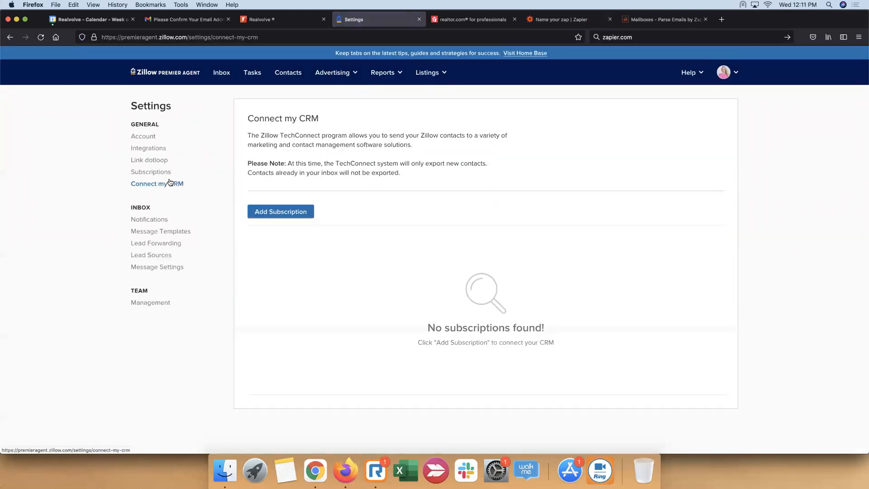
# Add a CRM subscription with Zapier as the partner and proceed to the subscriber identifier
pyautogui.click(300, 214)
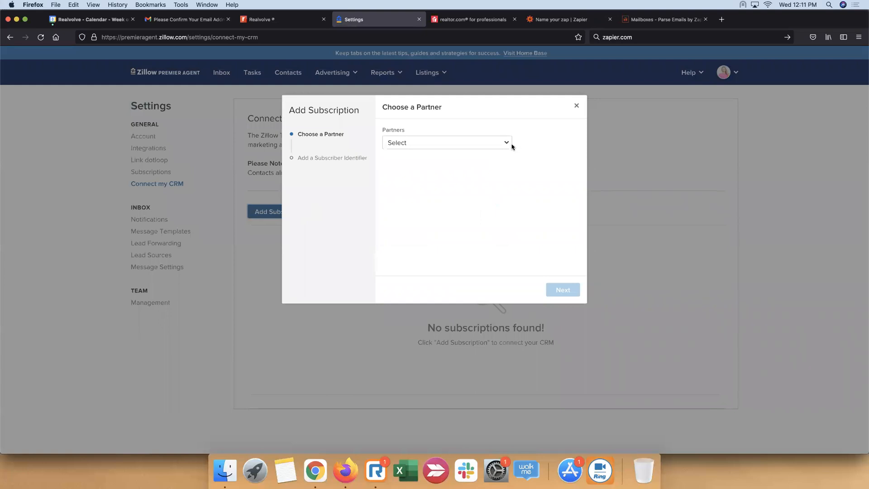
pyautogui.click(509, 146)
pyautogui.scroll(-10, 461, 190)
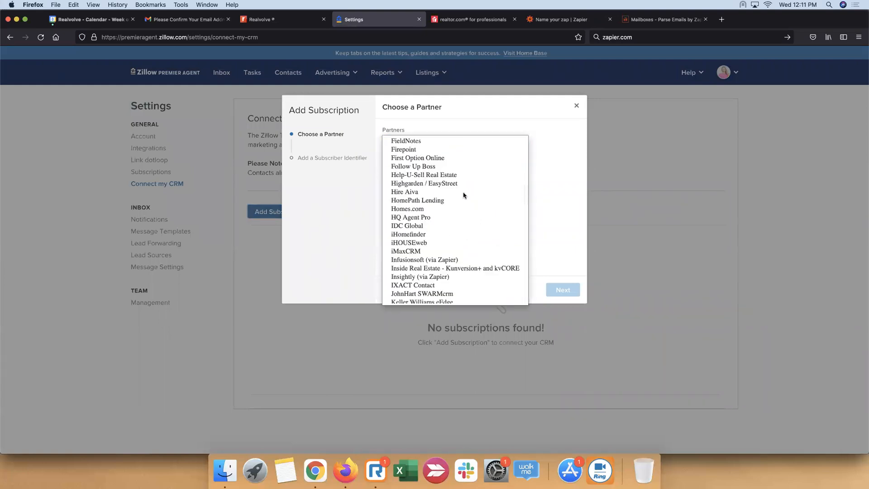
pyautogui.scroll(-5, 437, 240)
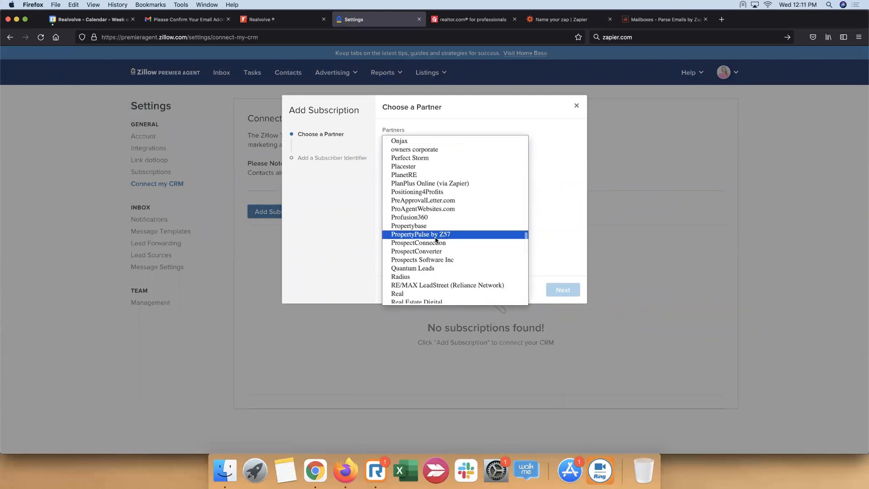
pyautogui.scroll(10, 437, 240)
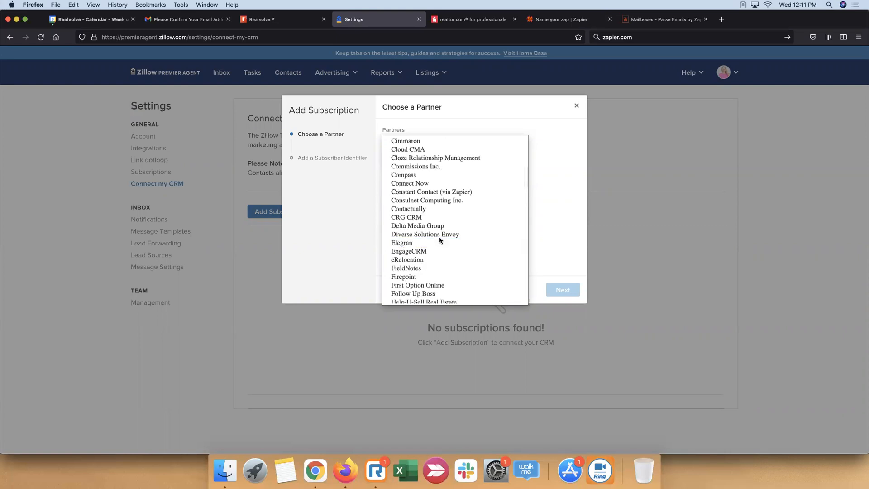
pyautogui.scroll(-2, 439, 240)
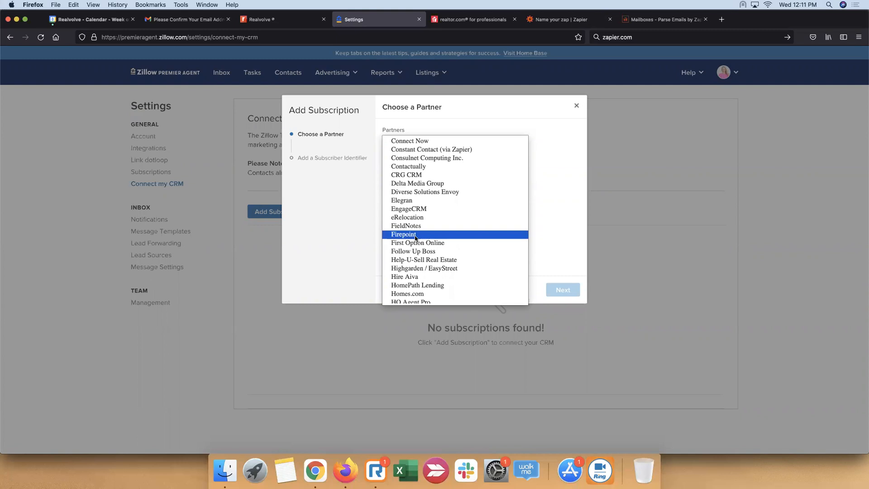
pyautogui.scroll(-20, 416, 237)
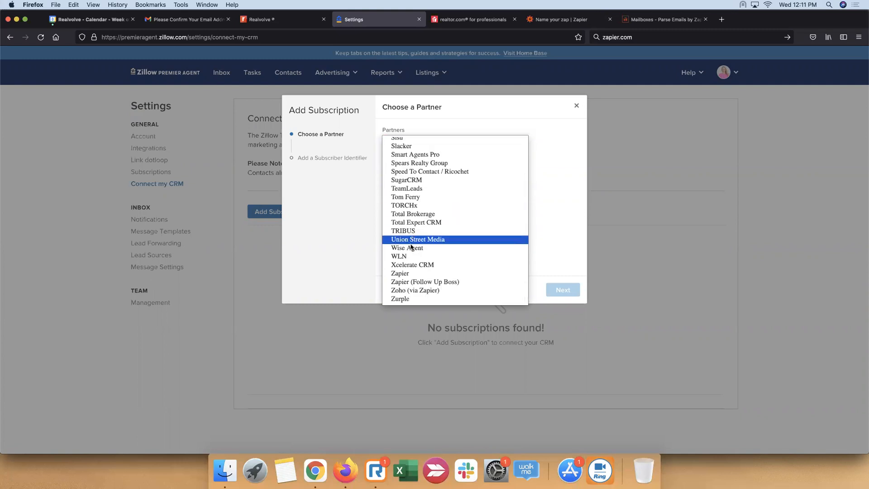
pyautogui.click(414, 274)
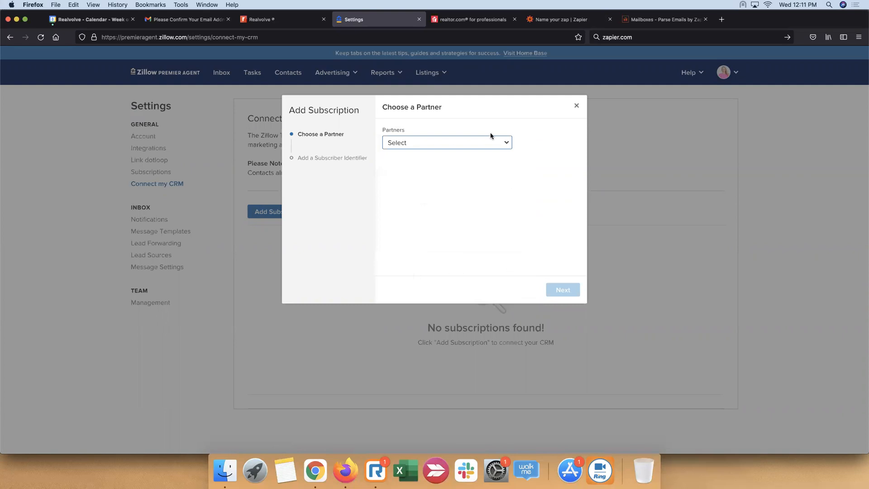
pyautogui.click(503, 143)
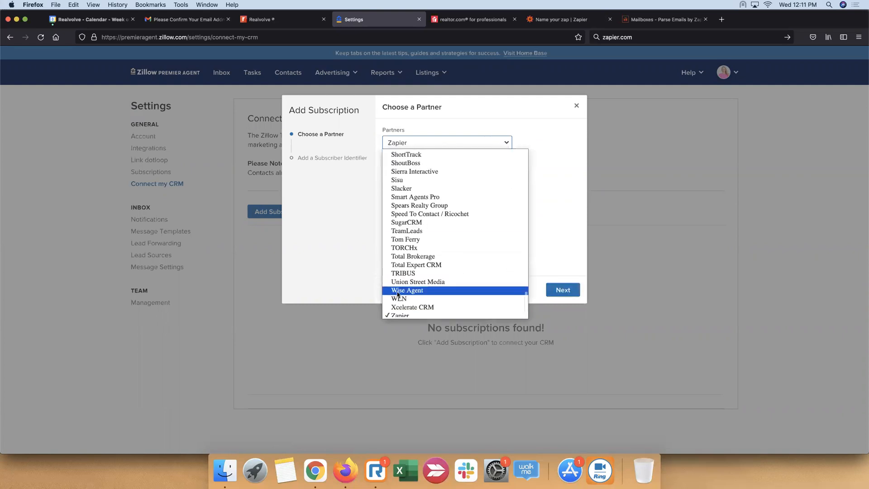
pyautogui.click(529, 126)
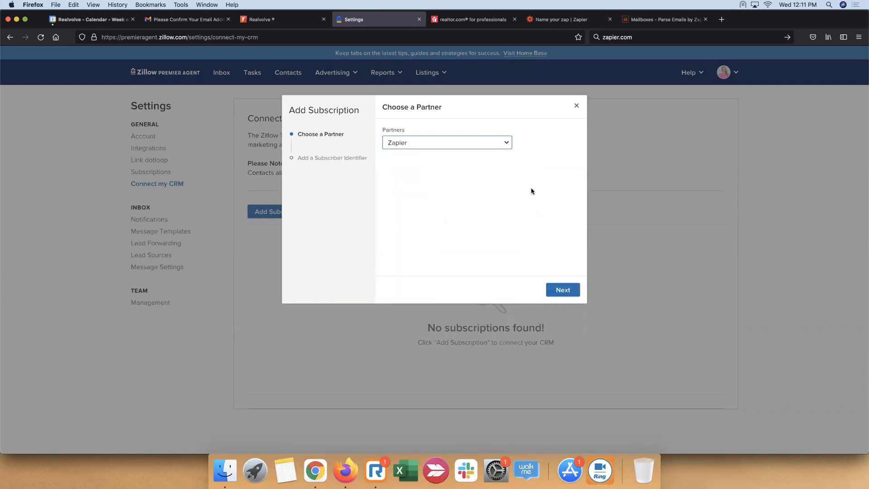
pyautogui.click(566, 292)
# Paste the Zapier login email address as the subscriber identifier and save the subscription
pyautogui.click(453, 218)
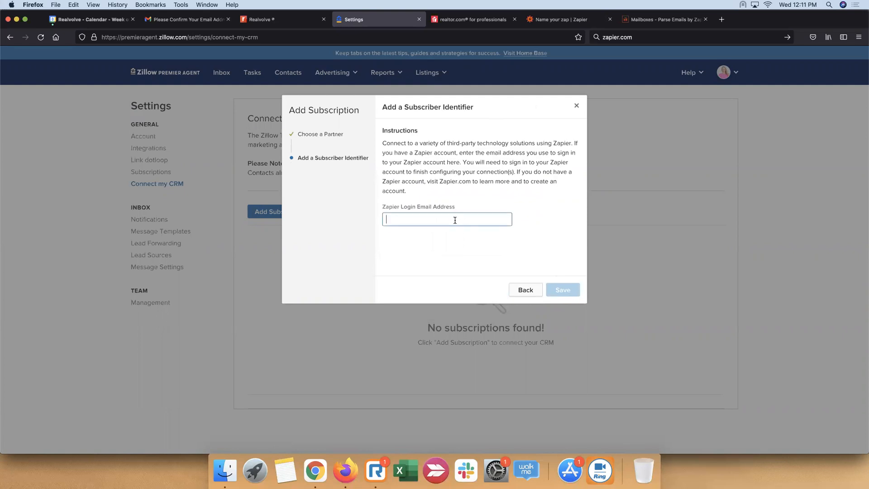
pyautogui.press('super+v')
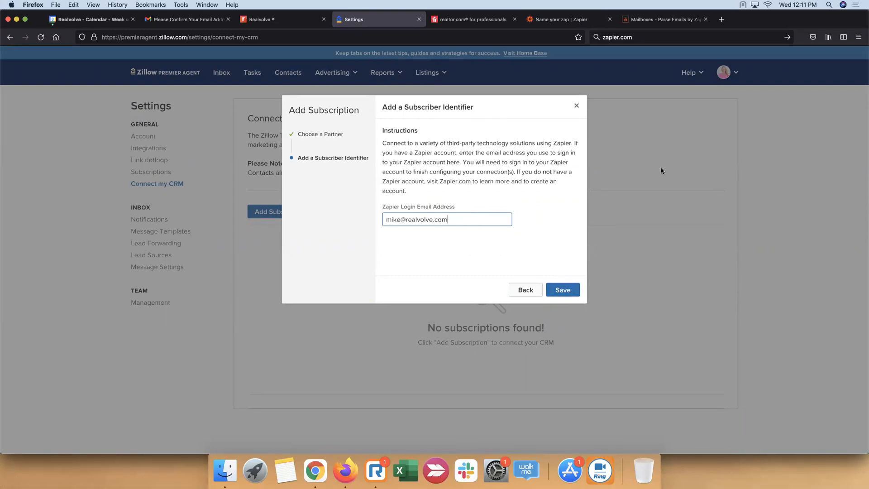
pyautogui.click(562, 290)
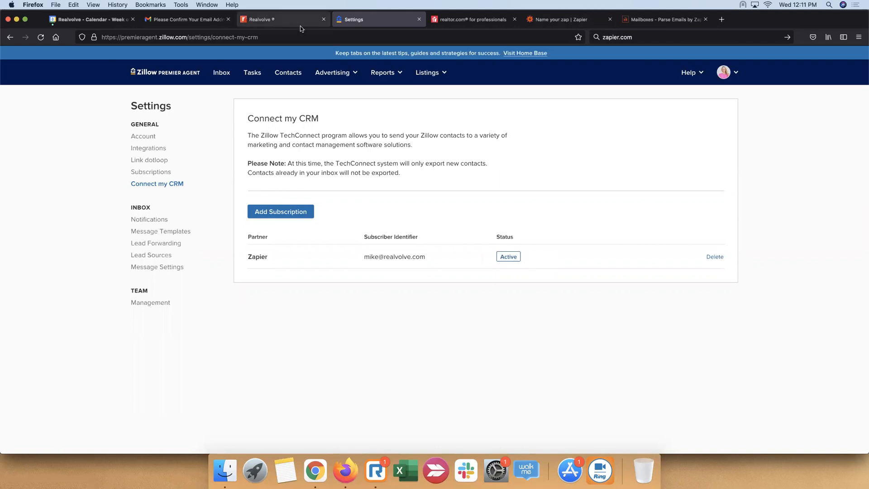
# Return to the Zap in Zapier, review the trigger's sample contact data and continue to the action setup
pyautogui.click(571, 19)
pyautogui.scroll(10, 415, 259)
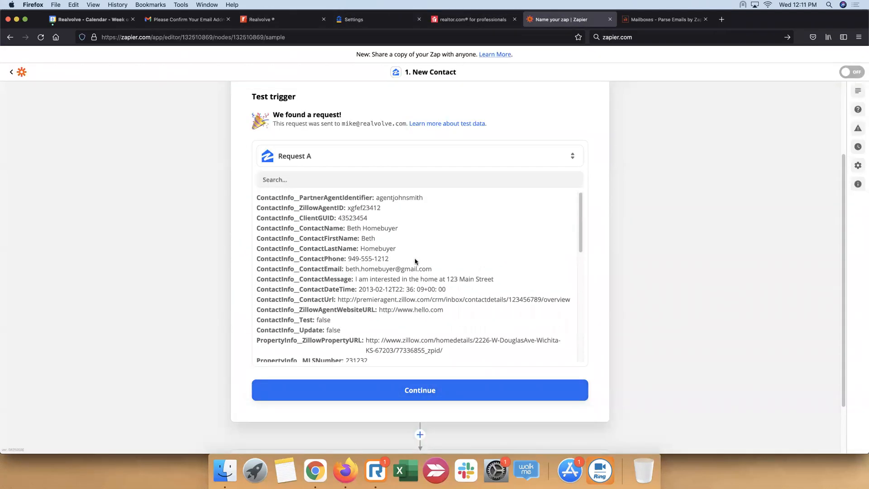
pyautogui.scroll(4, 416, 261)
pyautogui.scroll(-3, 643, 276)
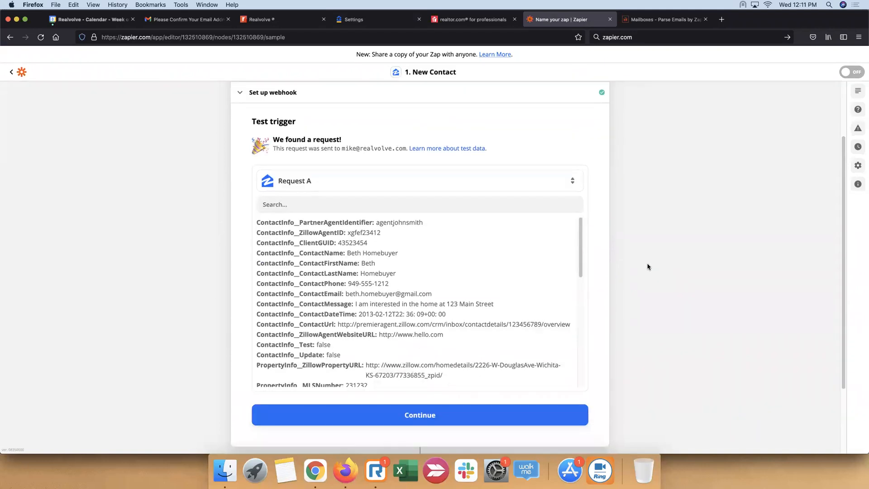
pyautogui.scroll(2, 436, 273)
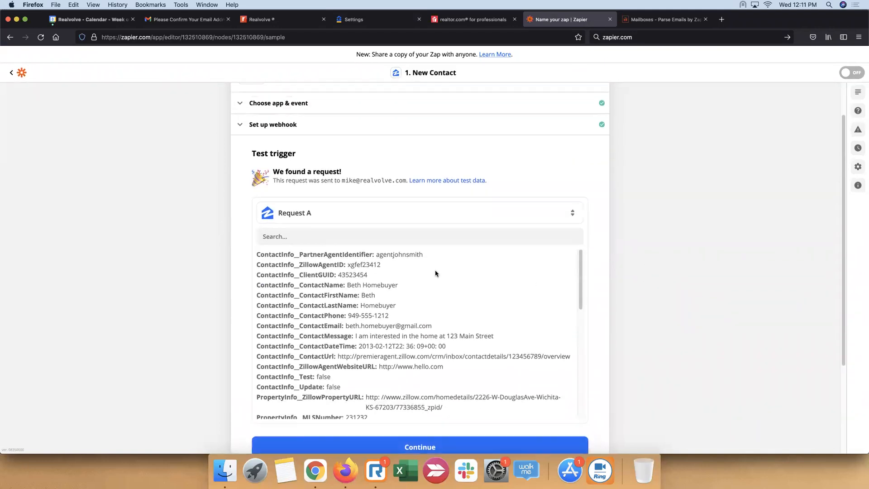
pyautogui.scroll(3, 436, 273)
pyautogui.moveTo(580, 316); pyautogui.dragTo(592, 289)
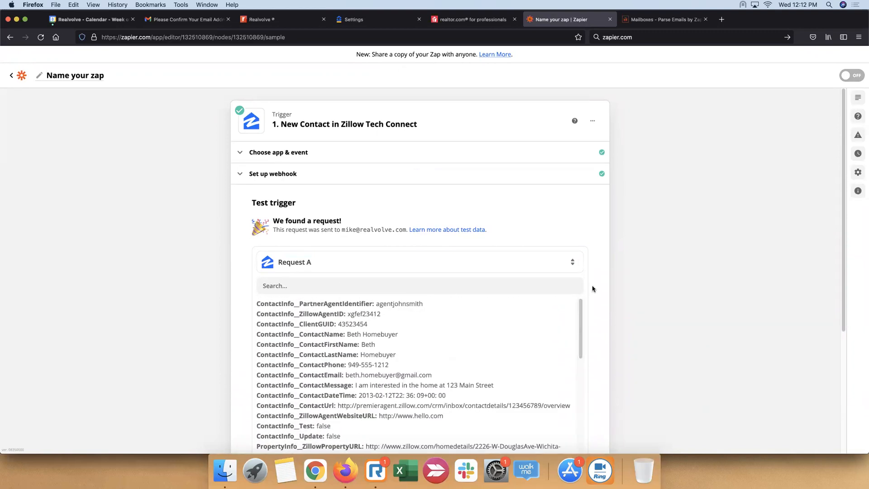
pyautogui.scroll(-4, 657, 235)
pyautogui.click(444, 328)
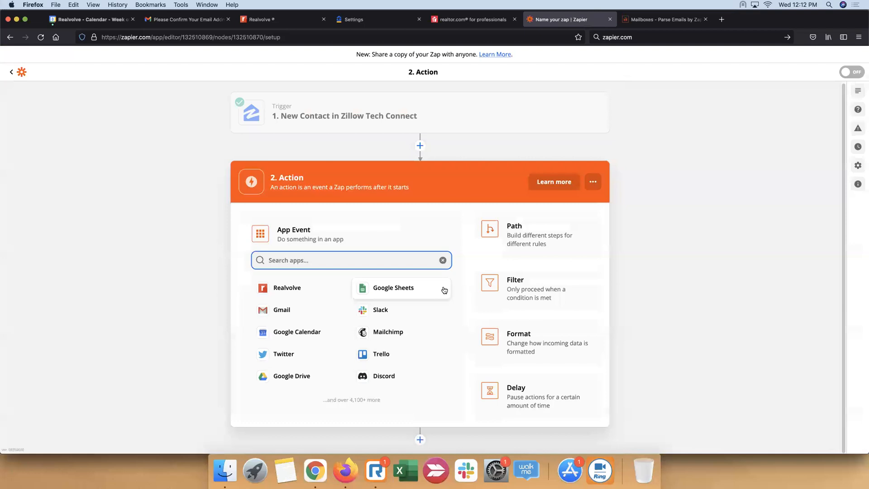
# Set the action to Create Contact in Realvolve, continue and open the Realvolve account choices
pyautogui.click(280, 291)
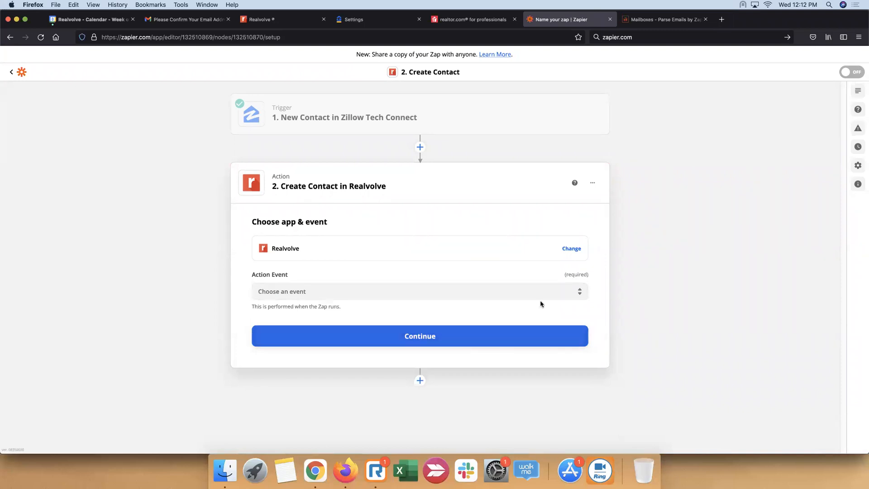
pyautogui.click(558, 292)
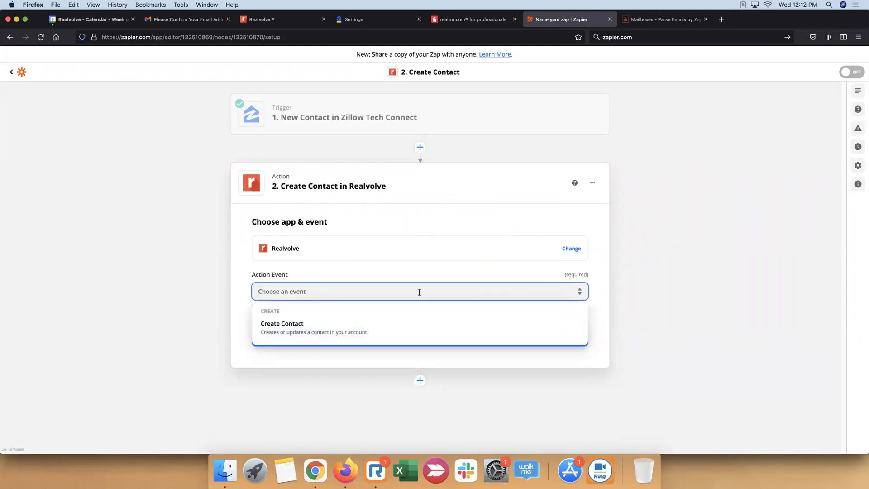
pyautogui.click(312, 332)
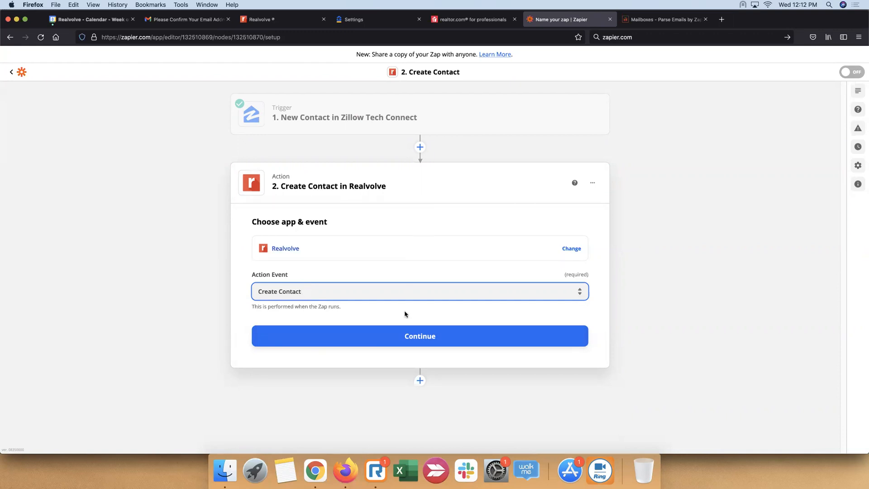
pyautogui.click(430, 338)
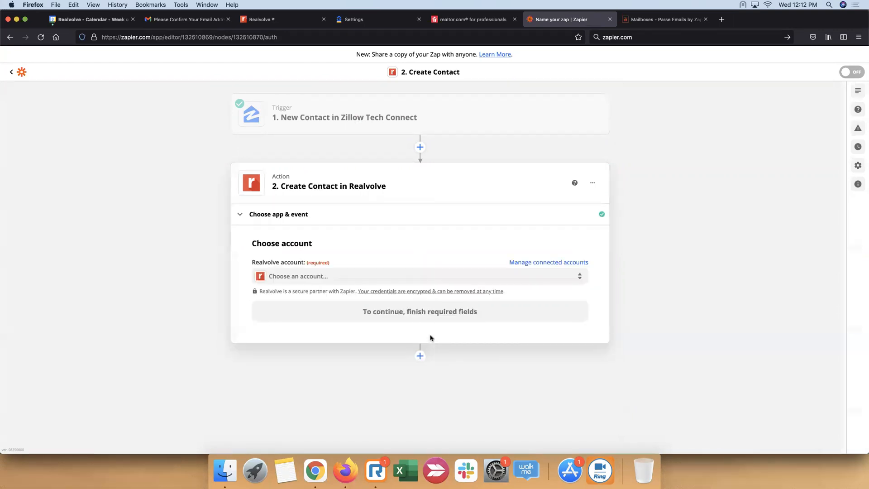
pyautogui.click(529, 281)
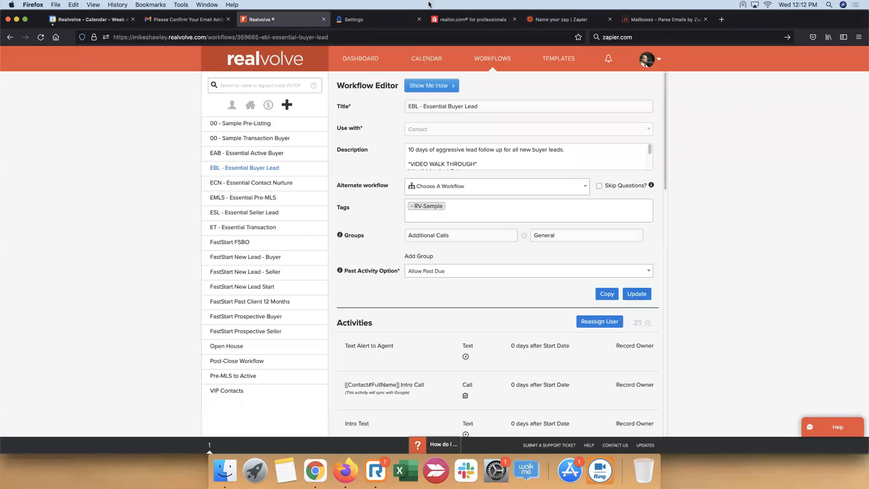
# Switch to Realvolve and open the Integrations settings, looking over the Zapier API key and other integration sections
pyautogui.click(660, 62)
pyautogui.click(643, 80)
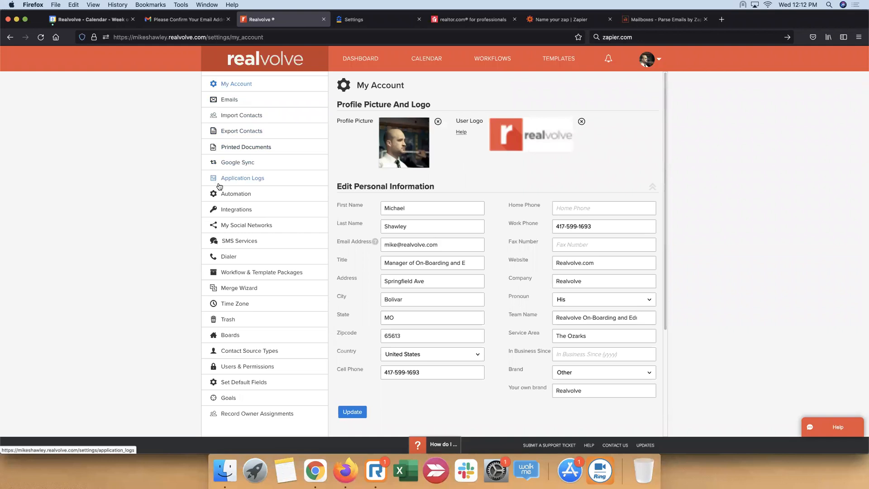
pyautogui.click(237, 210)
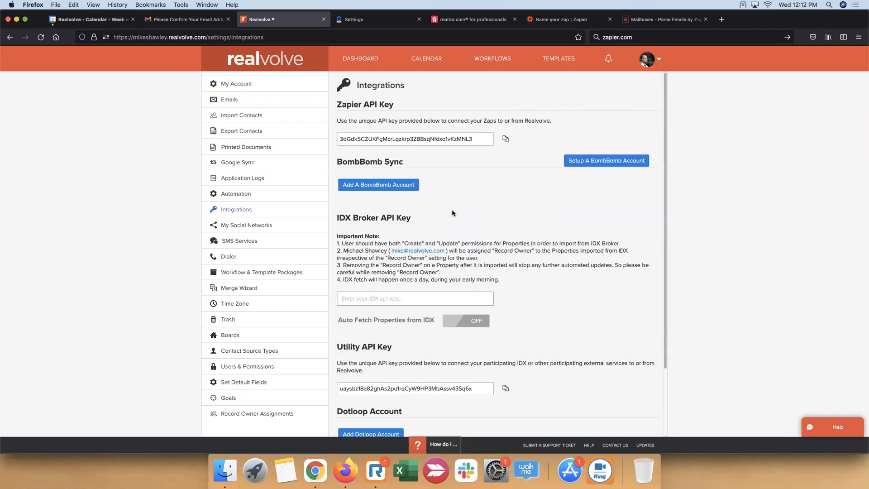
pyautogui.scroll(-3, 453, 213)
pyautogui.scroll(-1, 528, 178)
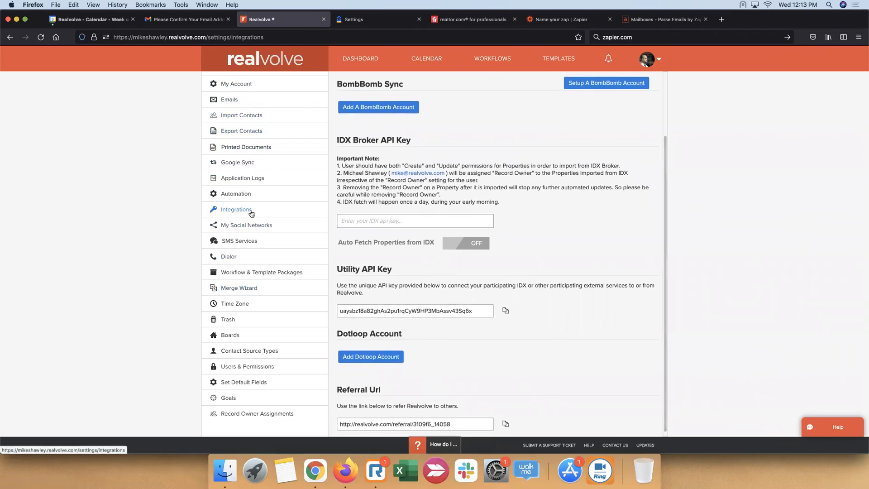
# Return to the Zap in Zapier, choose the existing Realvolve account for the Create Contact action and continue to its field setup
pyautogui.scroll(3, 410, 150)
pyautogui.scroll(-3, 410, 150)
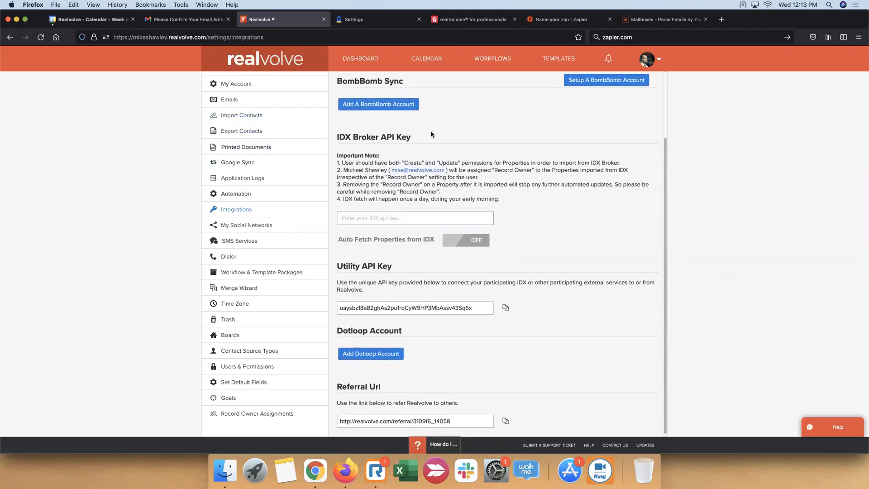
pyautogui.click(566, 20)
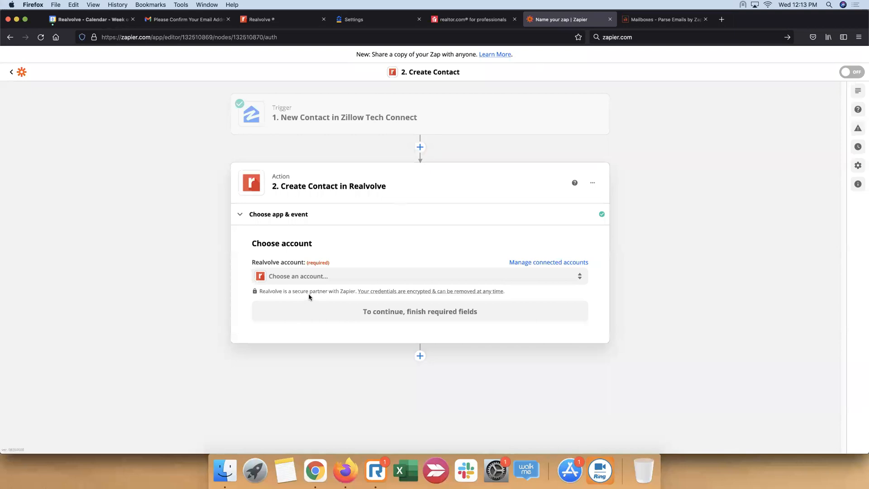
pyautogui.click(512, 280)
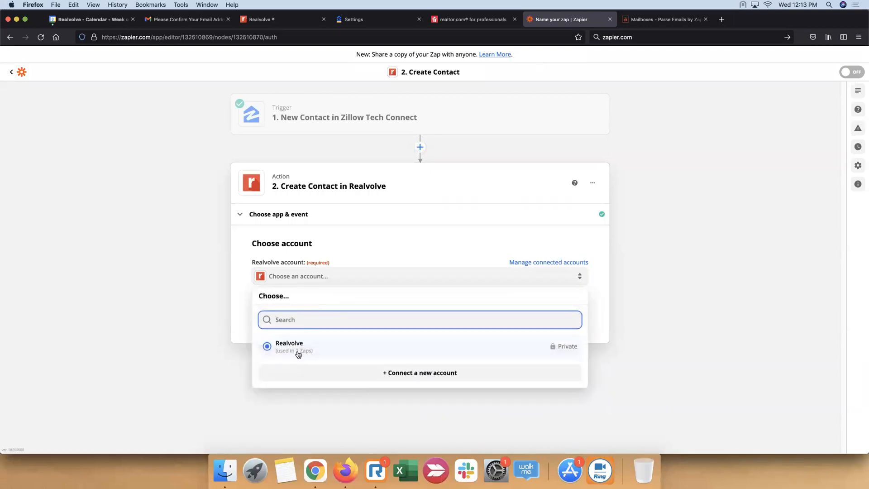
pyautogui.click(292, 335)
pyautogui.click(420, 311)
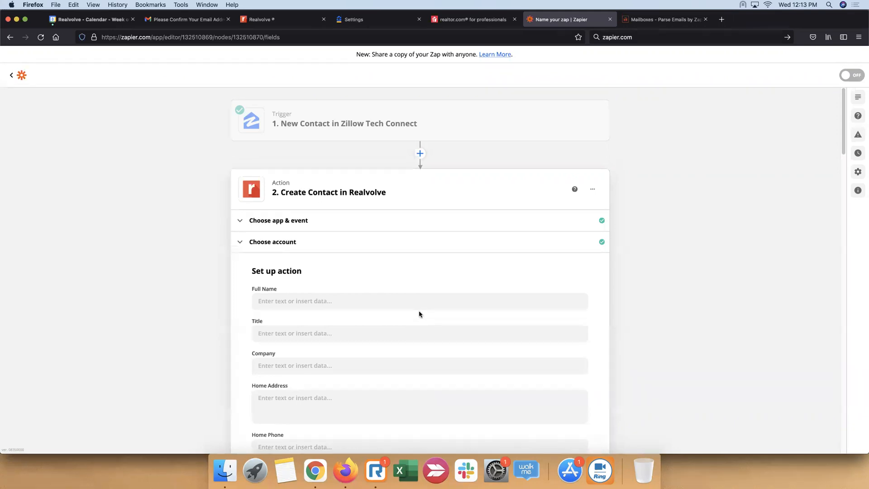
# Map the action's Full Name field to the Zillow Contact First Name followed by the Contact Last Name
pyautogui.scroll(-5, 420, 313)
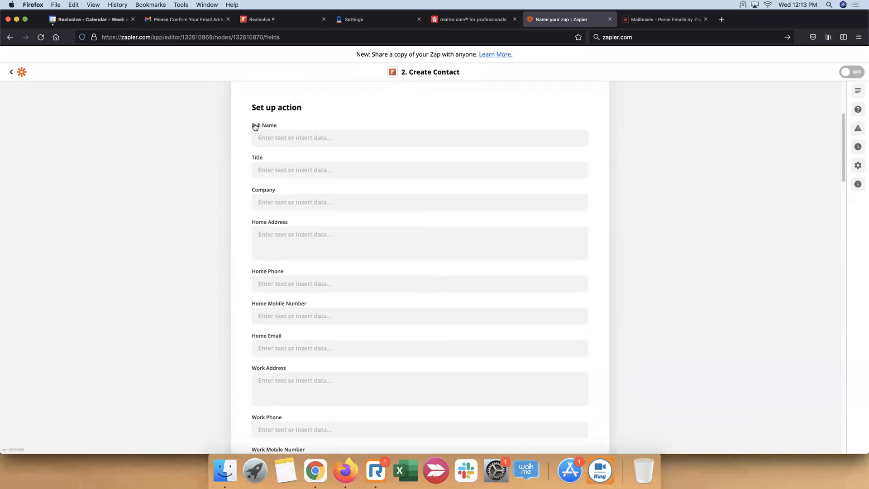
pyautogui.moveTo(252, 126); pyautogui.dragTo(276, 128)
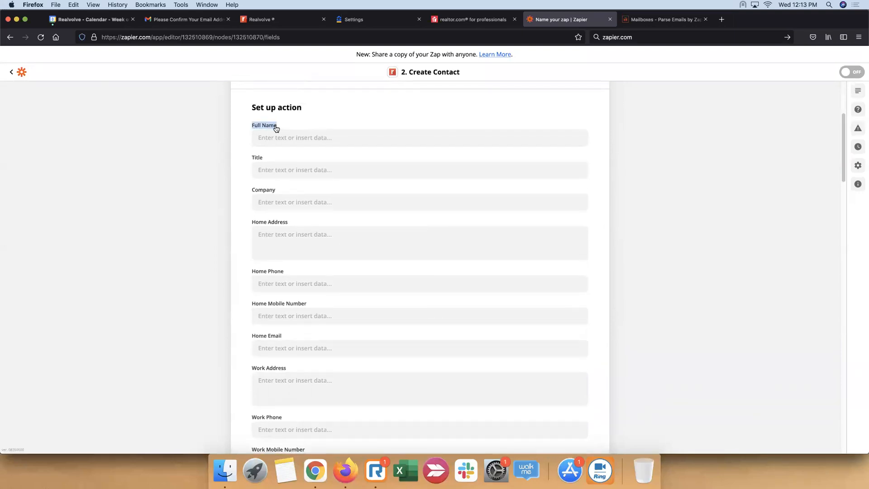
pyautogui.click(401, 143)
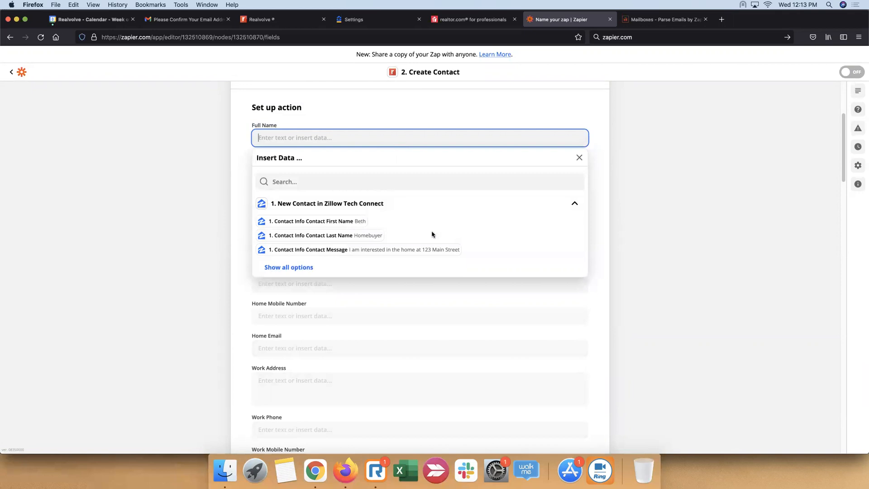
pyautogui.click(305, 271)
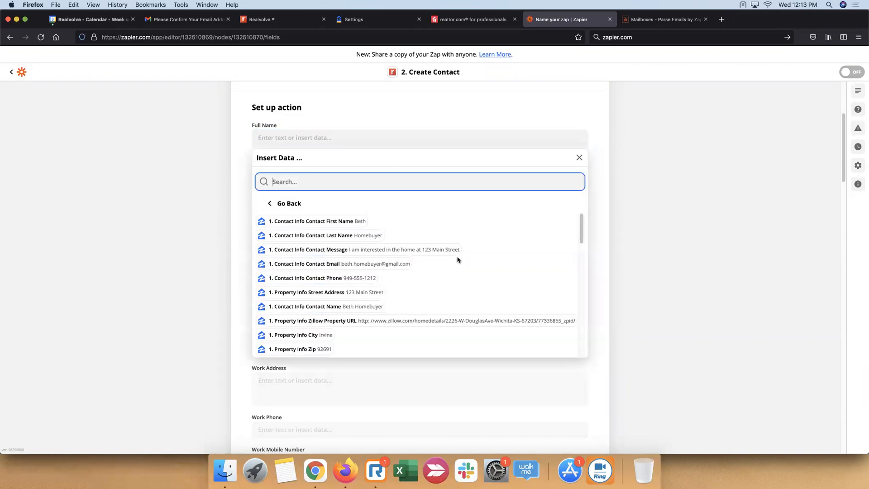
pyautogui.scroll(-5, 456, 297)
pyautogui.scroll(5, 455, 297)
pyautogui.click(348, 224)
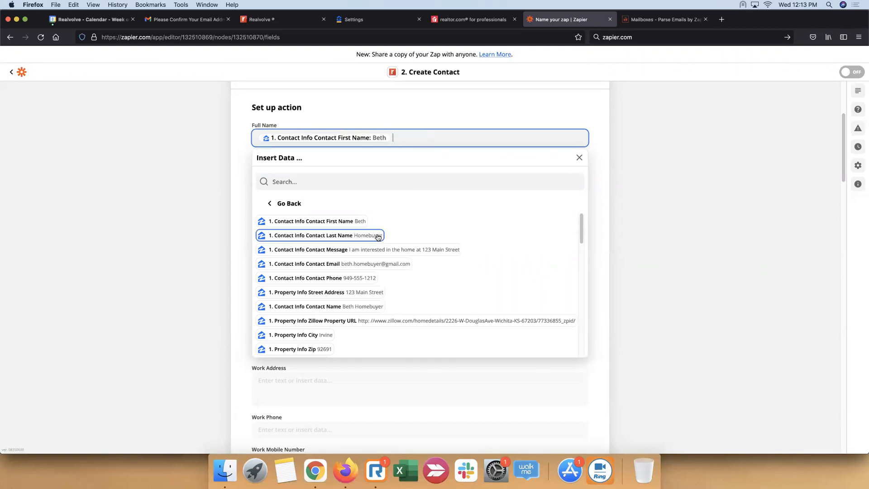
pyautogui.click(378, 236)
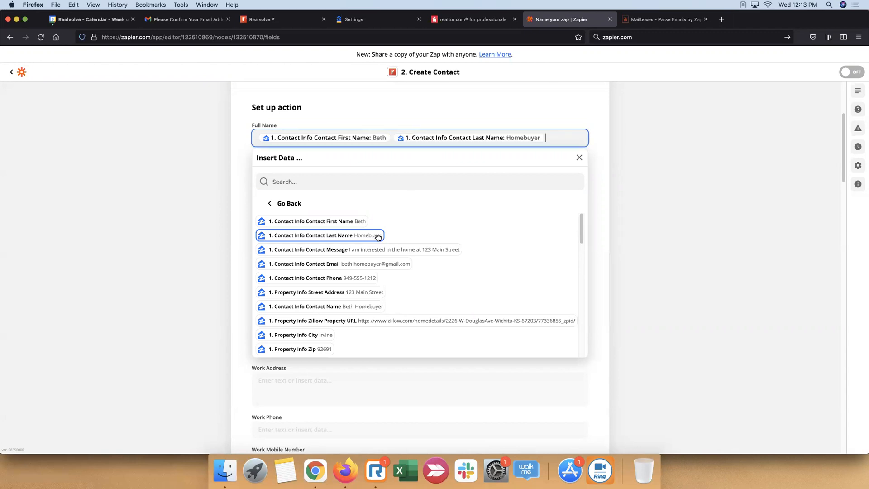
pyautogui.click(368, 132)
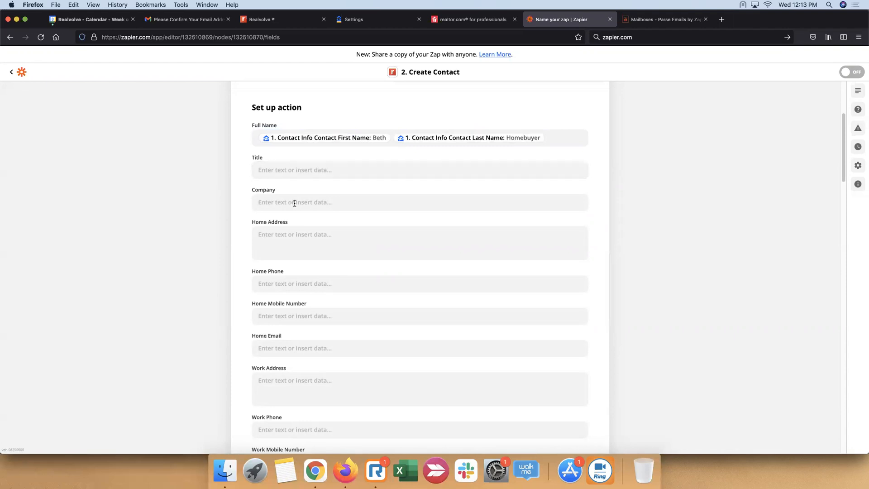
# Map the Home Mobile Number field to the Contact Info Contact Phone value from the Zillow trigger
pyautogui.scroll(-2, 305, 243)
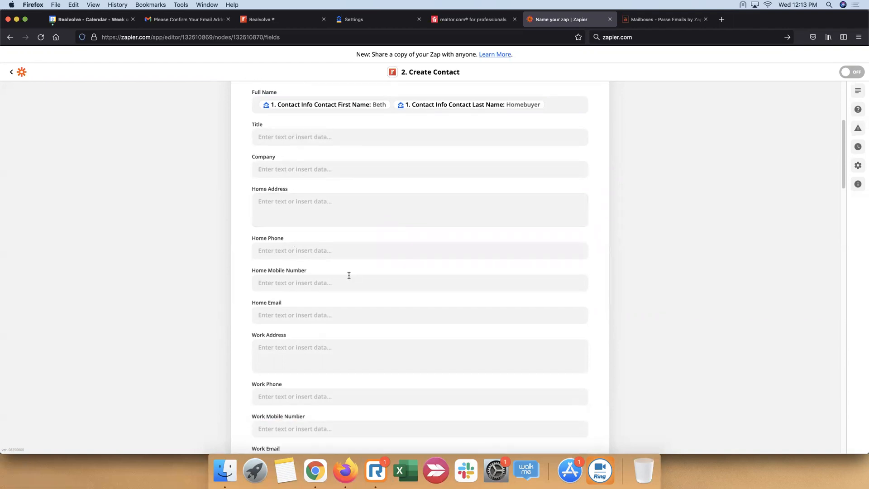
pyautogui.scroll(-3, 350, 275)
pyautogui.click(357, 232)
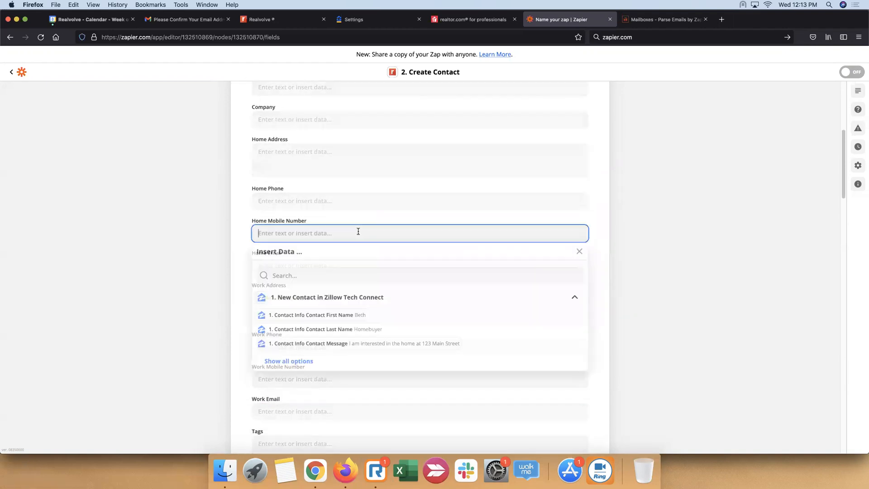
pyautogui.click(302, 365)
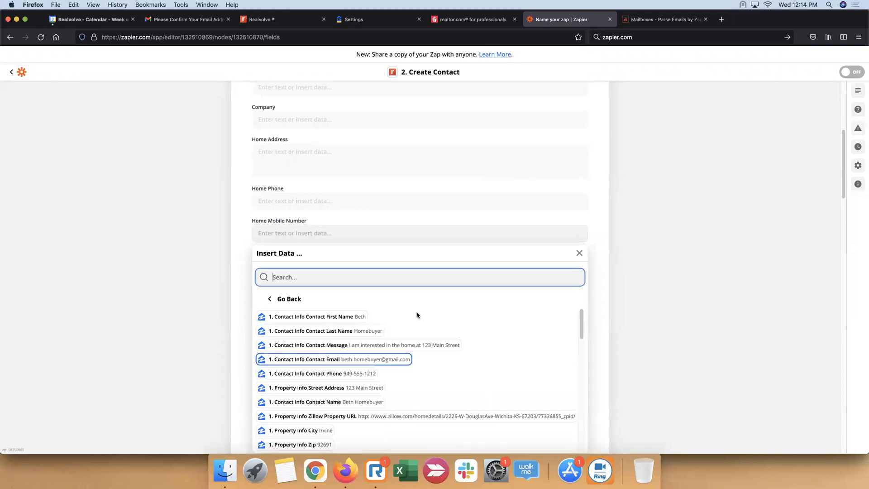
pyautogui.scroll(-5, 422, 306)
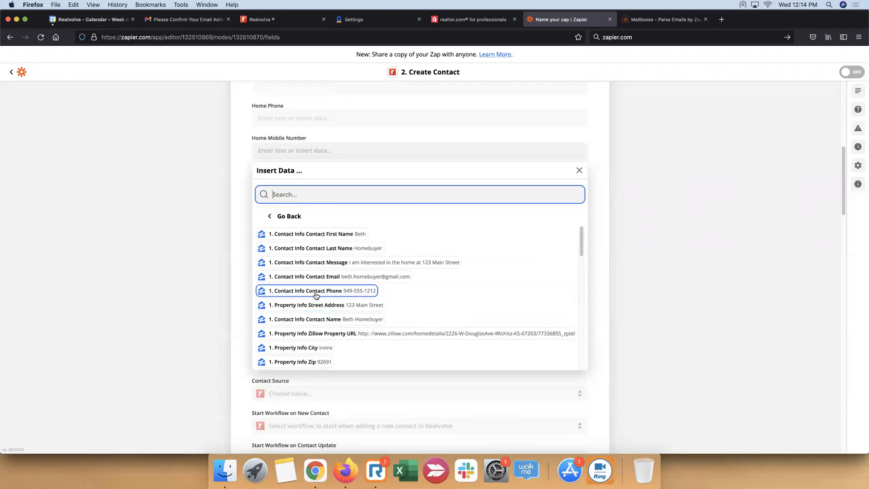
pyautogui.click(338, 295)
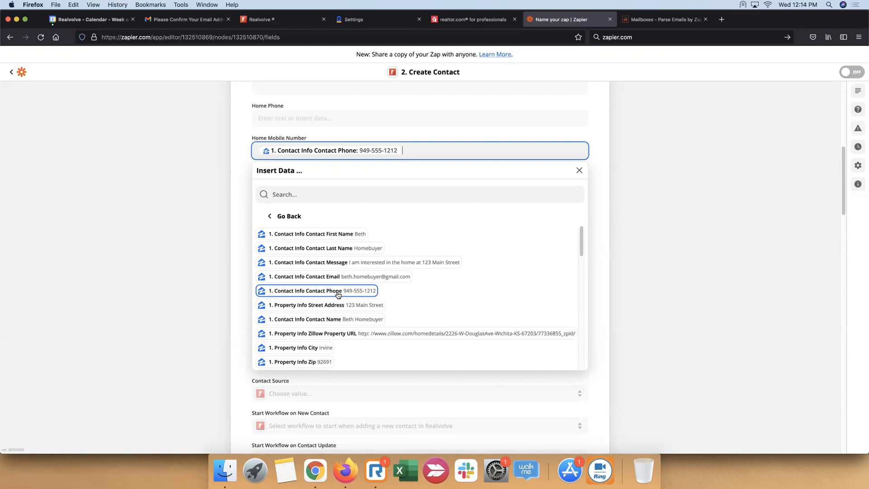
pyautogui.click(641, 270)
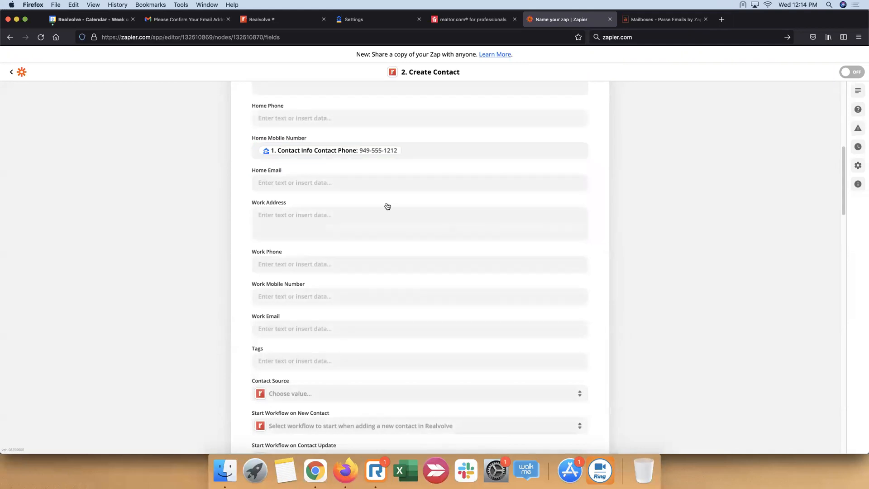
# Map the Home Email field to the Contact Info Contact Email value from the Zillow trigger
pyautogui.click(305, 184)
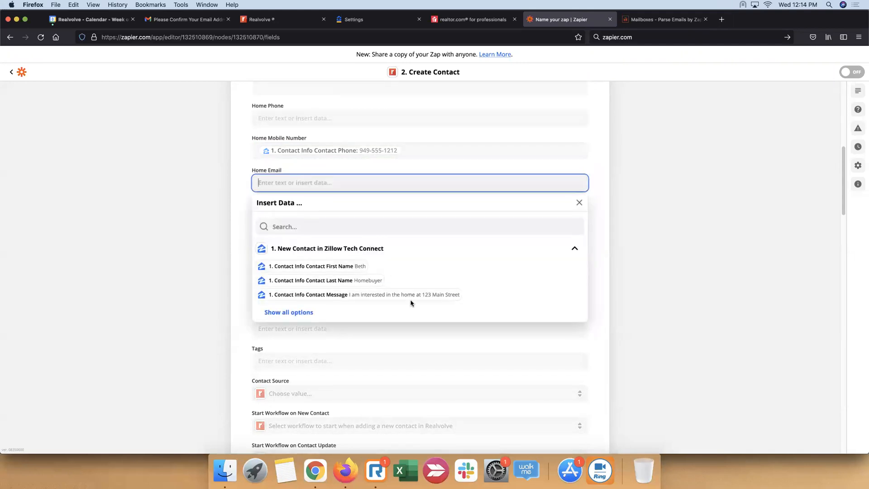
pyautogui.click(306, 311)
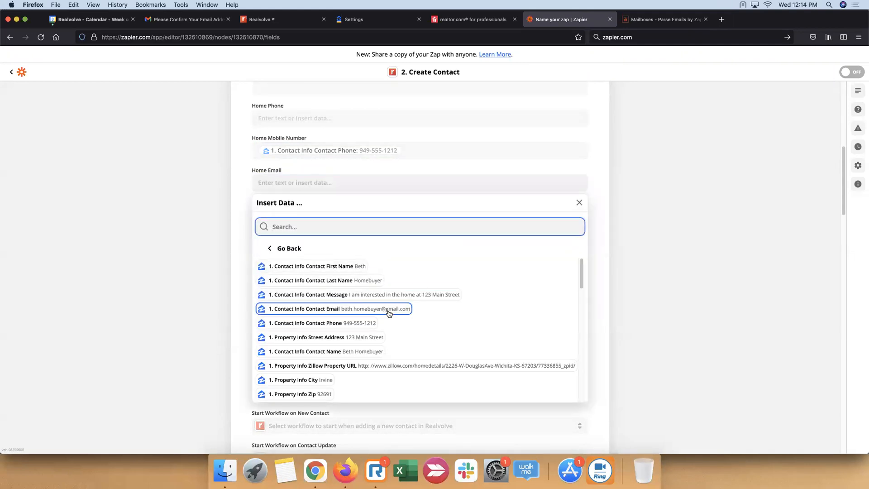
pyautogui.click(410, 310)
pyautogui.click(666, 192)
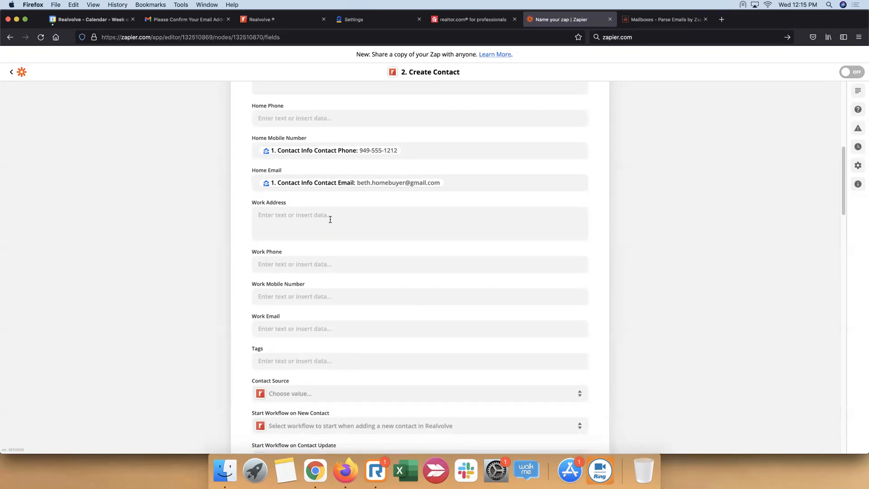
# Look through the full list of Zillow contact, property and search criteria data that can be inserted into the Tags field
pyautogui.scroll(-3, 298, 321)
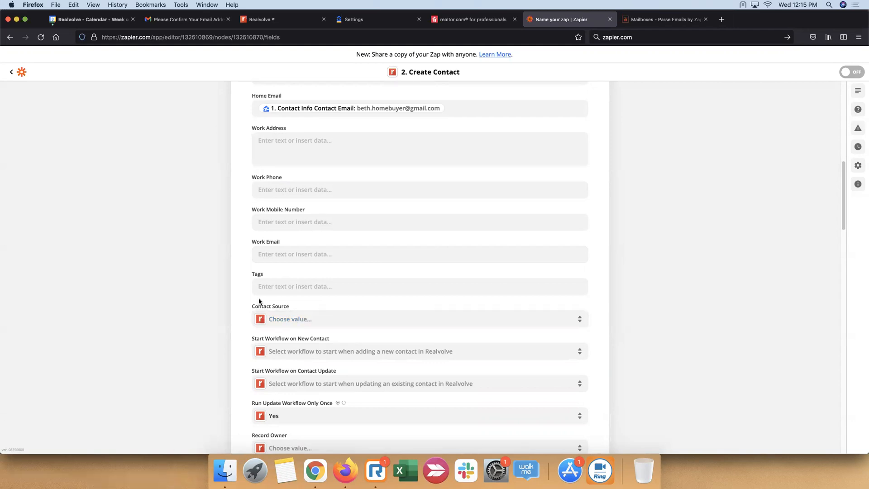
pyautogui.click(310, 286)
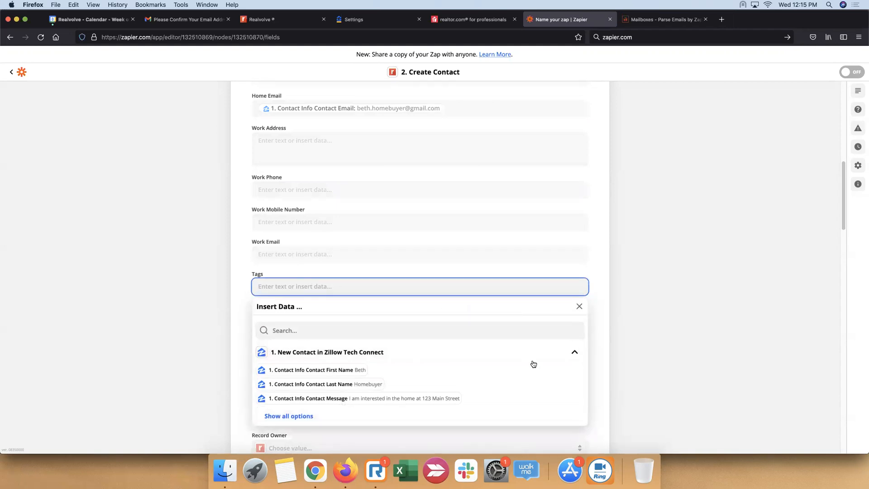
pyautogui.scroll(-1, 532, 363)
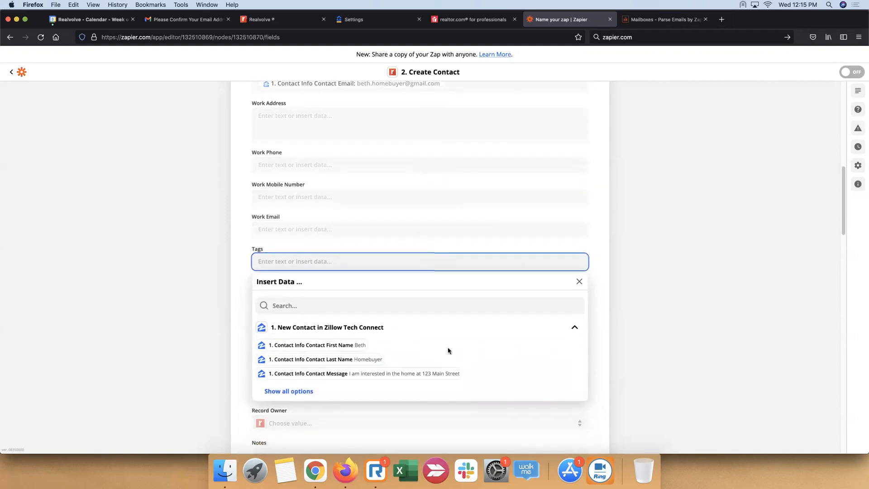
pyautogui.scroll(-2, 435, 344)
pyautogui.click(290, 343)
pyautogui.scroll(-3, 458, 344)
pyautogui.scroll(-4, 459, 344)
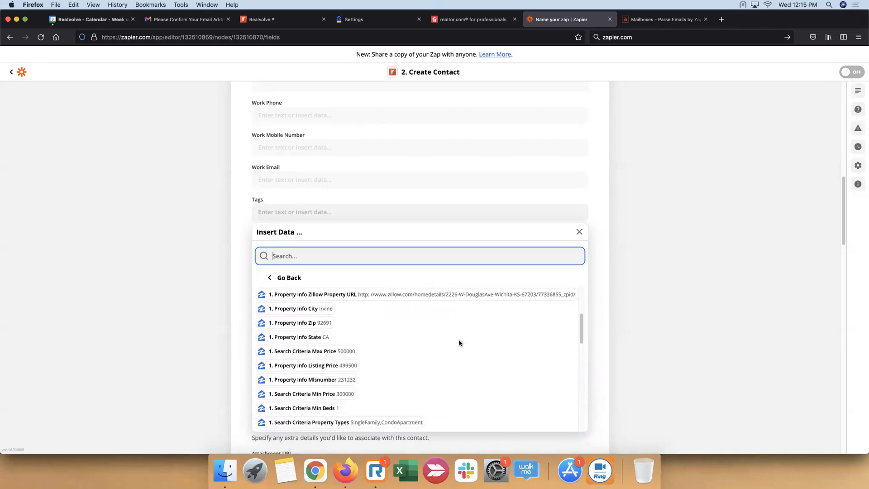
pyautogui.scroll(-5, 459, 343)
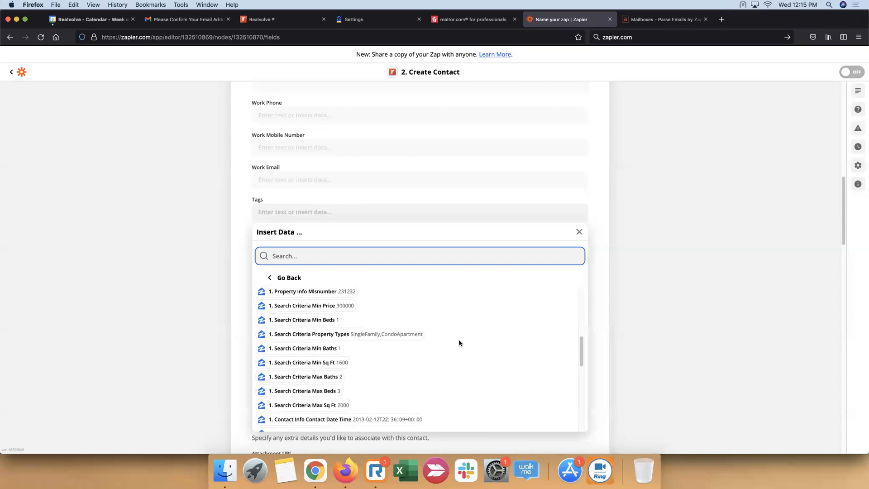
pyautogui.scroll(-6, 459, 344)
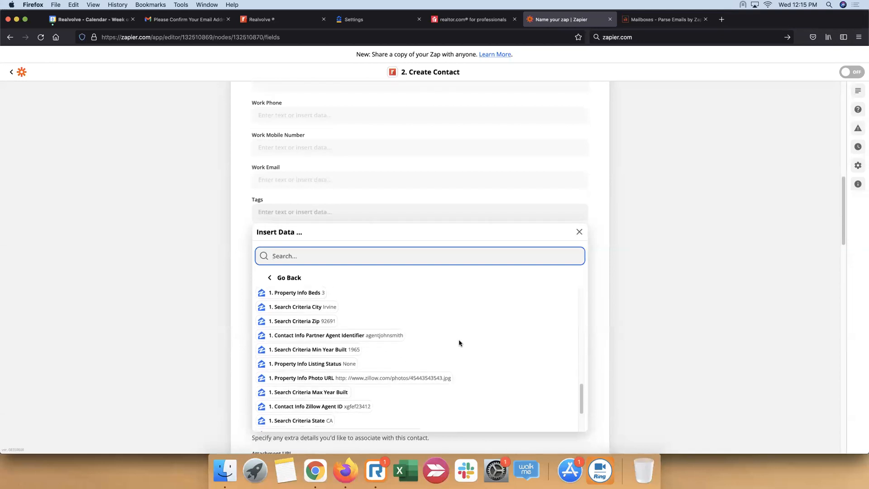
pyautogui.scroll(-3, 460, 343)
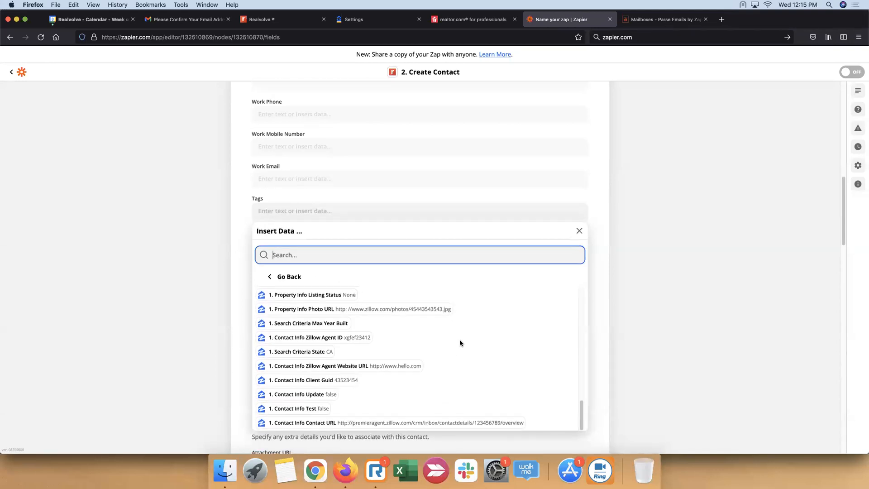
pyautogui.scroll(15, 463, 332)
pyautogui.click(652, 210)
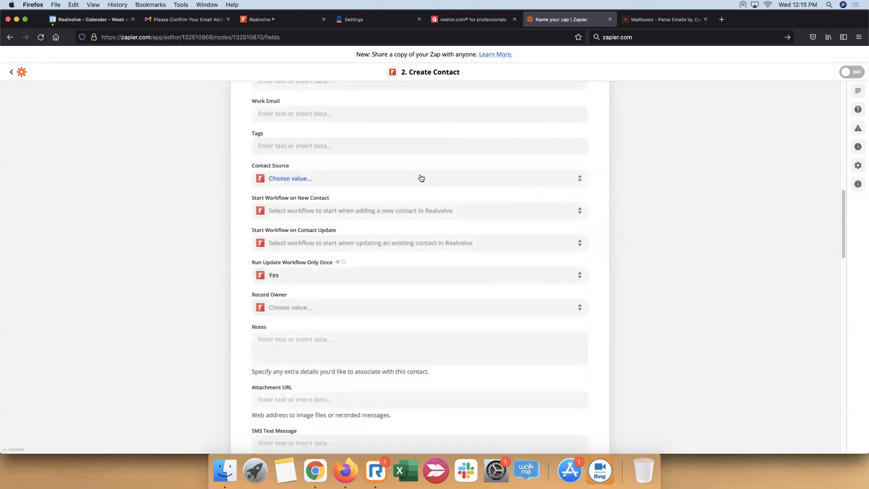
# Enter "Zillow Lead" as the tag for contacts created by this action
pyautogui.click(365, 149)
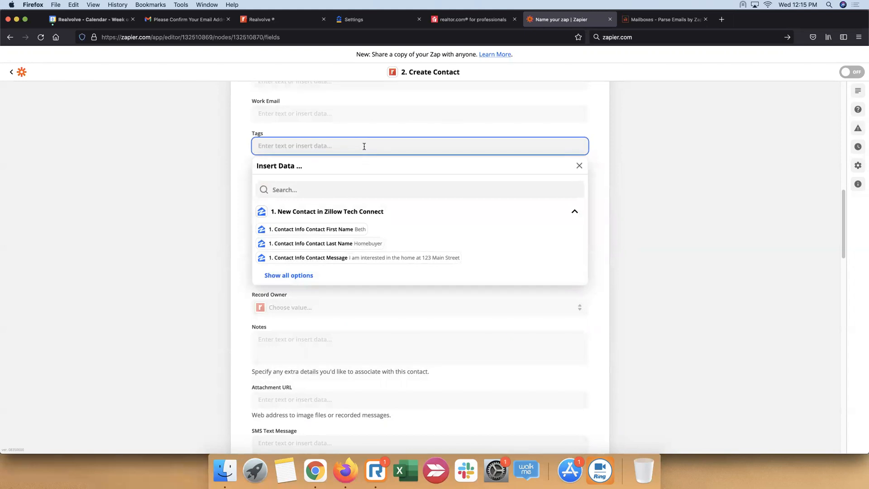
pyautogui.write('Zillow Lead')
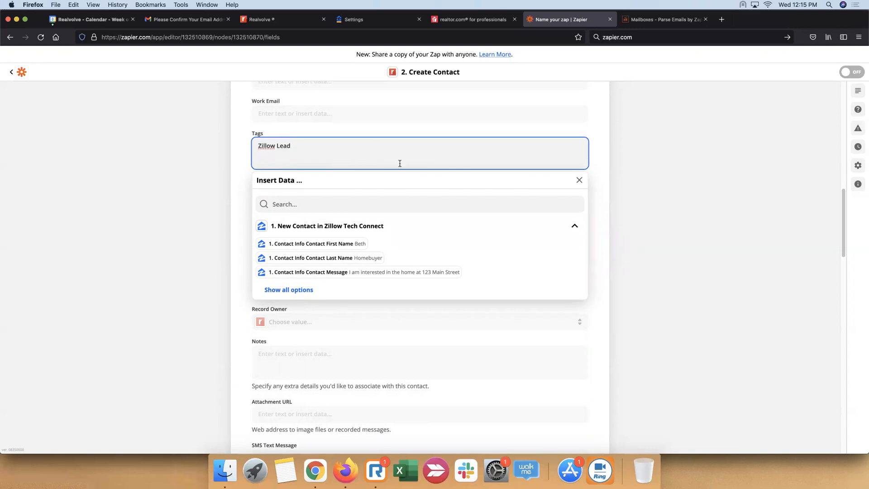
pyautogui.click(659, 192)
pyautogui.click(306, 141)
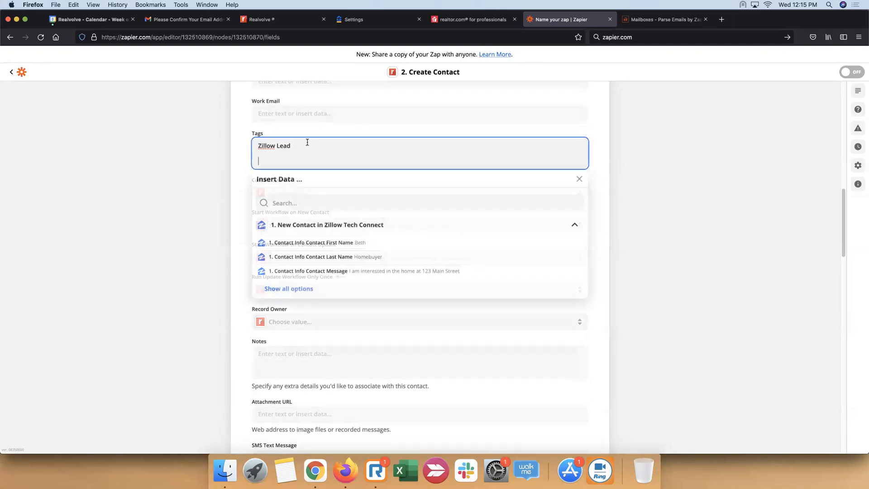
pyautogui.press('Return')
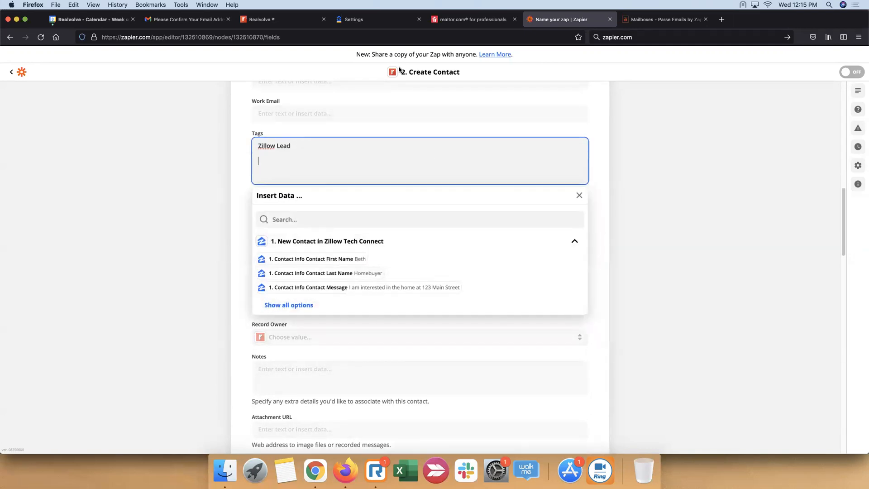
pyautogui.click(603, 196)
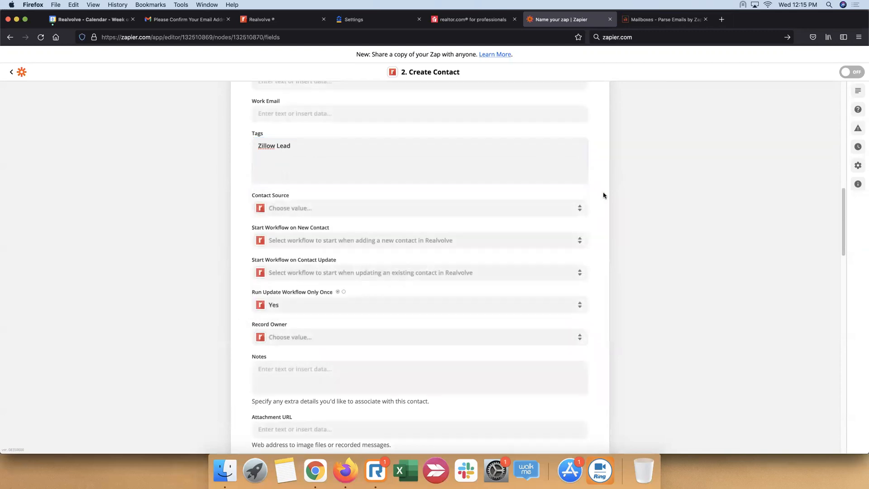
pyautogui.click(305, 155)
pyautogui.click(235, 171)
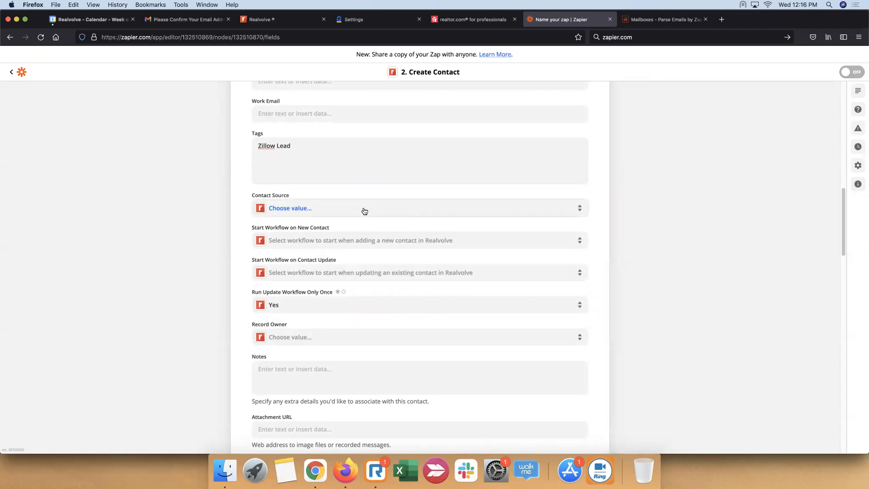
# Set the Contact Source for contacts created by this action to Web
pyautogui.click(400, 212)
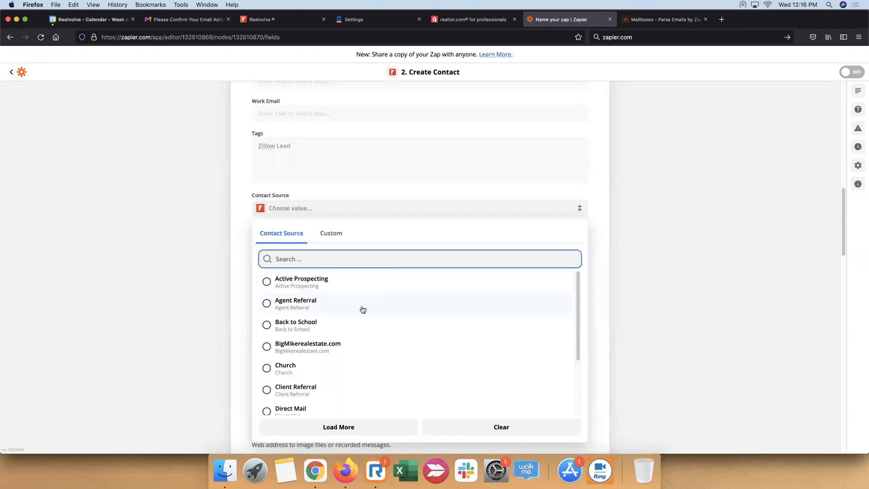
pyautogui.scroll(-8, 316, 317)
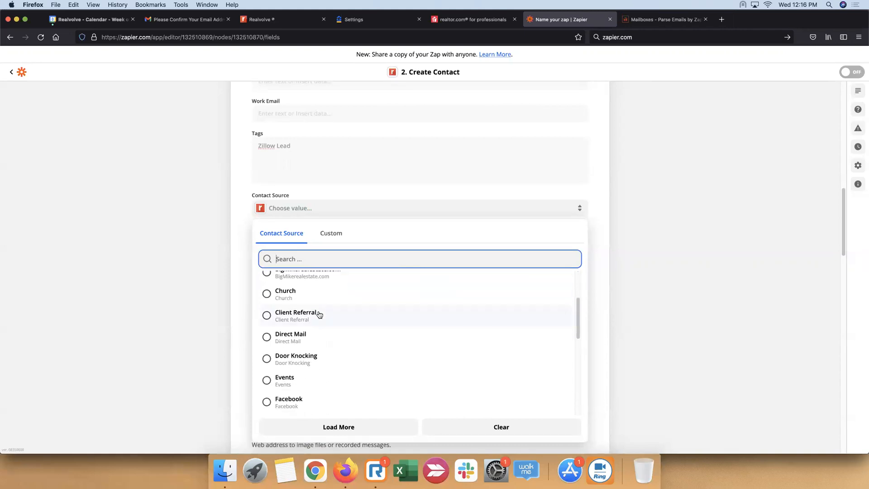
pyautogui.scroll(-5, 320, 315)
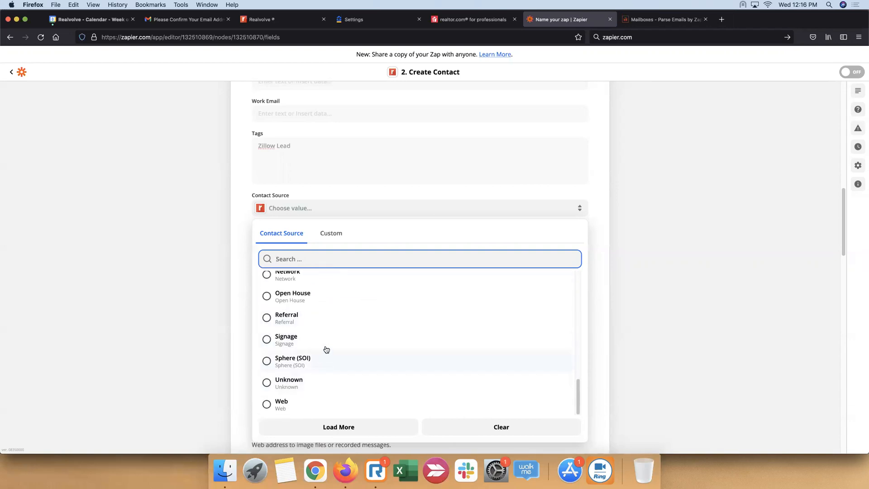
pyautogui.scroll(-4, 320, 329)
pyautogui.scroll(6, 320, 325)
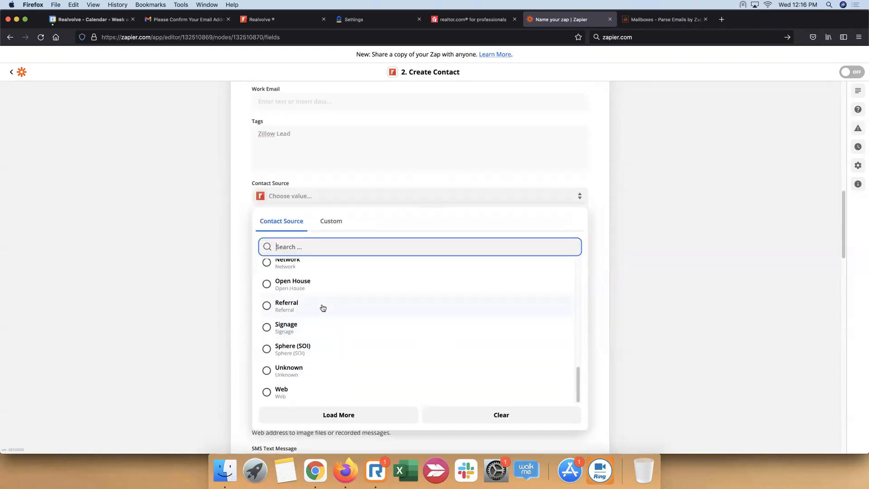
pyautogui.scroll(-3, 324, 356)
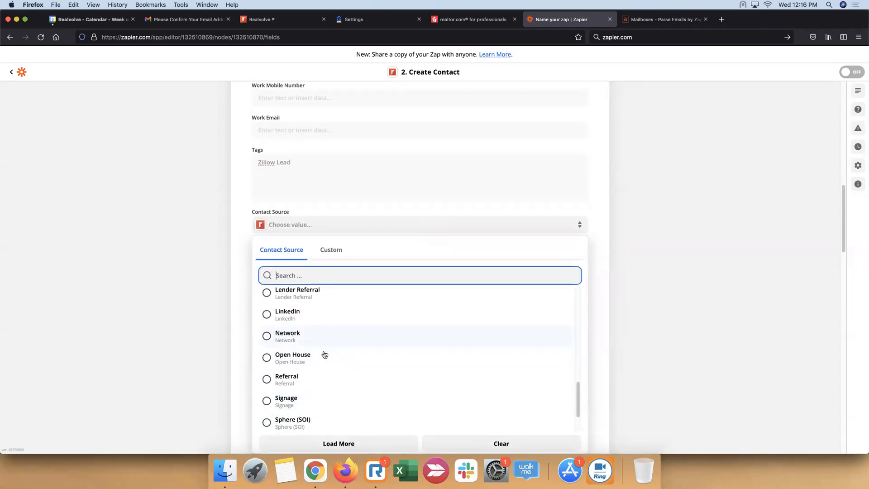
pyautogui.click(285, 421)
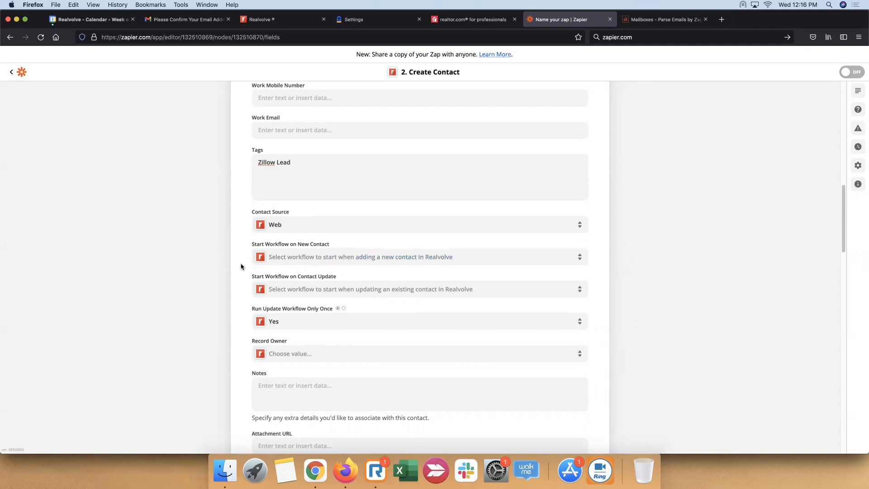
# Review the custom Zillow trigger data and the preset sources that Contact Source can take, keeping the current choice
pyautogui.click(319, 226)
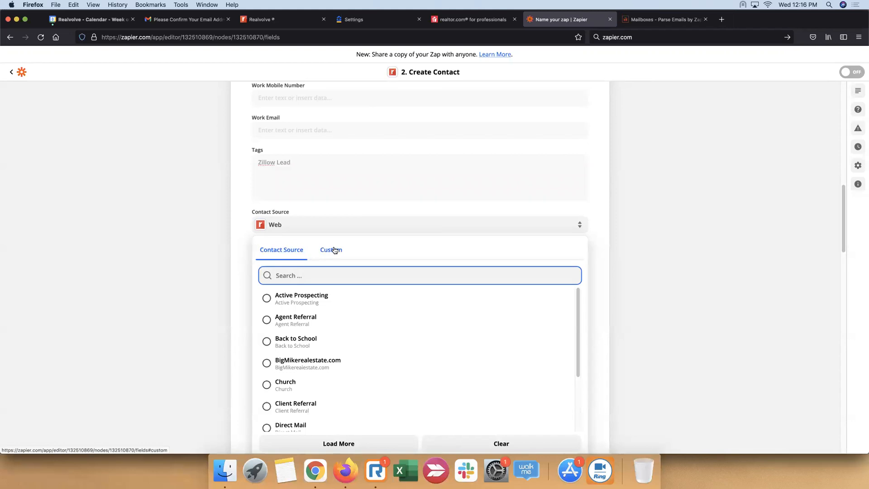
pyautogui.click(334, 250)
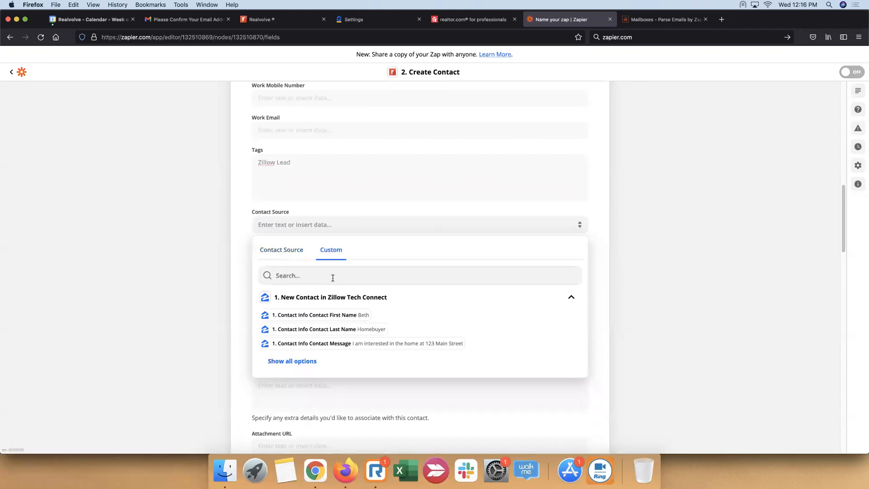
pyautogui.scroll(-2, 333, 278)
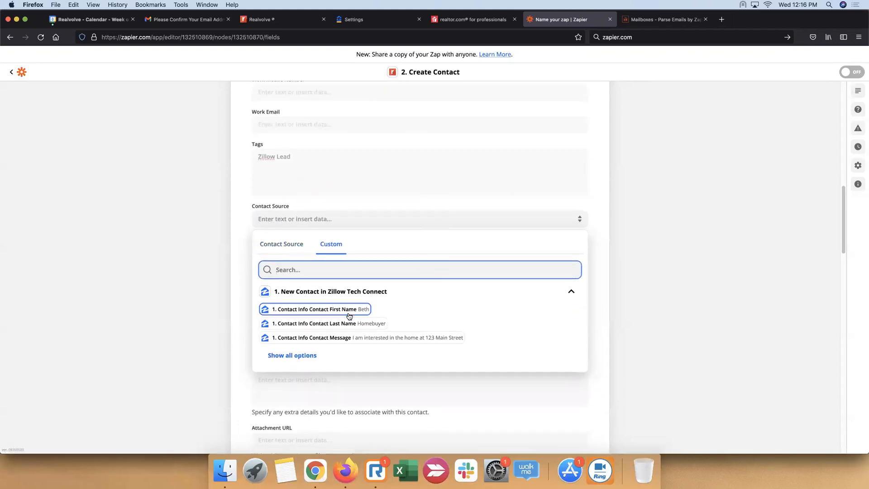
pyautogui.scroll(4, 332, 266)
pyautogui.click(294, 283)
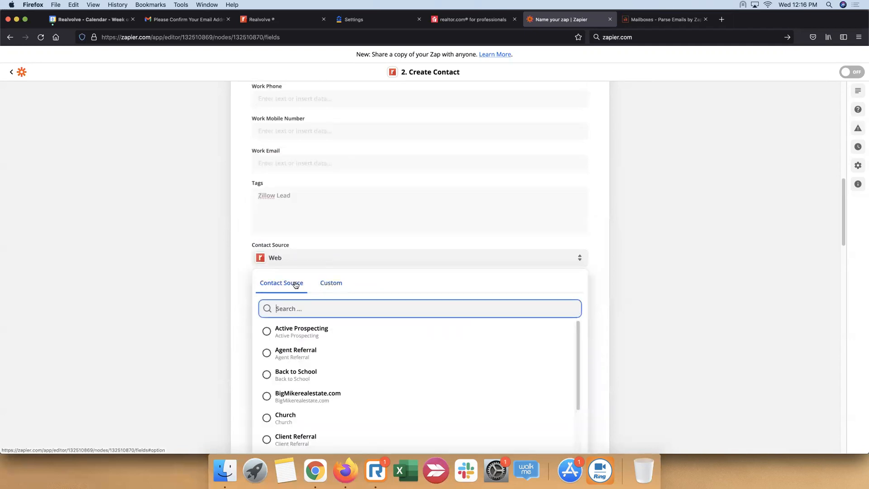
pyautogui.scroll(-4, 300, 370)
pyautogui.scroll(-5, 340, 261)
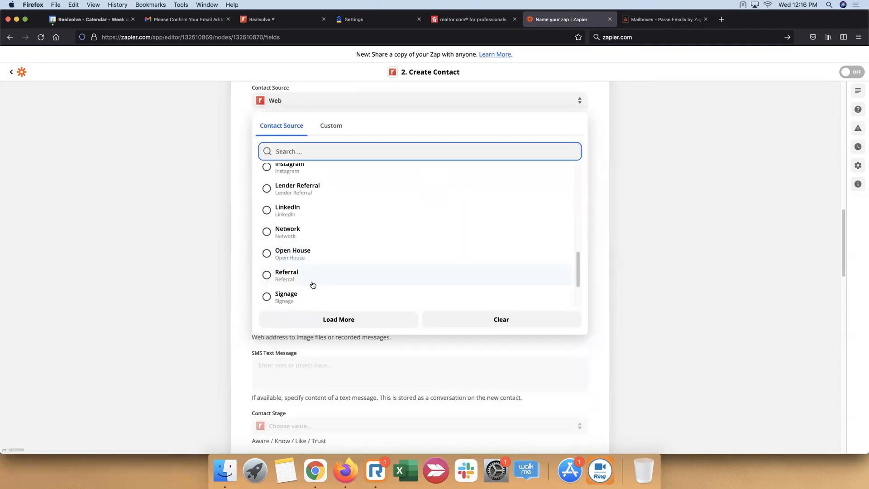
pyautogui.scroll(-3, 281, 240)
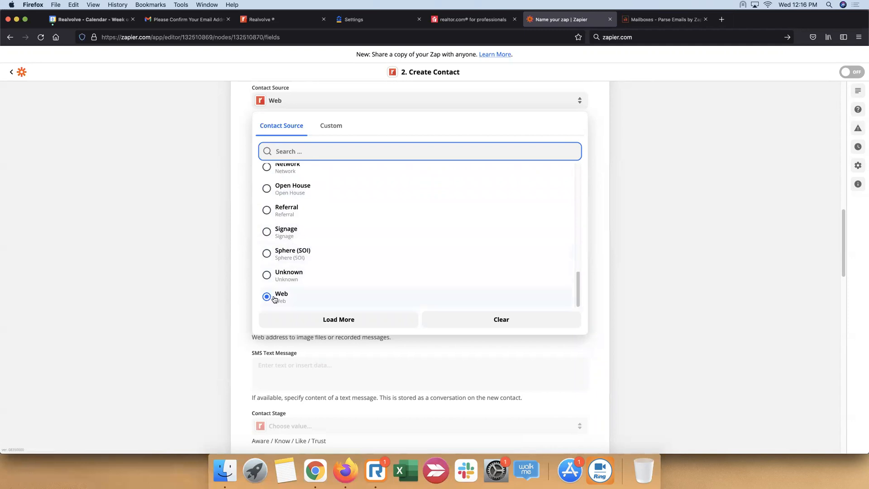
pyautogui.click(686, 254)
pyautogui.scroll(3, 317, 228)
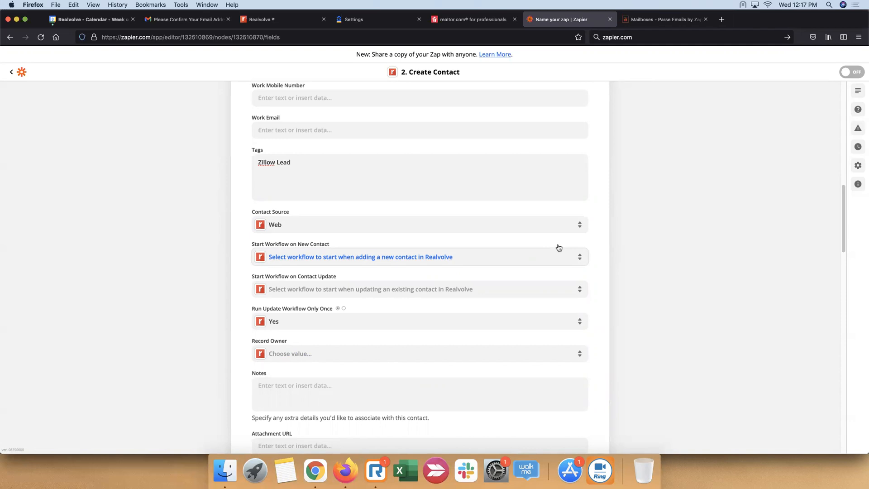
# Choose "EBL - Essential Buyer Lead" as the workflow to start on a new contact
pyautogui.moveTo(263, 248); pyautogui.dragTo(356, 250)
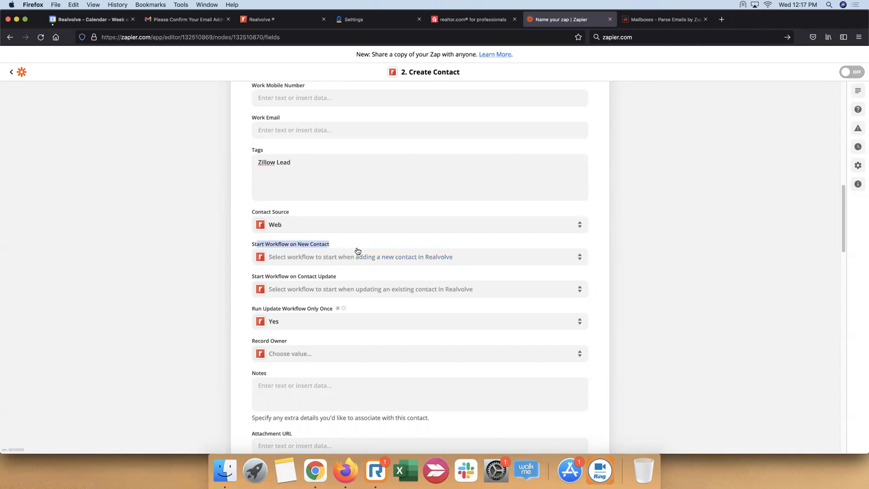
pyautogui.click(509, 258)
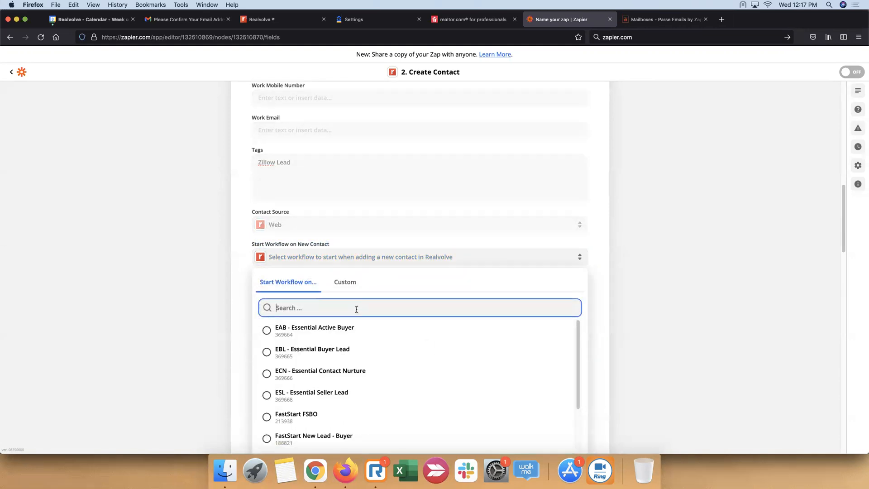
pyautogui.click(321, 350)
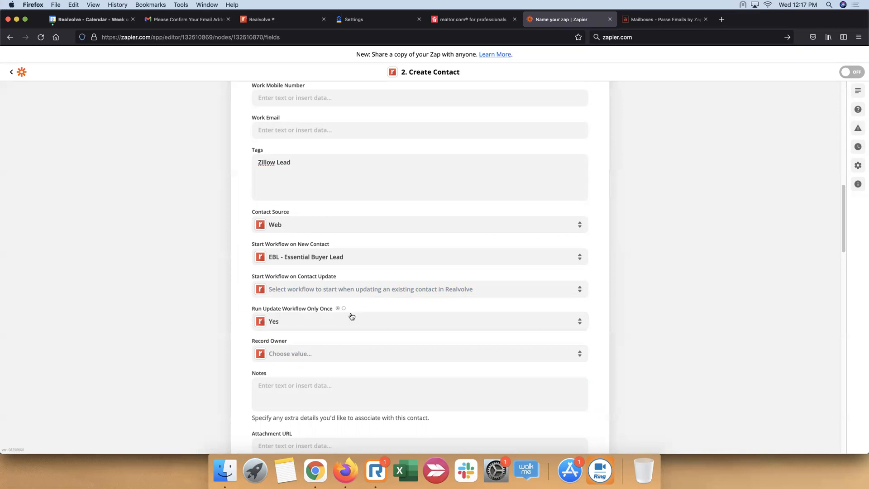
# Assign the listed Realvolve user as the Record Owner of the created contacts
pyautogui.click(517, 356)
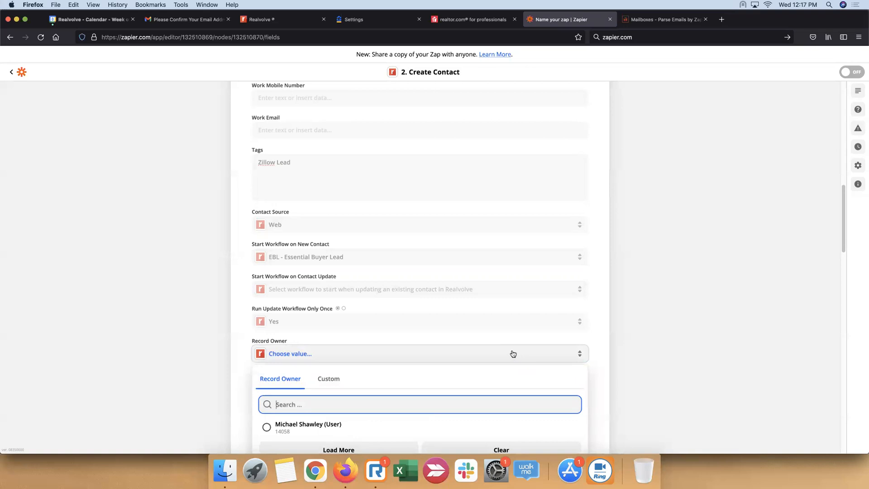
pyautogui.scroll(-5, 391, 349)
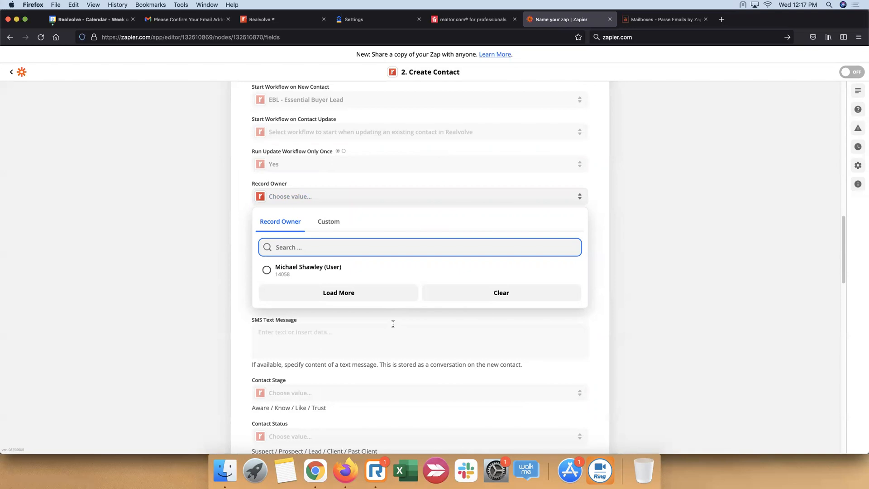
pyautogui.click(267, 272)
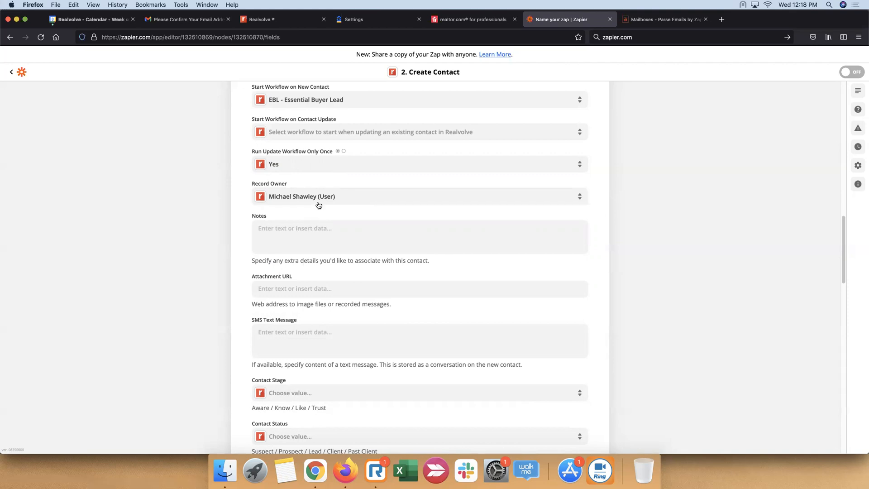
# Map the Notes field to the Contact Info Contact Message value from the Zillow trigger
pyautogui.click(298, 233)
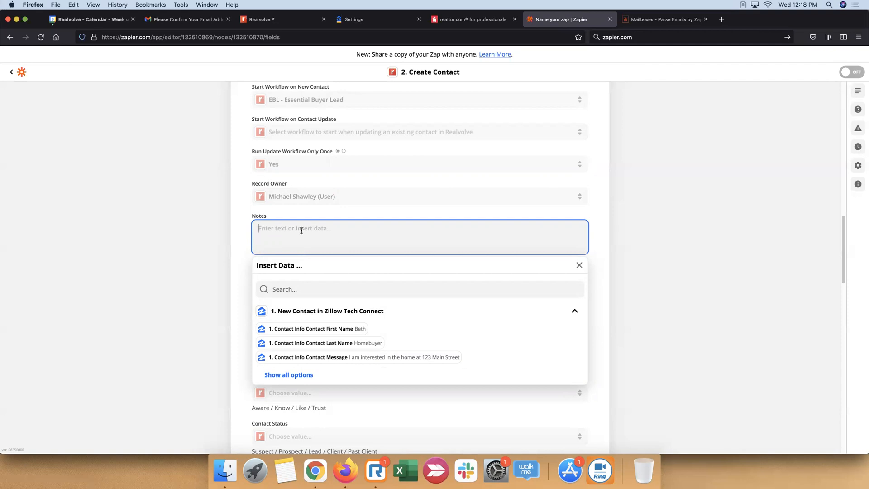
pyautogui.click(395, 360)
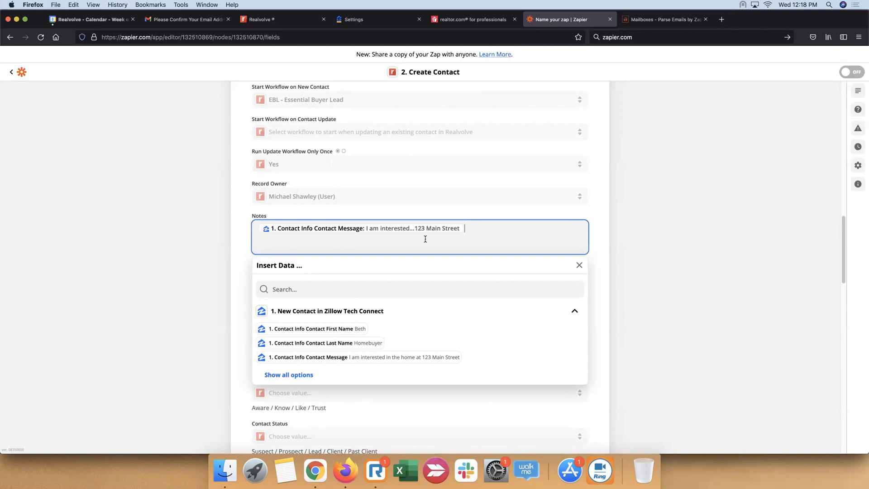
pyautogui.click(684, 201)
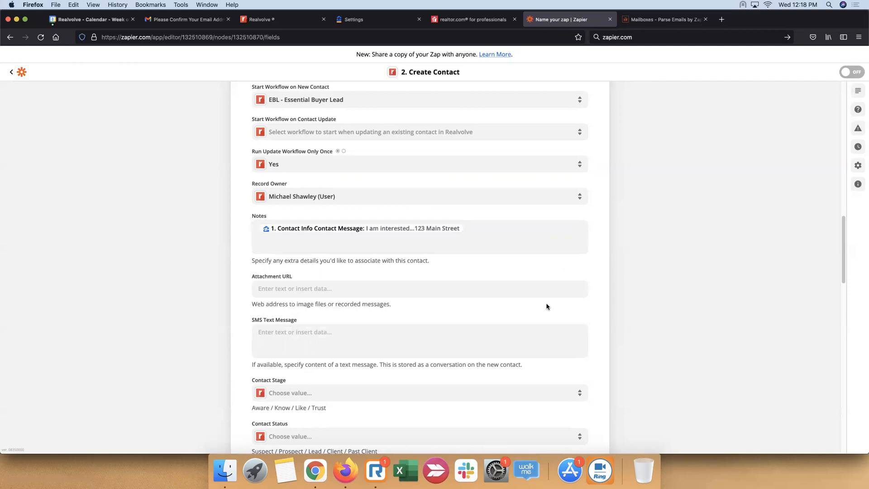
# Set the Contact Stage to Aware and the Contact Status to Prospect
pyautogui.scroll(-3, 419, 291)
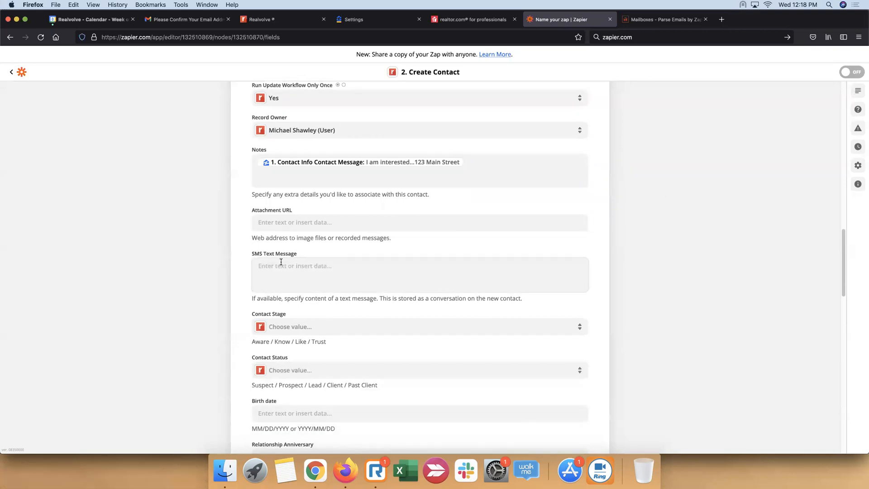
pyautogui.scroll(-5, 281, 262)
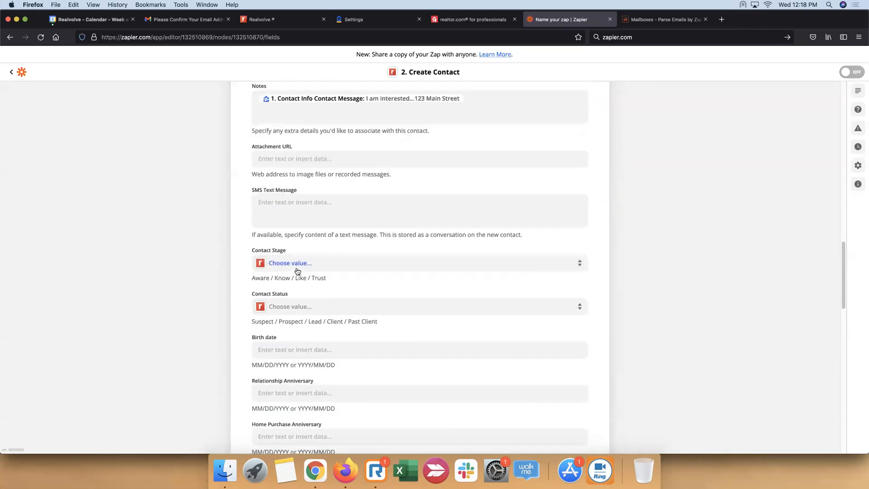
pyautogui.click(332, 220)
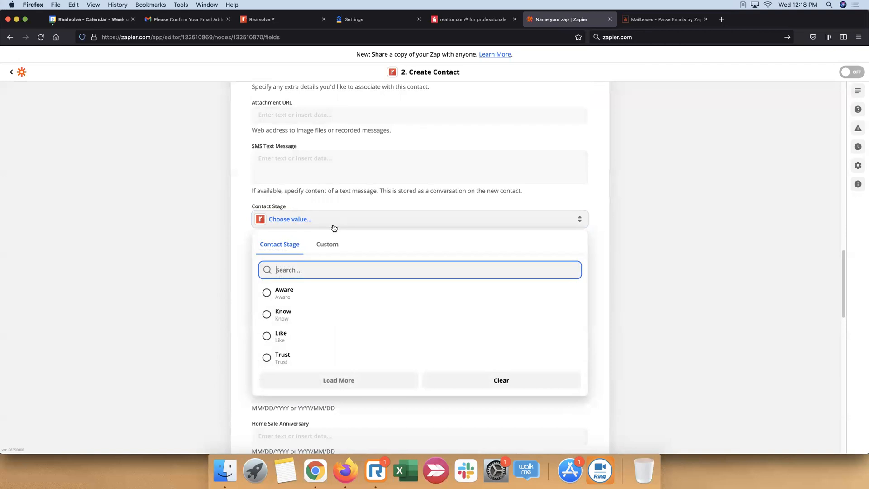
pyautogui.click(267, 292)
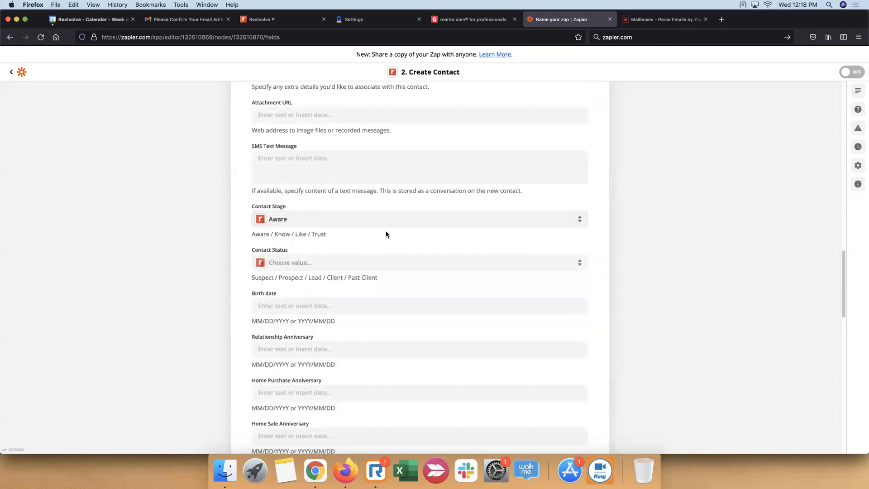
pyautogui.click(392, 263)
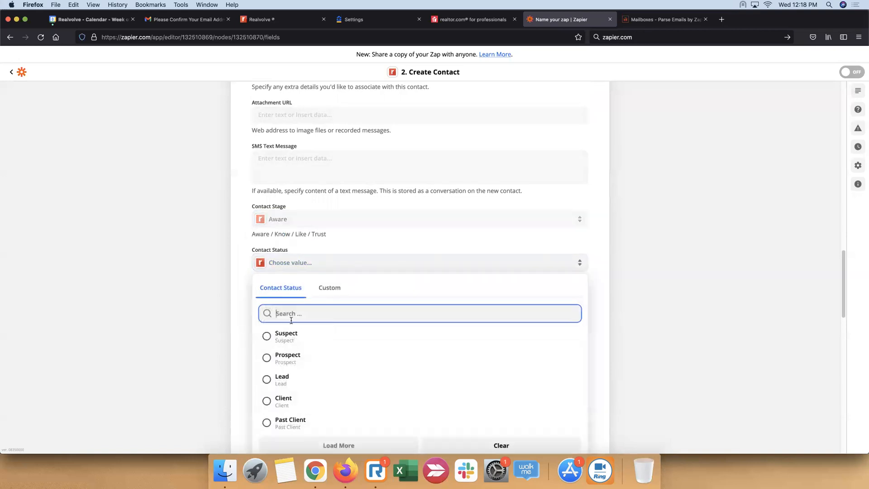
pyautogui.click(287, 357)
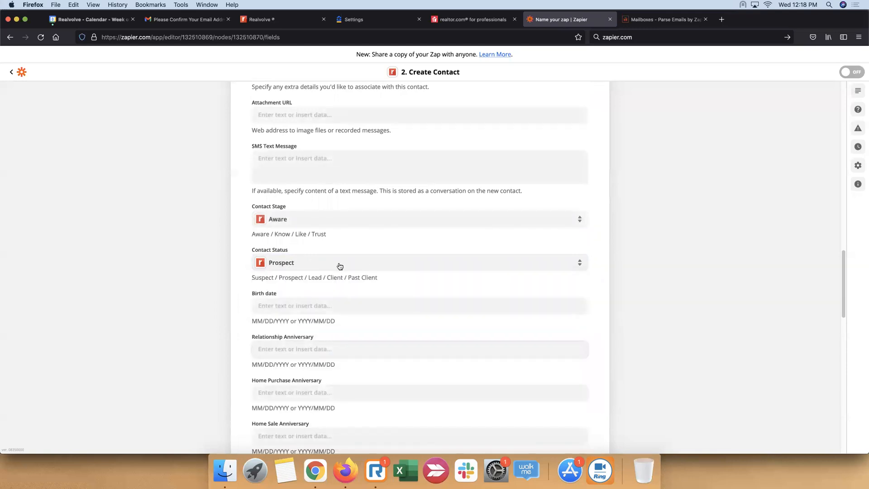
# Set the Category for the created contacts to D, leaving the date and appointment fields empty
pyautogui.scroll(-3, 178, 215)
pyautogui.scroll(-8, 178, 215)
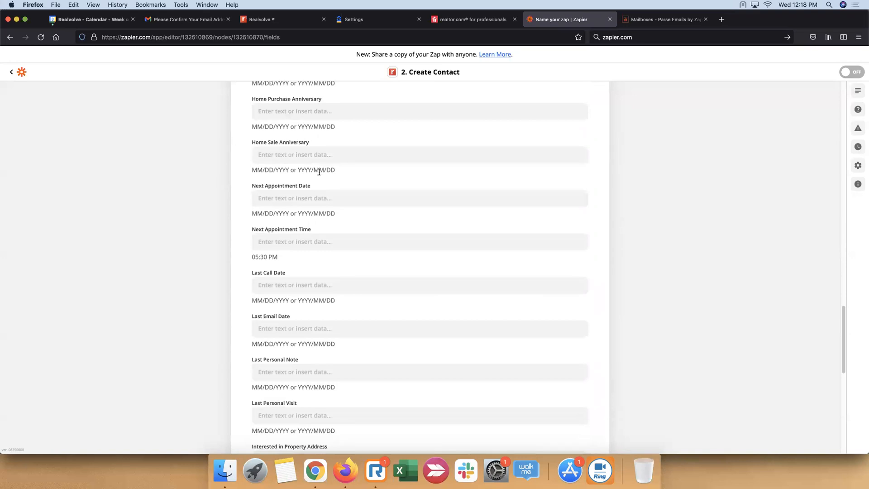
pyautogui.scroll(-5, 320, 172)
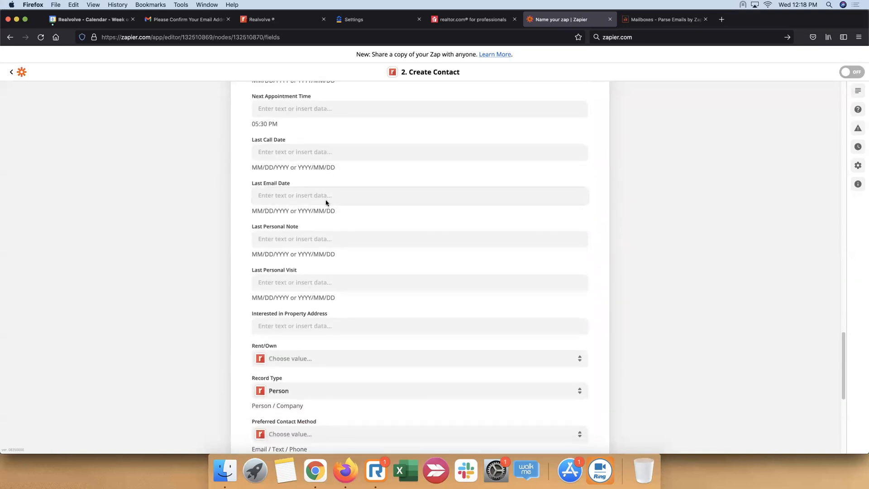
pyautogui.scroll(-4, 325, 201)
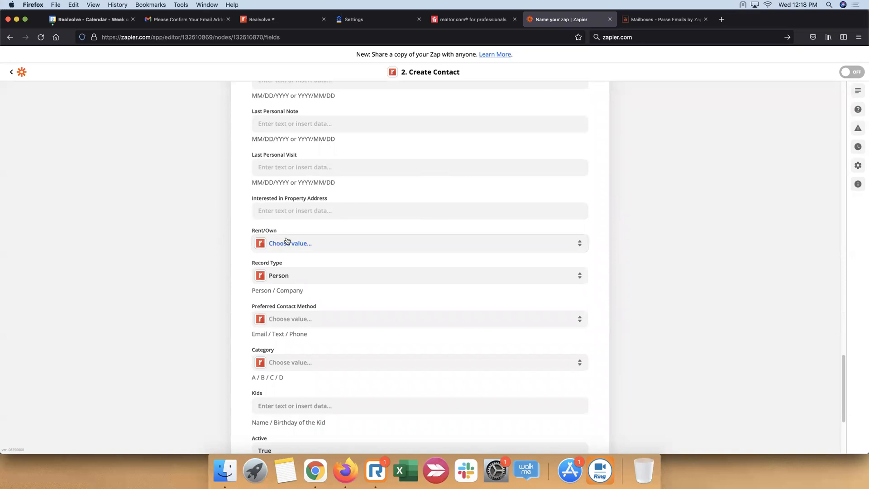
pyautogui.scroll(-3, 278, 244)
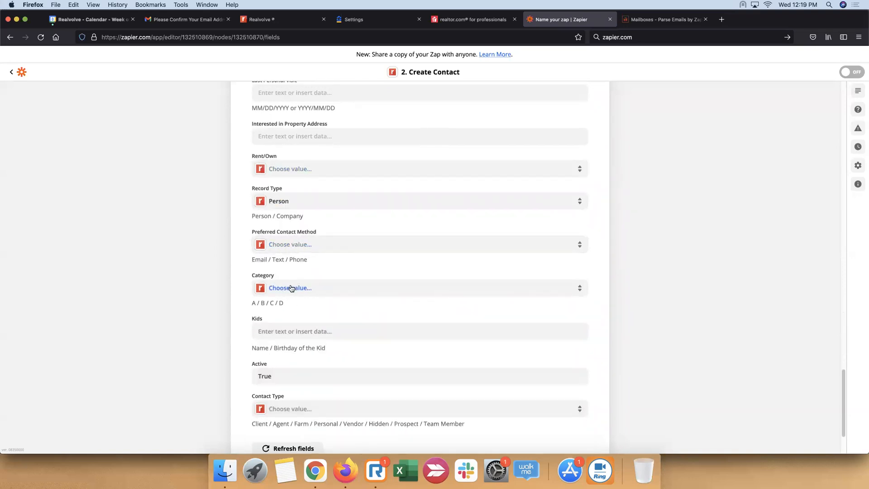
pyautogui.click(292, 288)
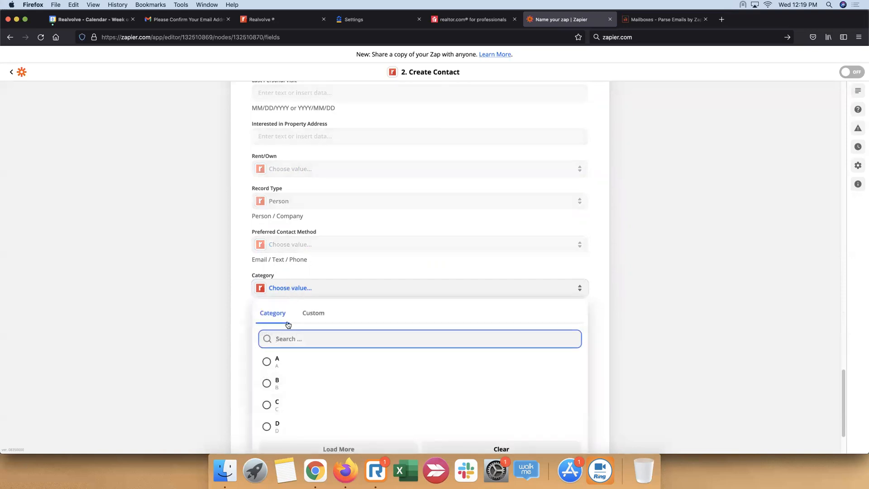
pyautogui.click(279, 428)
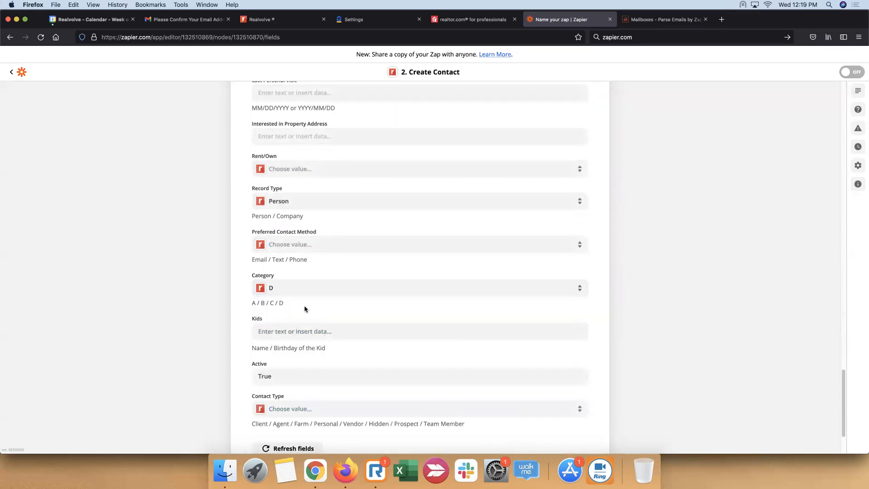
pyautogui.scroll(-4, 243, 288)
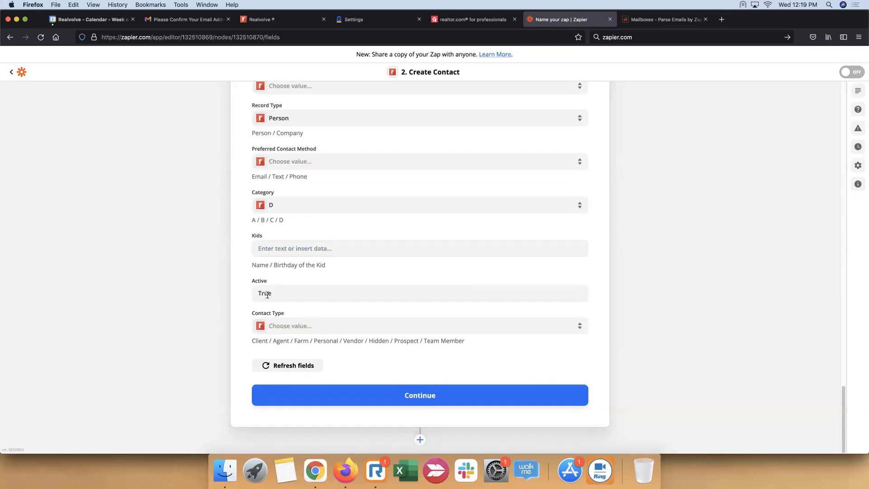
# Set the Contact Type for the created contacts to Prospect
pyautogui.click(522, 329)
pyautogui.scroll(-1, 312, 419)
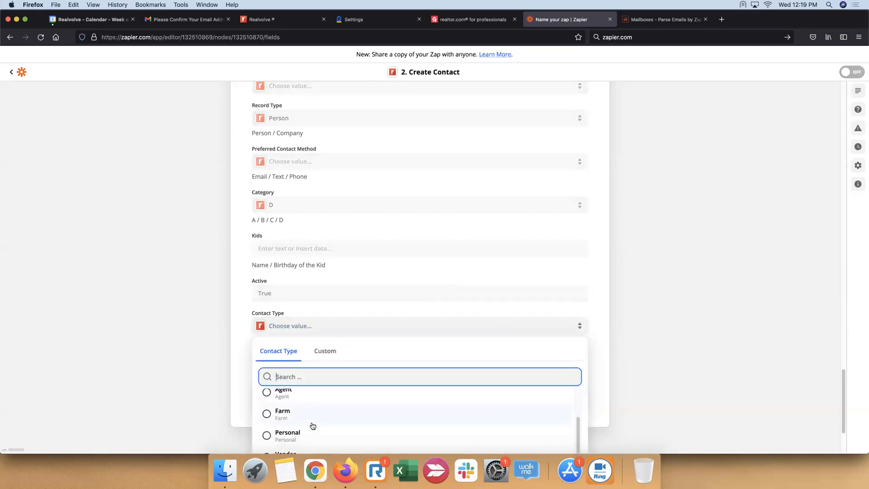
pyautogui.scroll(-4, 312, 425)
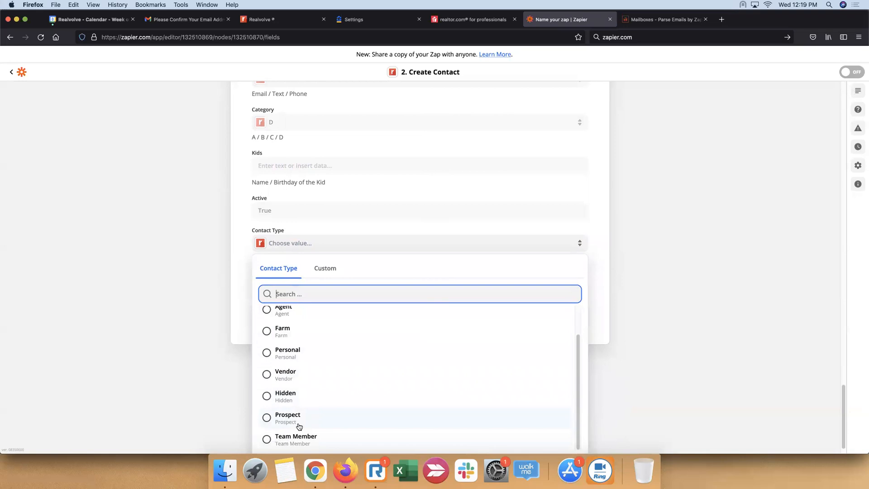
pyautogui.click(298, 426)
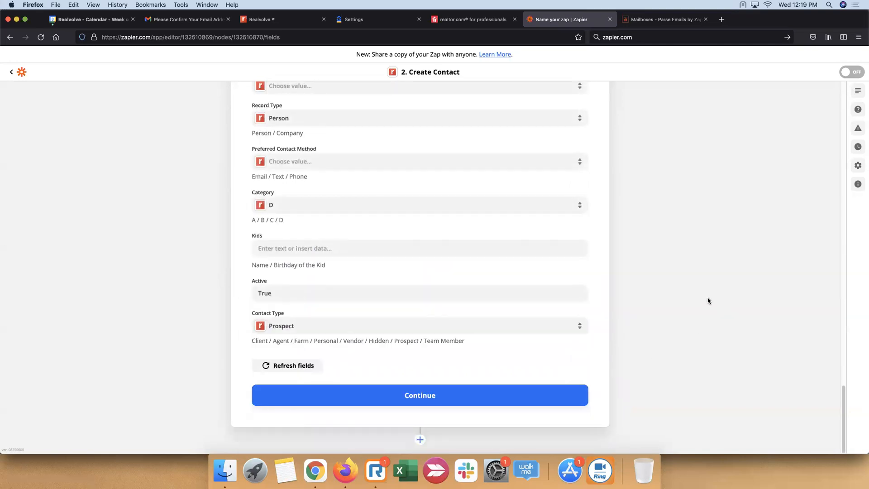
# Map the Interested in Property Address field to the Property Info Street Address and Property Info City values from the Zillow trigger
pyautogui.scroll(2, 661, 285)
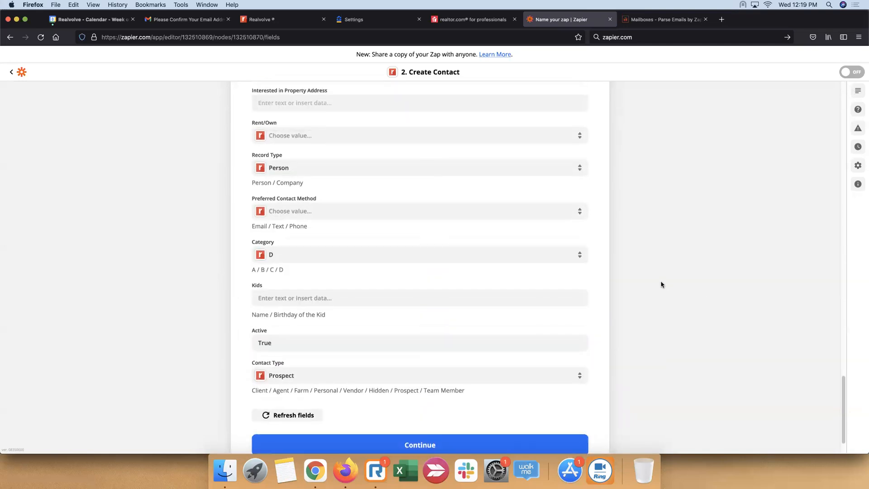
pyautogui.scroll(2, 660, 283)
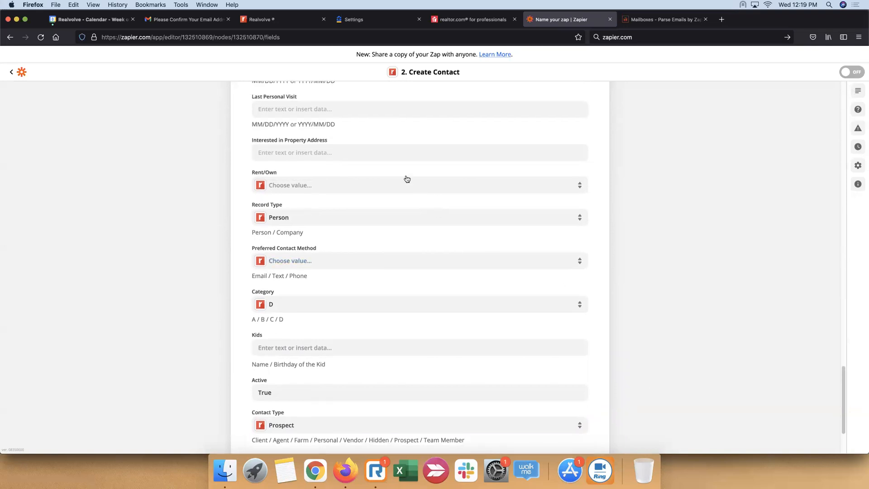
pyautogui.click(398, 152)
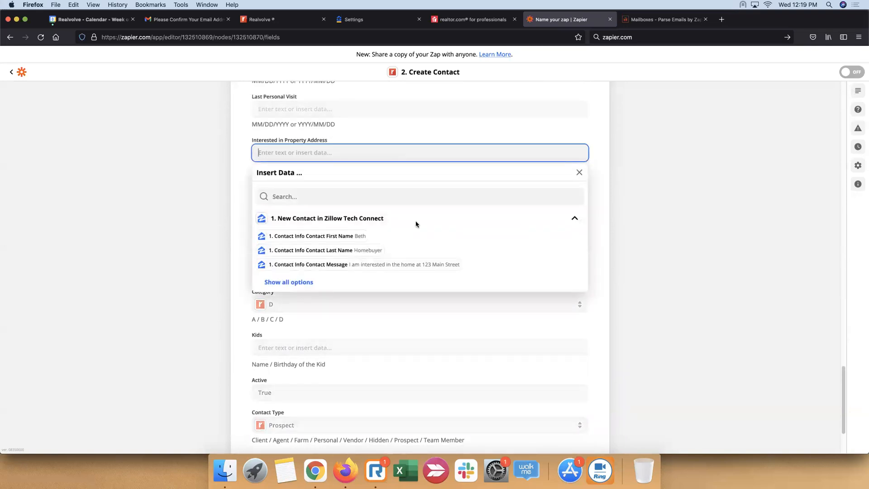
pyautogui.click(297, 285)
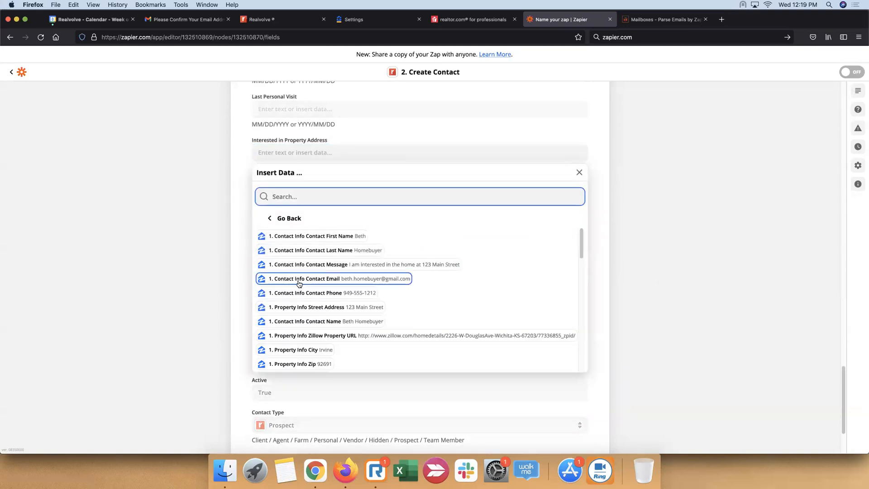
pyautogui.click(363, 308)
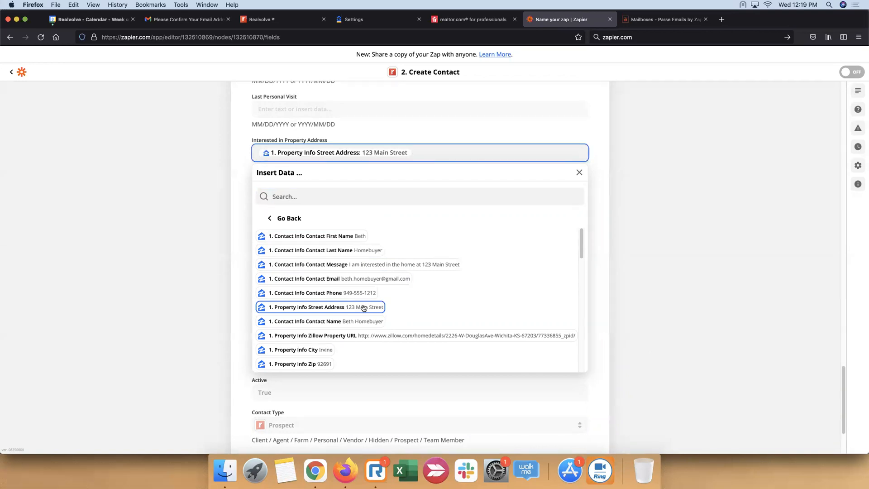
pyautogui.write(',')
pyautogui.press('BackSpace')
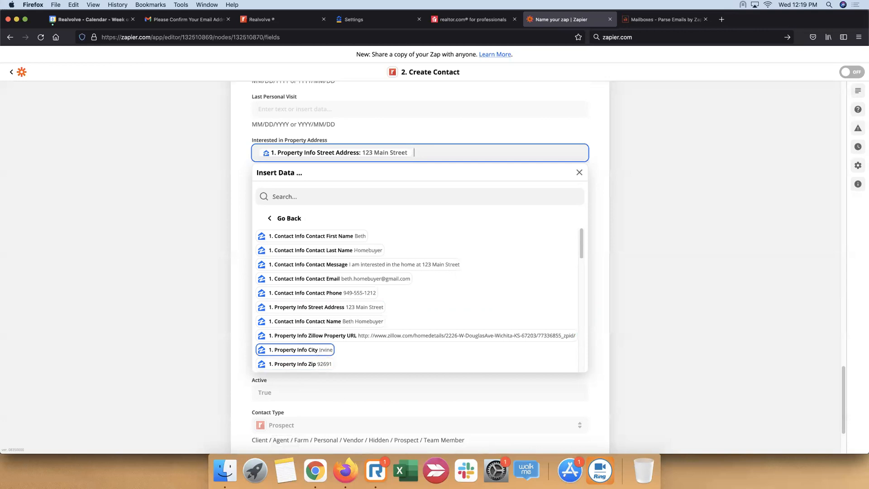
pyautogui.click(323, 353)
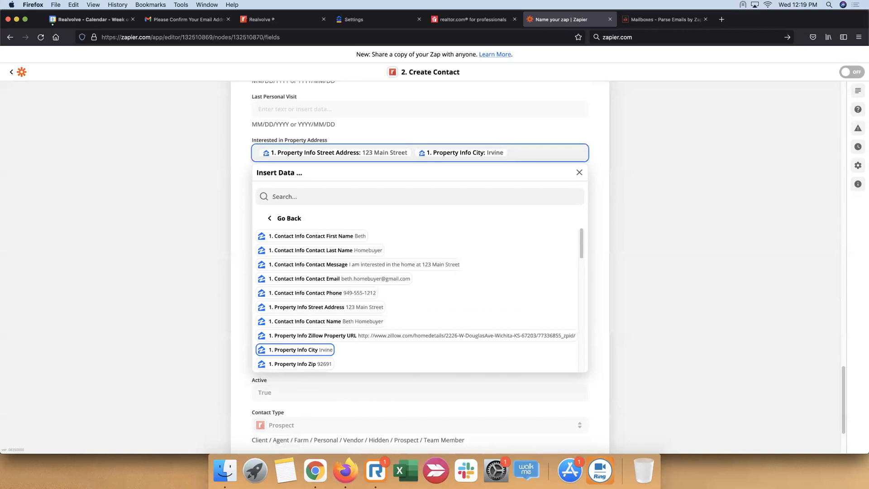
# Try appending the Property Info Zip and Property Info State values to the Interested in Property Address field
pyautogui.click(323, 365)
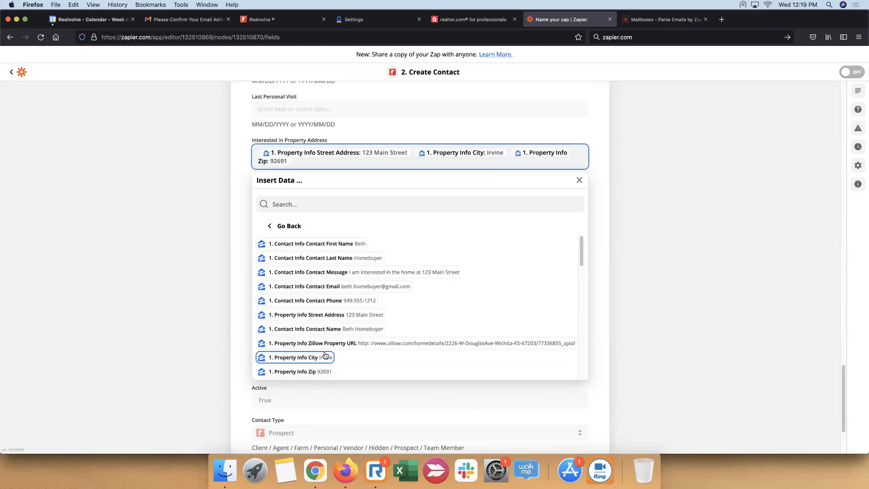
pyautogui.scroll(-2, 355, 322)
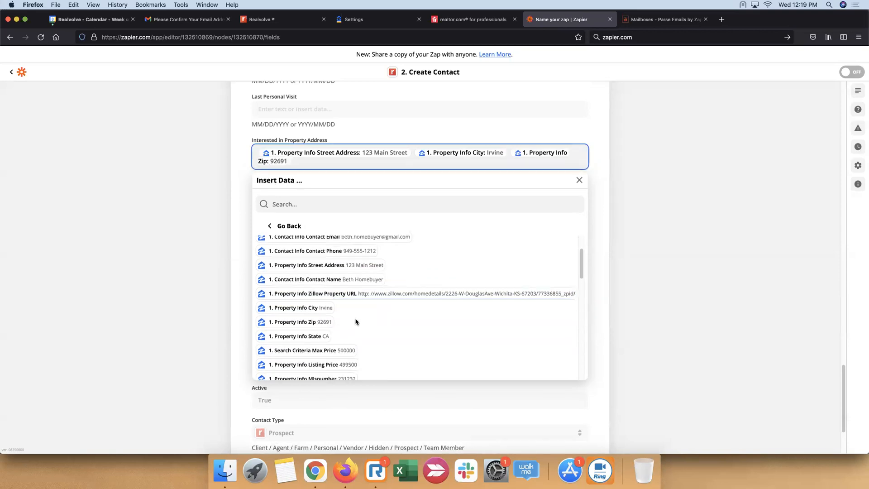
pyautogui.click(325, 337)
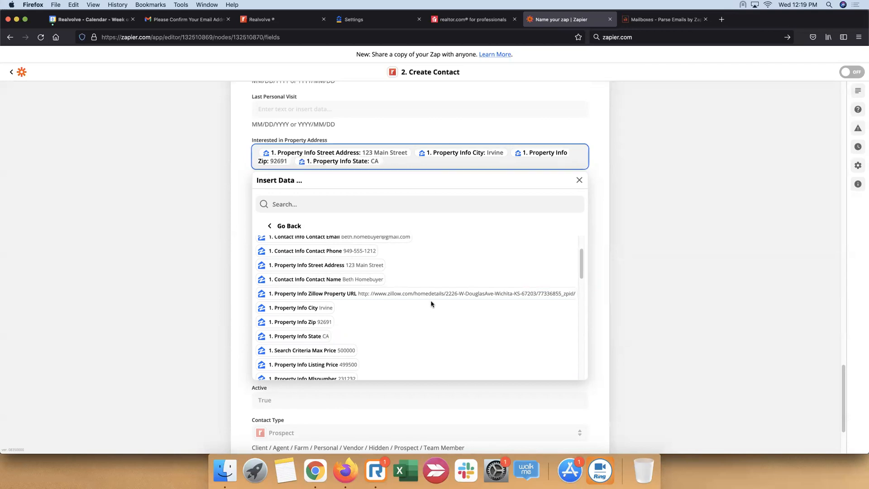
pyautogui.scroll(2, 431, 304)
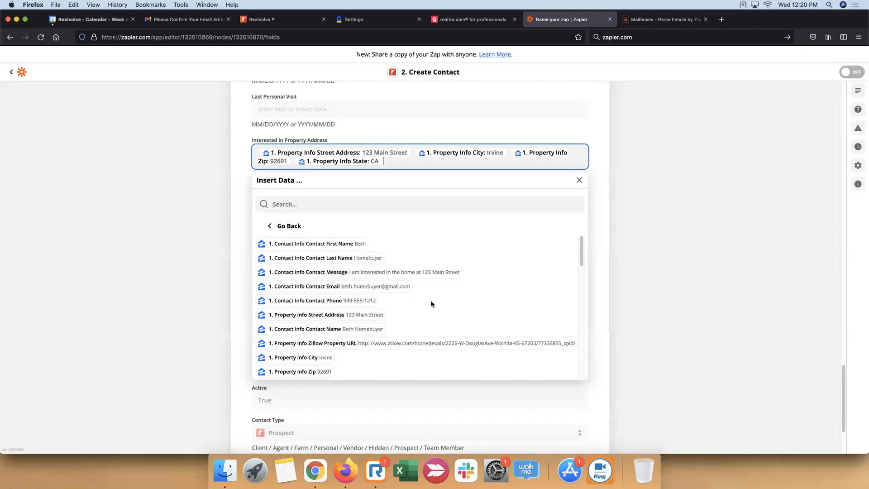
pyautogui.press('BackSpace')
pyautogui.press('BackSpace')
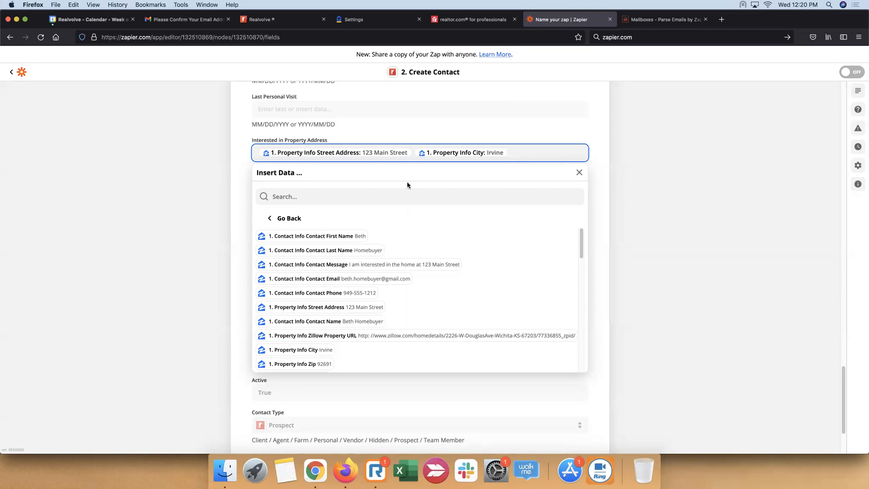
# Insert a comma between the street address and city values in the Interested in Property Address field
pyautogui.click(418, 156)
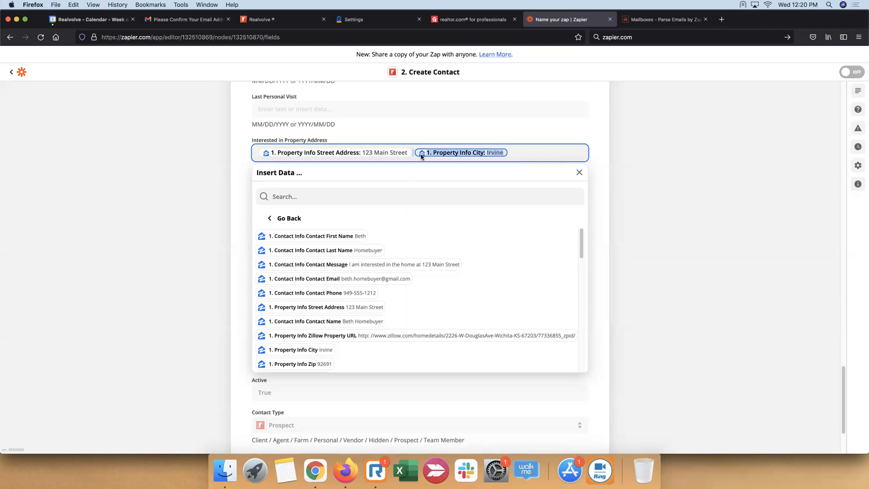
pyautogui.press('Left')
pyautogui.write(',')
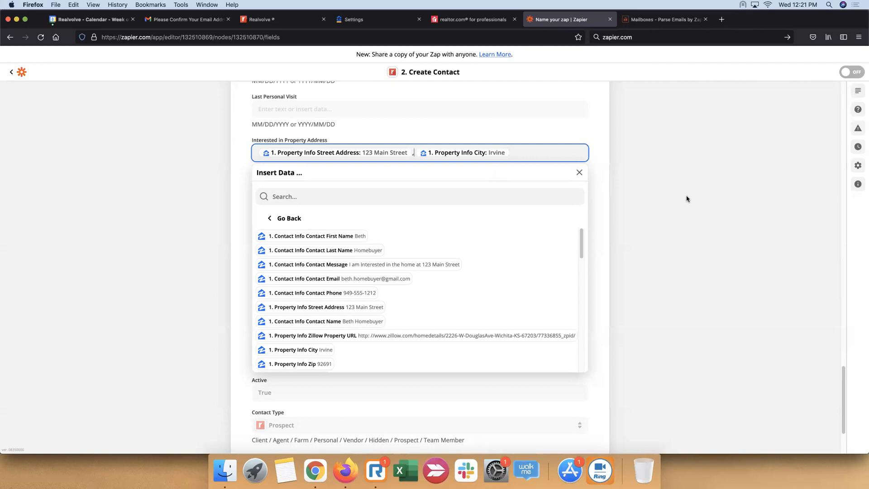
pyautogui.scroll(-5, 419, 269)
pyautogui.scroll(-5, 420, 269)
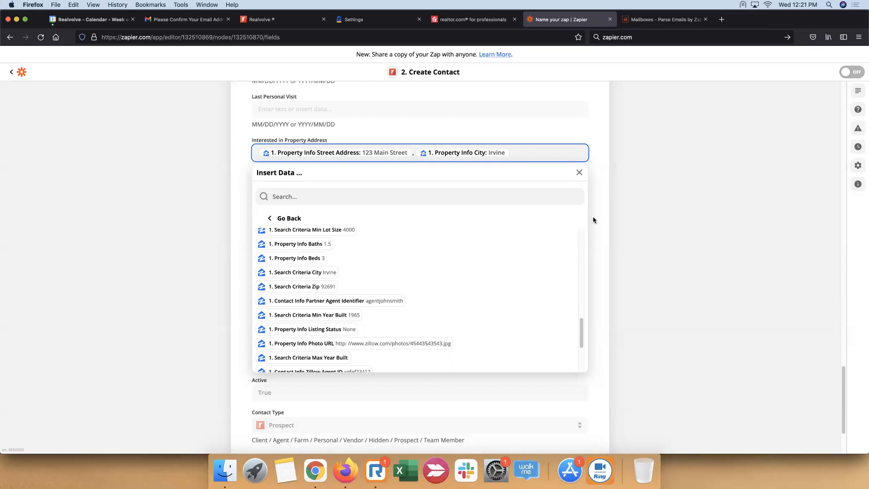
pyautogui.click(640, 205)
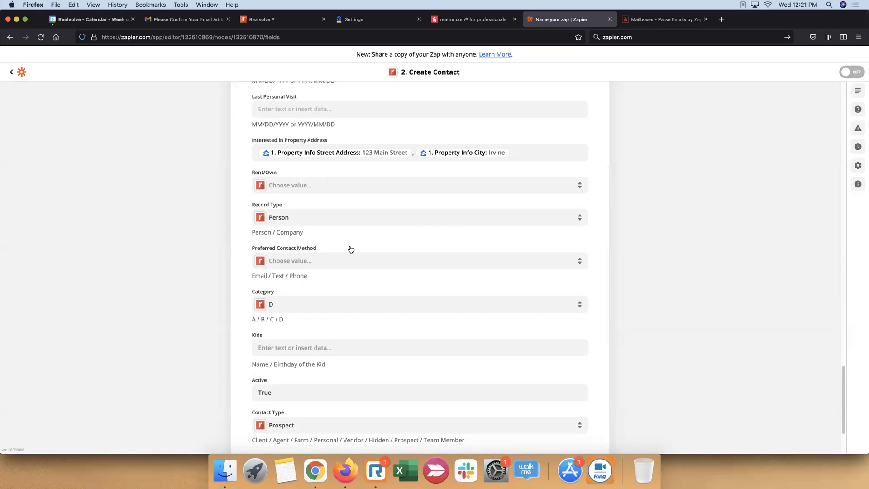
# Add a new line labelled "Price Range:" below the contact message in the Notes field
pyautogui.scroll(15, 351, 250)
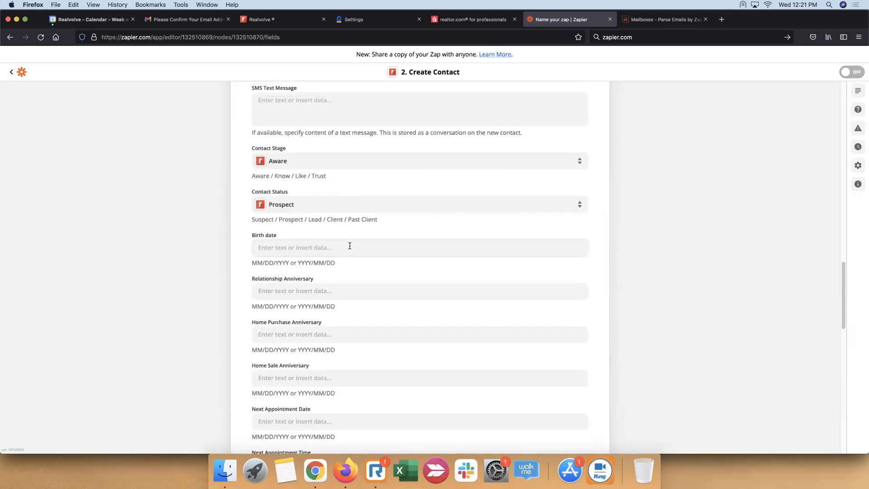
pyautogui.scroll(5, 348, 246)
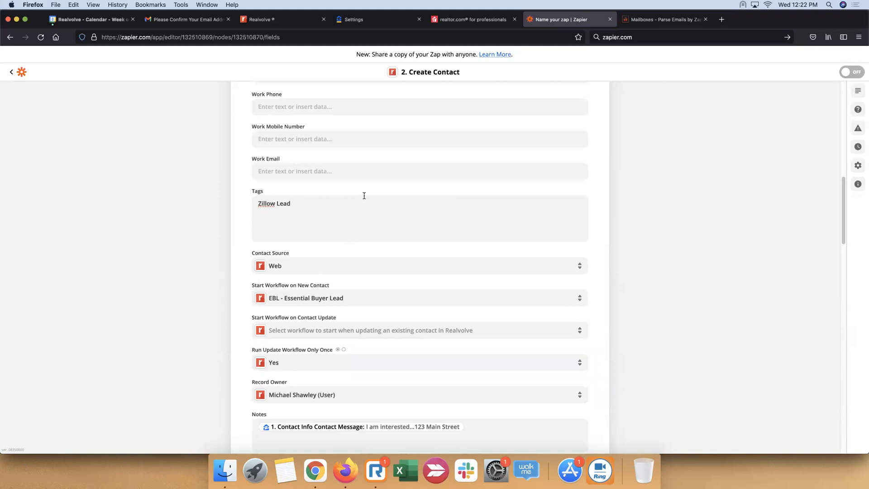
pyautogui.scroll(-7, 355, 217)
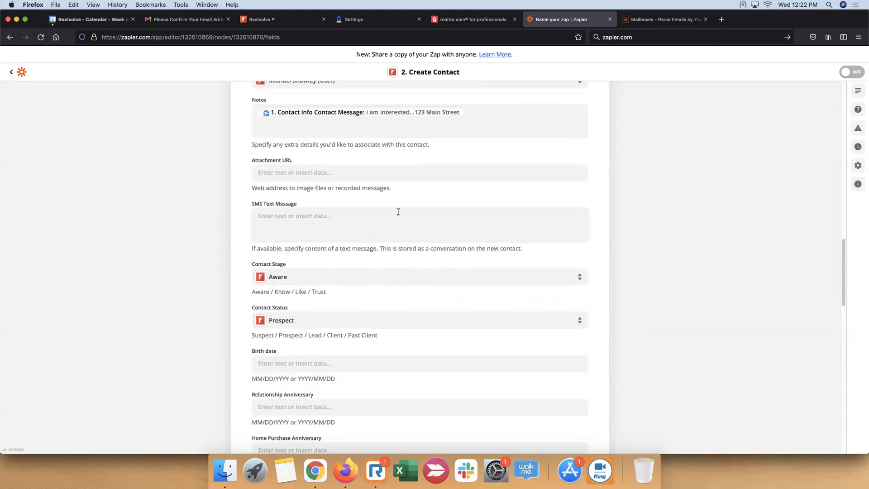
pyautogui.scroll(2, 457, 191)
pyautogui.click(488, 181)
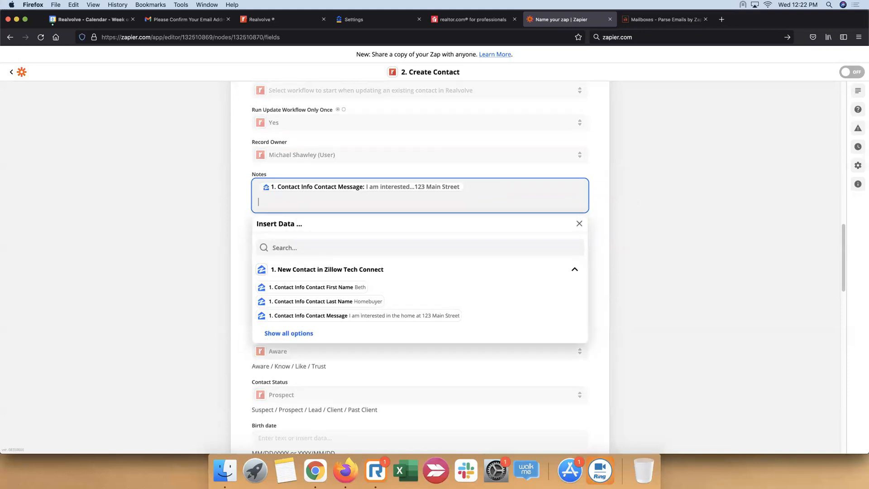
pyautogui.write('PRi')
pyautogui.press('BackSpace')
pyautogui.press('BackSpace')
pyautogui.write('rice Range:')
pyautogui.scroll(-2, 399, 288)
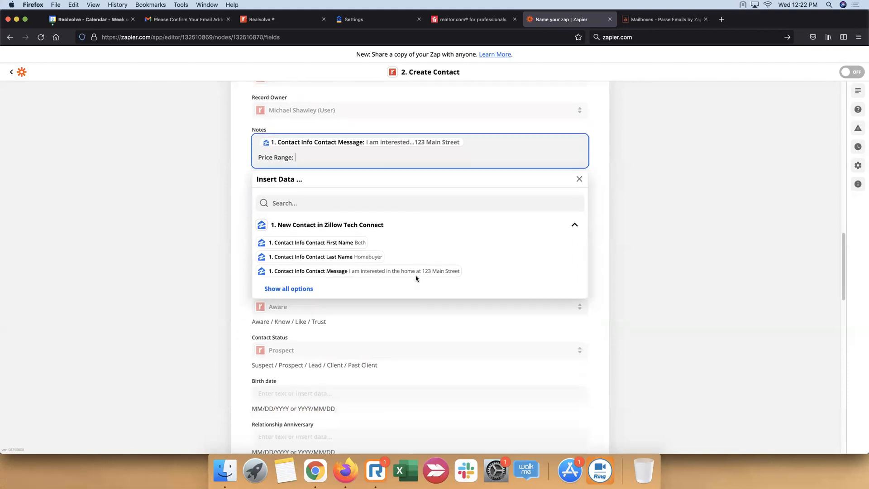
# Insert the Search Criteria Min Price and Max Price values, separated by a hyphen, after the Price Range label in Notes
pyautogui.click(304, 286)
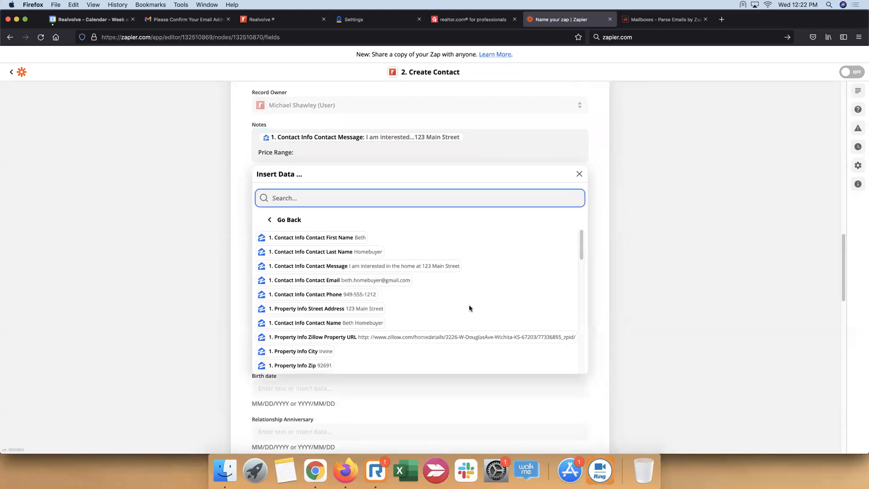
pyautogui.scroll(-3, 426, 284)
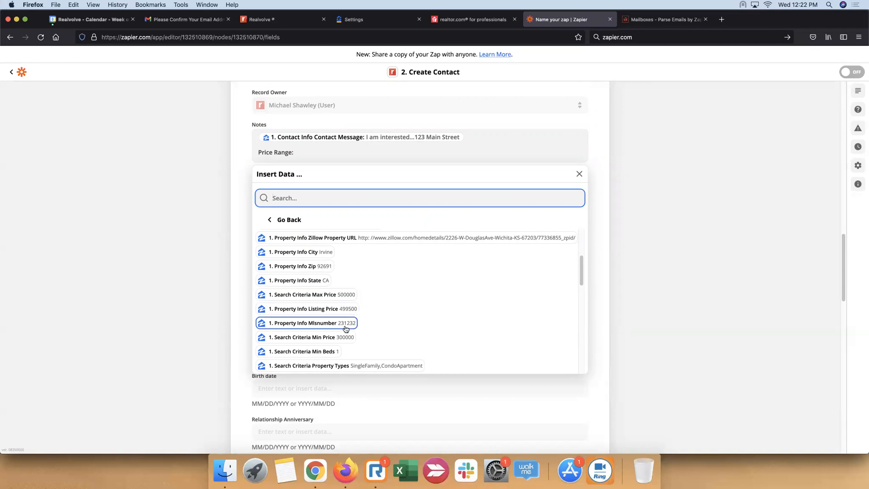
pyautogui.click(347, 340)
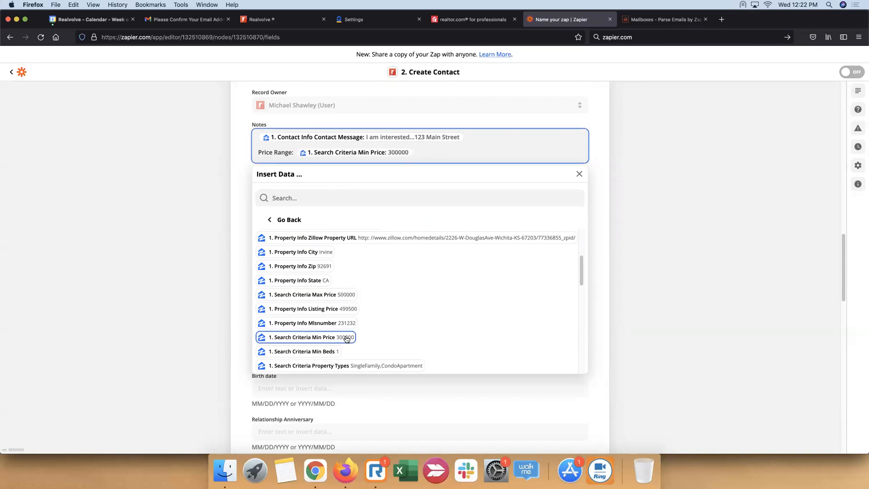
pyautogui.click(349, 294)
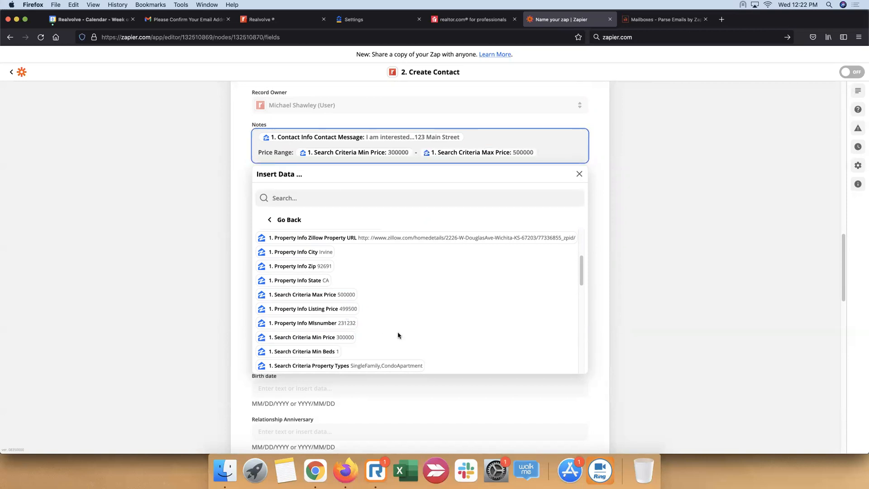
pyautogui.click(681, 203)
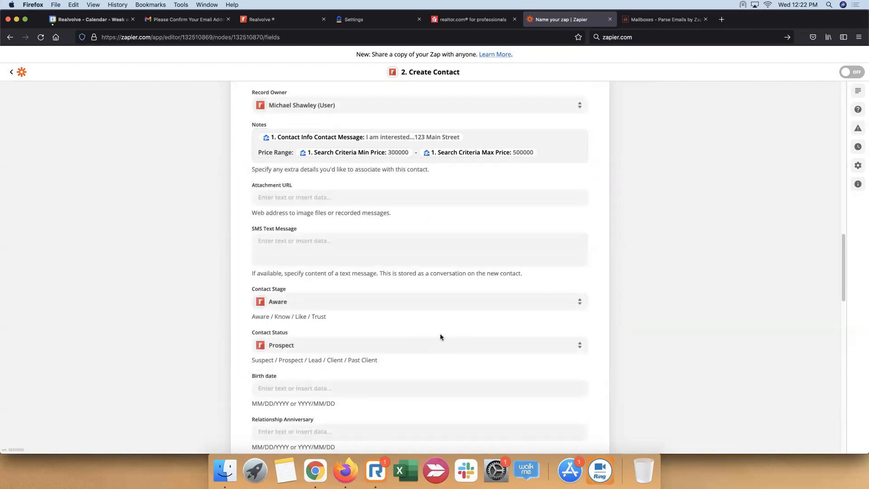
# Complete the action setup and review the contact data prepared for the Realvolve test, including notes and property address
pyautogui.scroll(-6, 408, 325)
pyautogui.scroll(-10, 382, 315)
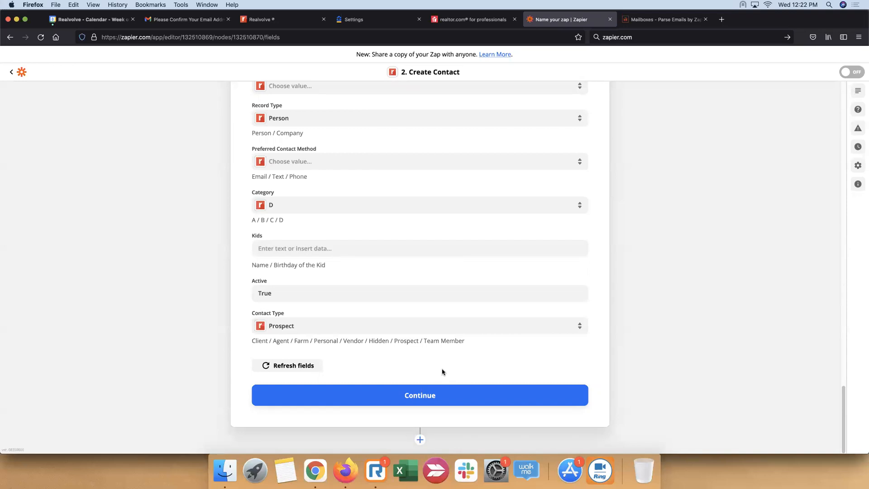
pyautogui.click(456, 397)
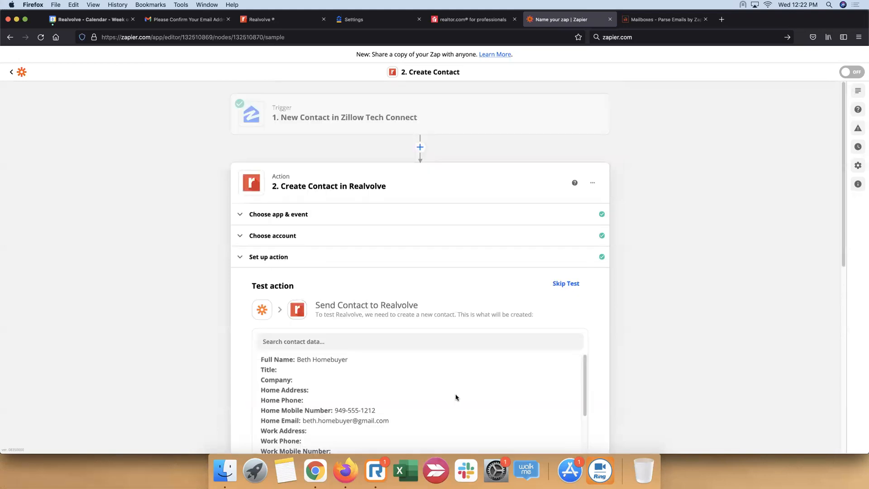
pyautogui.scroll(-5, 668, 271)
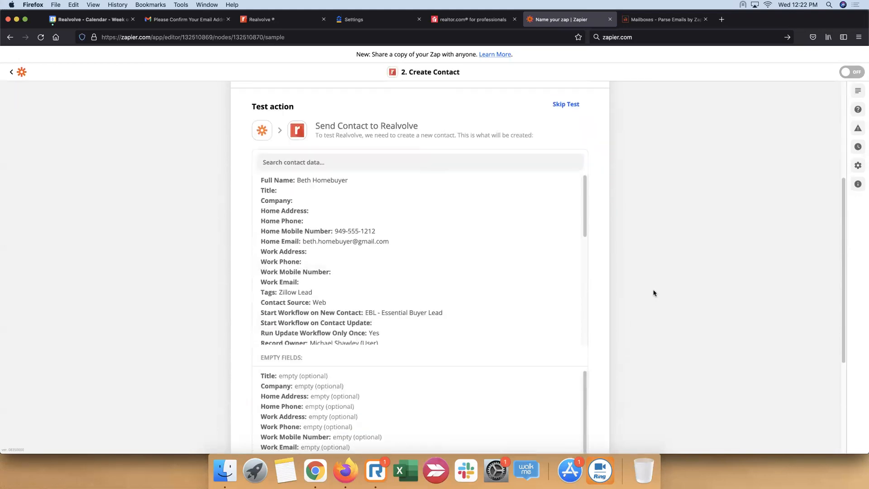
pyautogui.scroll(-2, 584, 178)
pyautogui.moveTo(585, 178); pyautogui.dragTo(579, 224)
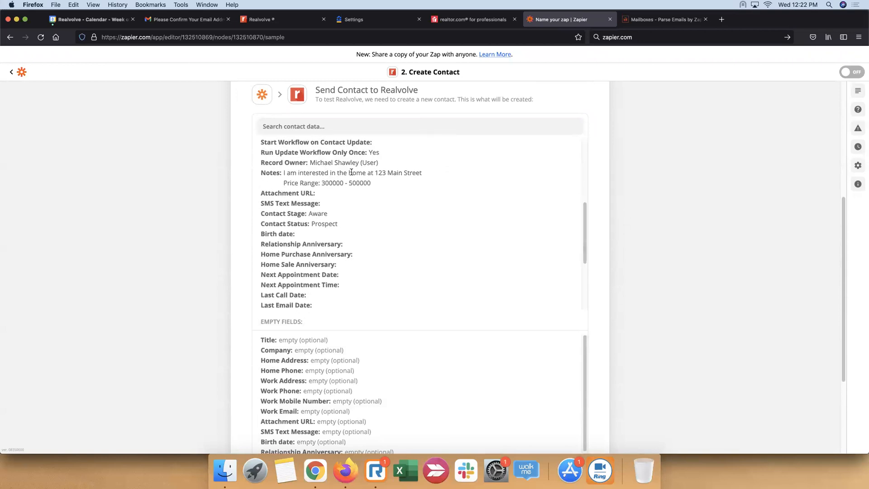
pyautogui.scroll(-5, 308, 260)
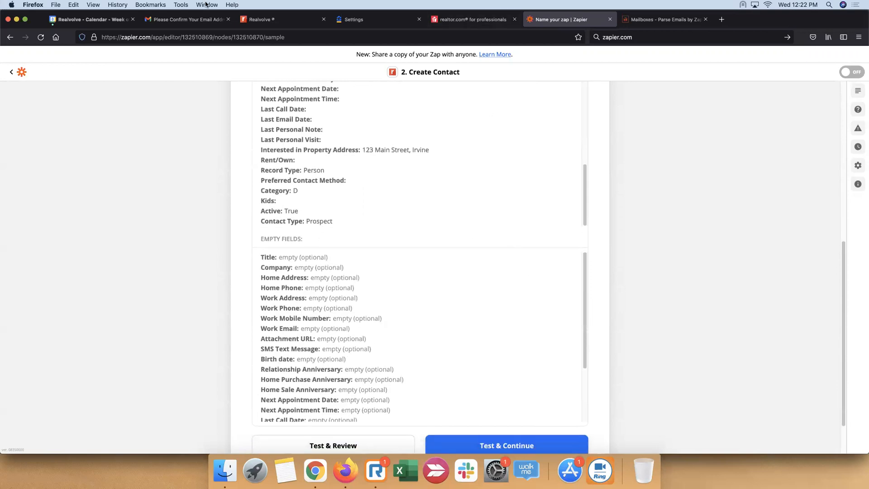
# Switch to Realvolve and open its dashboard
pyautogui.click(270, 20)
pyautogui.click(360, 60)
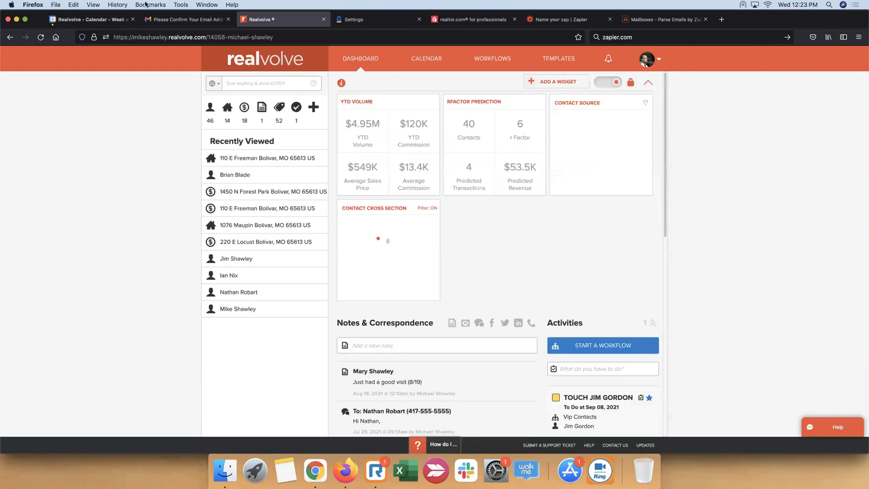
# Search Realvolve for the test contact's first name, clear the search and display the full contact list
pyautogui.click(276, 83)
pyautogui.write('beth')
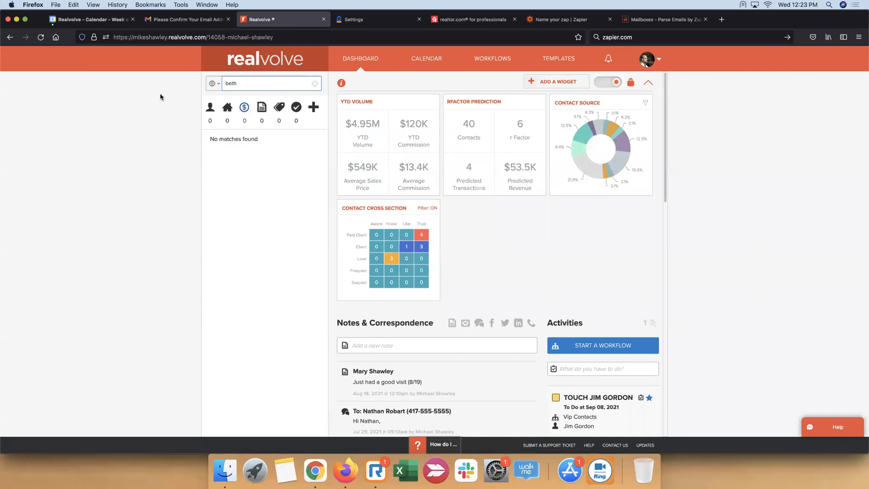
pyautogui.click(315, 83)
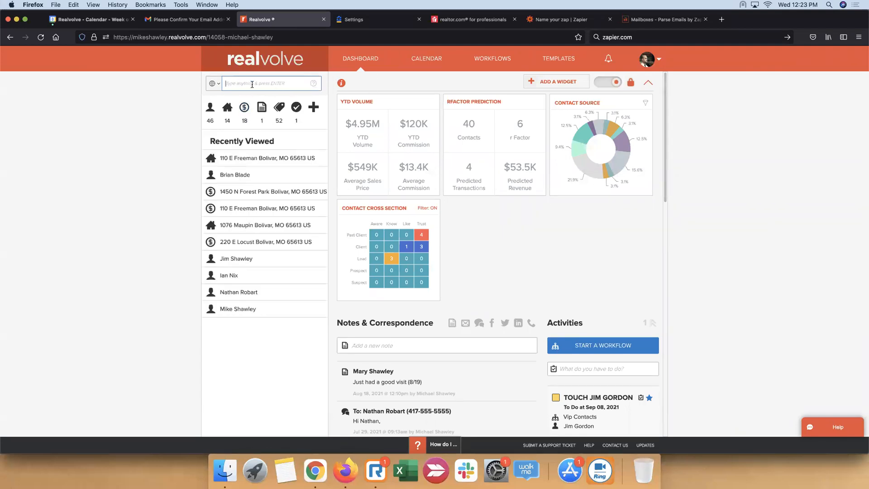
pyautogui.click(210, 108)
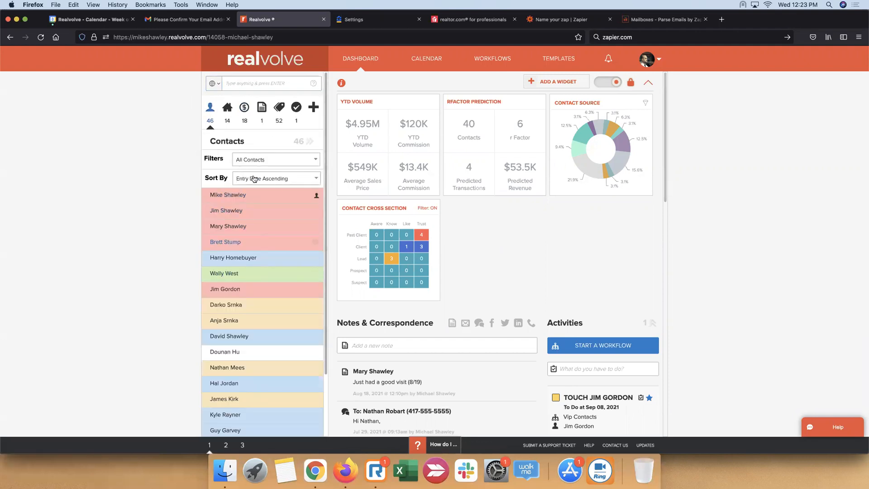
# Switch to Zapier and run the Create Contact test for Realvolve, staying on the step to review its result
pyautogui.click(555, 23)
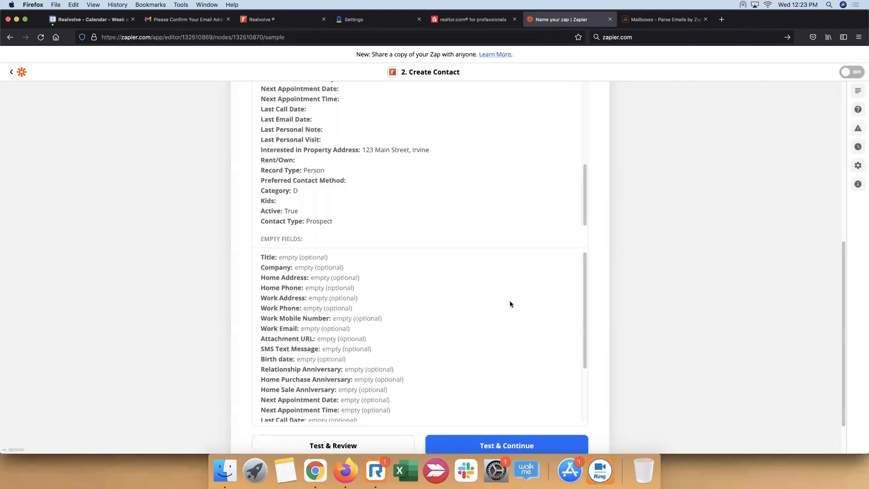
pyautogui.scroll(-3, 518, 305)
pyautogui.scroll(-2, 650, 278)
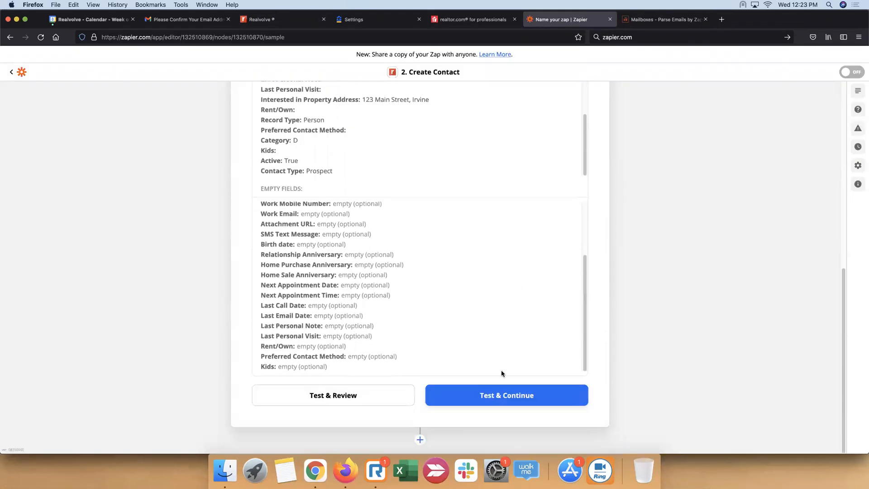
pyautogui.click(327, 395)
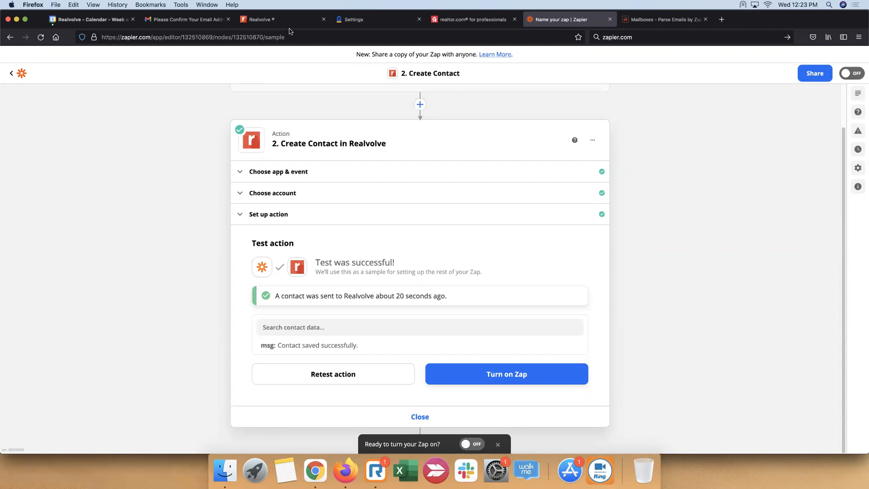
# Switch to Realvolve, reload the dashboard and check it for activity from the test contact
pyautogui.click(270, 21)
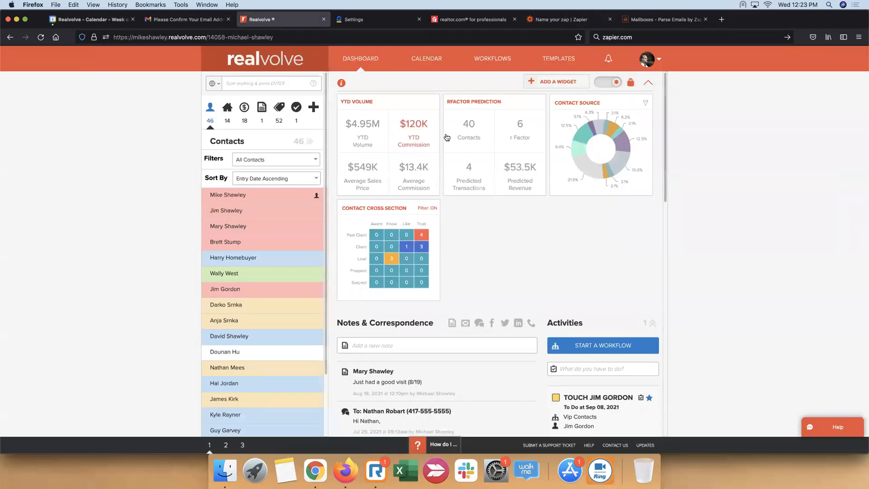
pyautogui.click(40, 37)
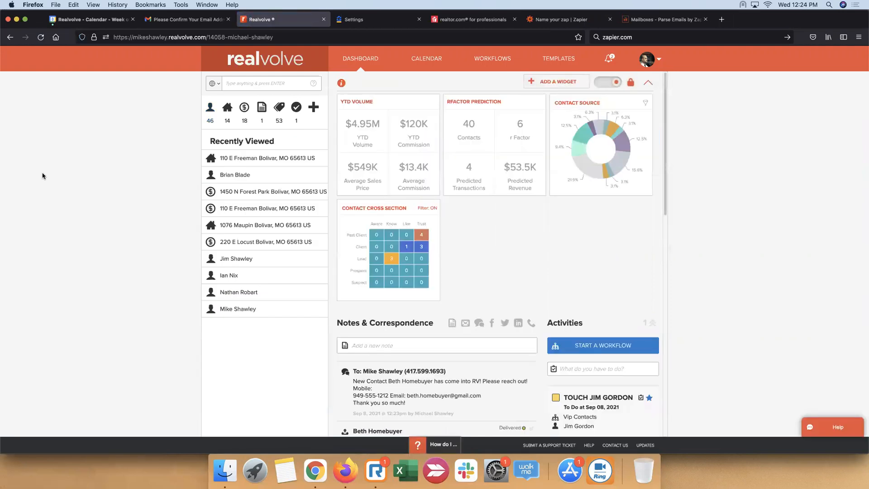
pyautogui.scroll(-4, 509, 203)
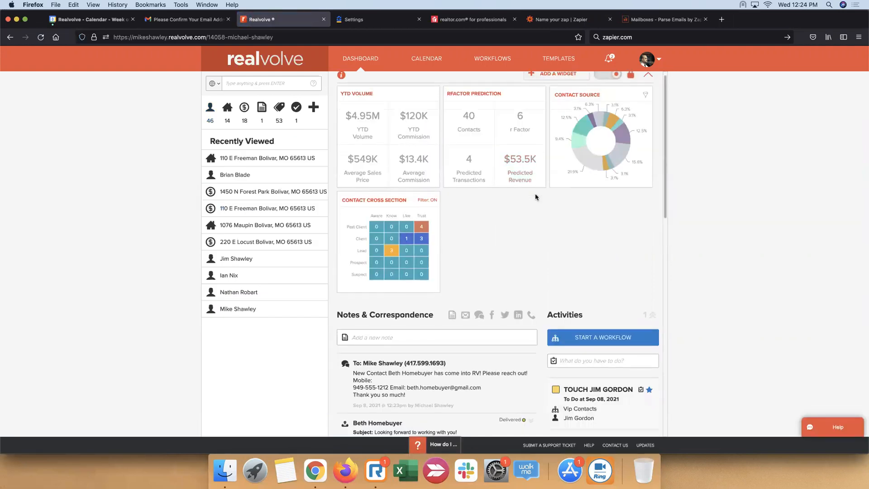
pyautogui.scroll(4, 536, 194)
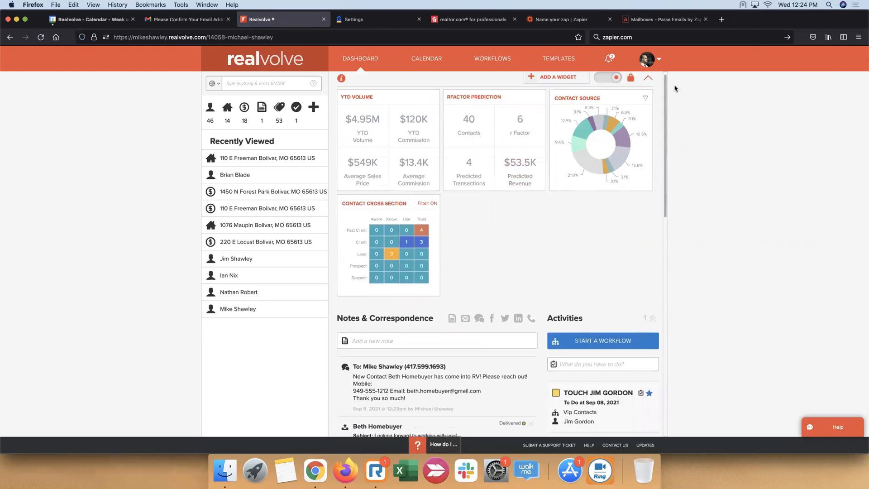
# Open the new contact from the workflow activities notification and examine the checklist of its intro call activity
pyautogui.click(610, 59)
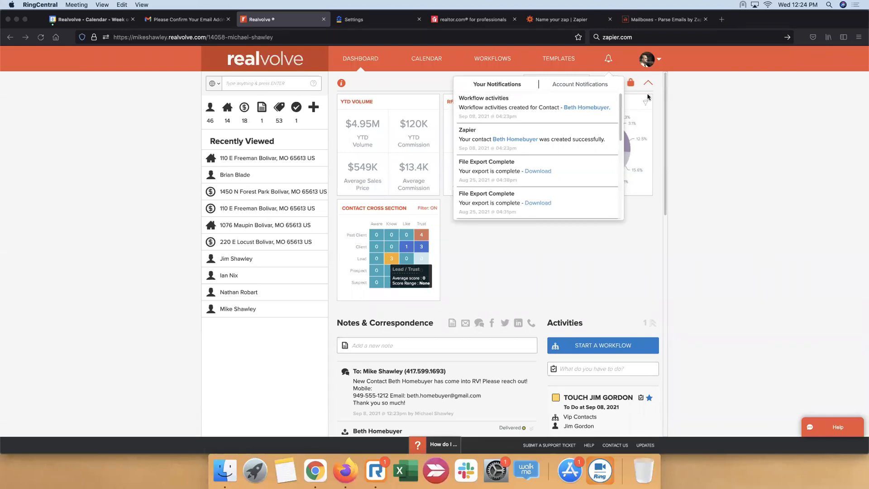
pyautogui.click(601, 111)
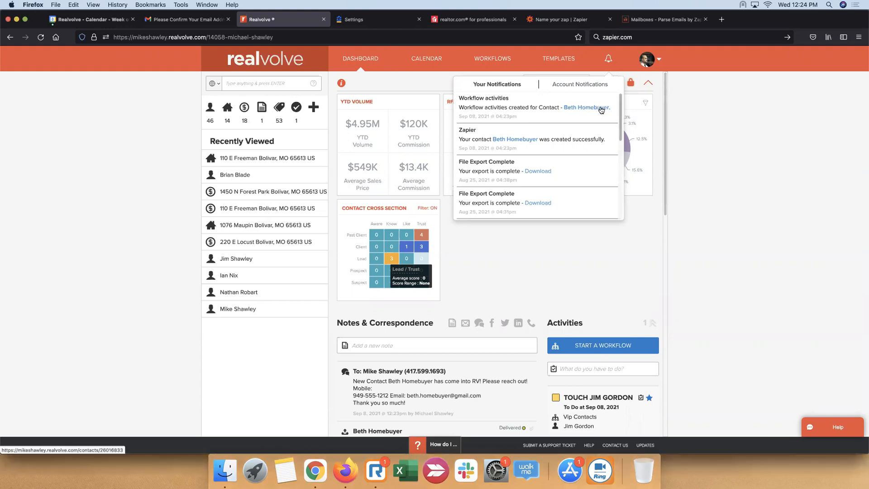
pyautogui.click(602, 111)
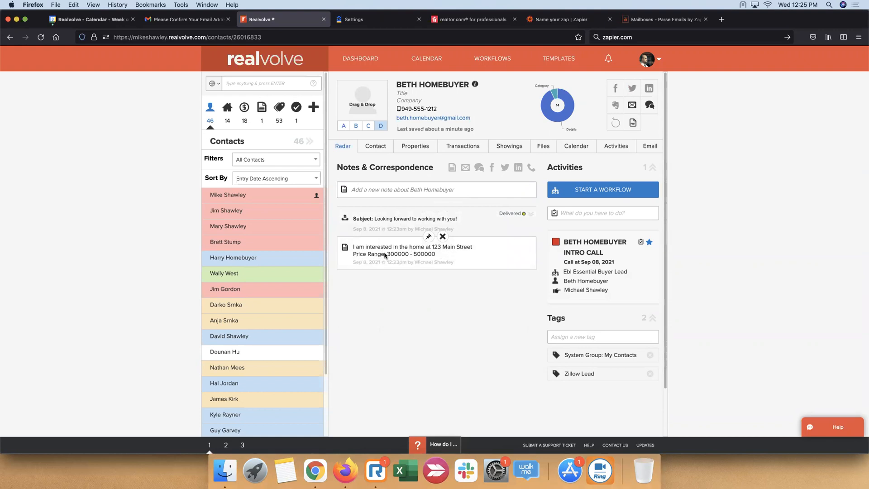
pyautogui.click(556, 244)
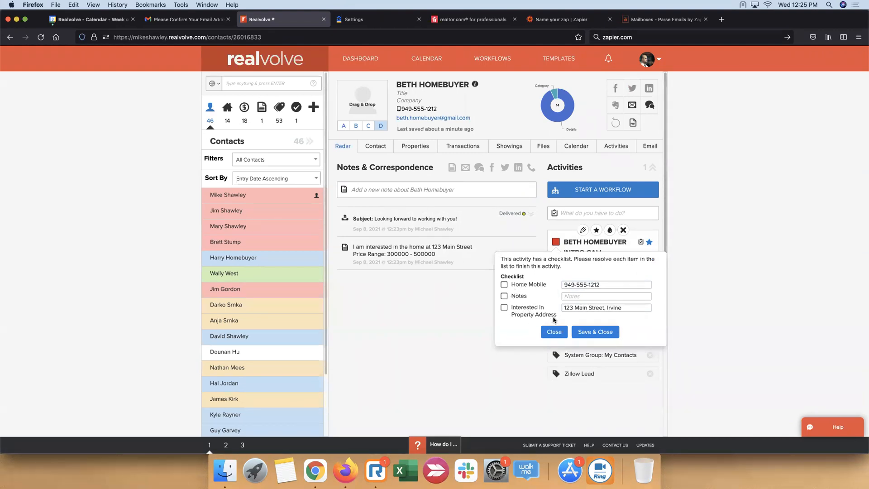
pyautogui.click(554, 332)
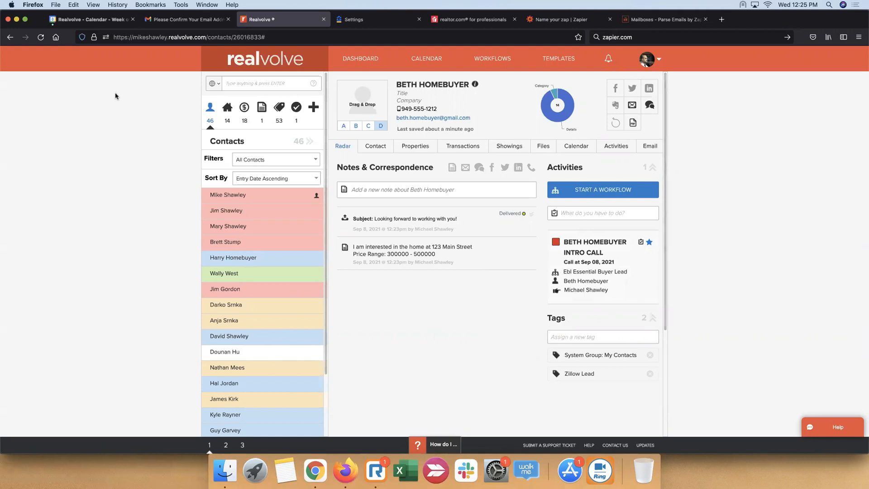
# Check the Zillow CRM connection, return to Zapier and turn on the Zap, dismissing the offer to share a copy
pyautogui.click(386, 23)
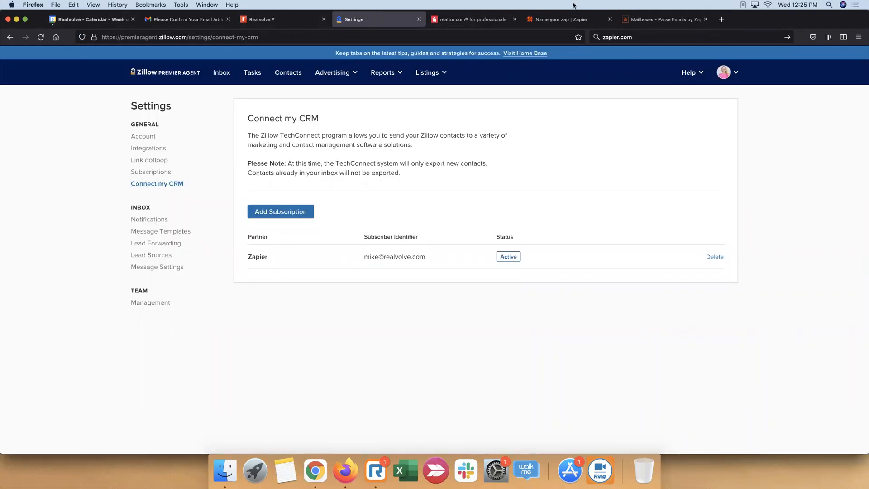
pyautogui.click(571, 19)
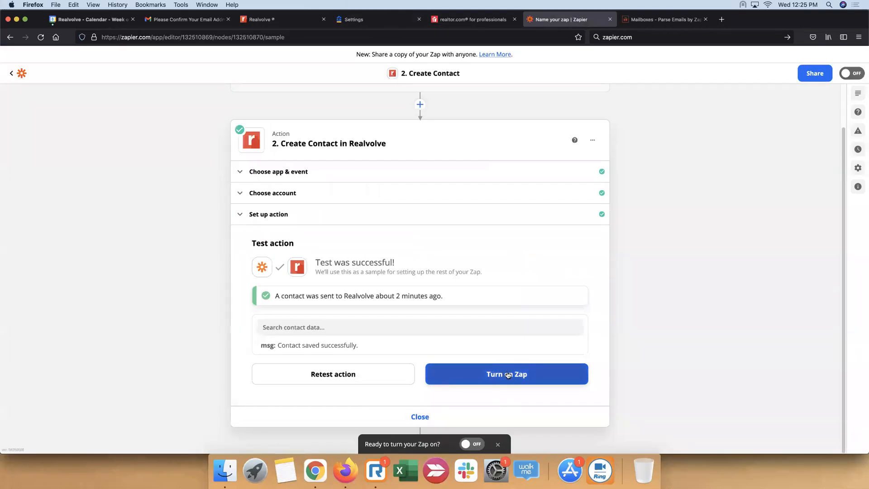
pyautogui.click(511, 375)
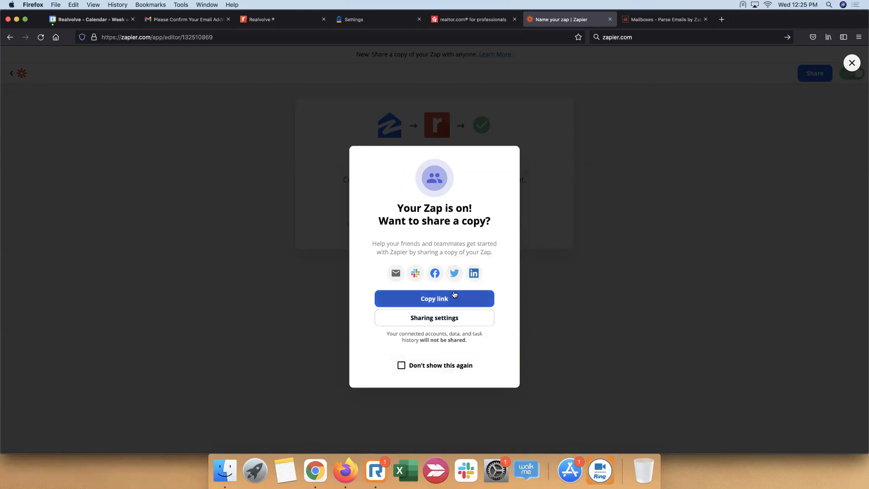
pyautogui.click(552, 283)
# Open the unnamed Zillow-to-Realvolve Zap from the Zaps list, rename it Zillow Leads and return to the list
pyautogui.click(442, 205)
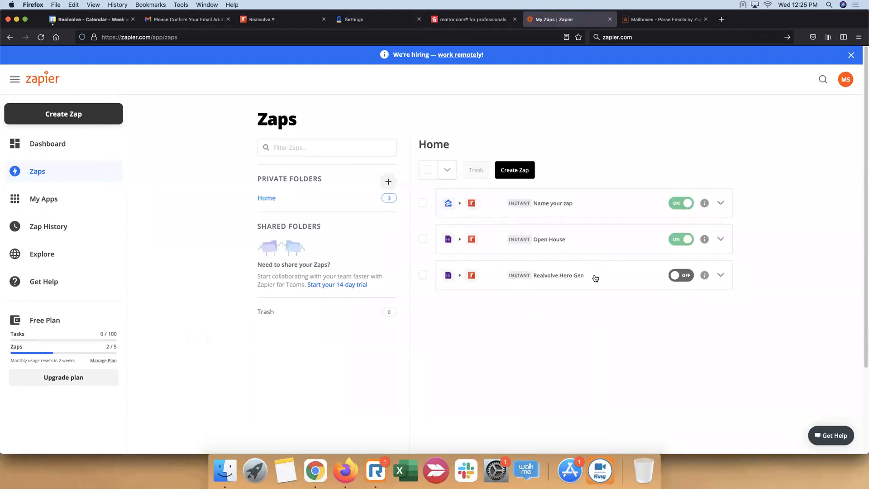
pyautogui.click(561, 280)
pyautogui.click(558, 205)
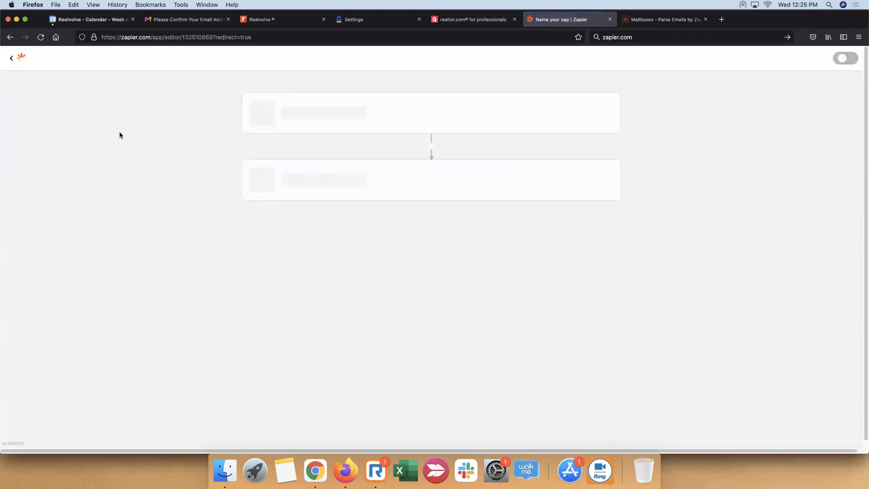
pyautogui.click(87, 79)
pyautogui.write('Zillow Lead')
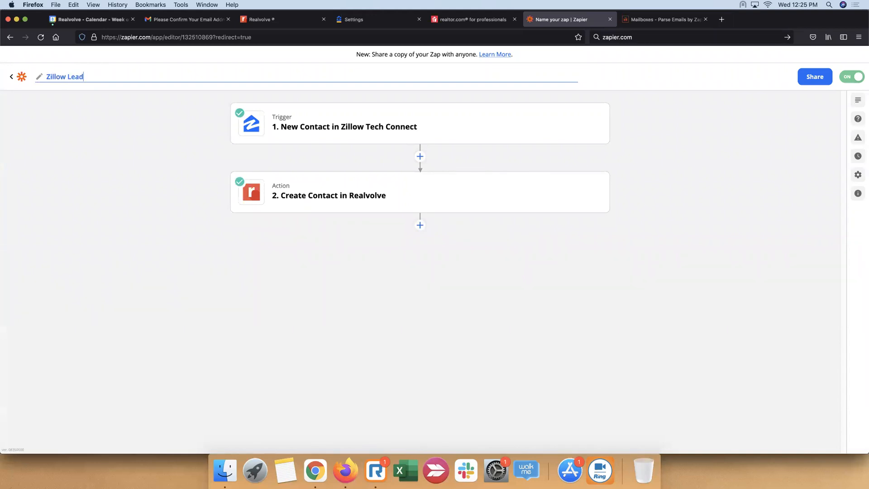
pyautogui.write('s')
pyautogui.click(87, 203)
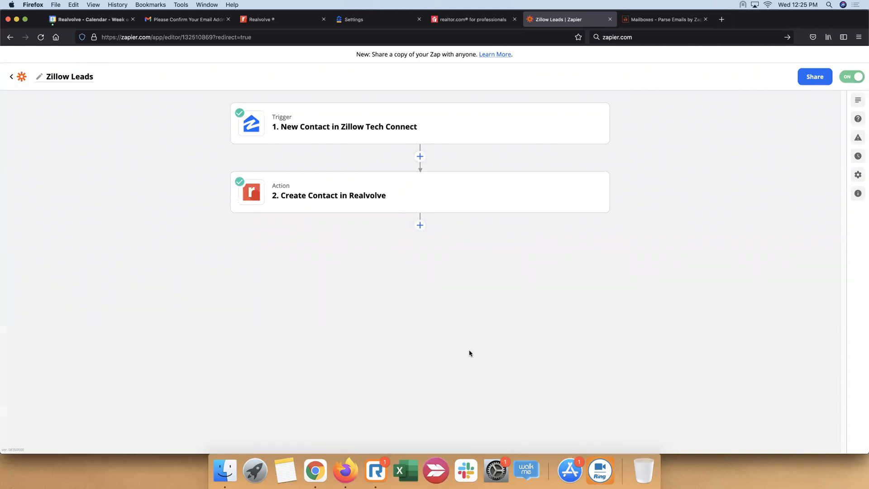
pyautogui.click(12, 76)
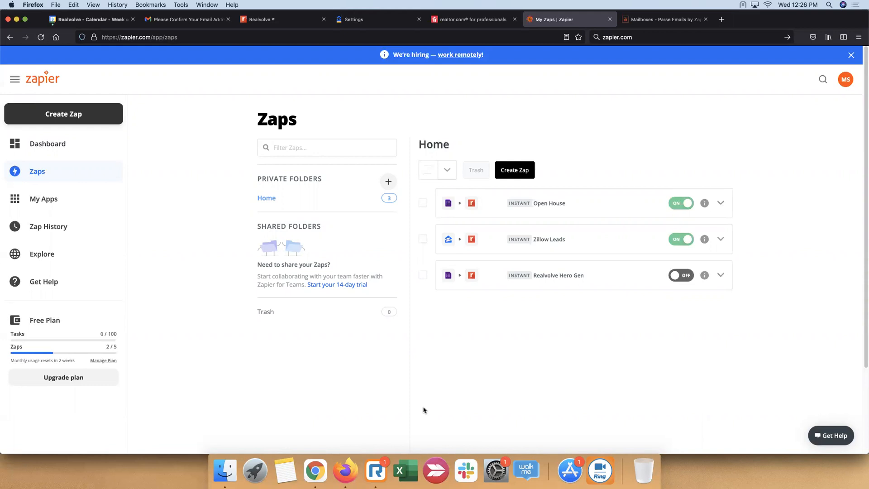
# Close the Zillow settings page and reorder the browser pages so Zaps and Email Parser Mailboxes come before realtor.com
pyautogui.click(419, 20)
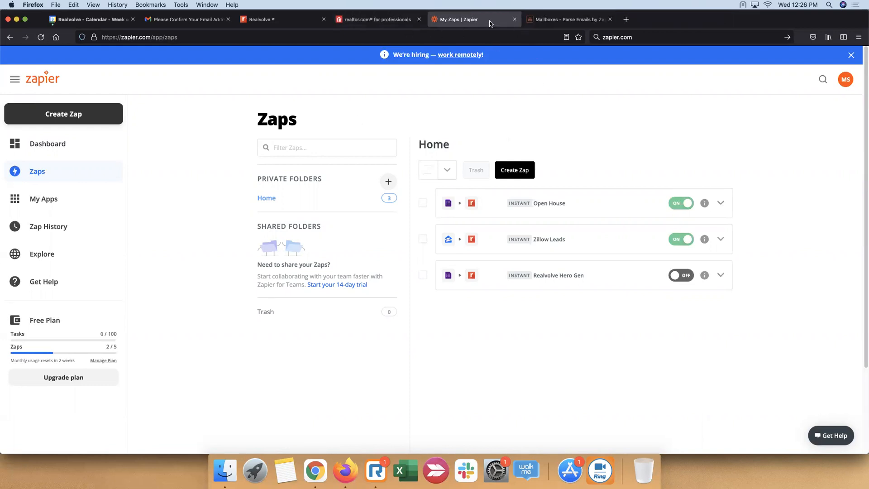
pyautogui.moveTo(492, 23); pyautogui.dragTo(407, 20)
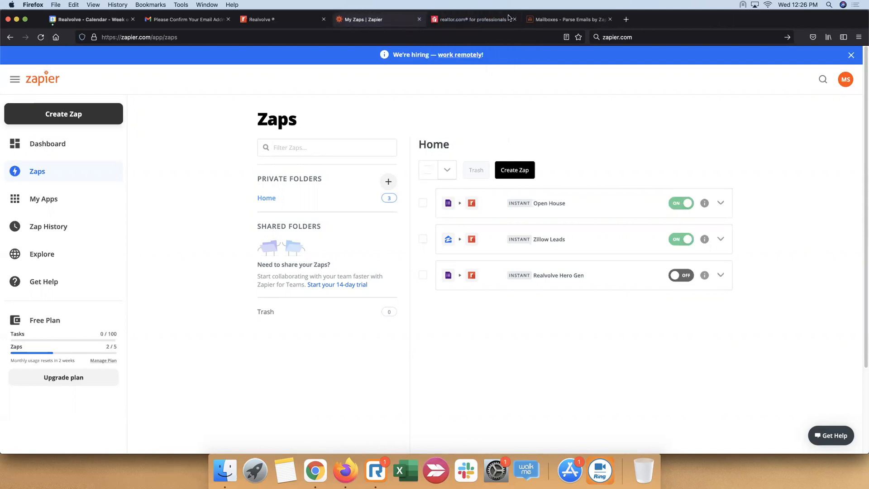
pyautogui.moveTo(566, 19); pyautogui.dragTo(387, 18)
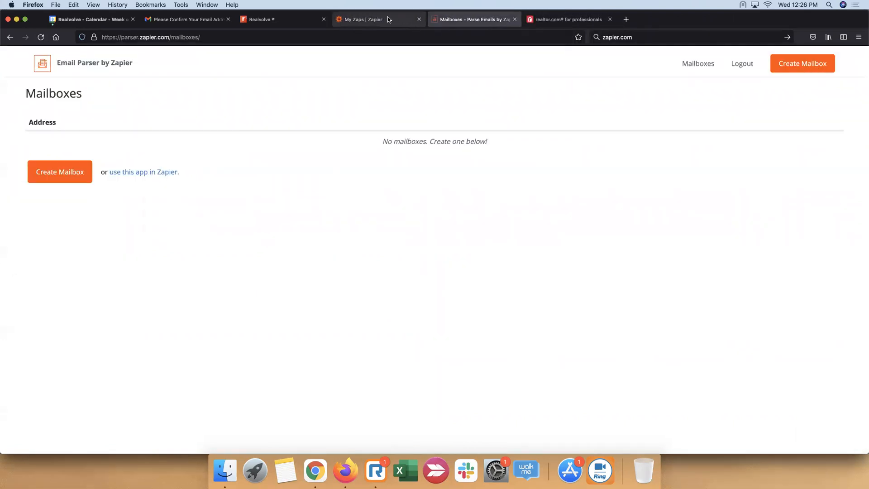
pyautogui.click(388, 19)
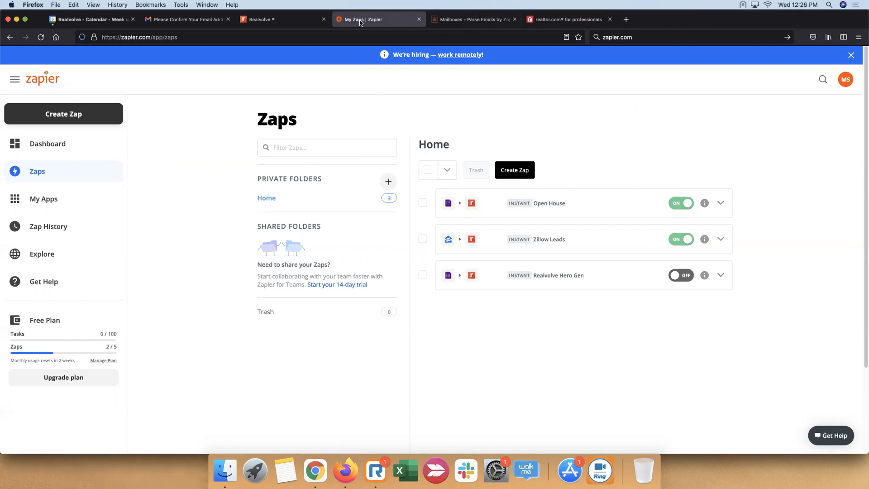
# Switch to Email Parser by Zapier at parser.zapier.com, create a mailbox and skip waiting for its first email
pyautogui.click(487, 23)
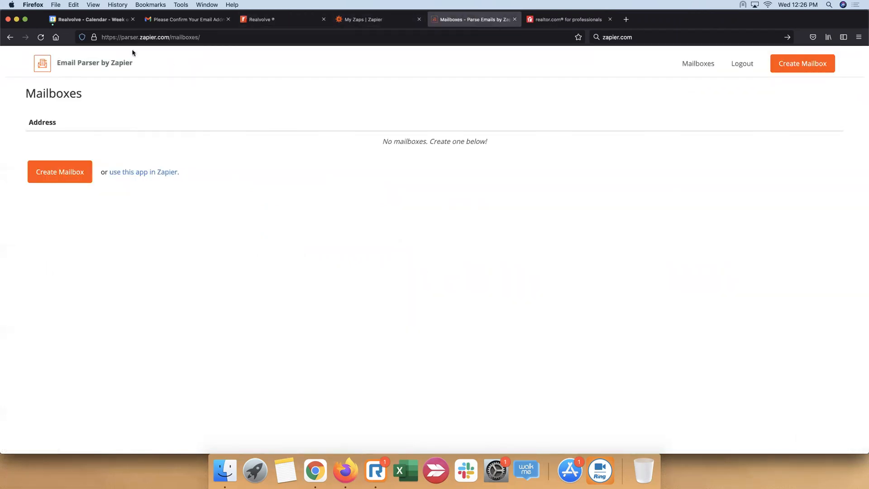
pyautogui.moveTo(121, 38); pyautogui.dragTo(169, 39)
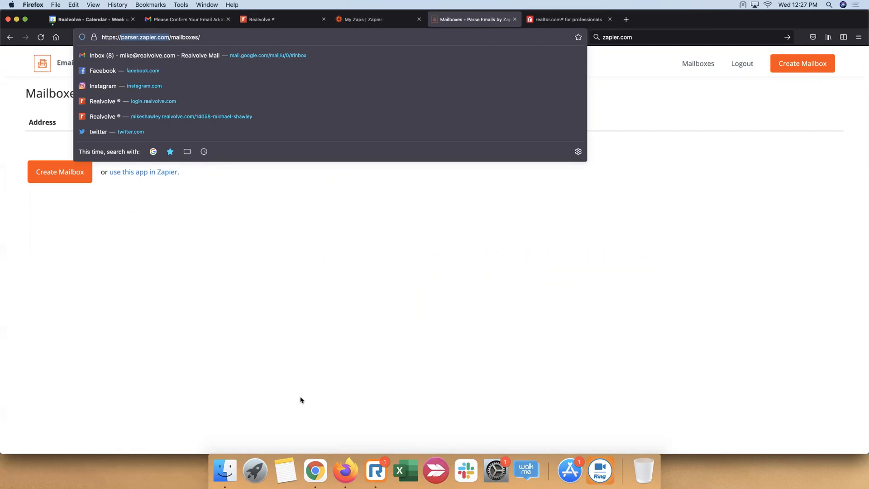
pyautogui.click(290, 292)
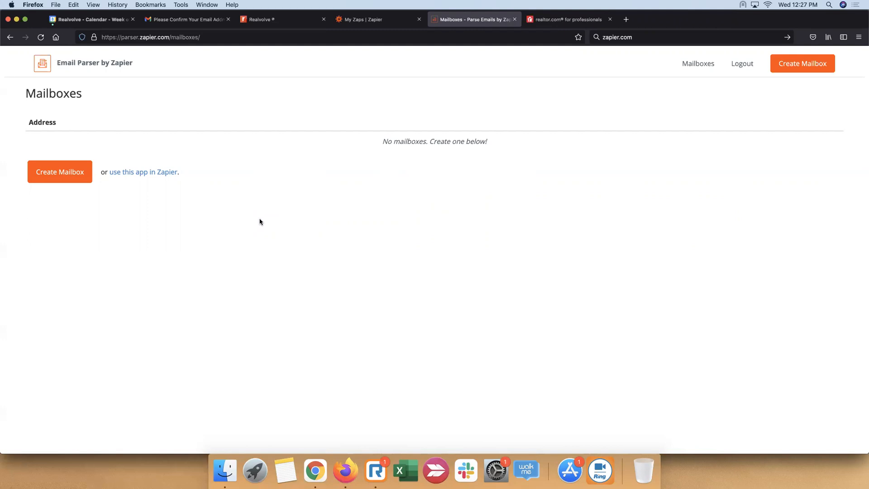
pyautogui.click(55, 176)
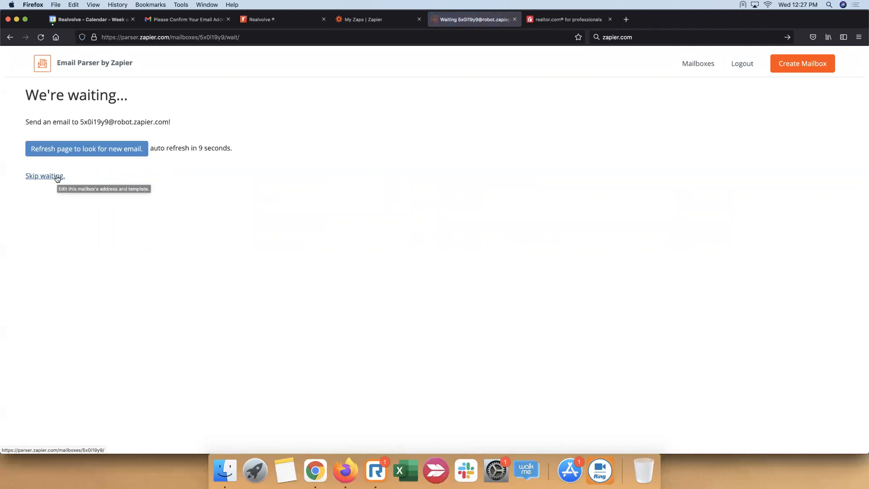
pyautogui.moveTo(80, 122); pyautogui.dragTo(173, 125)
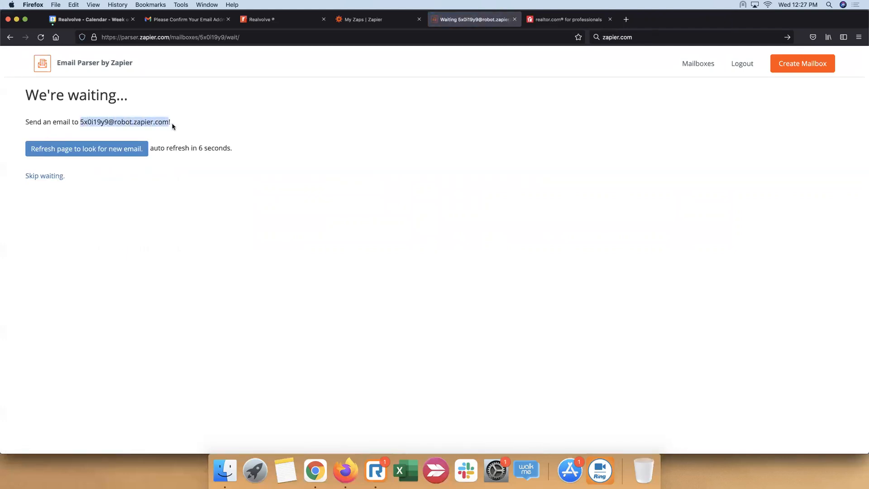
pyautogui.click(49, 177)
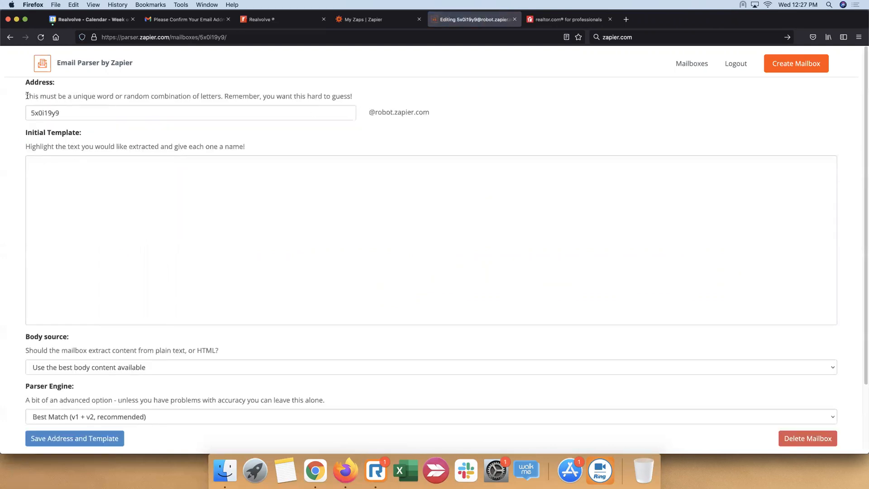
# Replace the mailbox's generated address name with the owner's nickname followed by realtorleads
pyautogui.doubleClick(28, 113)
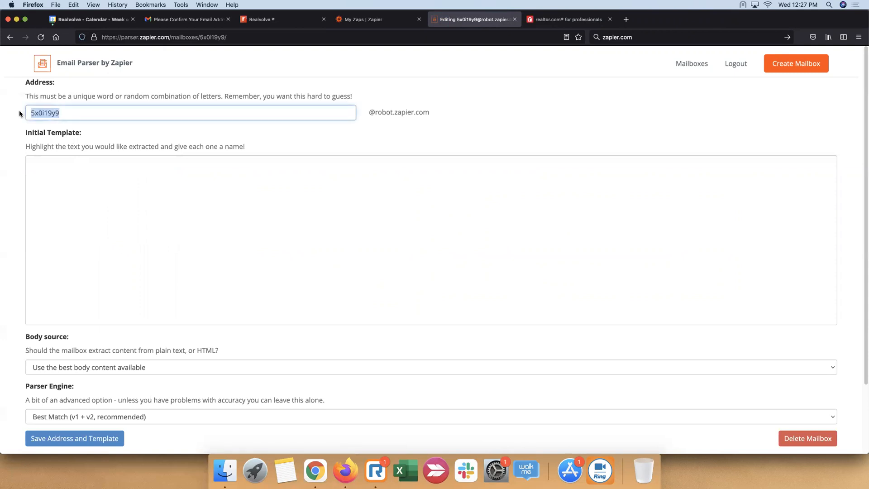
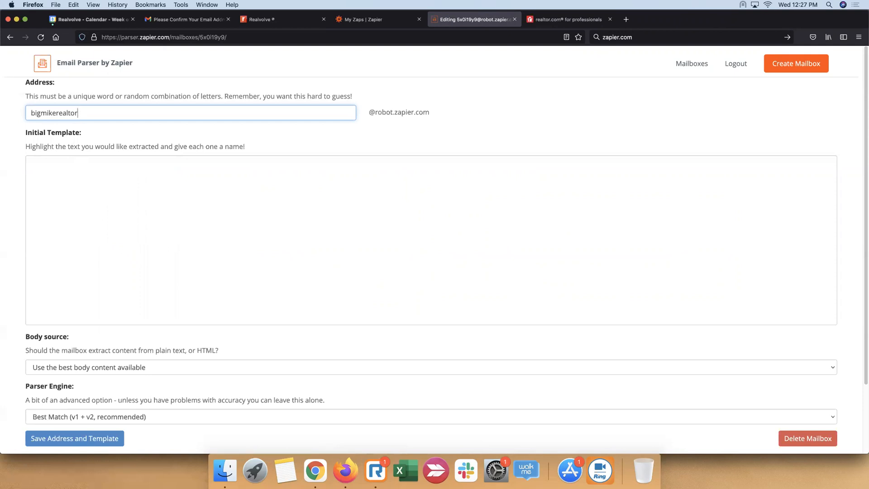
pyautogui.click(462, 140)
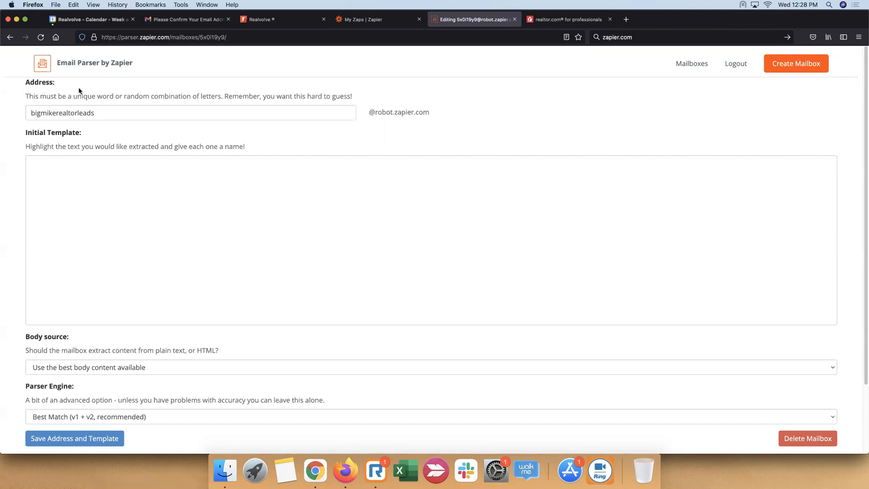
# Change the nickname in the mailbox address to the owner's full name, keeping realtorleads, and save the address and template
pyautogui.moveTo(55, 112); pyautogui.dragTo(15, 114)
pyautogui.write('Mich')
pyautogui.press('BackSpace')
pyautogui.press('BackSpace')
pyautogui.press('BackSpace')
pyautogui.press('BackSpace')
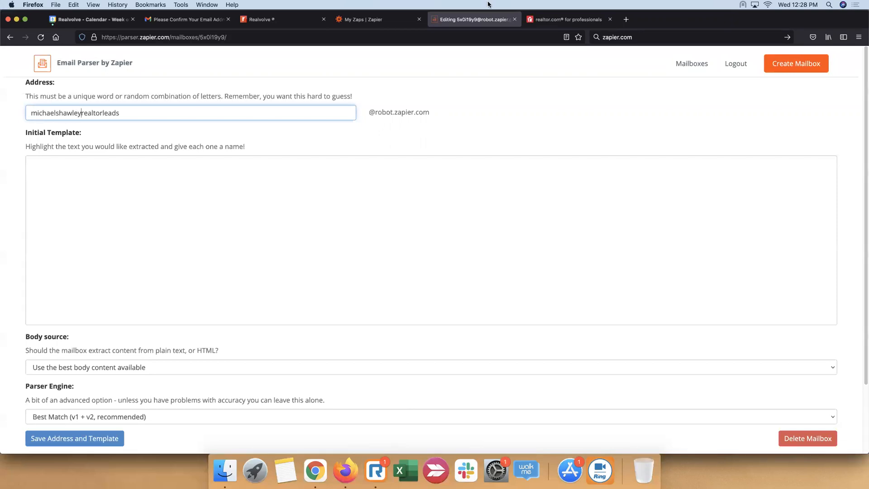
pyautogui.click(70, 137)
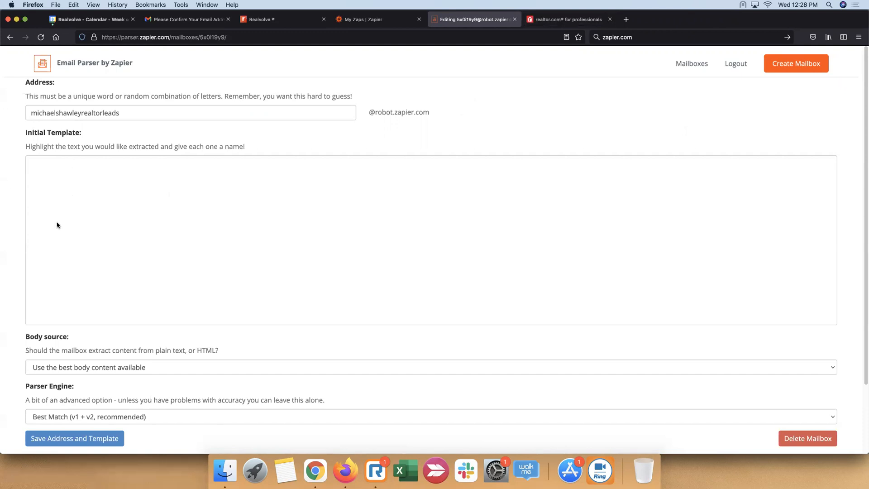
pyautogui.scroll(-3, 56, 225)
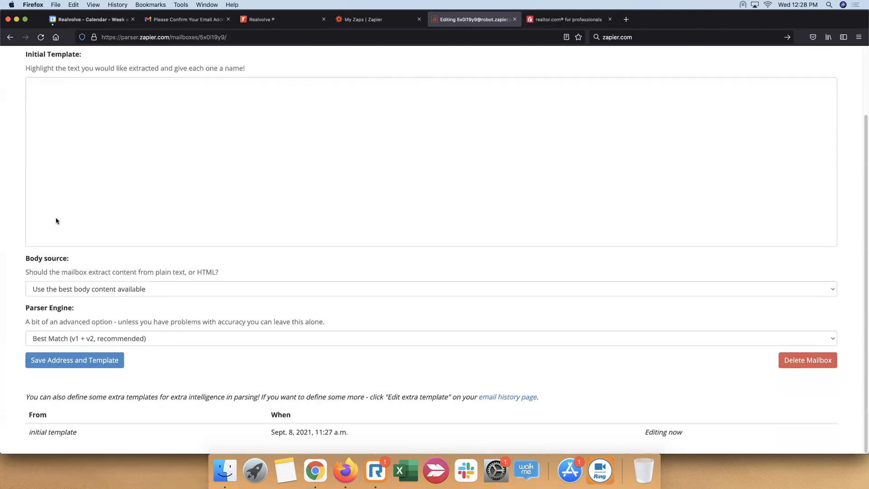
pyautogui.click(76, 361)
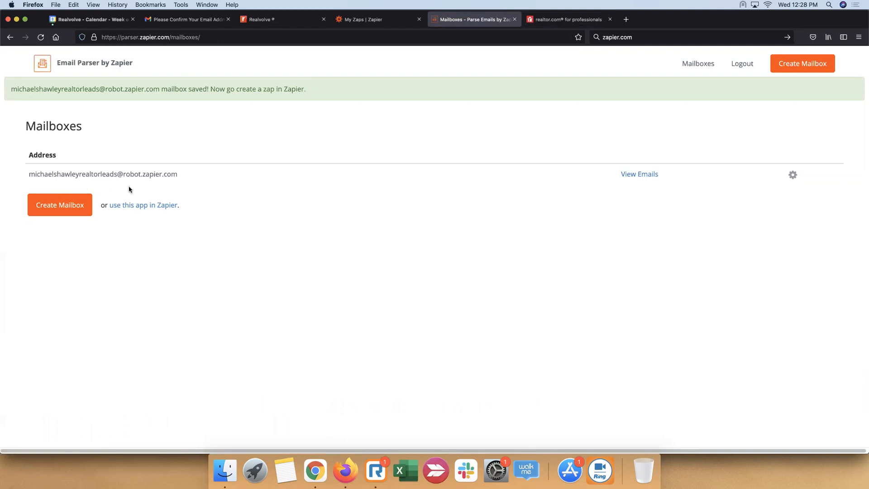
# Copy the saved mailbox address, switch to realtor.com for Professionals and go to its dashboard home
pyautogui.tripleClick(170, 175)
pyautogui.press('super+c')
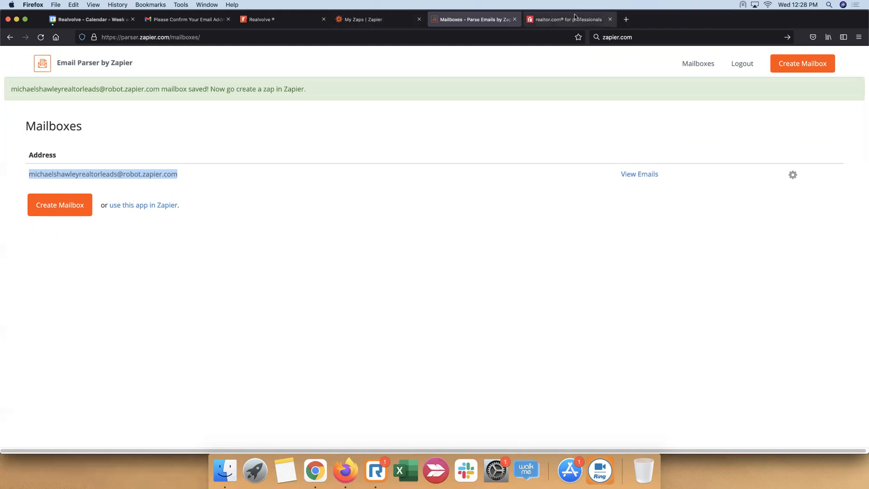
pyautogui.click(566, 19)
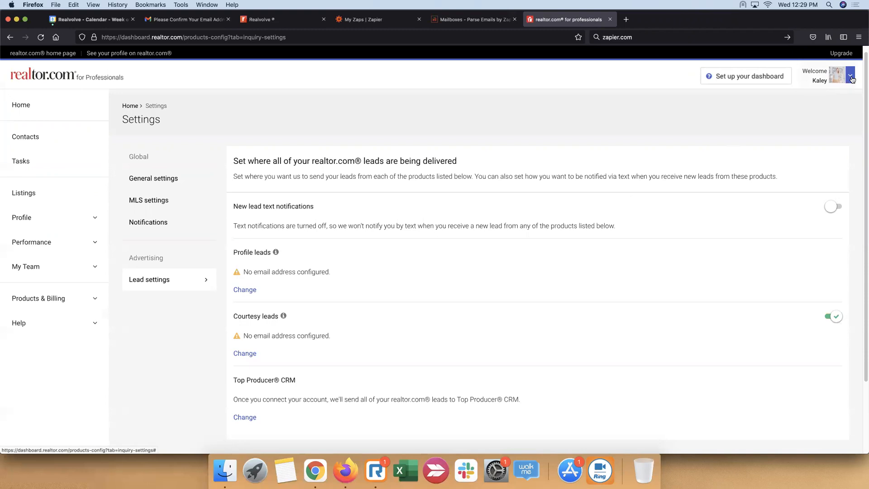
pyautogui.click(14, 104)
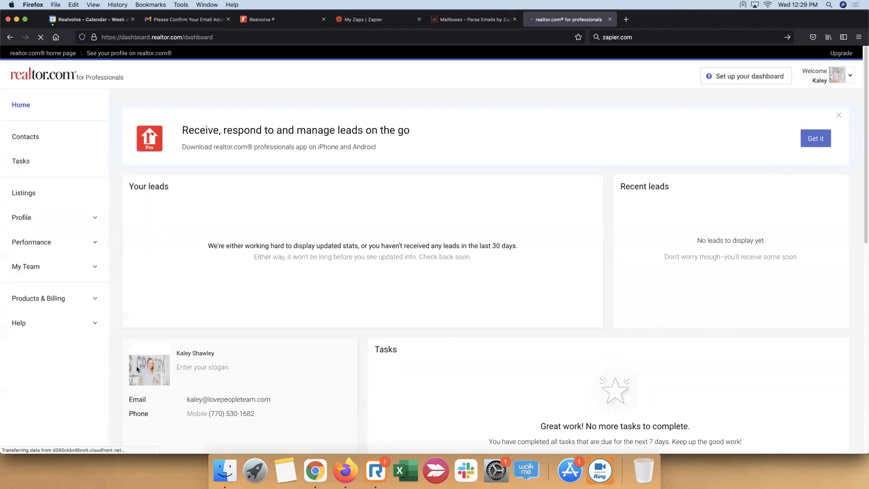
pyautogui.scroll(-10, 213, 367)
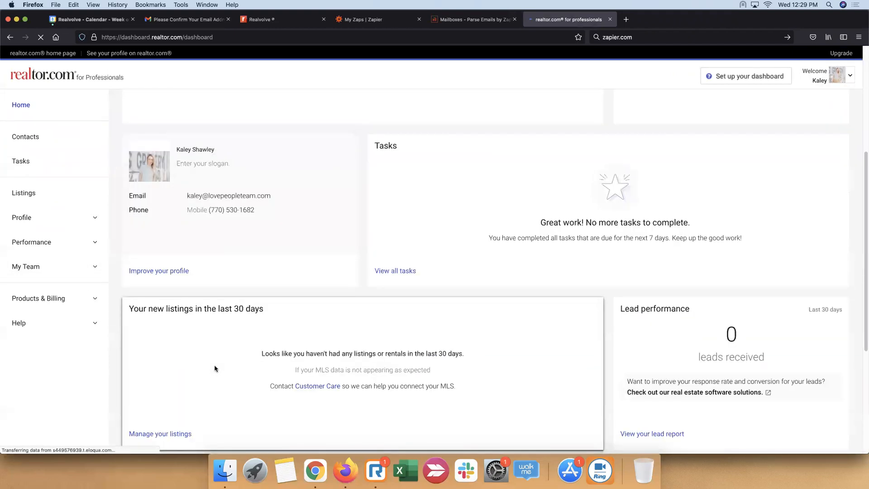
pyautogui.scroll(5, 215, 369)
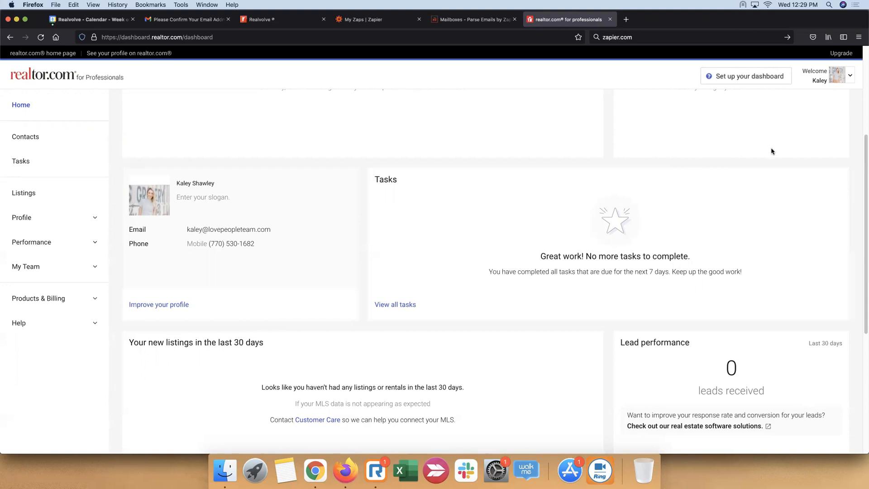
# Open the account's lead settings and read the explanations of profile leads and courtesy leads
pyautogui.click(850, 78)
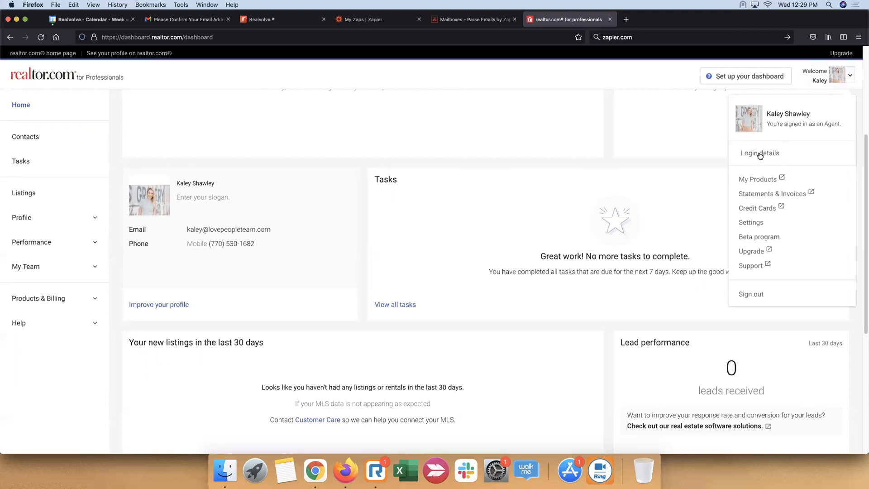
pyautogui.click(751, 223)
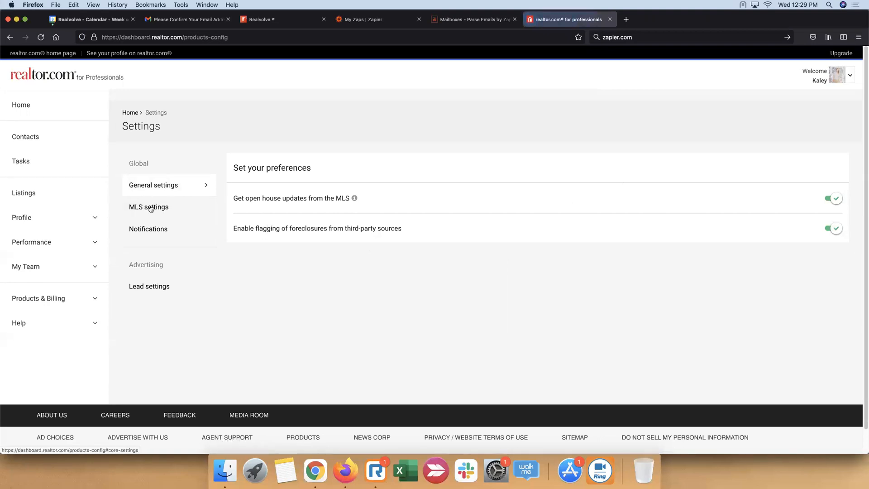
pyautogui.click(153, 290)
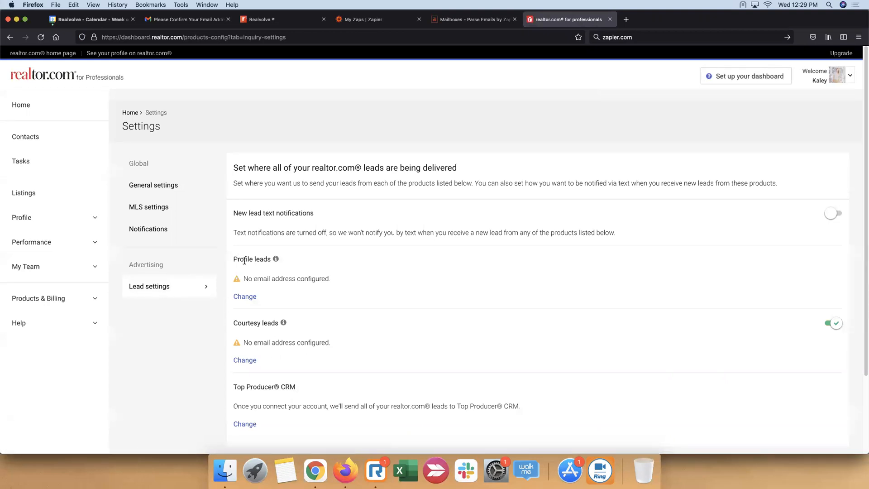
pyautogui.moveTo(275, 260)
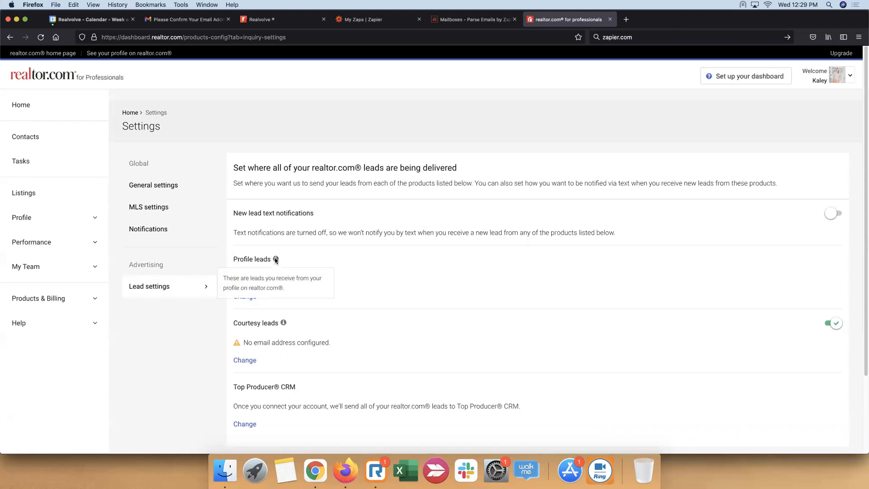
pyautogui.moveTo(285, 324)
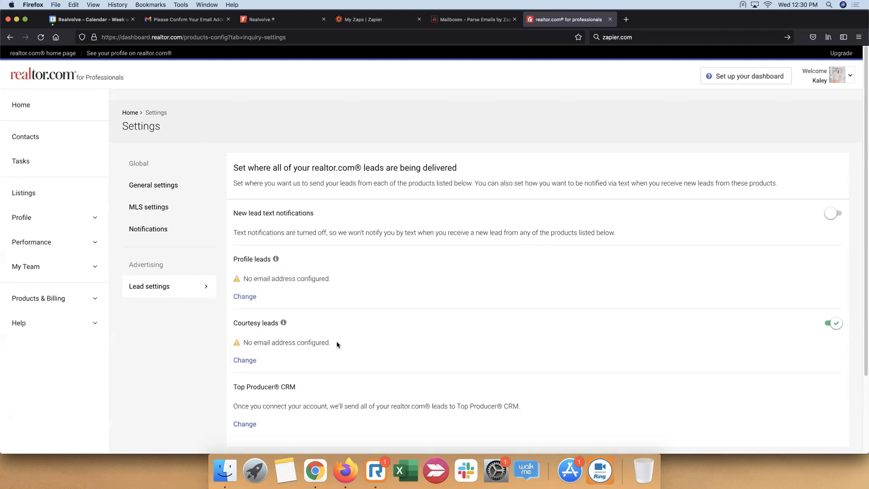
# Edit courtesy lead delivery, choosing Lead parsing as the email type and pasting the copied parser mailbox address
pyautogui.click(251, 361)
pyautogui.scroll(-3, 468, 319)
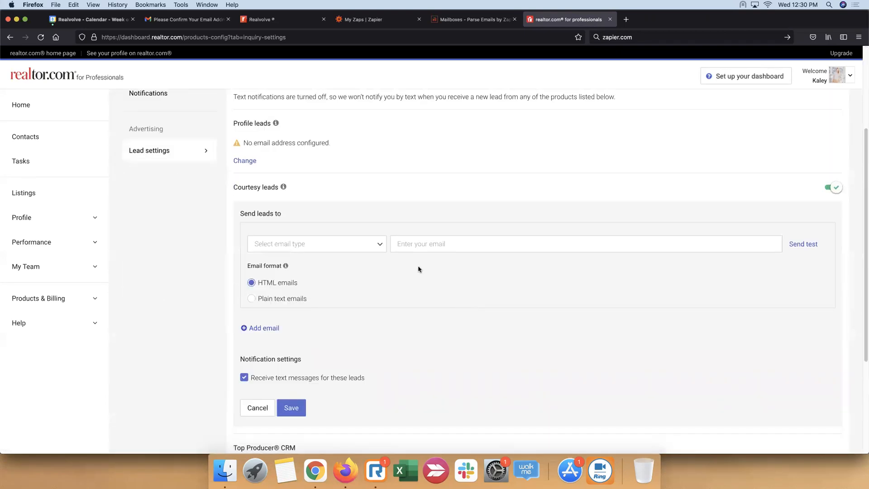
pyautogui.click(381, 247)
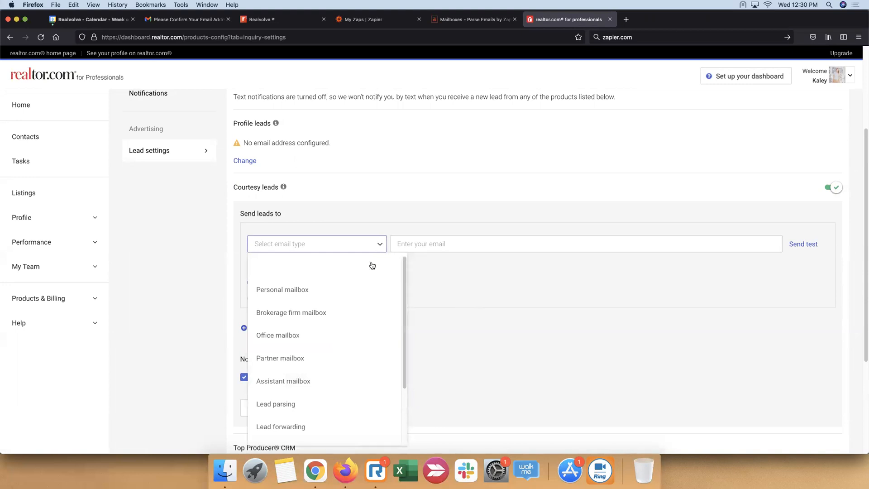
pyautogui.scroll(-2, 315, 314)
pyautogui.scroll(-2, 315, 317)
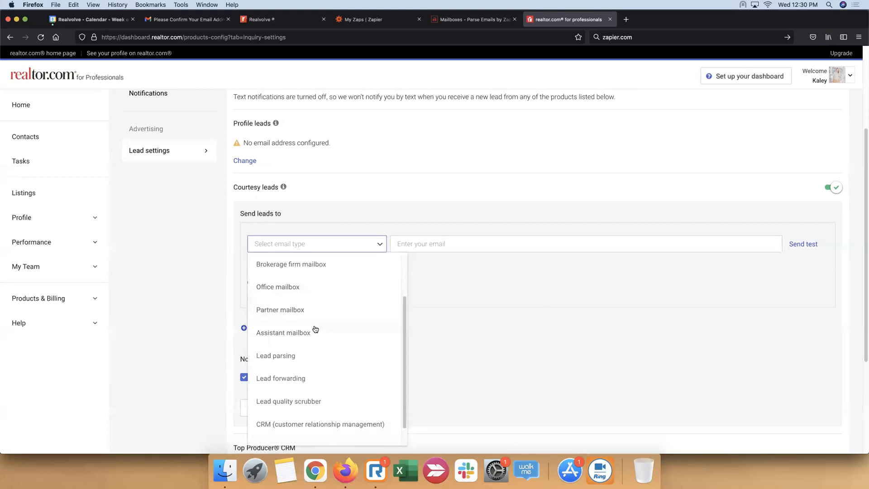
pyautogui.scroll(1, 288, 418)
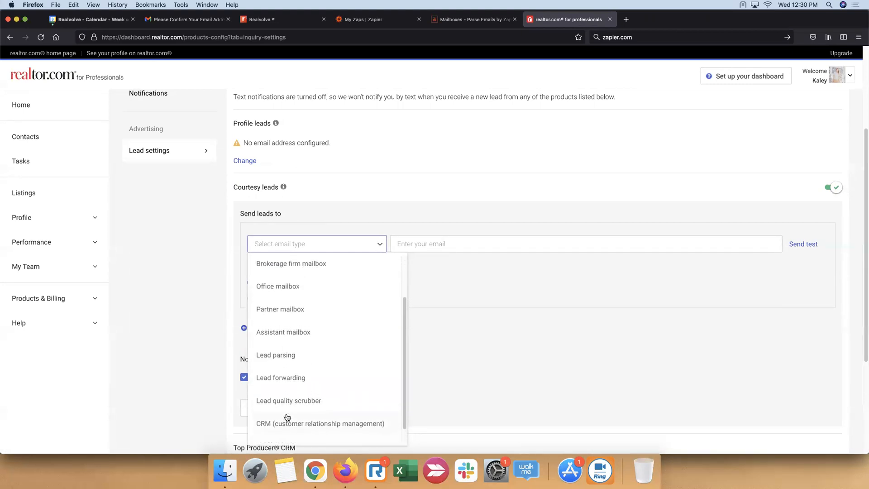
pyautogui.click(285, 356)
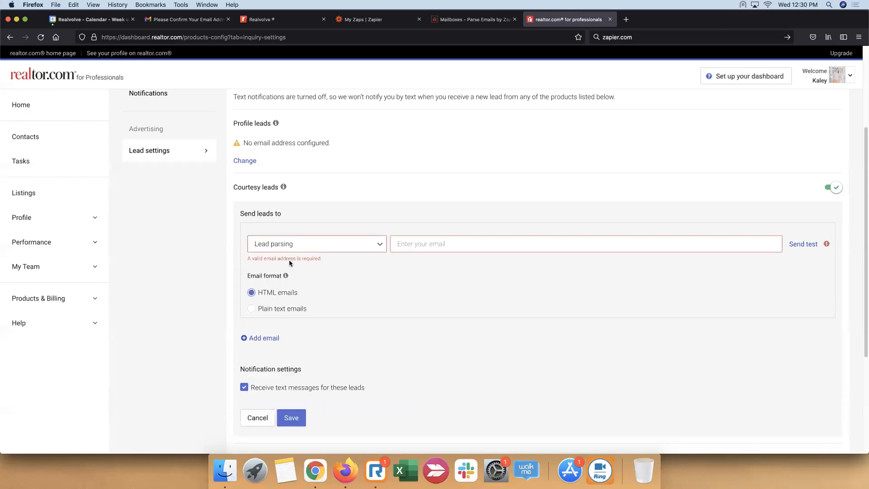
pyautogui.rightClick(488, 246)
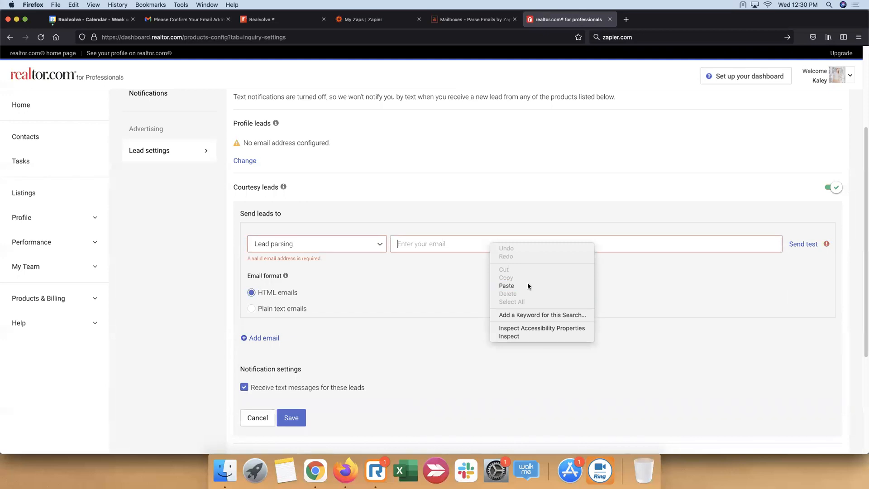
pyautogui.click(528, 286)
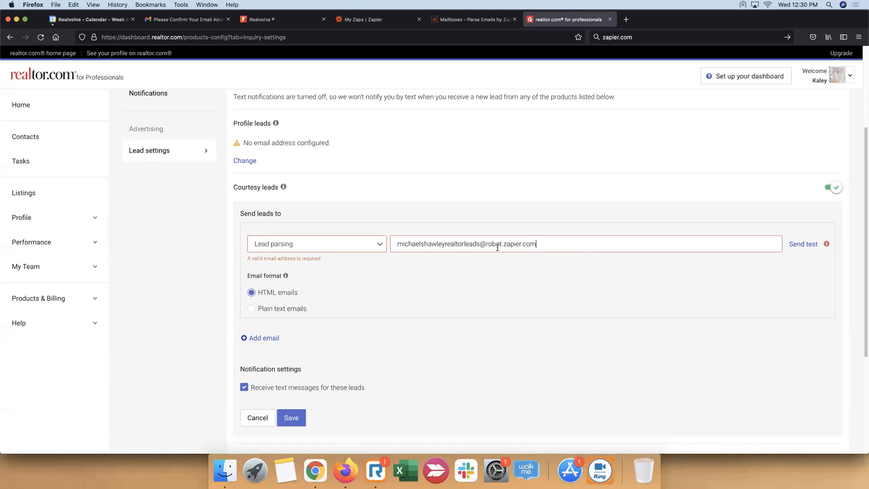
# Set courtesy leads to plain text emails, turn off text messages for these leads and save the delivery settings
pyautogui.click(277, 308)
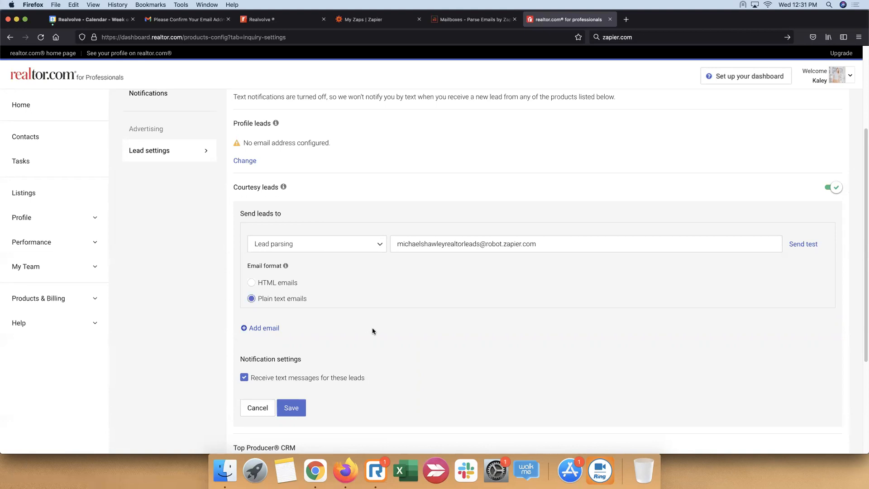
pyautogui.scroll(-3, 386, 338)
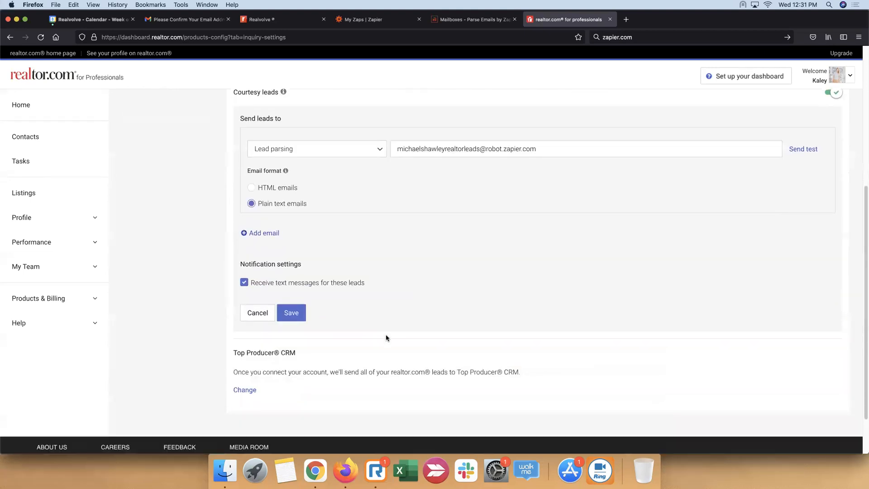
pyautogui.scroll(2, 387, 337)
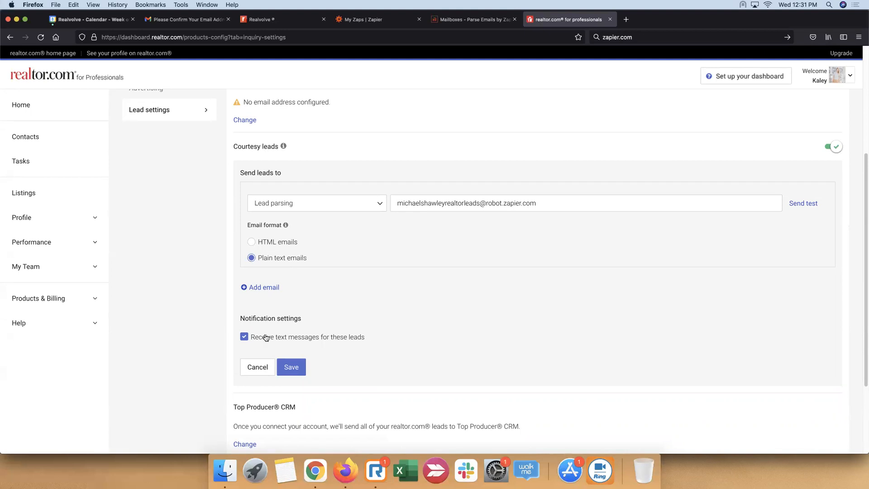
pyautogui.moveTo(263, 337); pyautogui.dragTo(366, 344)
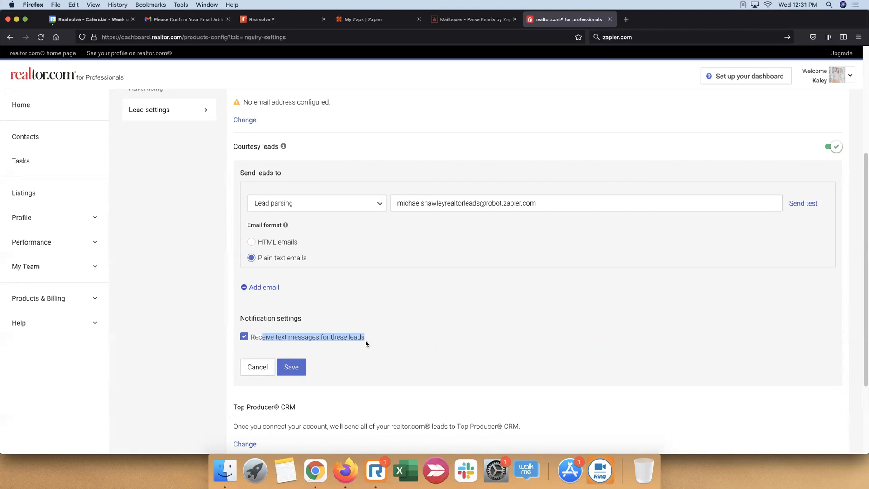
pyautogui.click(252, 342)
pyautogui.click(297, 369)
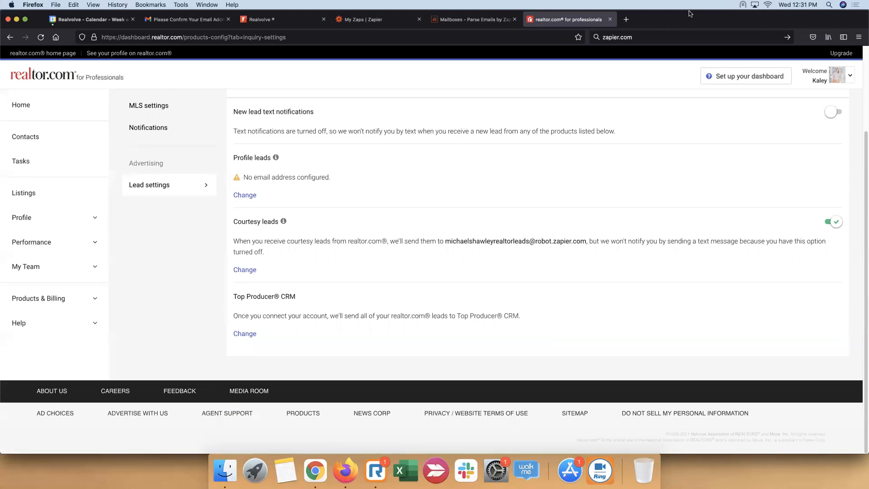
# Reopen the courtesy lead delivery settings and send a test email to the parser mailbox
pyautogui.click(244, 271)
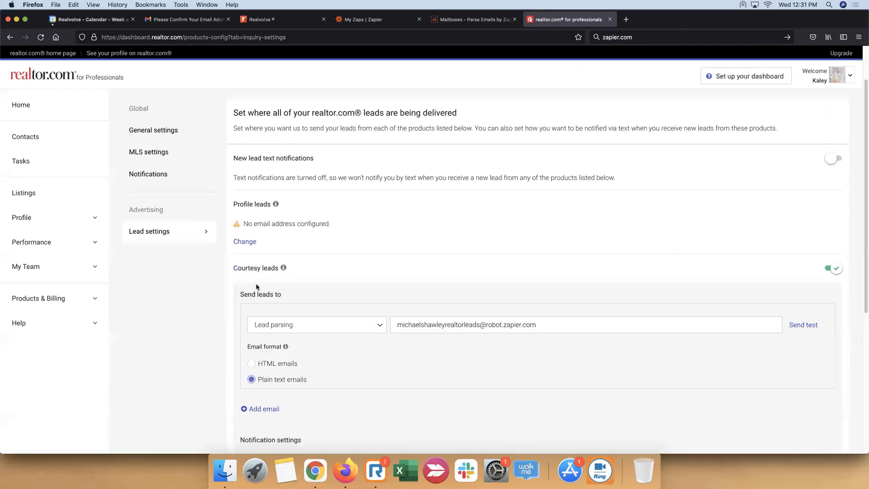
pyautogui.scroll(-4, 432, 328)
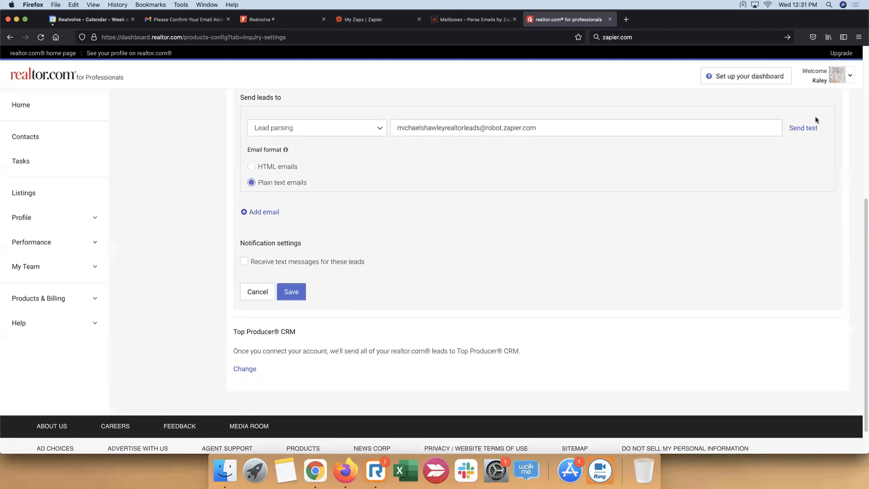
pyautogui.click(809, 131)
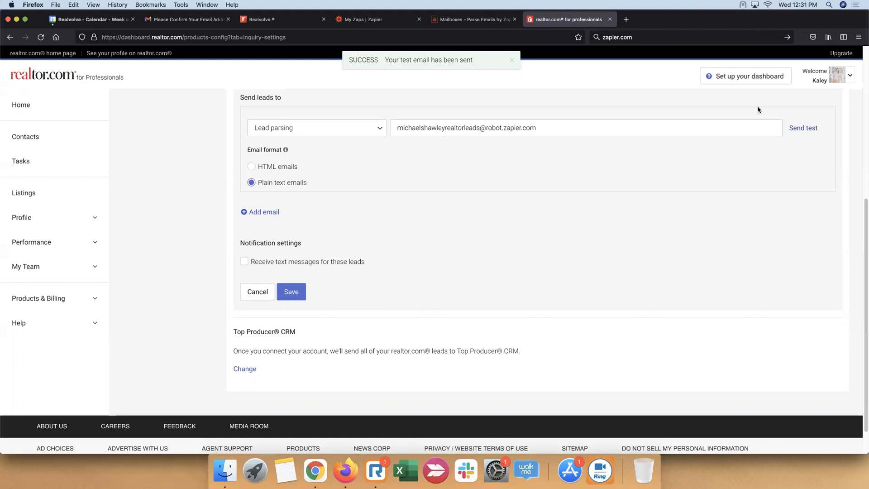
# Switch back to Email Parser by Zapier, refresh the mailboxes and view the emails received by the new mailbox
pyautogui.click(482, 19)
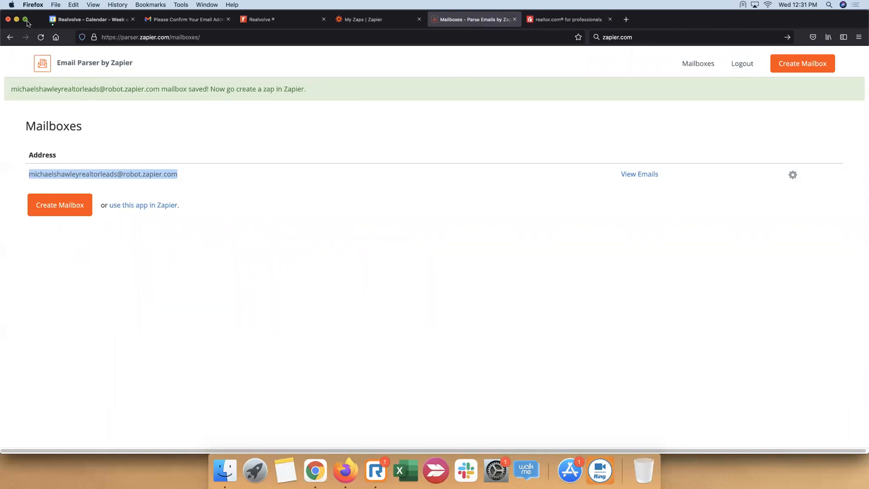
pyautogui.click(41, 38)
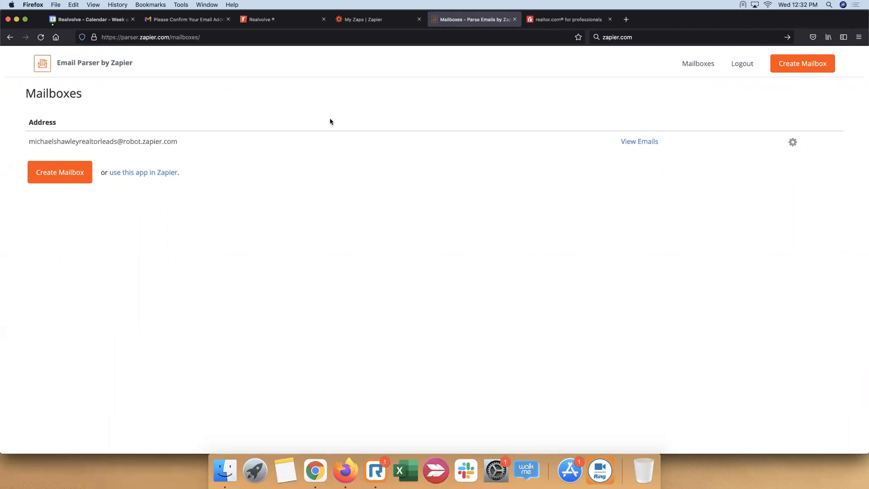
pyautogui.click(634, 143)
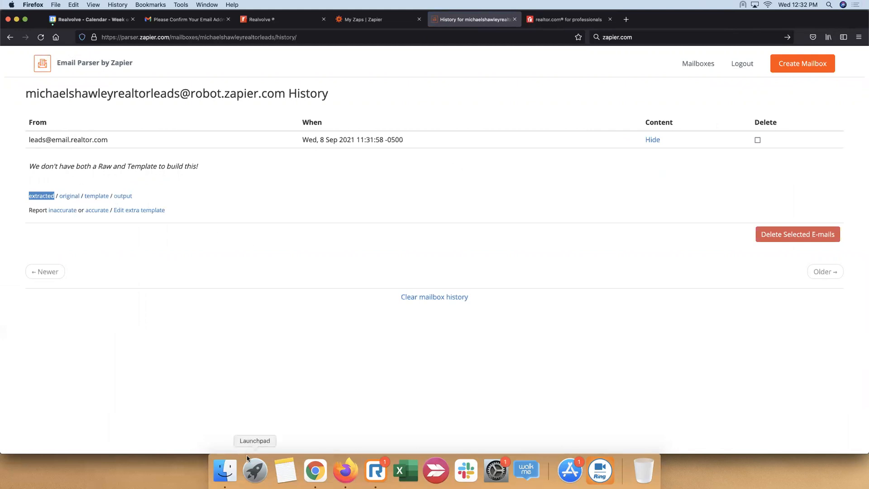
# View the received lead email's template section and start creating a template from this email
pyautogui.click(96, 196)
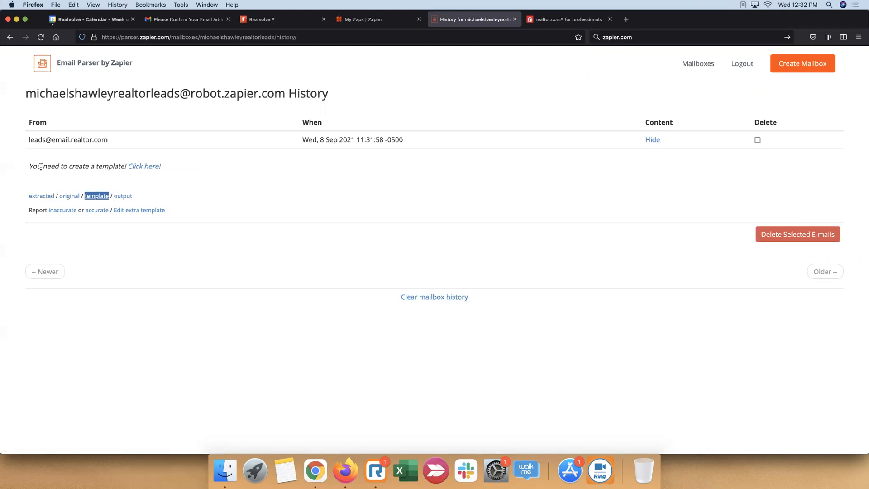
pyautogui.moveTo(33, 166); pyautogui.dragTo(126, 169)
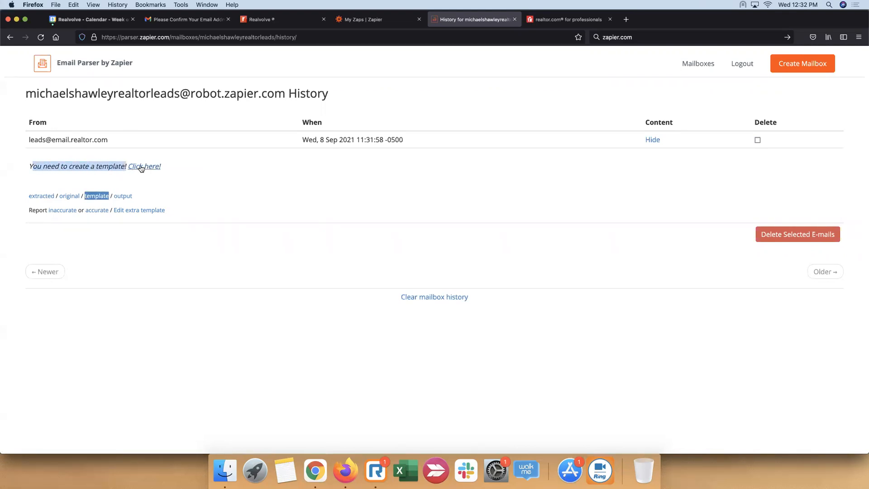
pyautogui.click(142, 167)
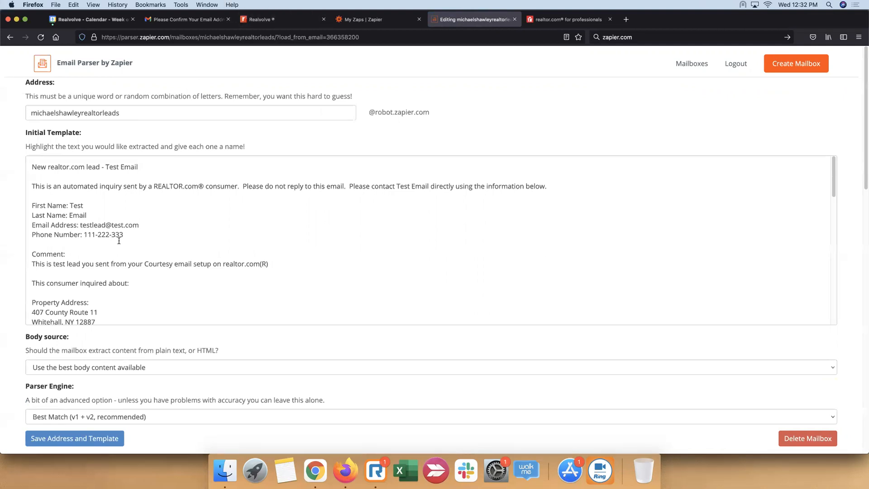
# In the initial template, mark the First Name value as firstname and the Last Name value as lastname
pyautogui.doubleClick(72, 205)
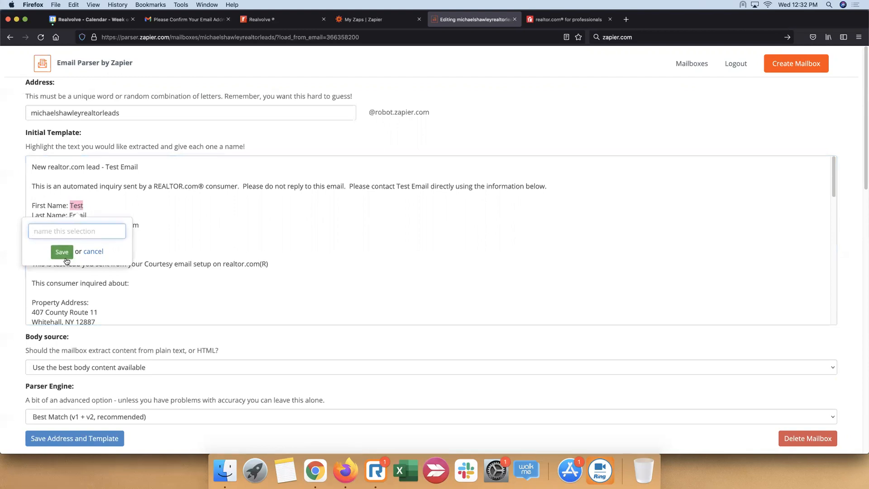
pyautogui.write('First')
pyautogui.press('BackSpace')
pyautogui.press('BackSpace')
pyautogui.press('BackSpace')
pyautogui.press('BackSpace')
pyautogui.press('BackSpace')
pyautogui.write('firstname')
pyautogui.click(64, 253)
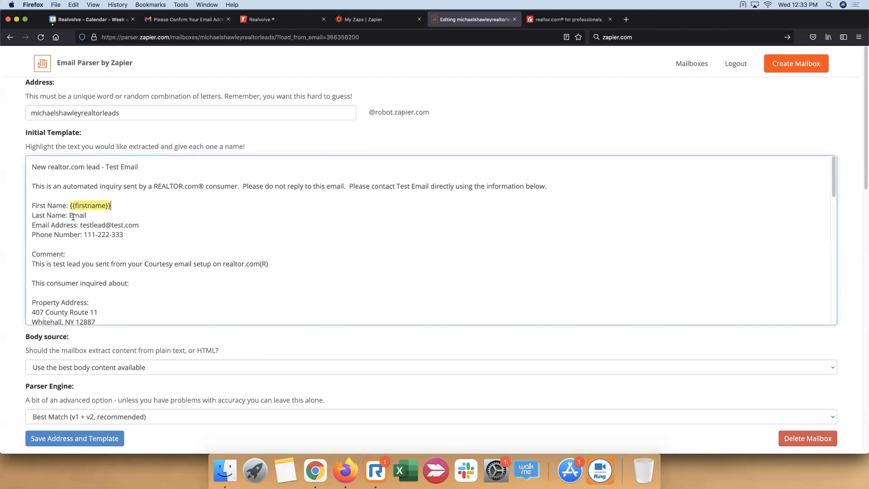
pyautogui.moveTo(70, 216); pyautogui.dragTo(85, 216)
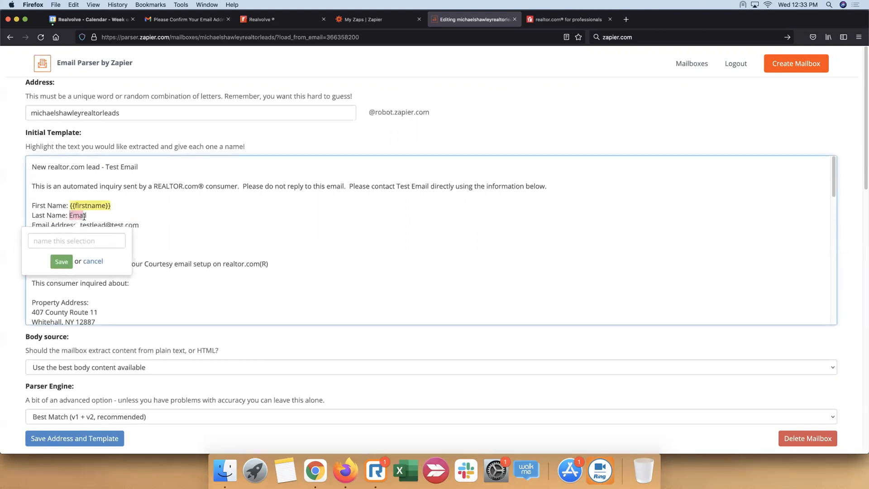
pyautogui.write('lastname')
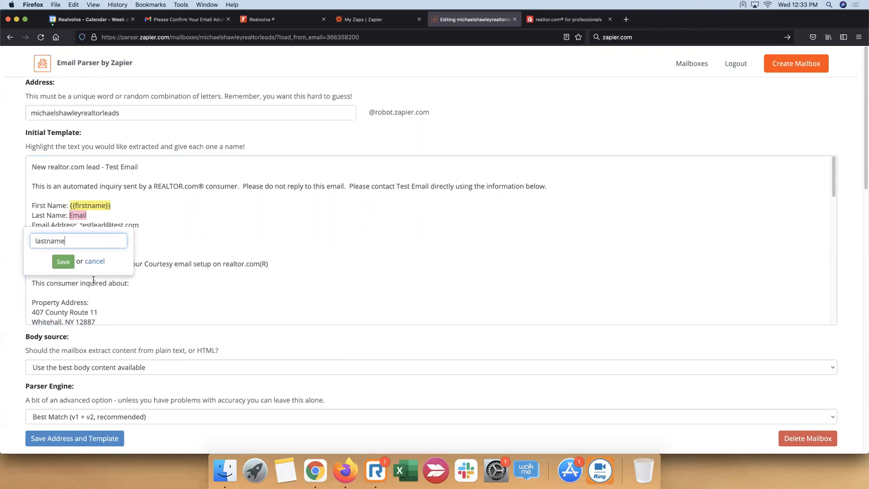
pyautogui.click(64, 263)
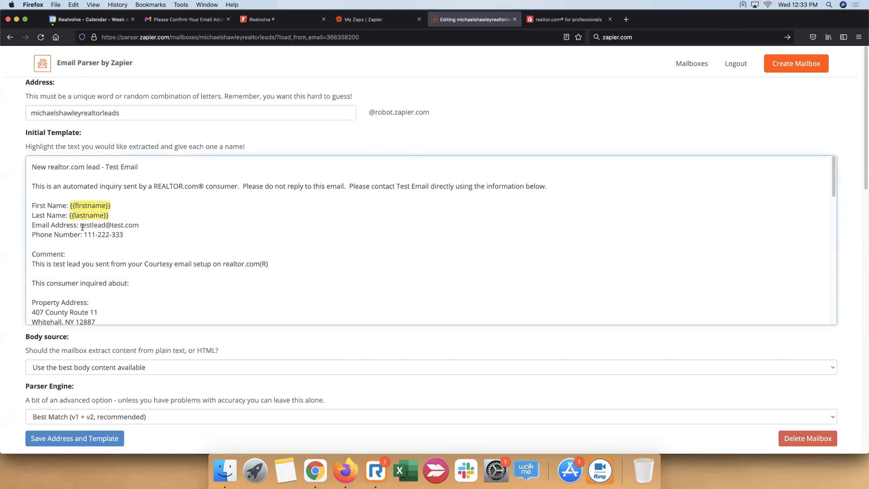
# Mark the Email Address value in the template as homeemail
pyautogui.moveTo(80, 225); pyautogui.dragTo(139, 225)
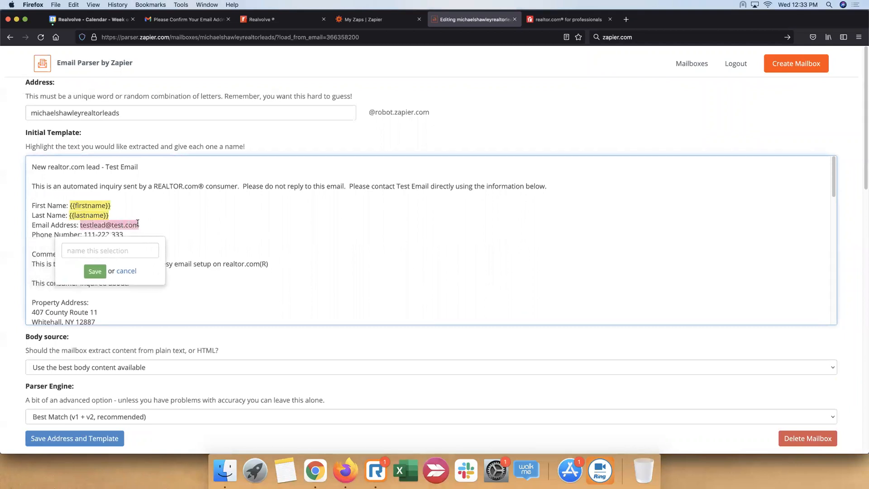
pyautogui.write('homeem')
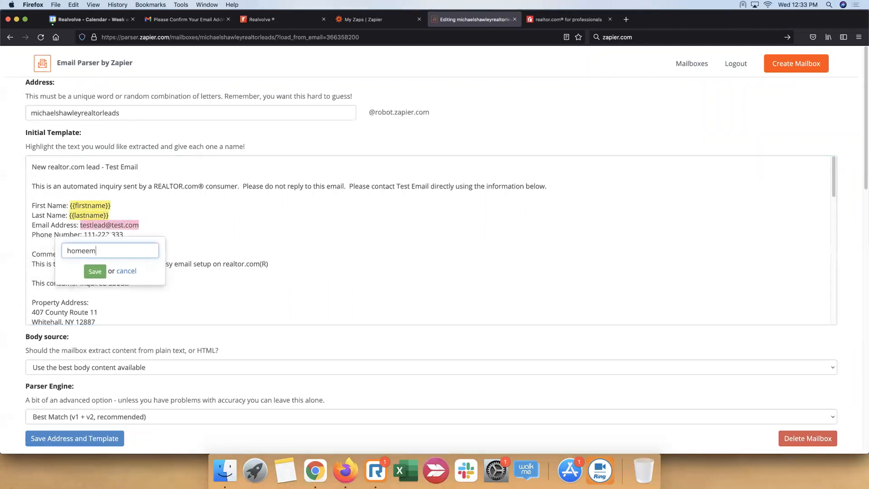
pyautogui.press('BackSpace')
pyautogui.press('BackSpace')
pyautogui.press('BackSpace')
pyautogui.press('BackSpace')
pyautogui.press('BackSpace')
pyautogui.write('email')
pyautogui.press('BackSpace')
pyautogui.press('BackSpace')
pyautogui.press('BackSpace')
pyautogui.write('omeemi')
pyautogui.press('BackSpace')
pyautogui.write('ail')
pyautogui.click(95, 271)
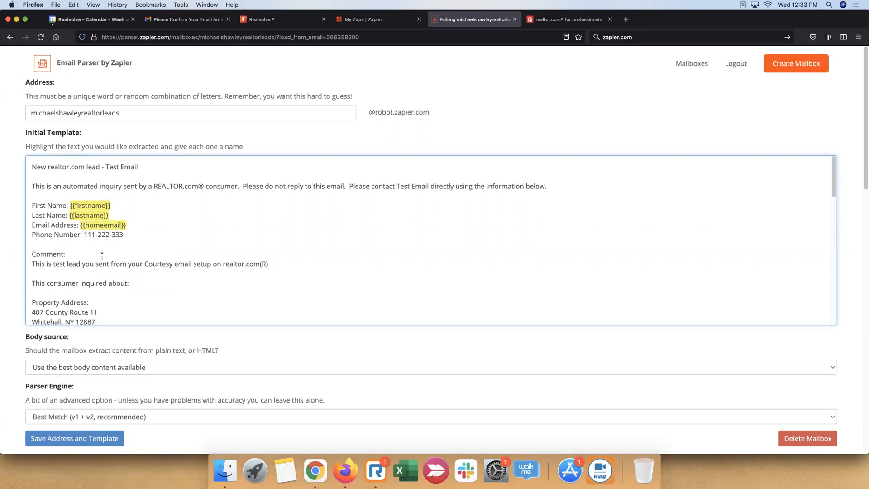
# Mark the Phone Number value in the template as a field named homemobile
pyautogui.moveTo(84, 235); pyautogui.dragTo(121, 234)
pyautogui.write('homemobile')
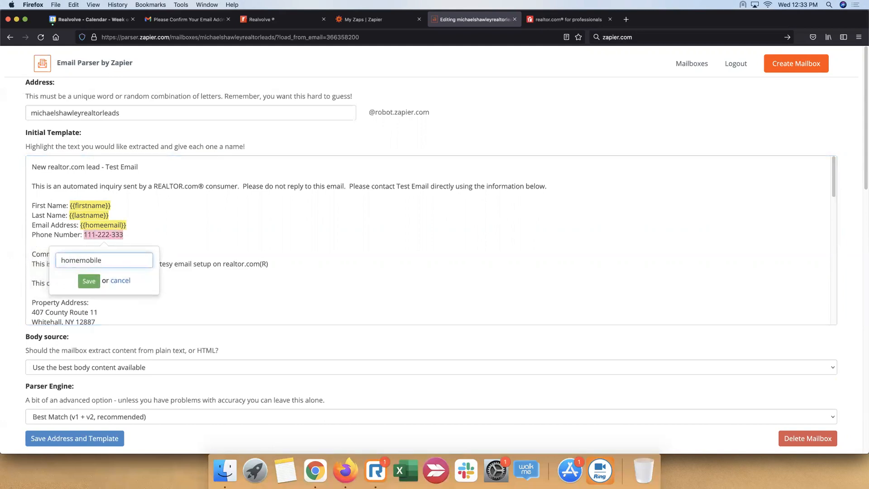
pyautogui.click(90, 281)
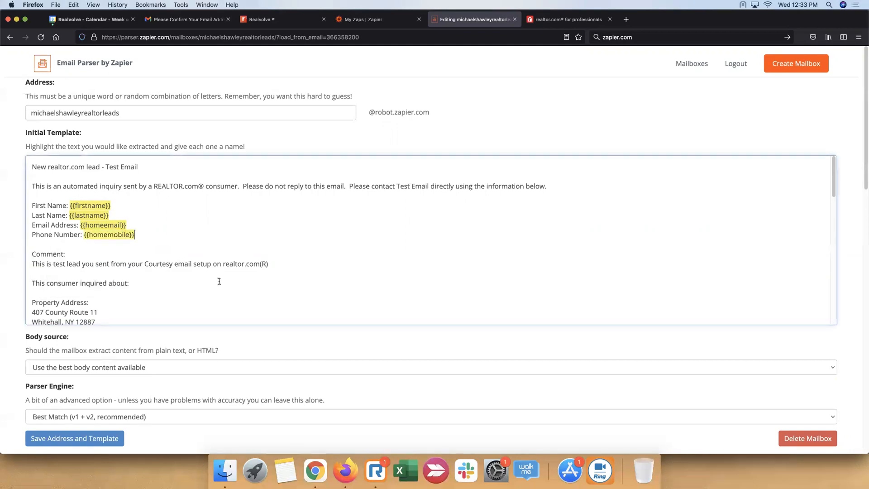
# Mark the two-line property address in the template as a field named interestedin
pyautogui.scroll(-1, 308, 262)
pyautogui.scroll(-5, 308, 262)
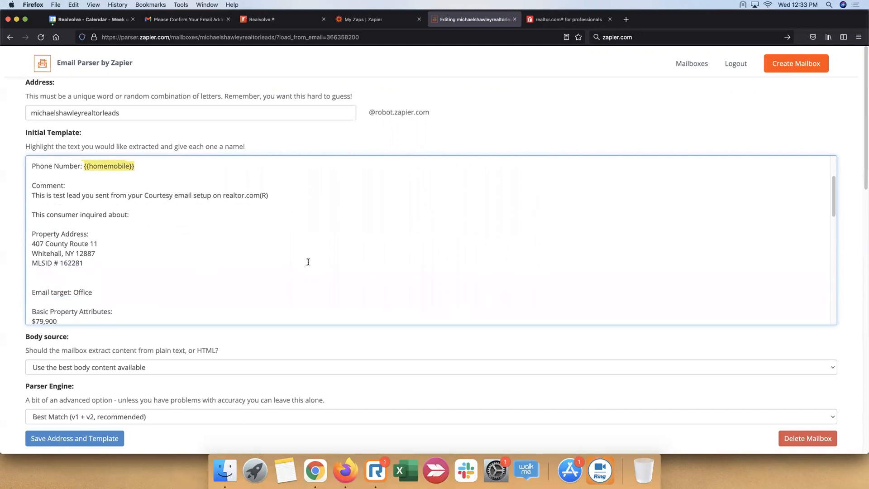
pyautogui.moveTo(32, 238); pyautogui.dragTo(97, 248)
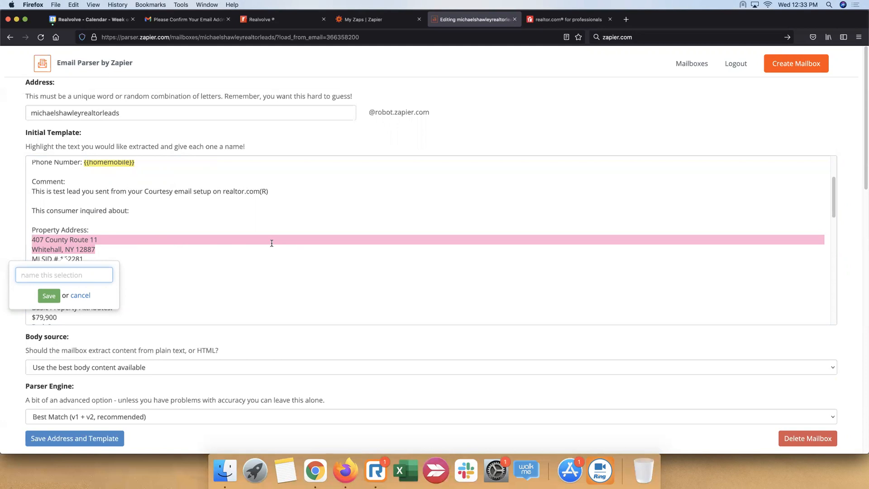
pyautogui.write('interested')
pyautogui.write('in')
pyautogui.click(49, 297)
# Mark the basic property attributes, from the price through the property type, as a field named propertyinfo
pyautogui.scroll(-1, 73, 239)
pyautogui.scroll(-5, 72, 239)
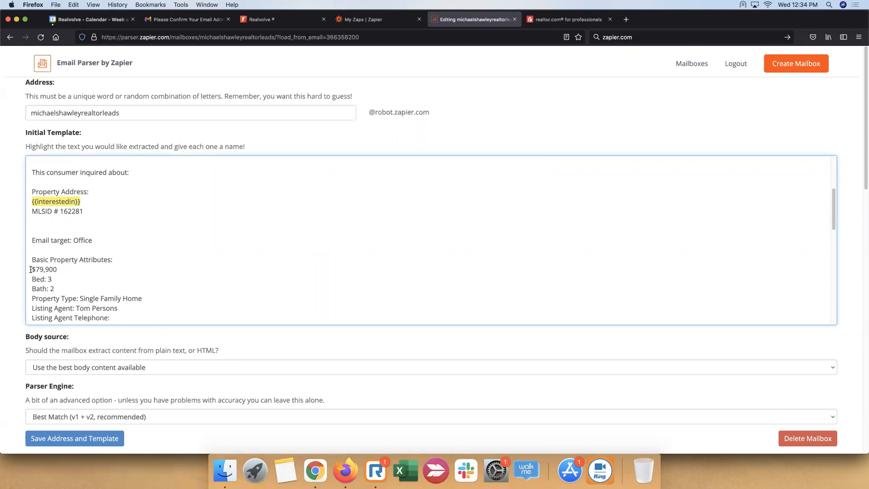
pyautogui.scroll(-2, 31, 270)
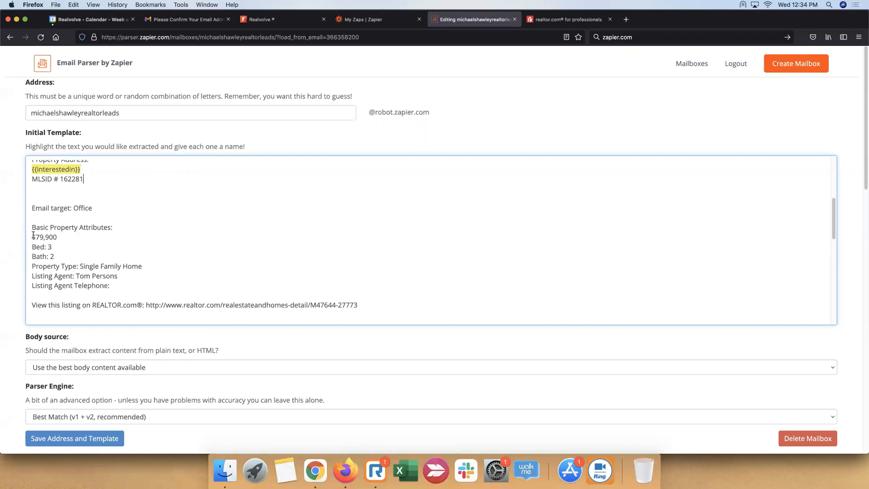
pyautogui.moveTo(32, 237); pyautogui.dragTo(211, 263)
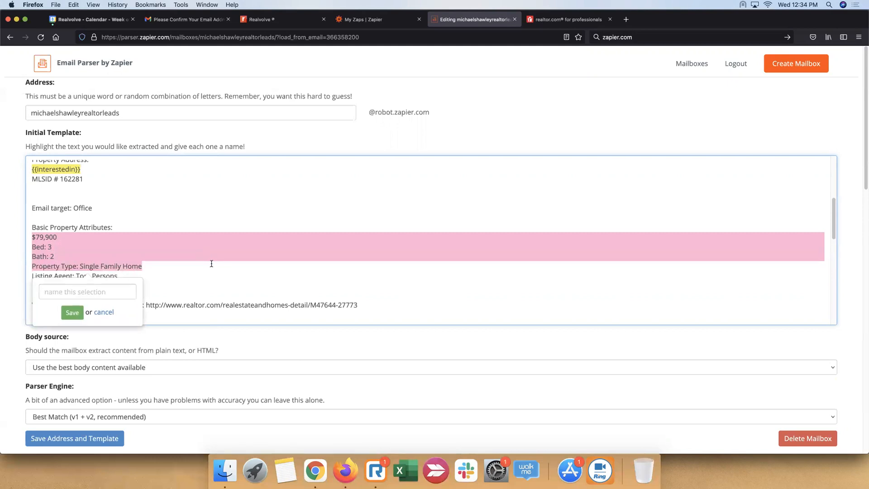
pyautogui.moveTo(213, 263); pyautogui.dragTo(213, 263)
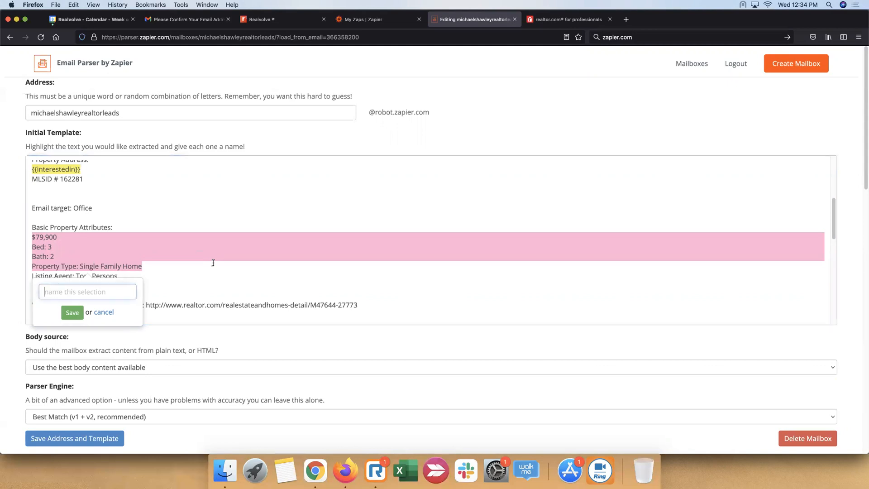
pyautogui.write('propertyinfo')
pyautogui.click(69, 314)
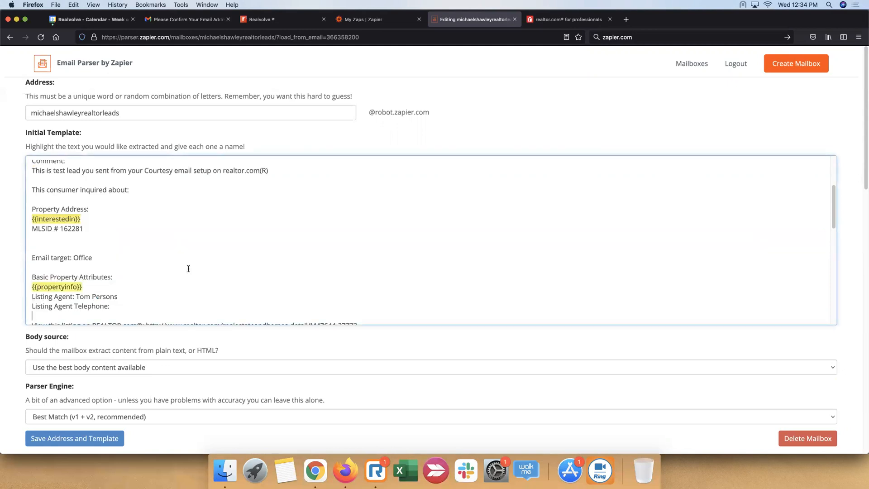
# Mark the comment text above the property address as a field named note
pyautogui.scroll(-3, 212, 253)
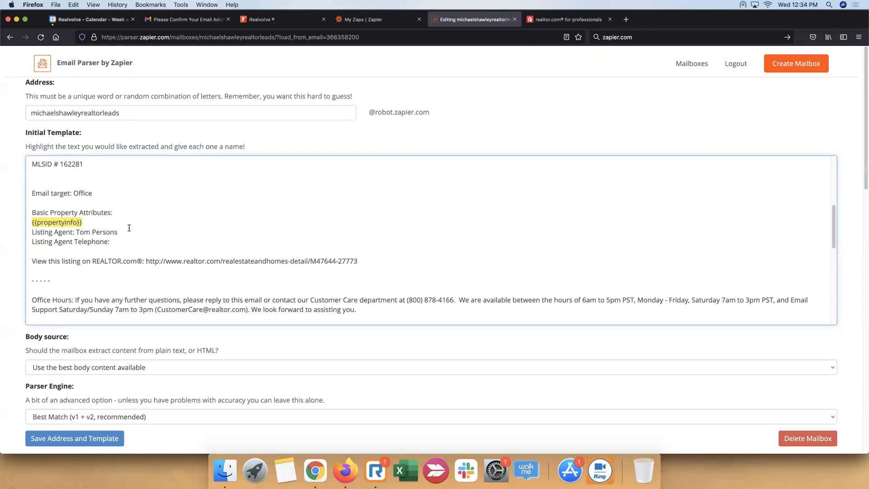
pyautogui.scroll(3, 129, 228)
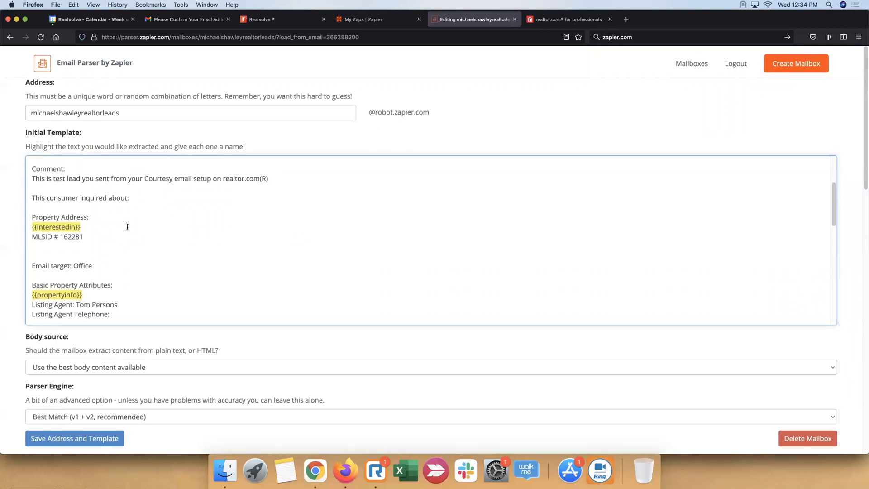
pyautogui.scroll(1, 123, 216)
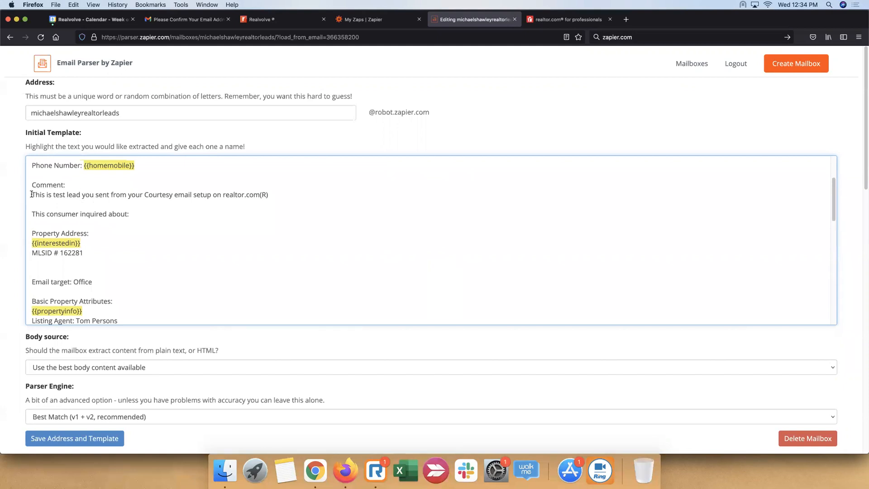
pyautogui.moveTo(32, 194); pyautogui.dragTo(269, 197)
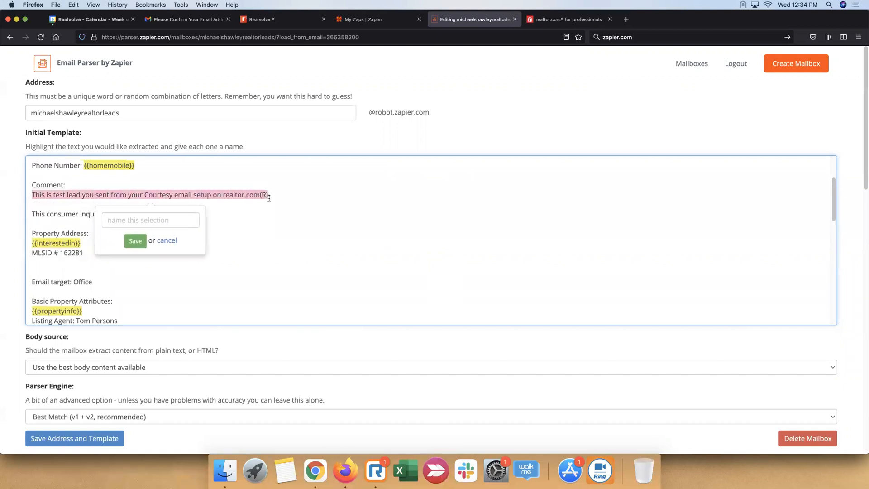
pyautogui.write('notes')
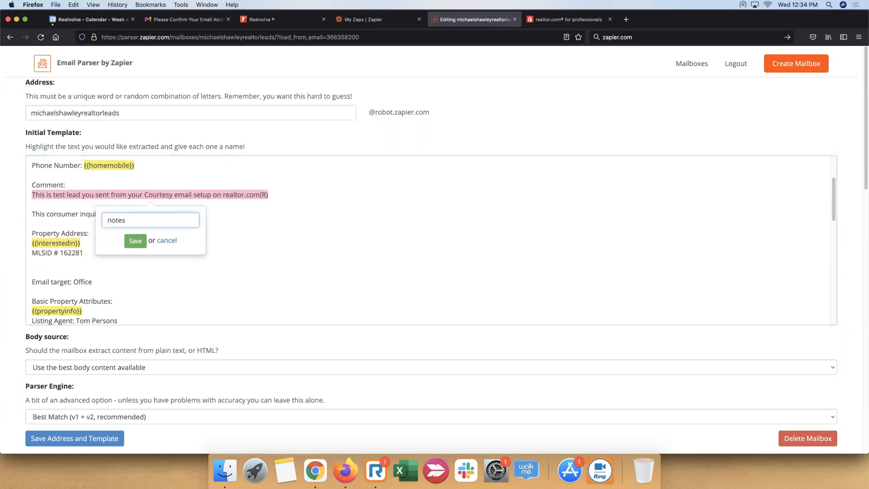
pyautogui.press('BackSpace')
pyautogui.click(134, 241)
# Review the rest of the template and save the mailbox address and template
pyautogui.scroll(-10, 275, 271)
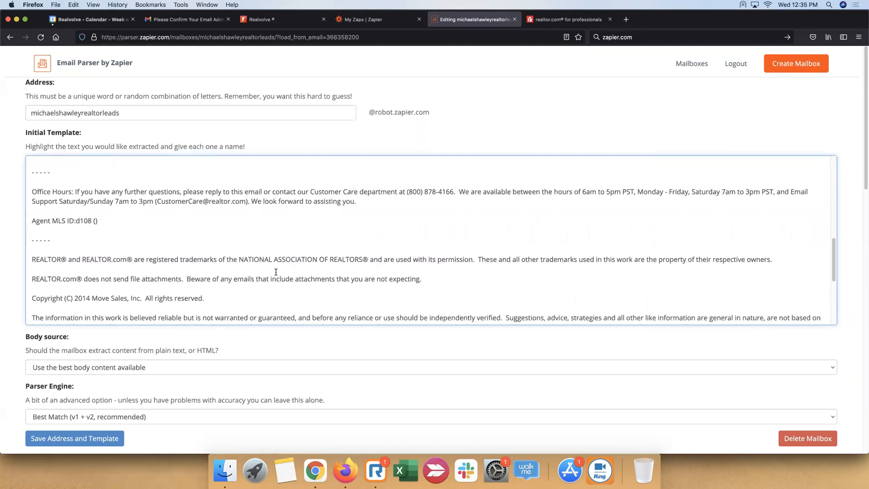
pyautogui.scroll(10, 275, 272)
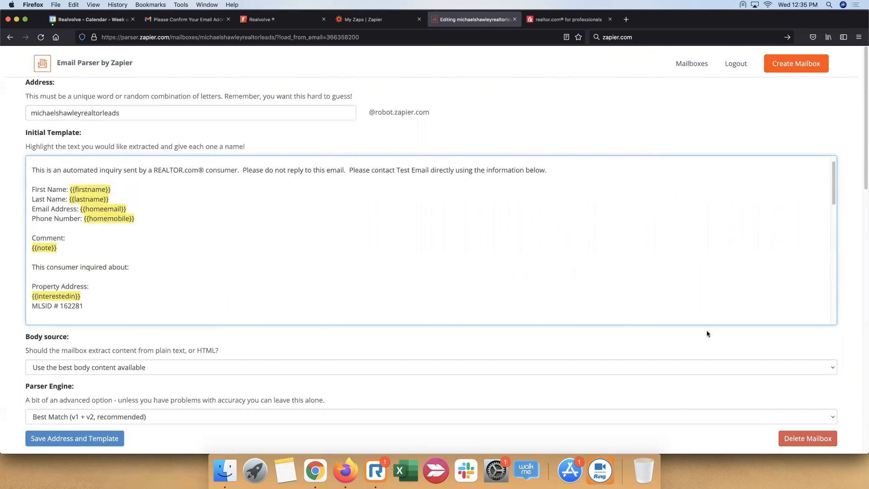
pyautogui.scroll(-4, 498, 385)
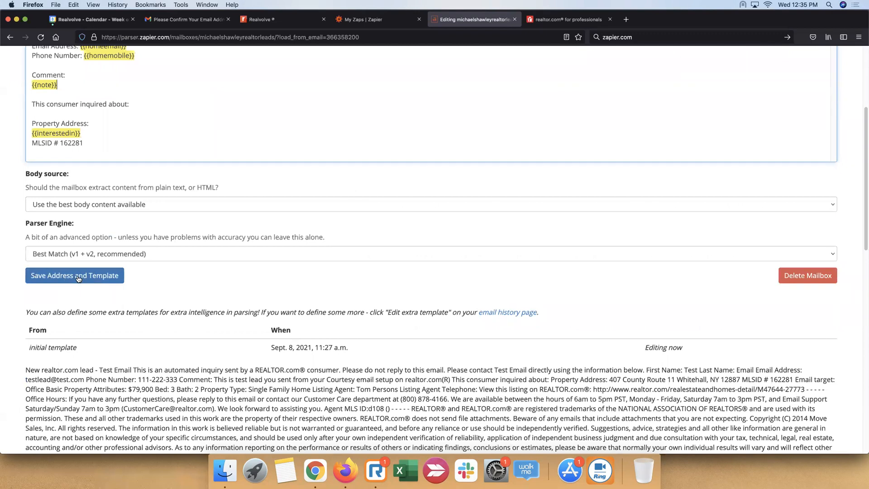
pyautogui.click(82, 277)
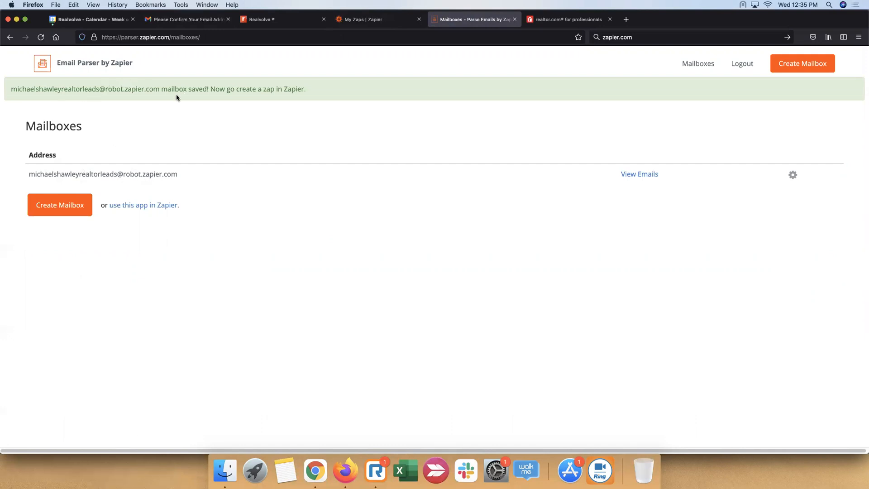
# Switch to Zapier and create a new Zap triggered by the New Email event of Email Parser by Zapier
pyautogui.click(392, 22)
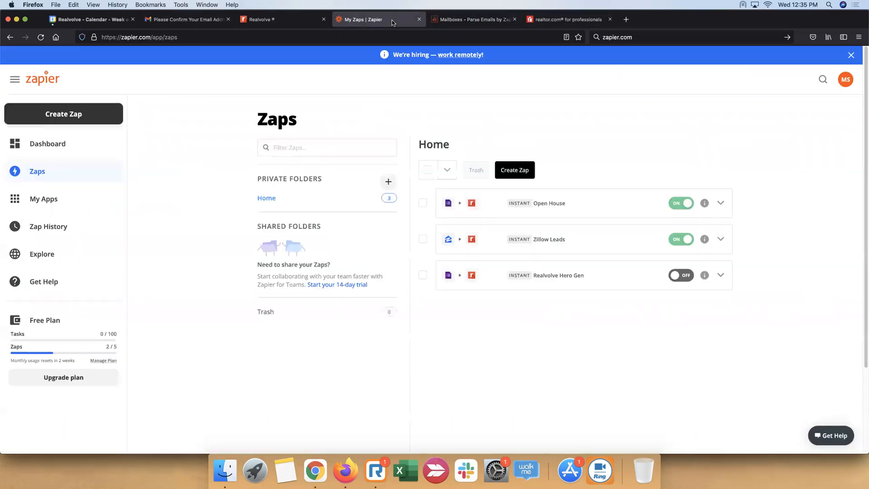
pyautogui.click(69, 117)
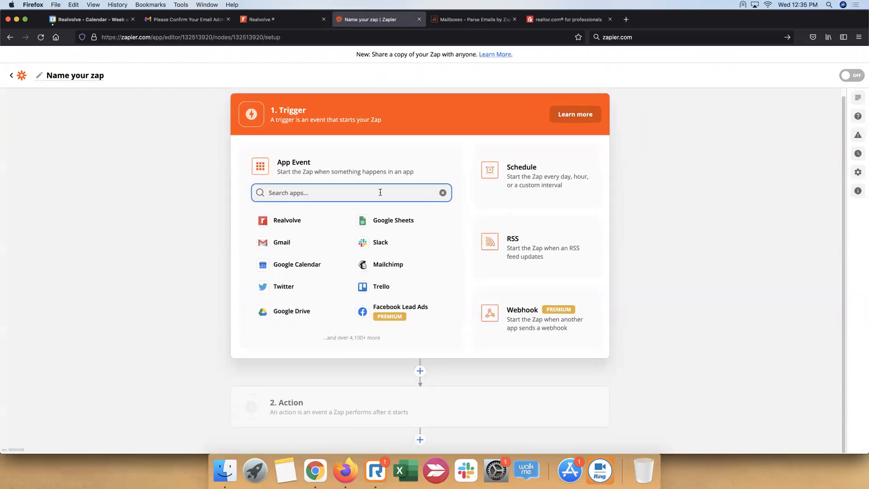
pyautogui.write('parser')
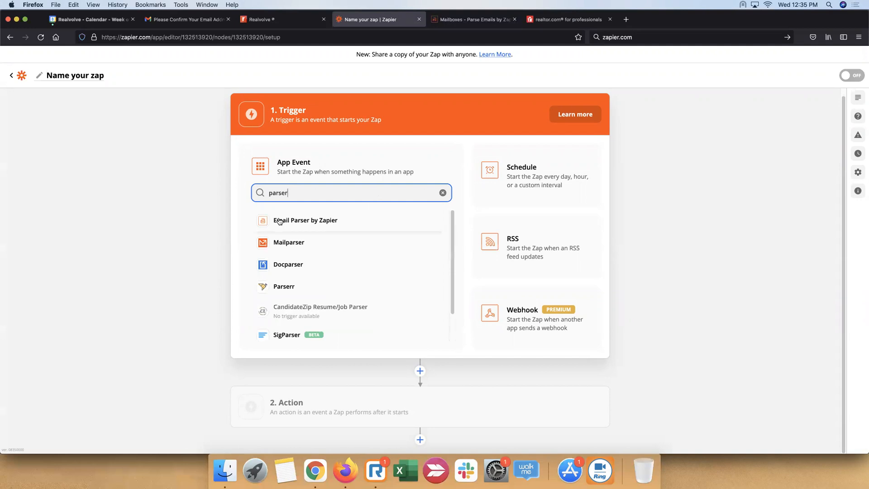
pyautogui.click(315, 224)
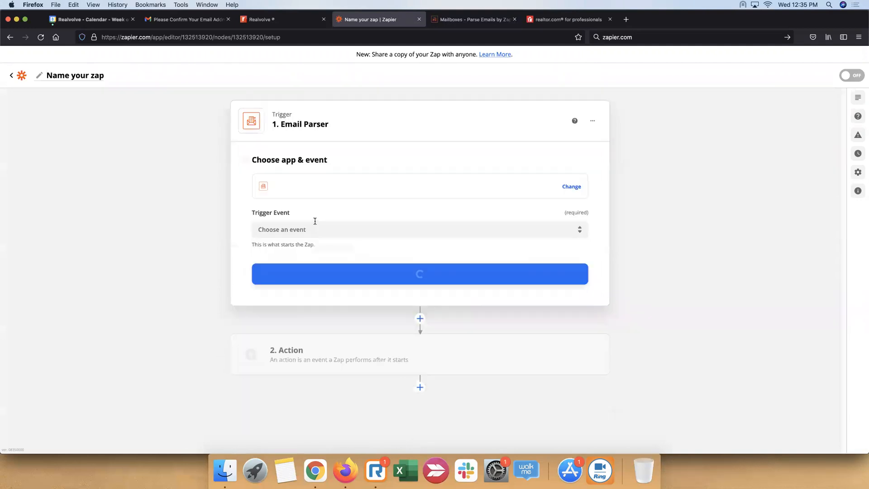
pyautogui.click(431, 230)
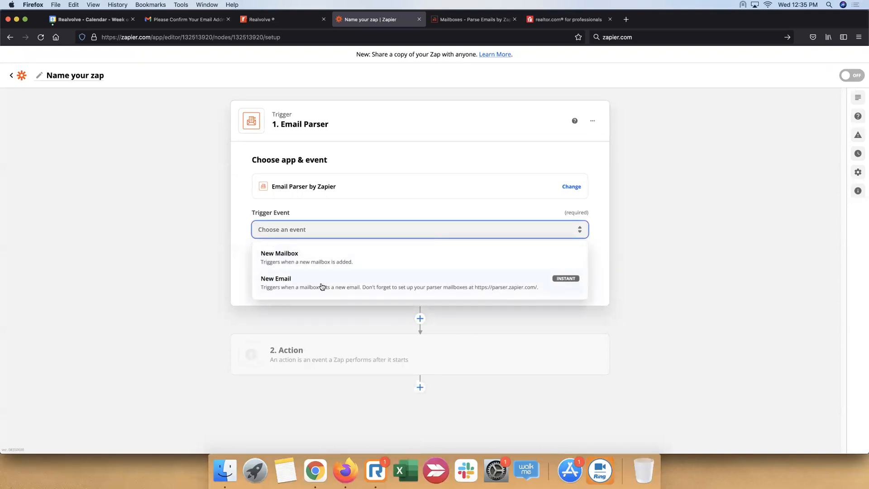
pyautogui.click(321, 287)
pyautogui.click(438, 281)
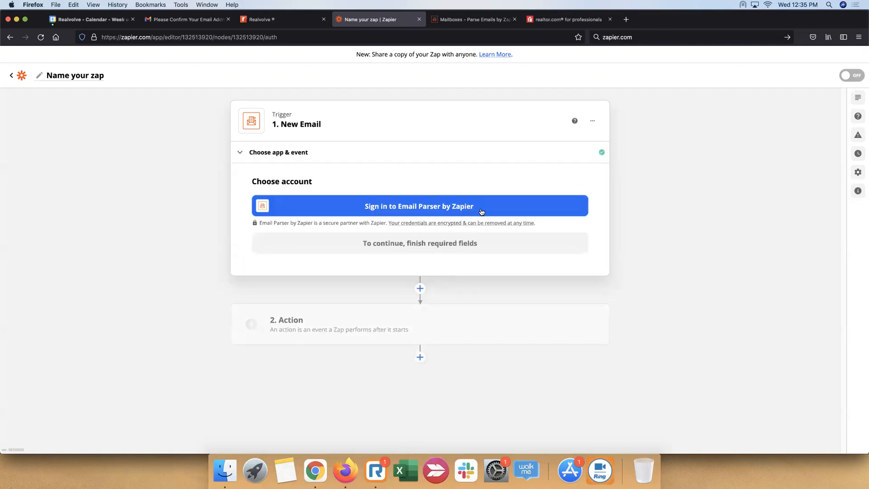
# Connect the Email Parser by Zapier account to the trigger and choose the realtor leads mailbox
pyautogui.click(482, 212)
pyautogui.click(244, 167)
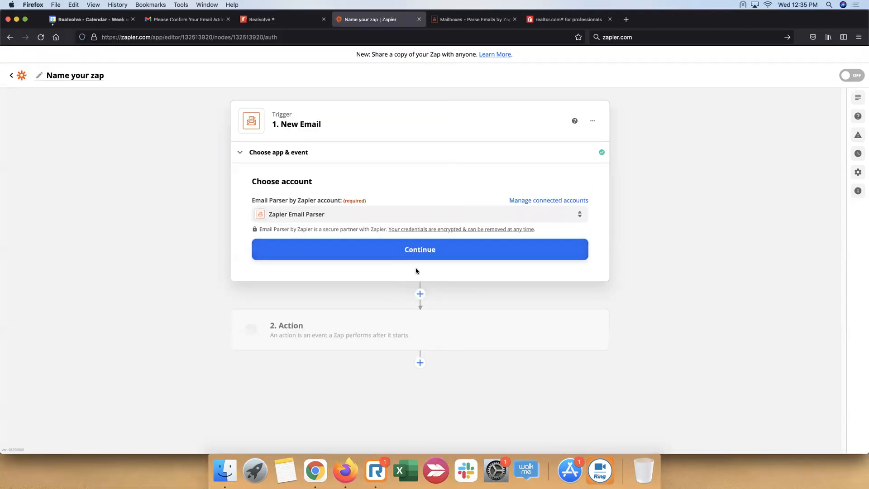
pyautogui.click(426, 253)
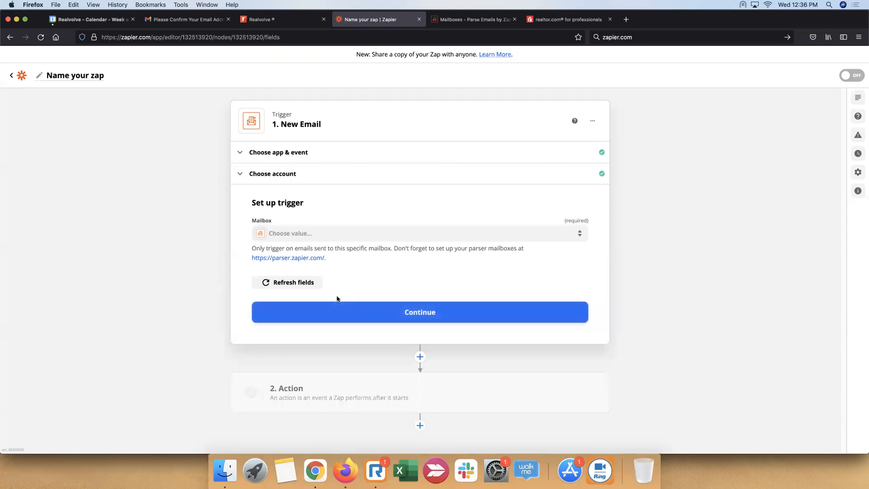
pyautogui.click(565, 239)
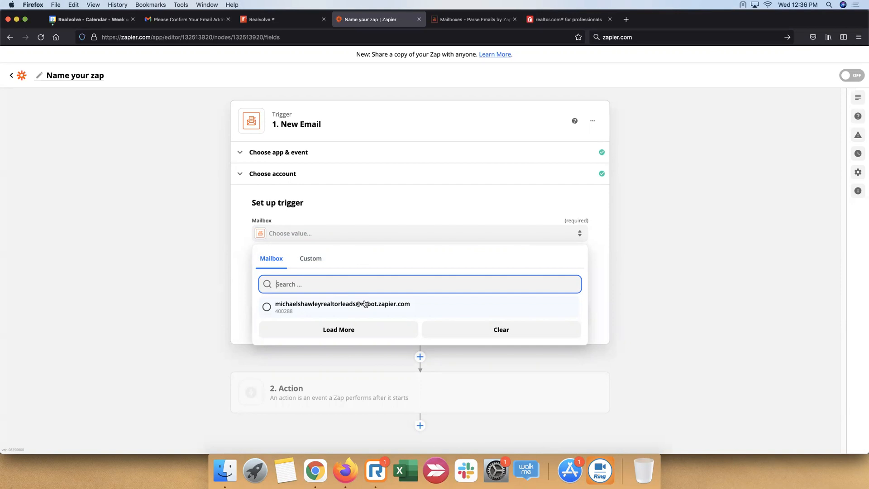
pyautogui.click(365, 303)
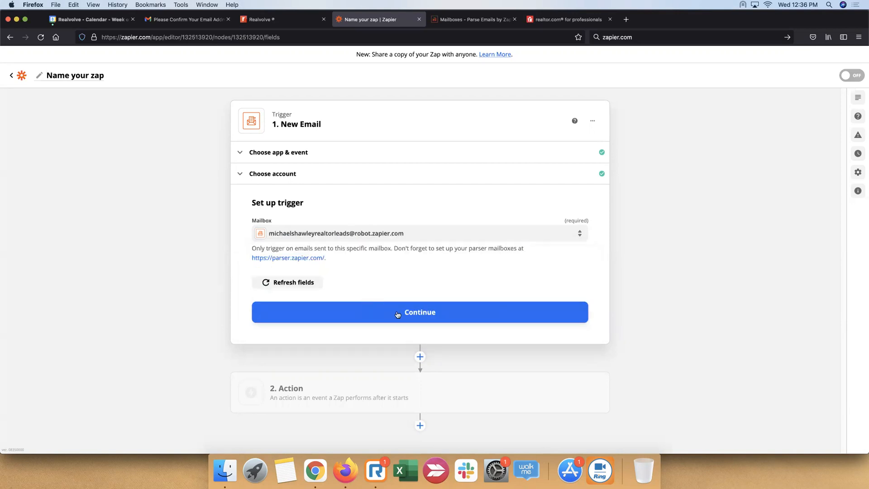
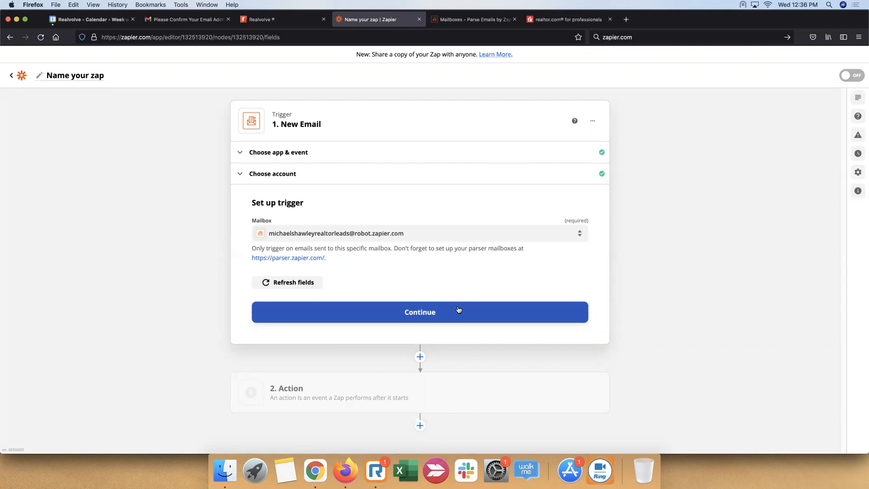
# Finish the trigger setup, test the trigger, review the sample lead email it retrieves and accept it
pyautogui.click(480, 318)
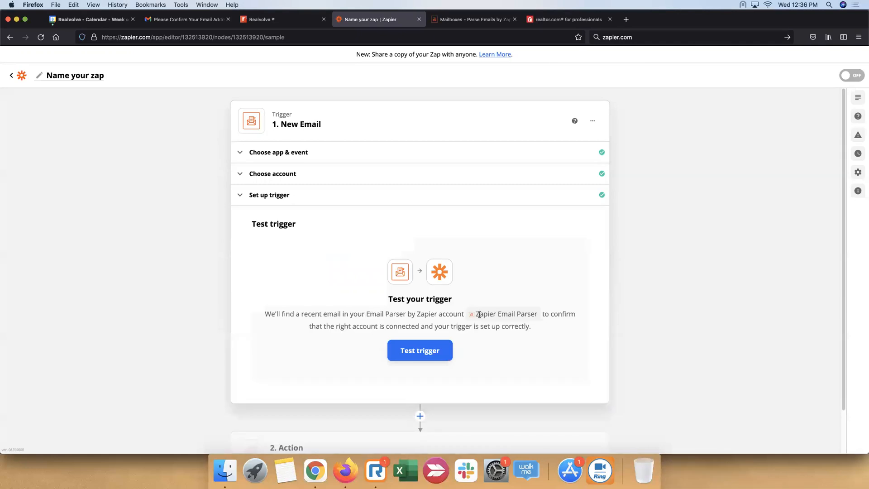
pyautogui.click(426, 352)
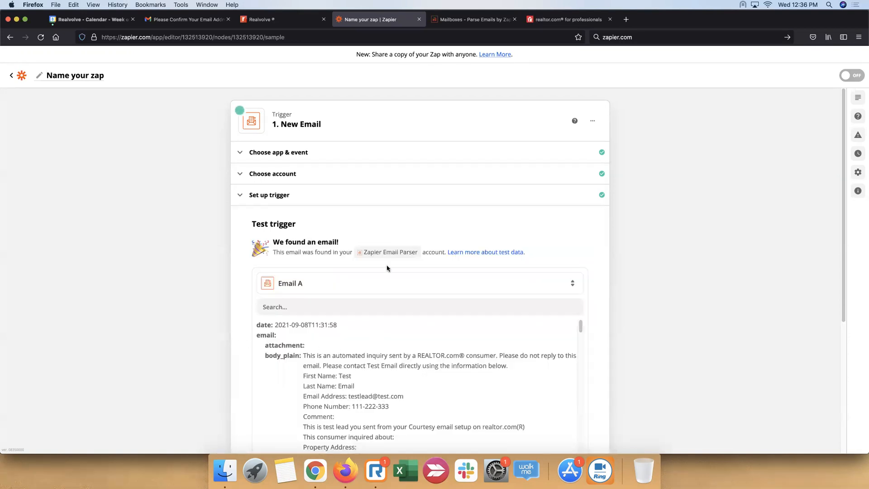
pyautogui.scroll(-4, 388, 267)
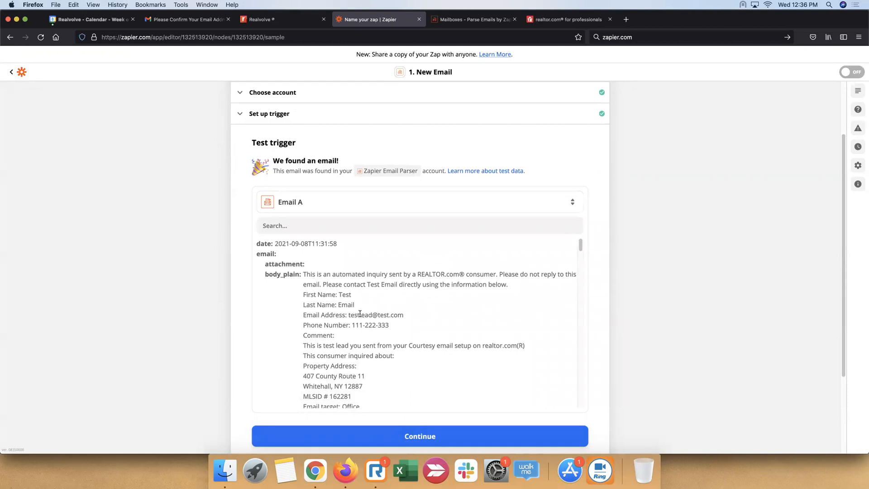
pyautogui.scroll(-1, 366, 349)
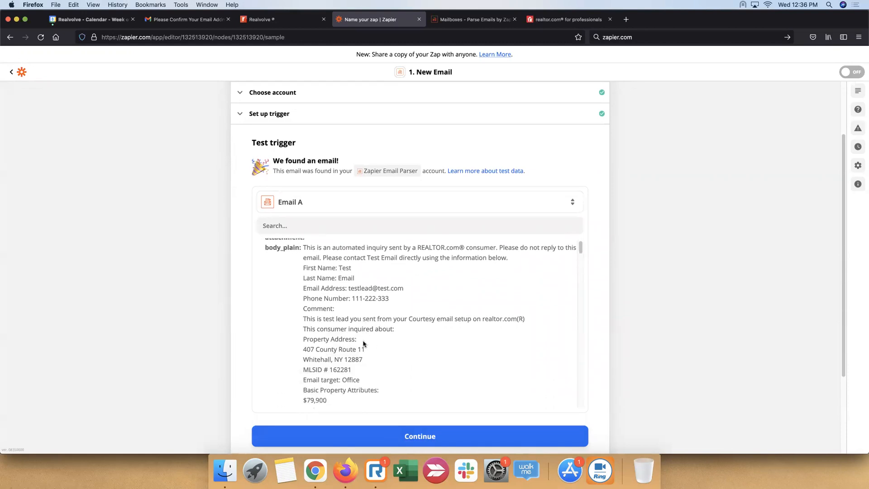
pyautogui.scroll(-2, 363, 344)
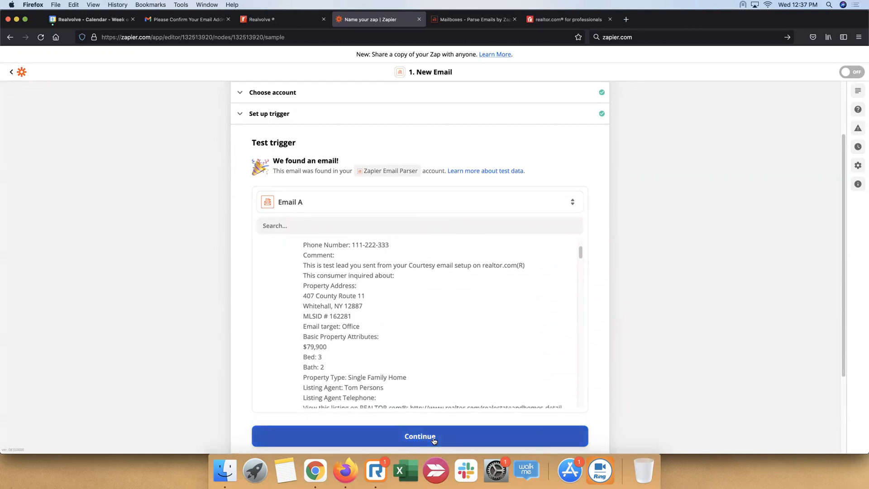
pyautogui.click(434, 437)
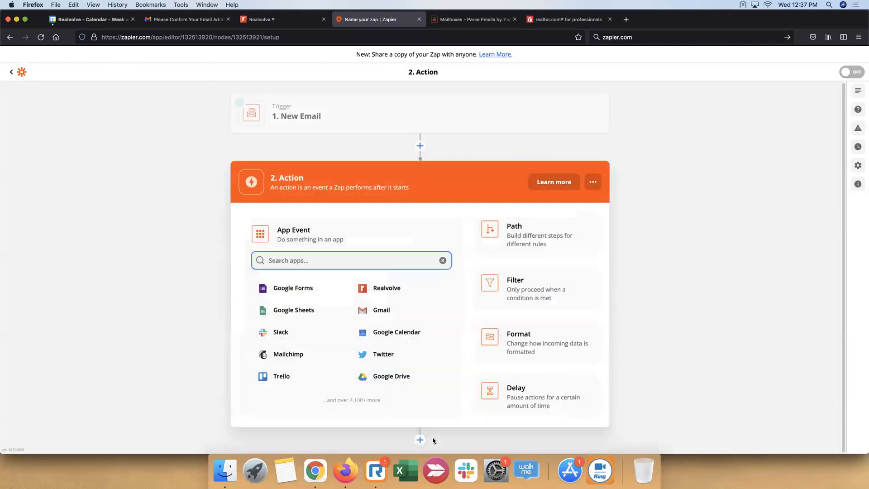
# Set the Zap's action to Create Contact in Realvolve and choose the connected Realvolve account
pyautogui.click(389, 287)
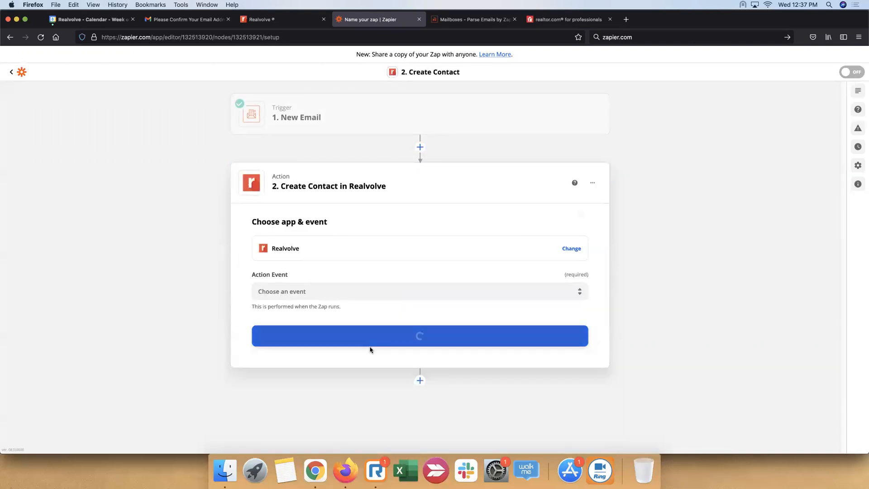
pyautogui.click(559, 294)
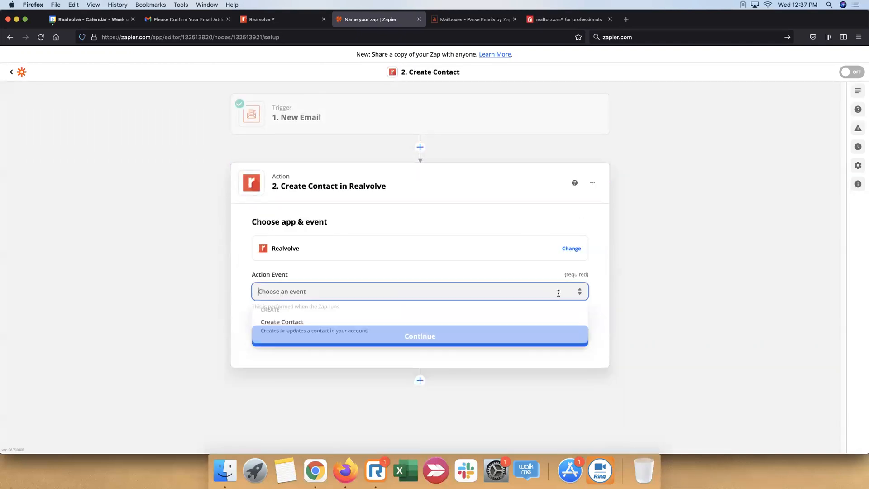
pyautogui.click(313, 329)
pyautogui.click(443, 340)
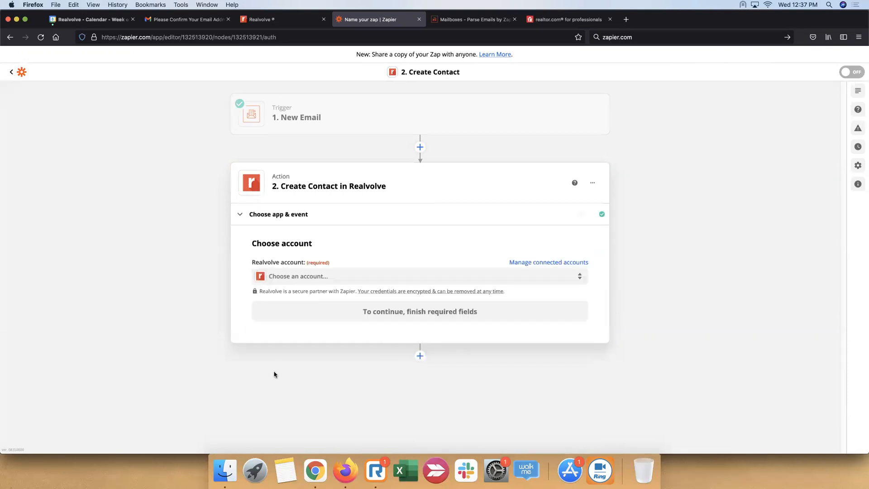
pyautogui.click(405, 278)
pyautogui.click(300, 350)
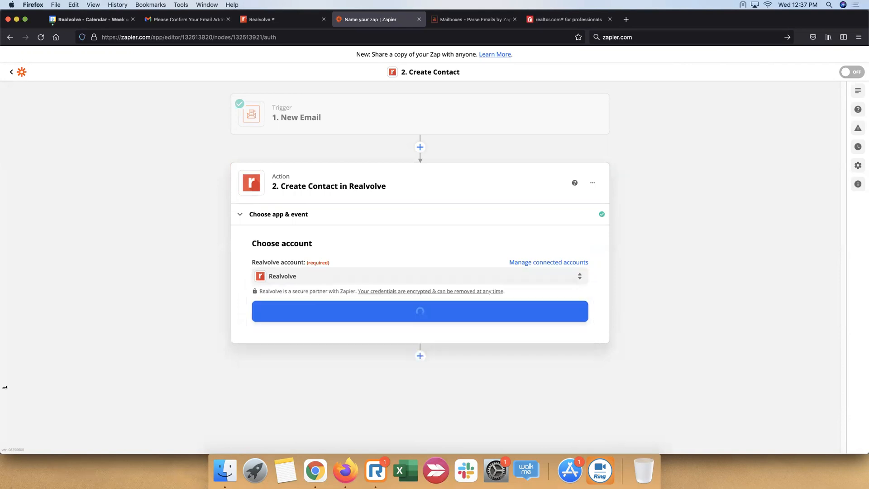
pyautogui.click(425, 317)
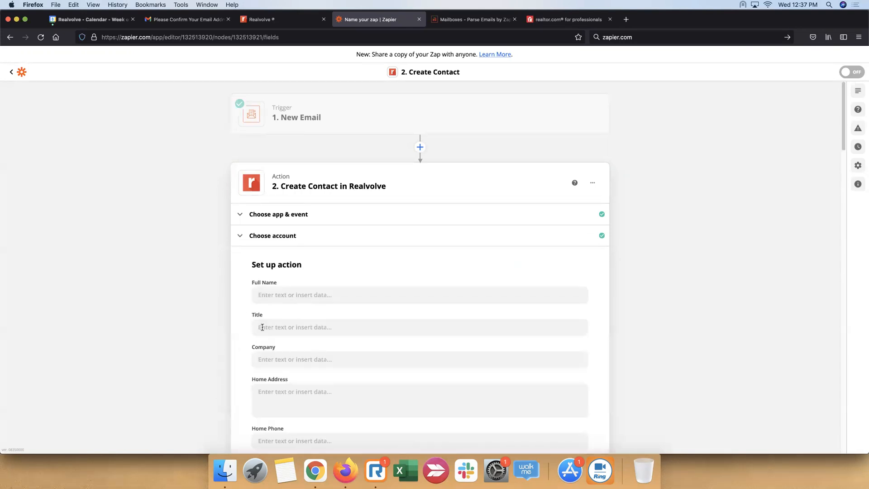
# Map the contact's Full Name to Parse Output Firstname followed by Parse Output Lastname
pyautogui.scroll(-3, 782, 229)
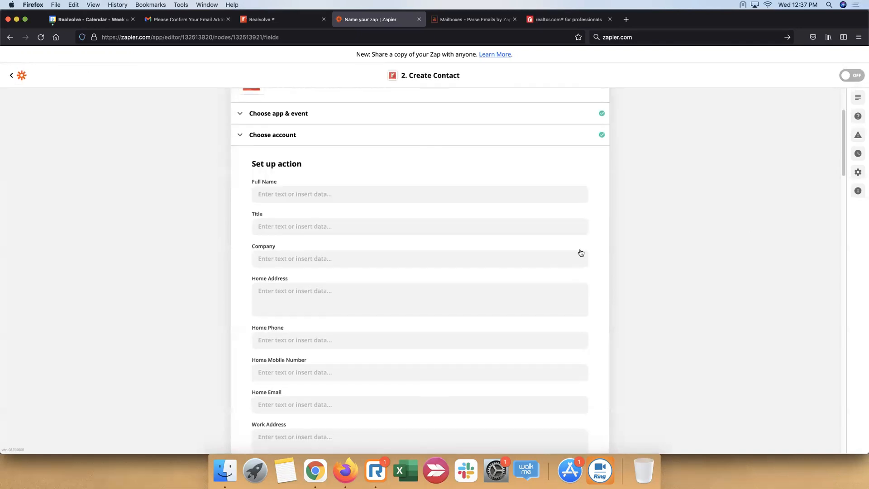
pyautogui.click(350, 200)
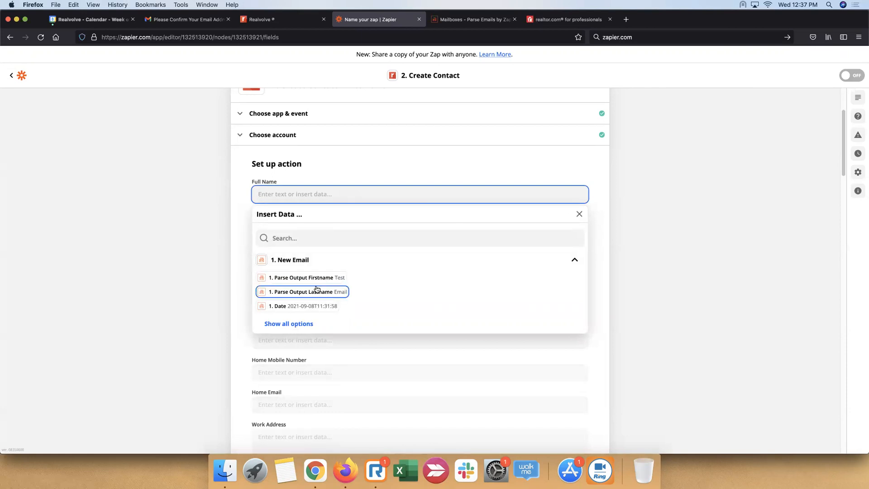
pyautogui.click(288, 324)
pyautogui.scroll(-1, 307, 305)
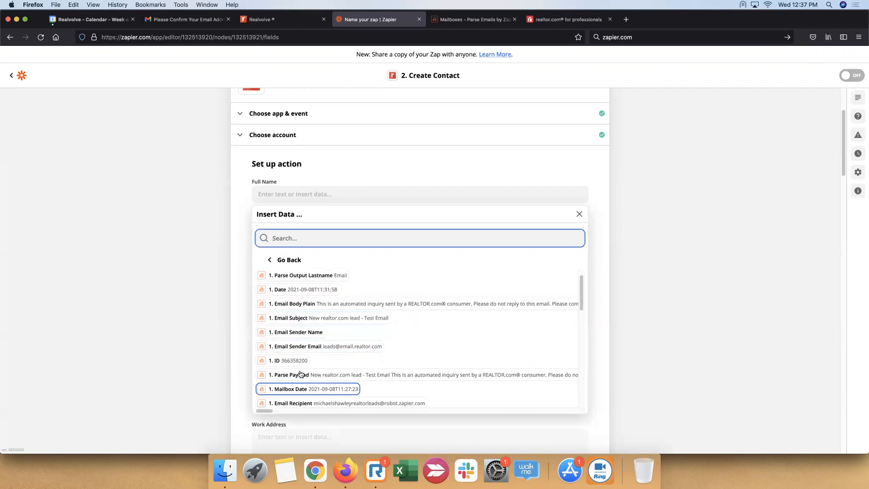
pyautogui.scroll(1, 303, 329)
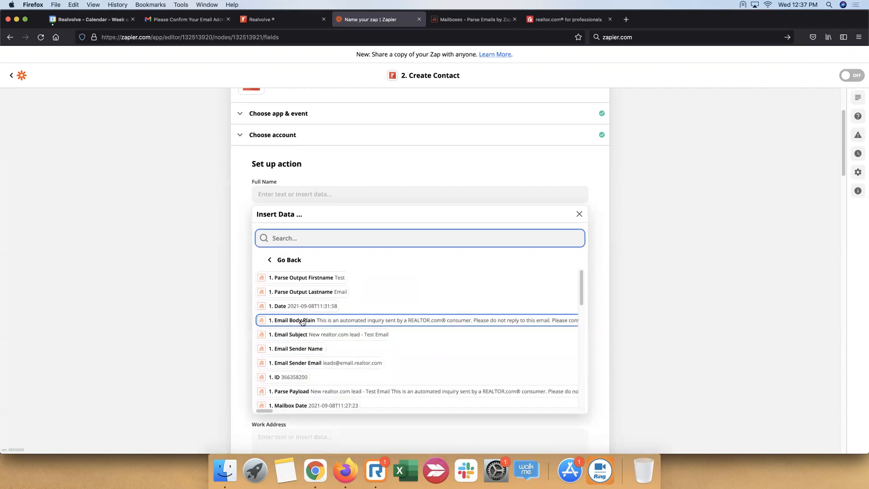
pyautogui.click(295, 281)
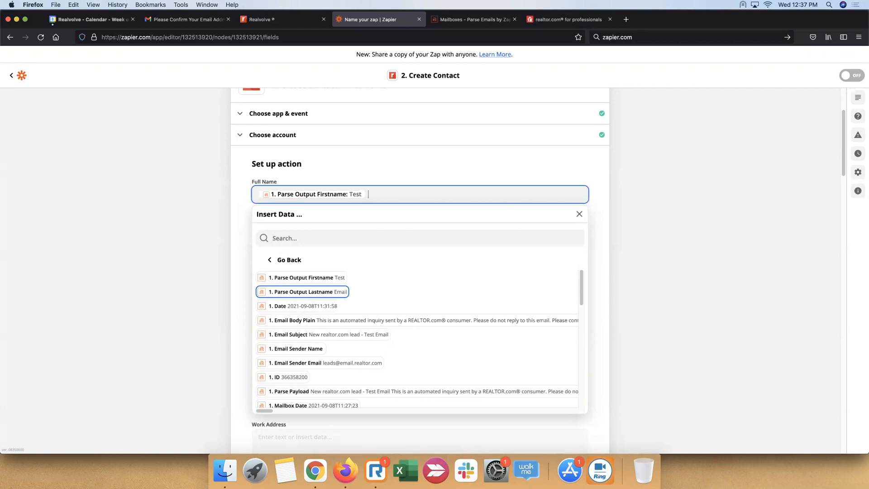
pyautogui.click(308, 291)
pyautogui.click(626, 197)
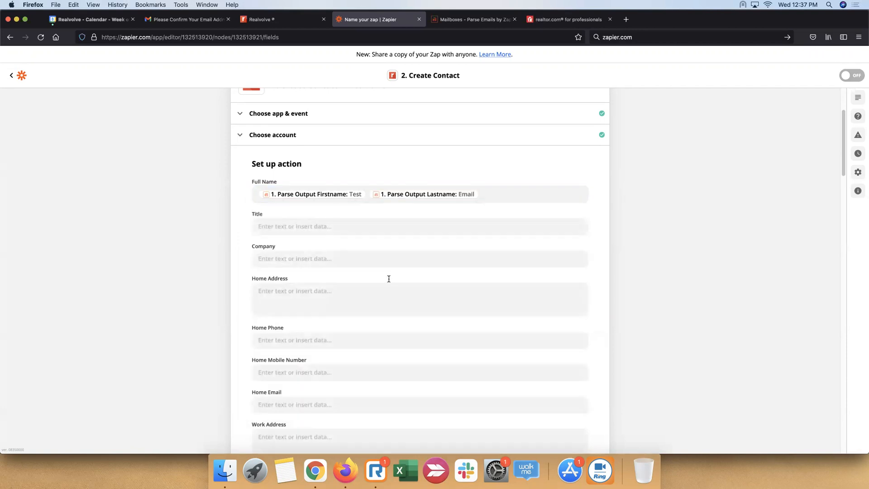
# Search the email data for homemobile and map Home Mobile Number to Parse Output Homemobile
pyautogui.scroll(-5, 332, 262)
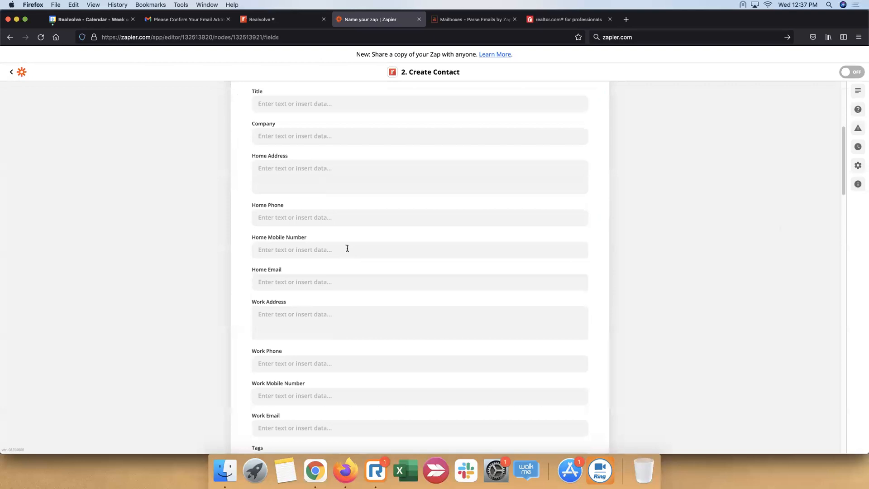
pyautogui.click(347, 248)
pyautogui.scroll(-1, 317, 353)
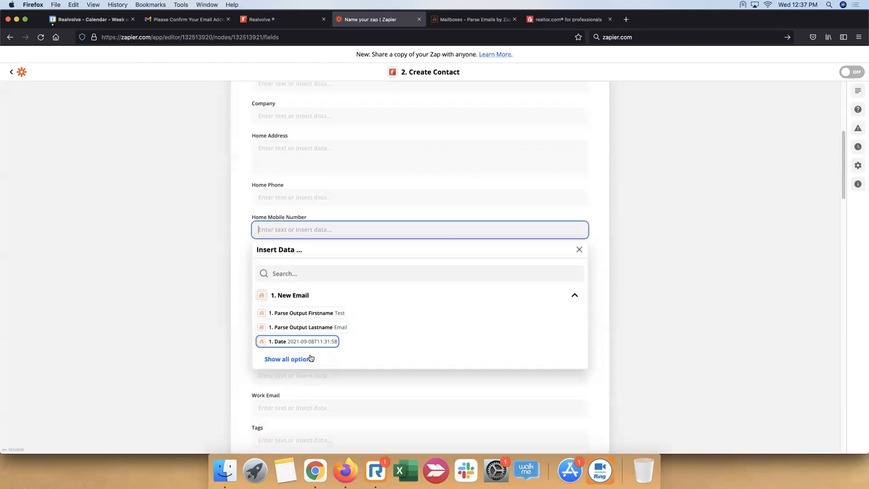
pyautogui.click(301, 357)
pyautogui.scroll(-3, 364, 340)
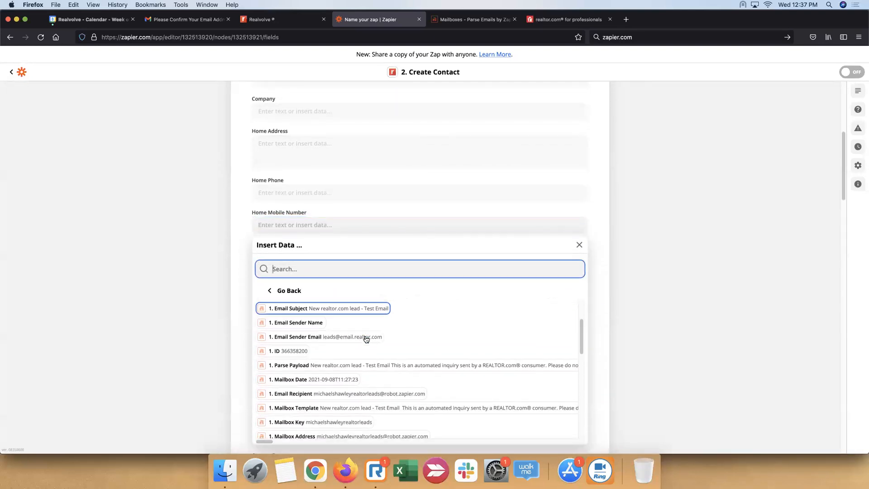
pyautogui.scroll(3, 366, 338)
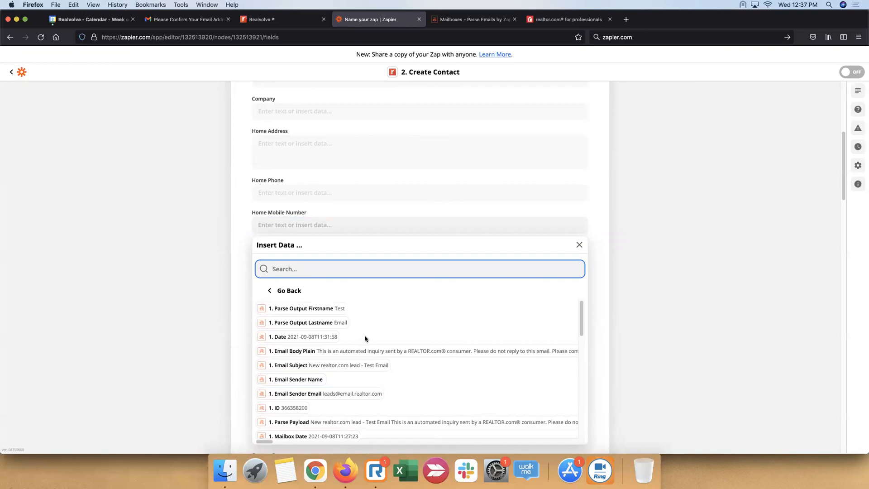
pyautogui.write('homem')
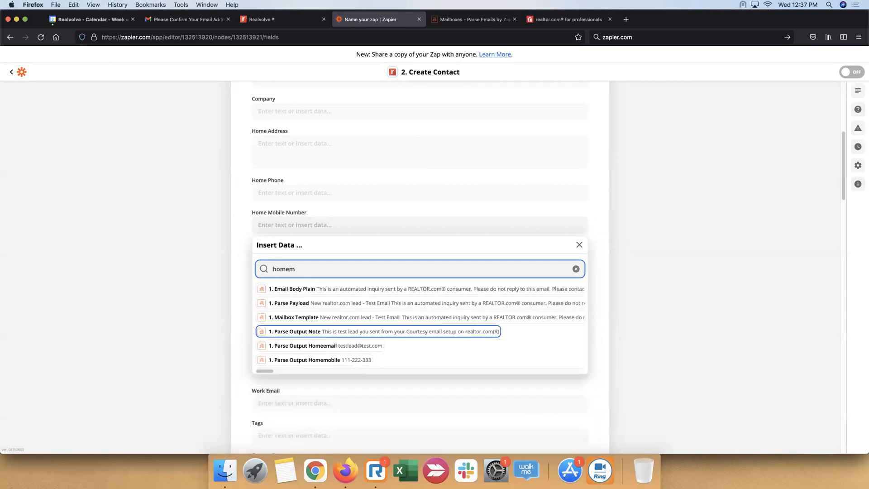
pyautogui.write('obile')
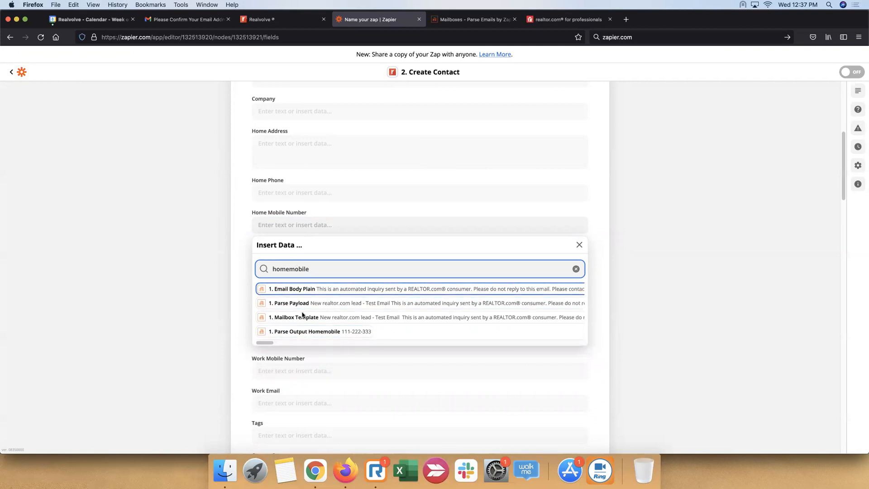
pyautogui.click(343, 335)
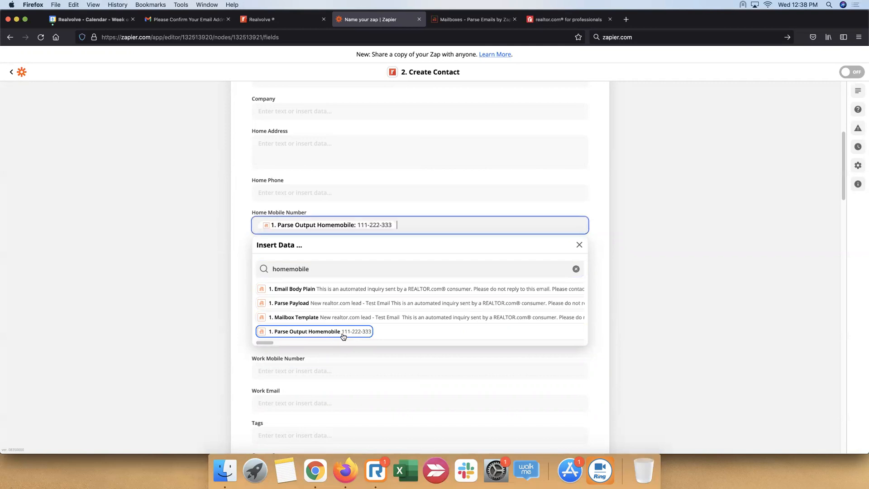
pyautogui.click(629, 253)
# Enter "parse out" in Home Email, search the email data for parse output and insert Parse Output Homeemail after the text
pyautogui.click(409, 260)
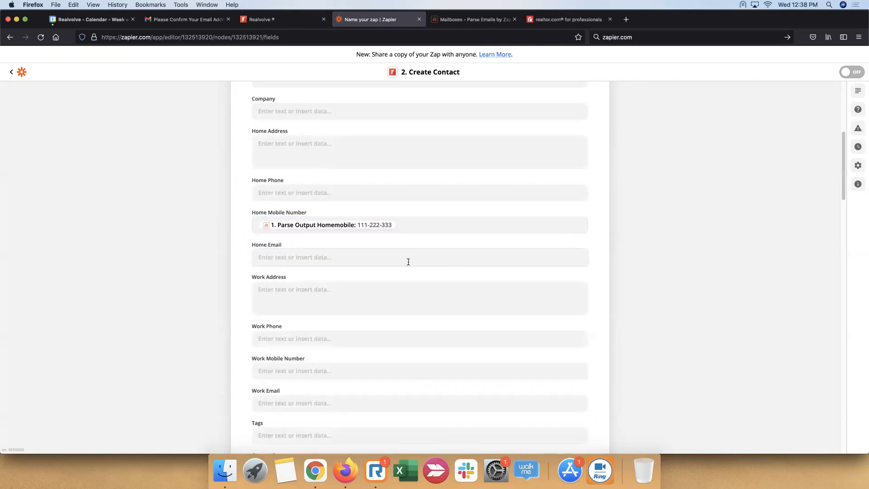
pyautogui.write('pa')
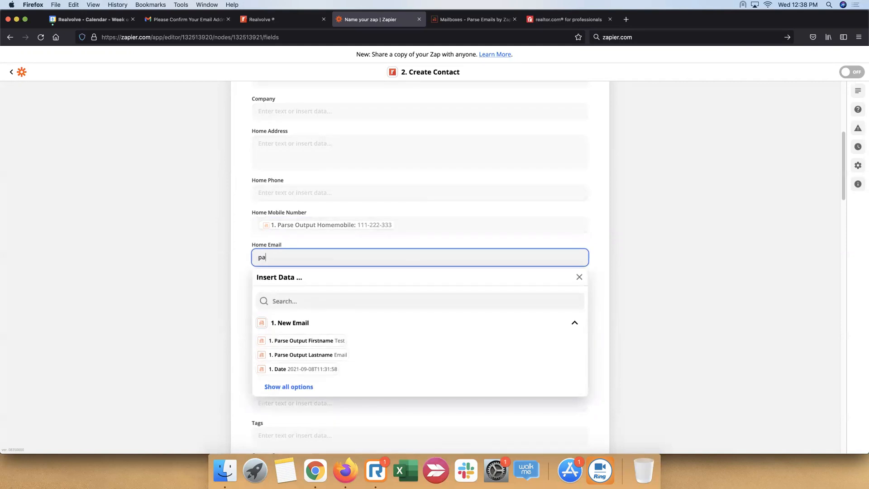
pyautogui.write('rse out')
pyautogui.click(299, 388)
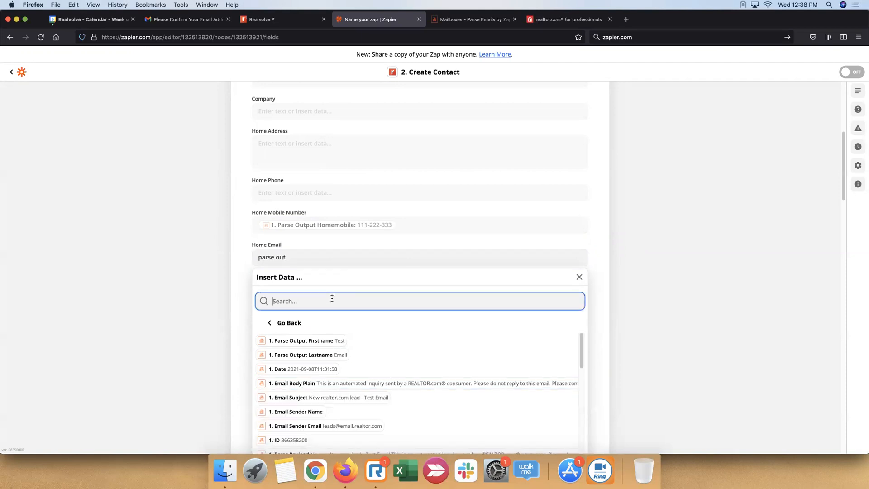
pyautogui.write('par')
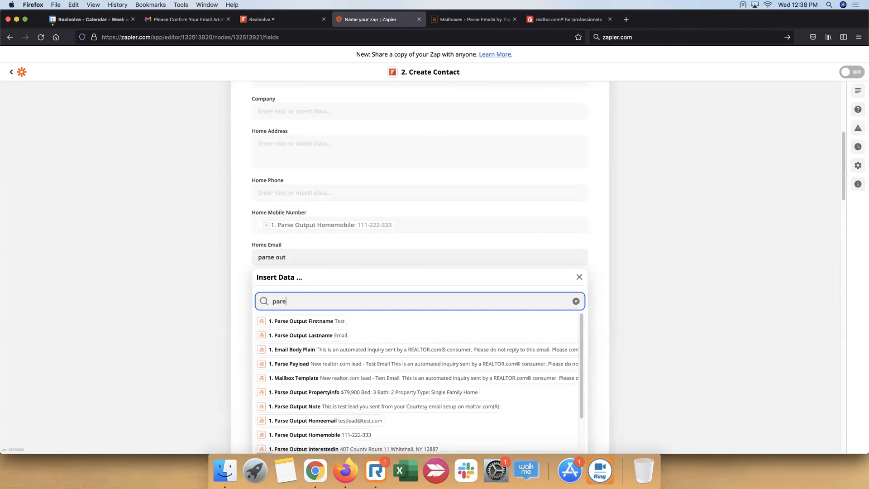
pyautogui.write('se output')
pyautogui.scroll(-1, 363, 353)
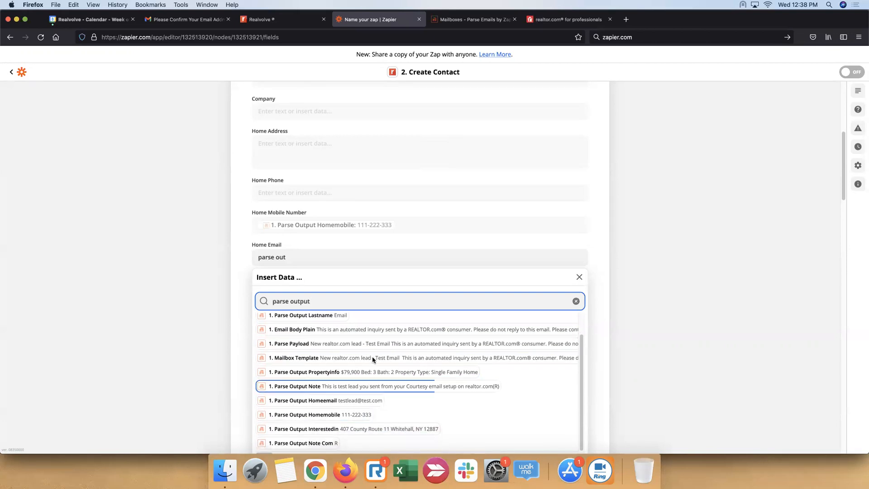
pyautogui.scroll(1, 329, 368)
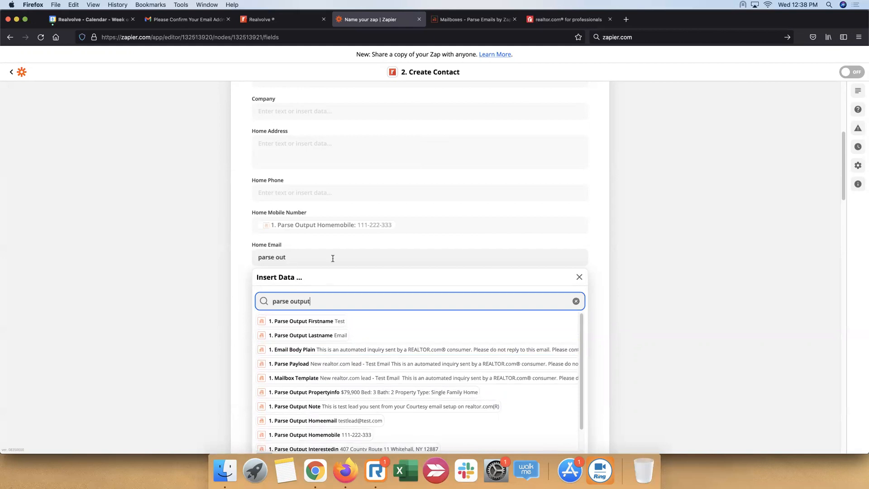
pyautogui.click(368, 424)
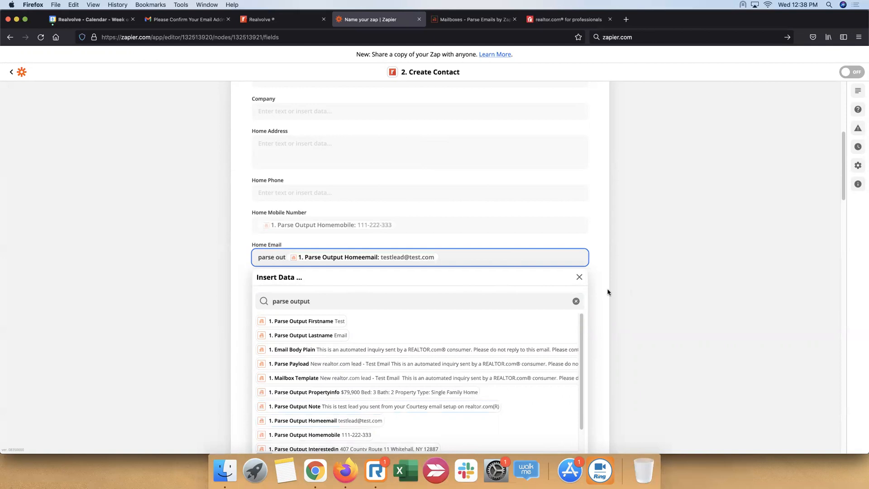
pyautogui.click(636, 286)
# Set the new contact's Tags to "Realtor.com, Lead"
pyautogui.scroll(-1, 423, 345)
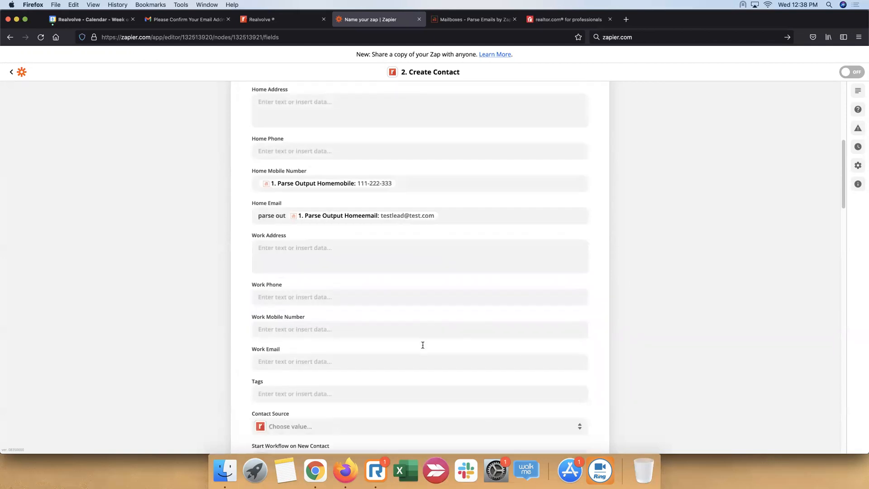
pyautogui.scroll(-2, 422, 345)
pyautogui.click(375, 313)
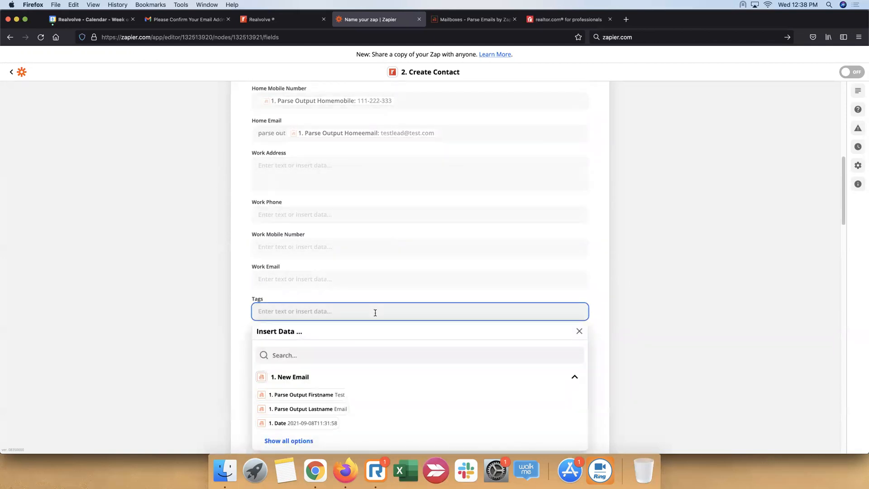
pyautogui.write('Realtor.com, Lead')
pyautogui.click(618, 341)
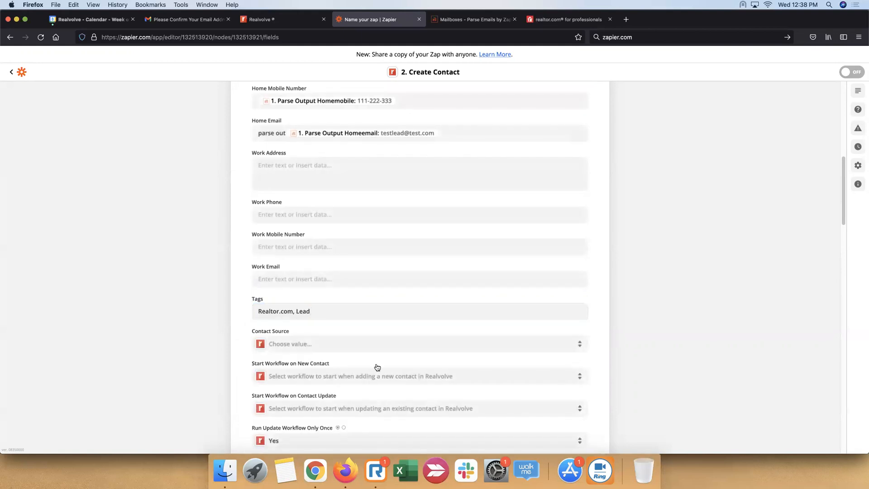
# Set the new contact's Contact Source to Web
pyautogui.click(388, 343)
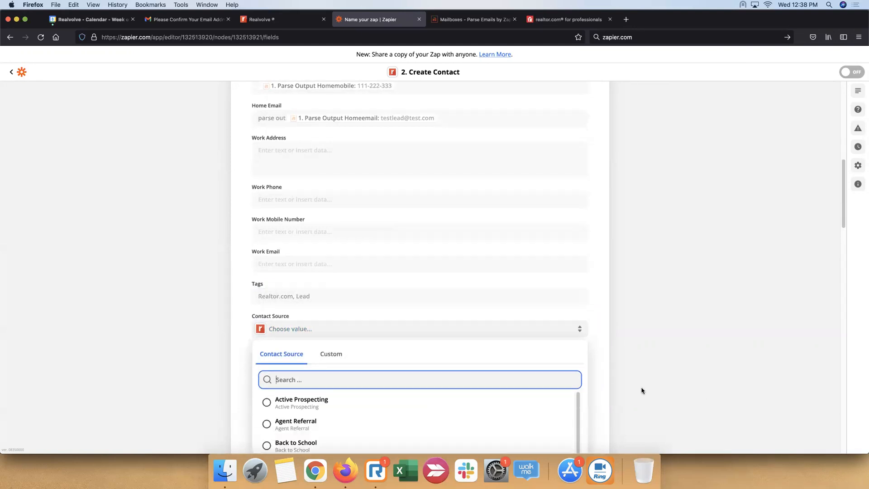
pyautogui.scroll(-8, 349, 323)
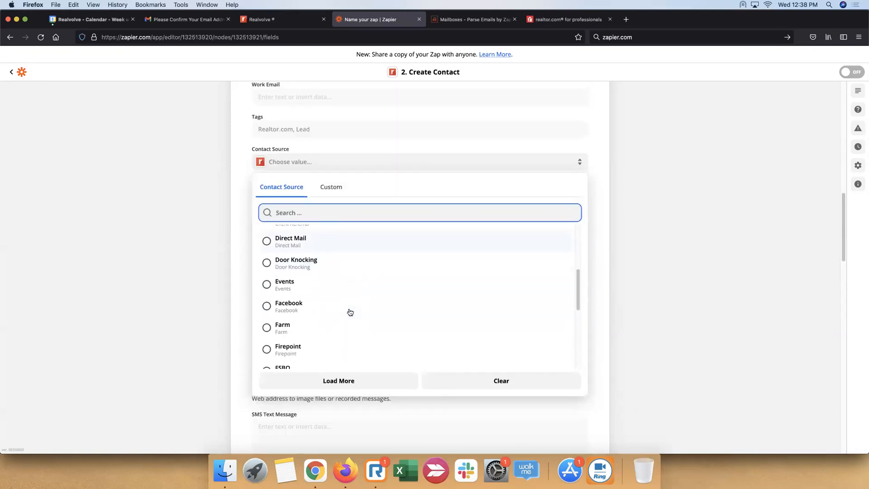
pyautogui.scroll(-5, 350, 312)
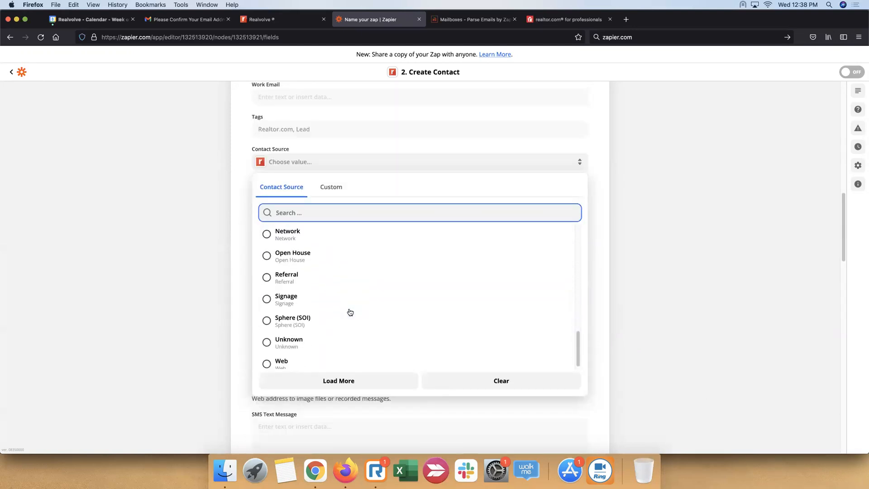
pyautogui.click(277, 362)
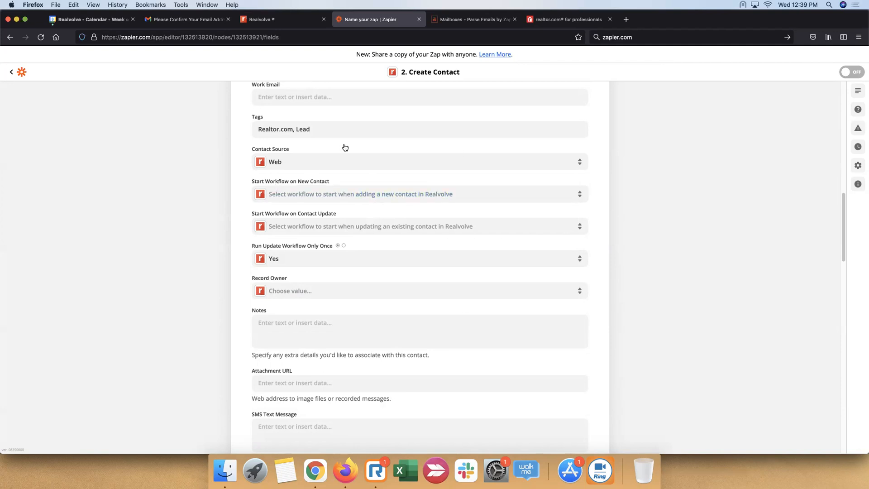
# Choose EBL - Essential Buyer Lead as the workflow to start on a new contact and assign the account user as Record Owner
pyautogui.click(345, 194)
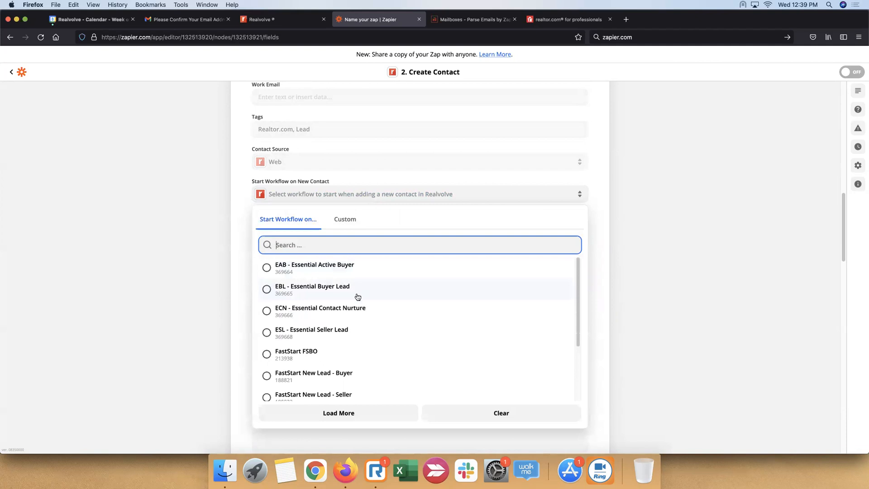
pyautogui.click(384, 292)
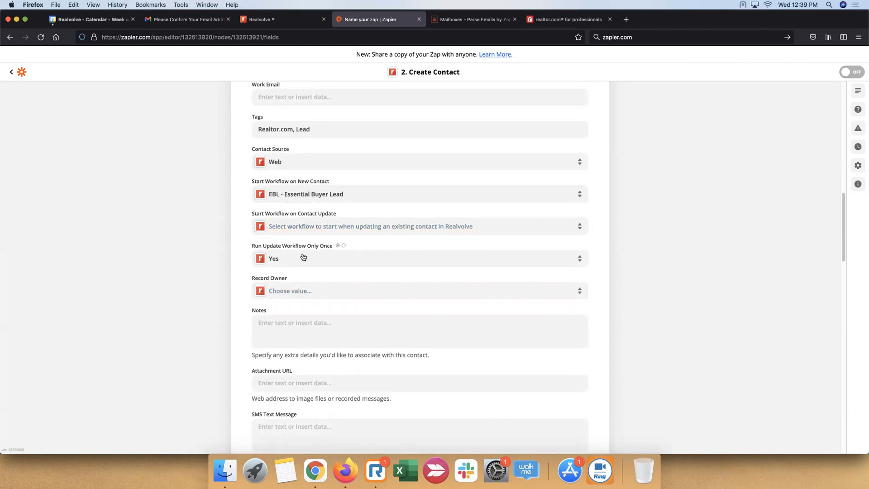
pyautogui.click(312, 295)
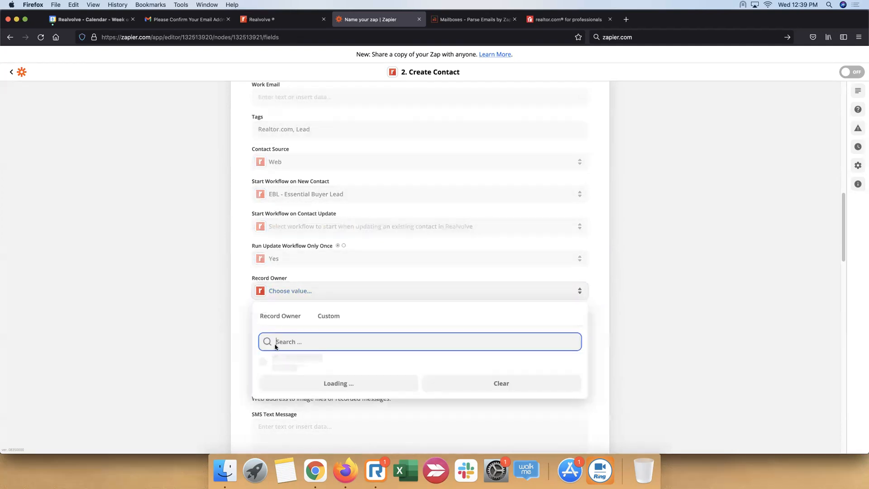
pyautogui.click(267, 364)
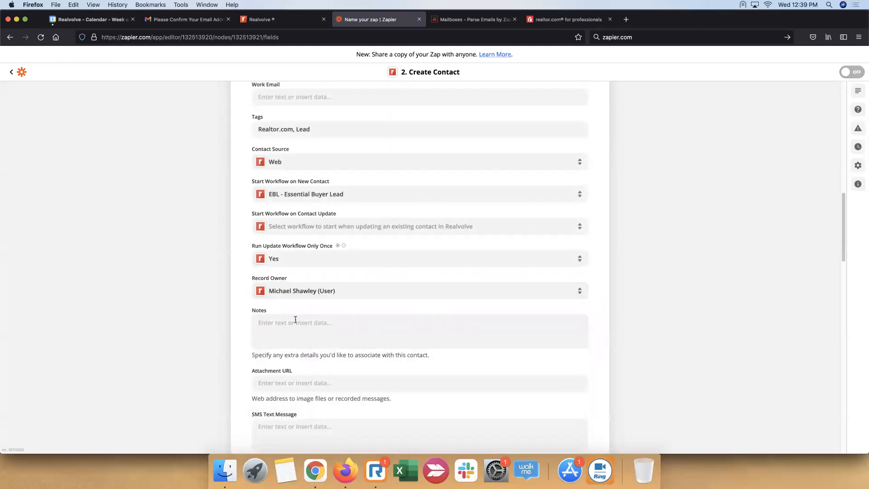
# Map the contact's Notes to Parse Output Note, with Parse Output Propertyinfo on a new line below it
pyautogui.scroll(-5, 346, 258)
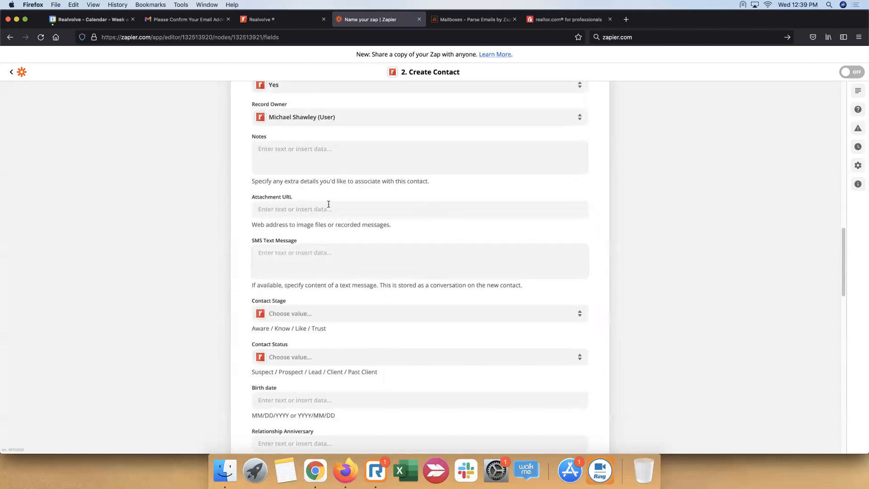
pyautogui.click(343, 150)
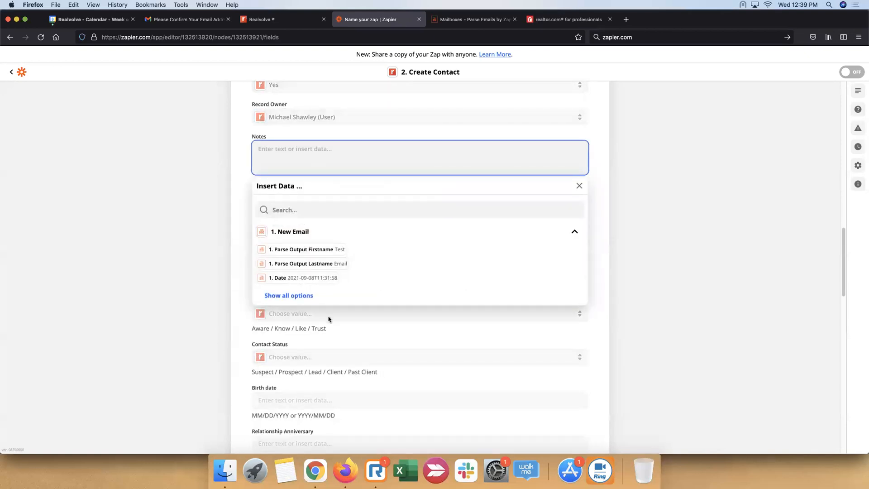
pyautogui.click(298, 297)
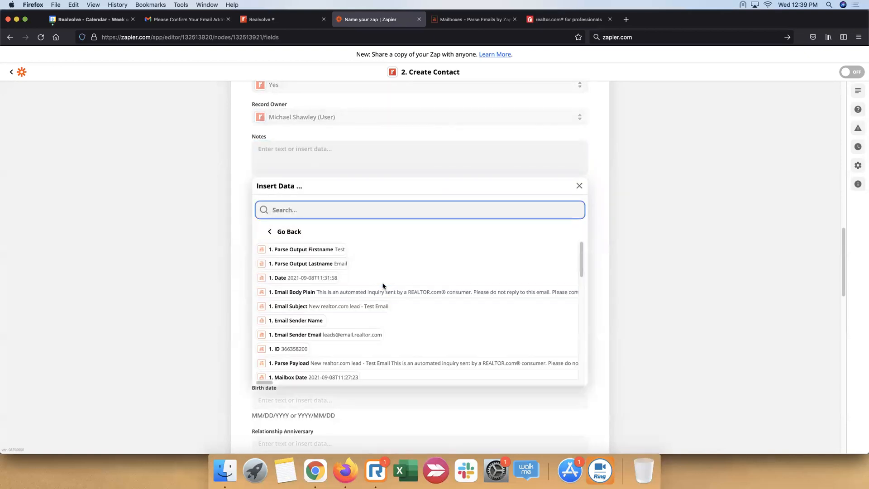
pyautogui.scroll(-5, 382, 285)
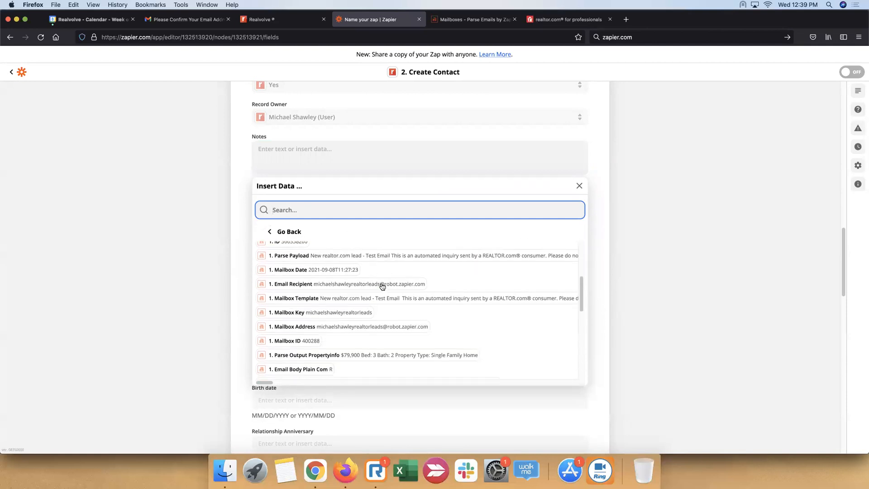
pyautogui.scroll(-3, 382, 286)
pyautogui.scroll(-1, 382, 286)
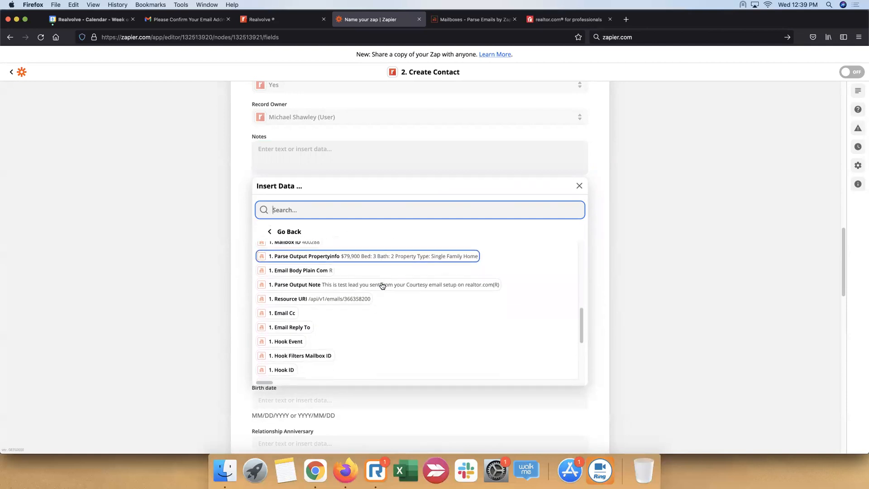
pyautogui.click(408, 288)
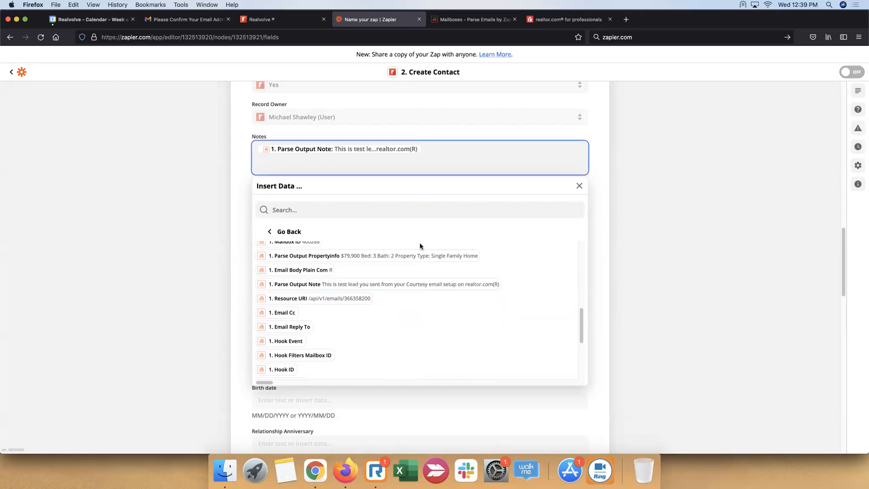
pyautogui.press('Return')
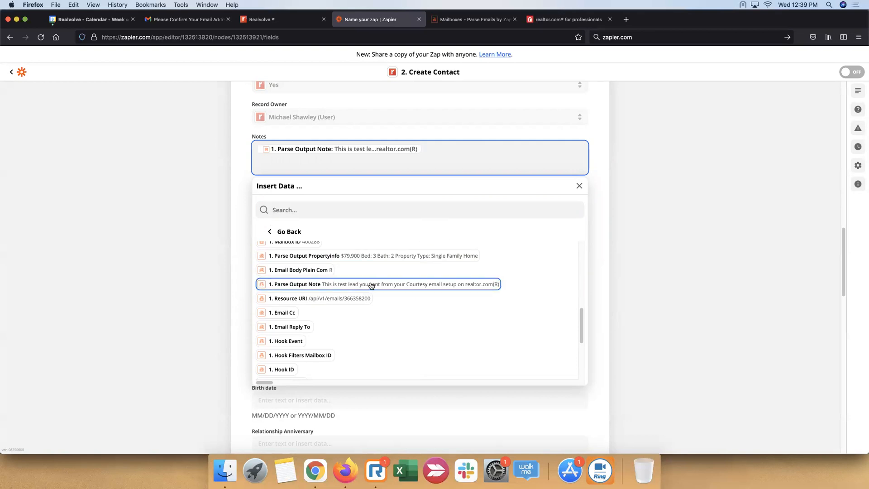
pyautogui.click(381, 260)
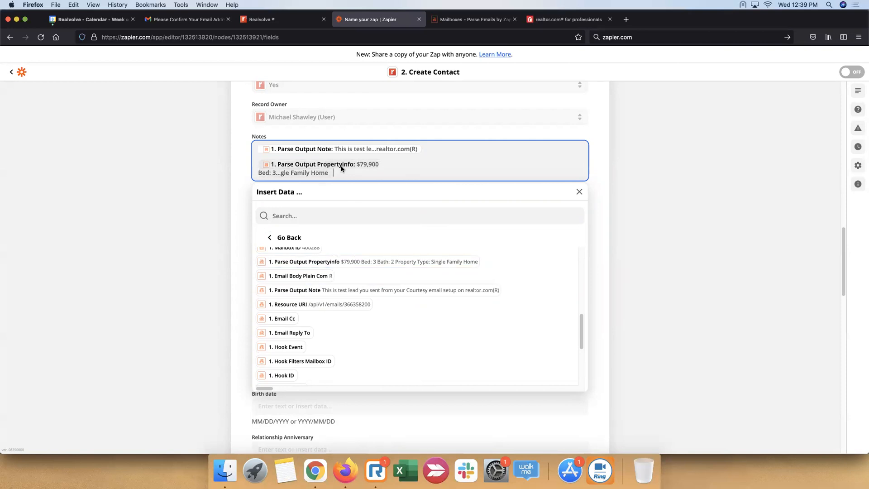
pyautogui.click(638, 209)
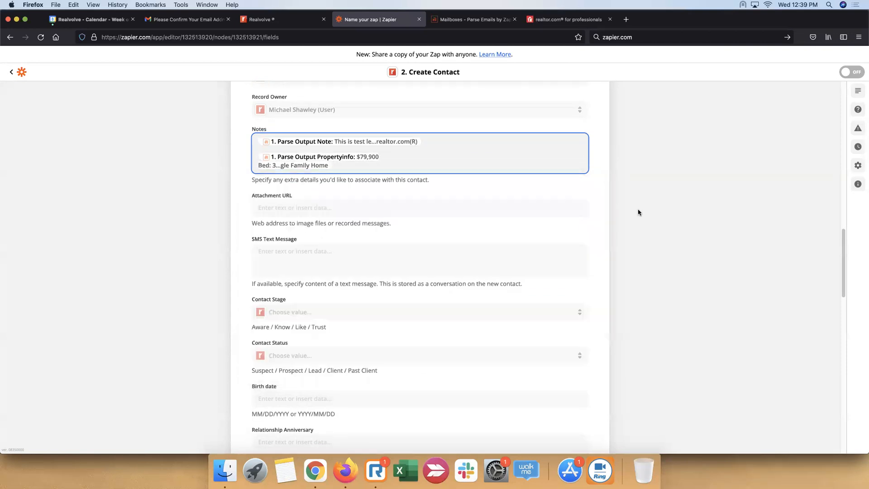
# Set the Contact Stage to Aware and the Contact Status to Prospect
pyautogui.scroll(-3, 437, 240)
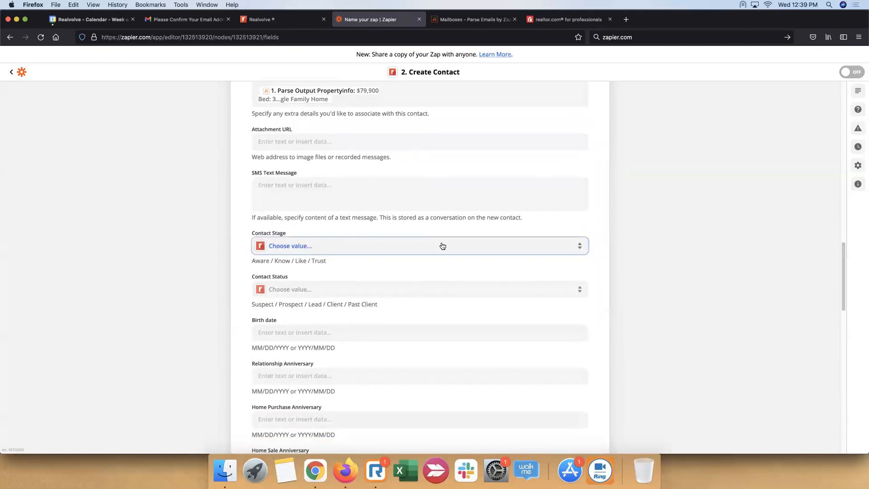
pyautogui.click(442, 246)
pyautogui.click(316, 322)
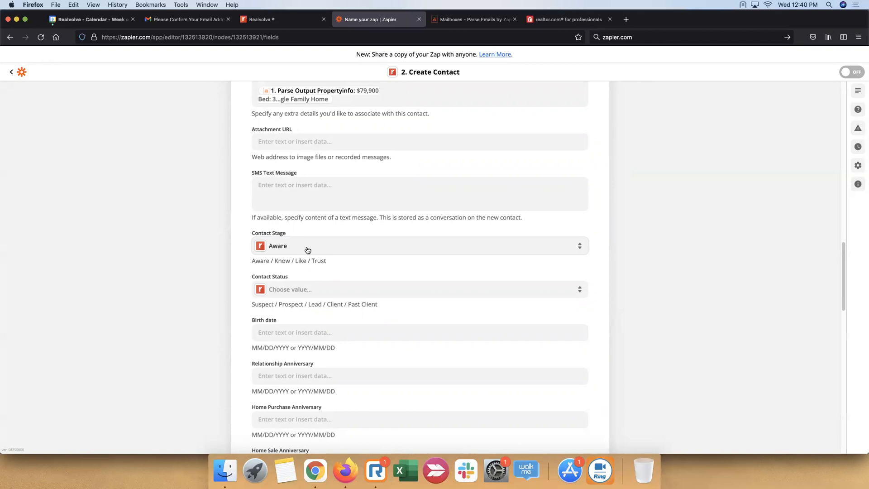
pyautogui.click(324, 290)
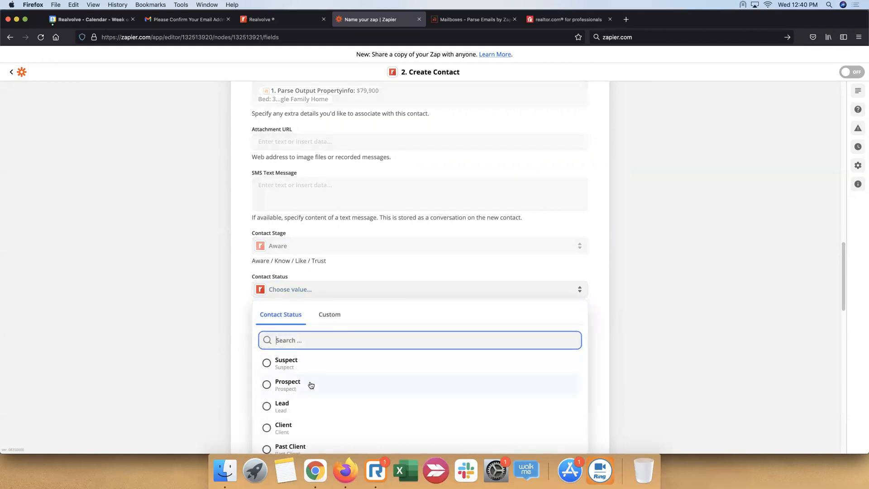
pyautogui.click(311, 385)
# Set the contact's Category to D and the Contact Type to Prospect
pyautogui.scroll(-5, 473, 231)
pyautogui.scroll(-5, 473, 231)
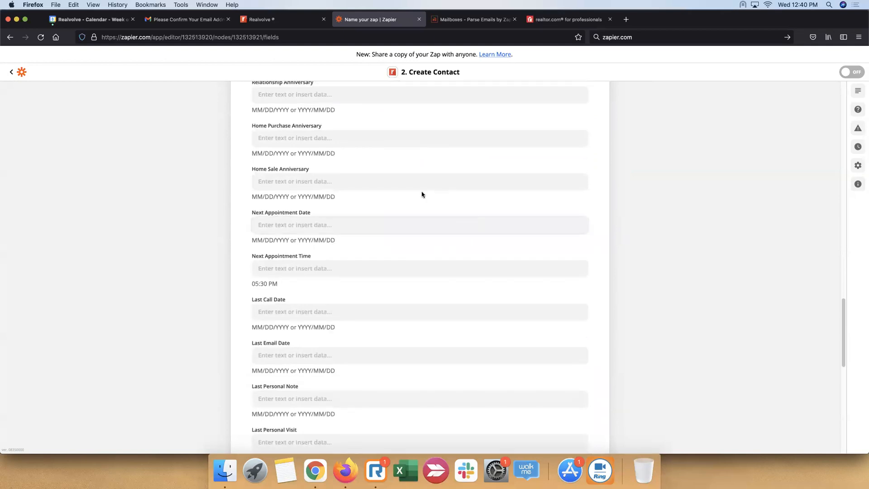
pyautogui.scroll(5, 379, 175)
pyautogui.scroll(-12, 378, 176)
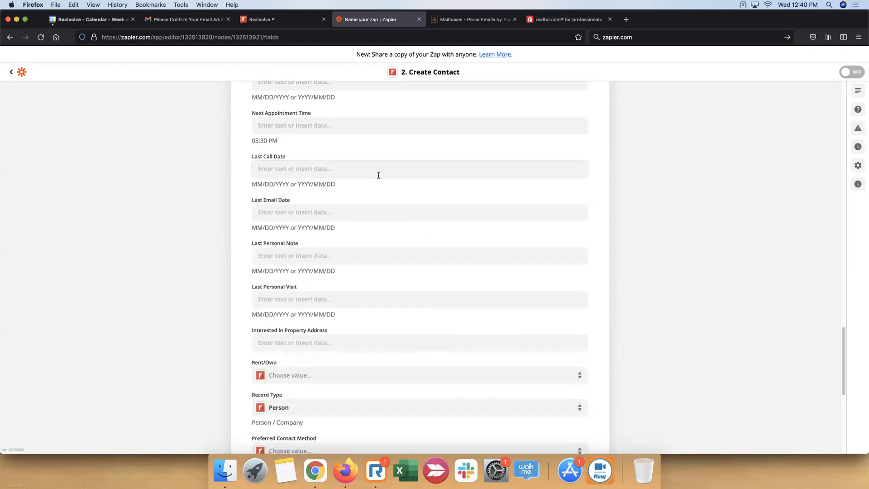
pyautogui.scroll(-2, 378, 175)
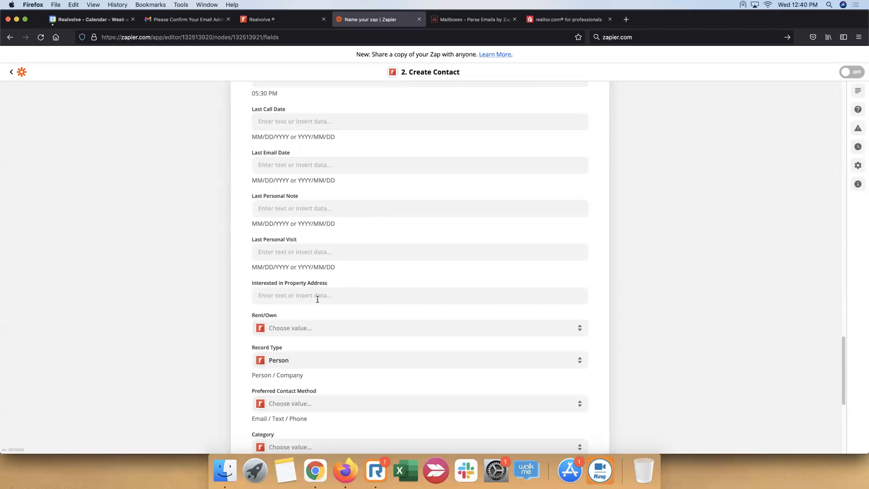
pyautogui.scroll(12, 332, 274)
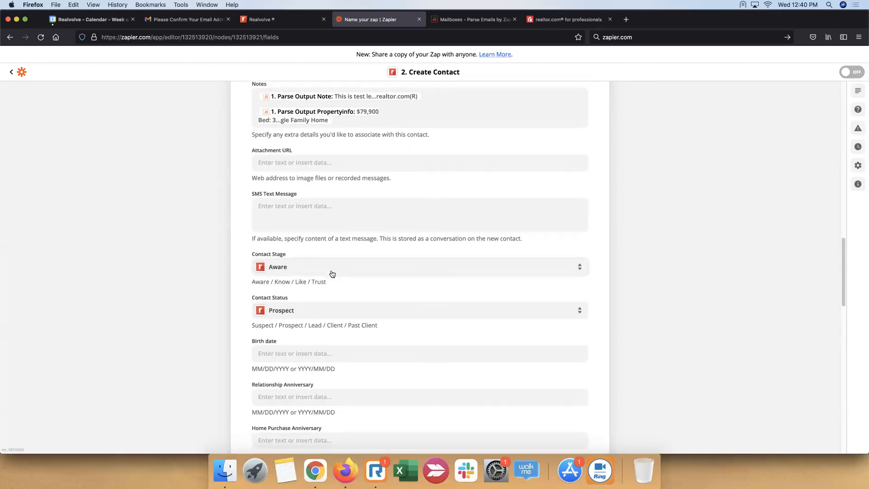
pyautogui.scroll(-12, 332, 272)
pyautogui.scroll(-5, 332, 271)
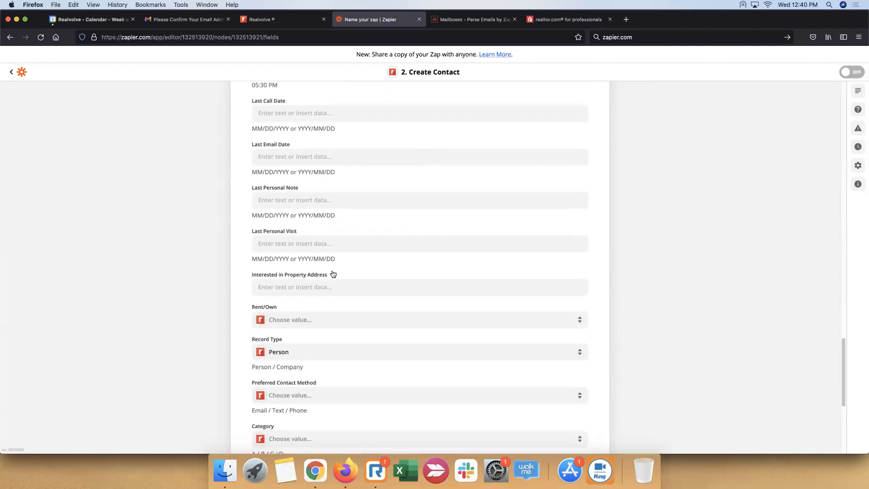
pyautogui.scroll(-5, 333, 274)
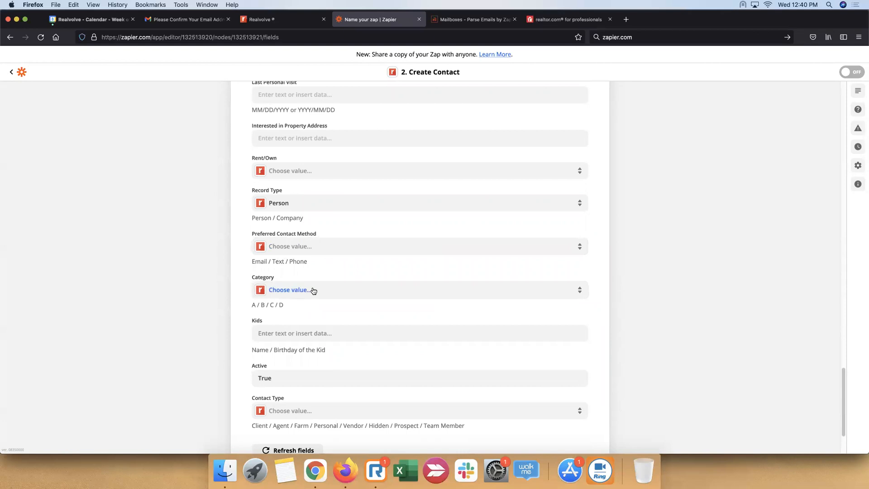
pyautogui.click(313, 289)
pyautogui.click(289, 433)
pyautogui.scroll(-2, 408, 247)
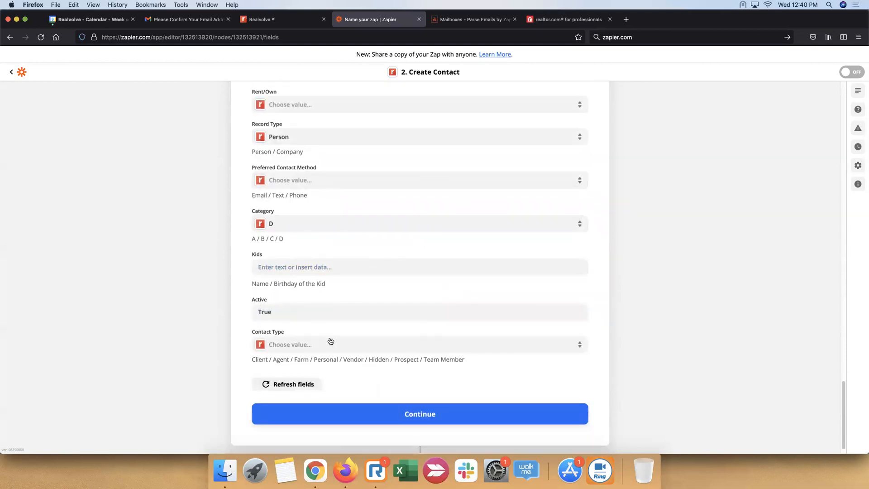
pyautogui.click(344, 343)
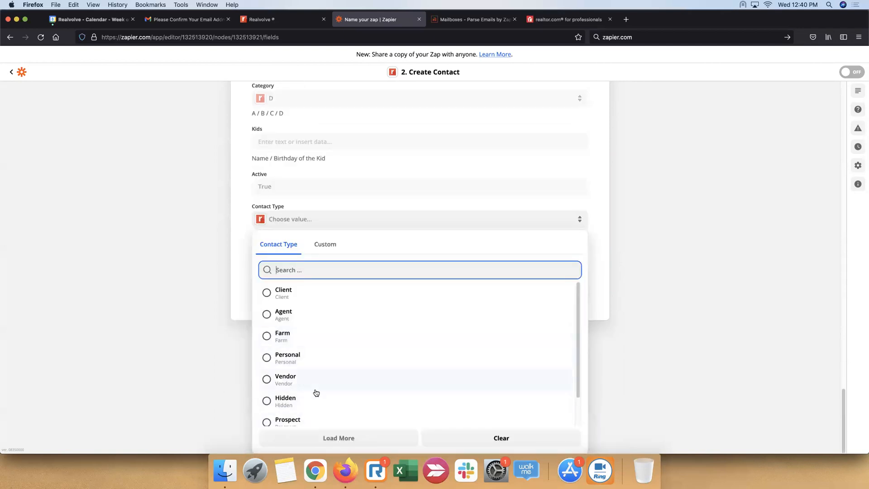
pyautogui.click(317, 418)
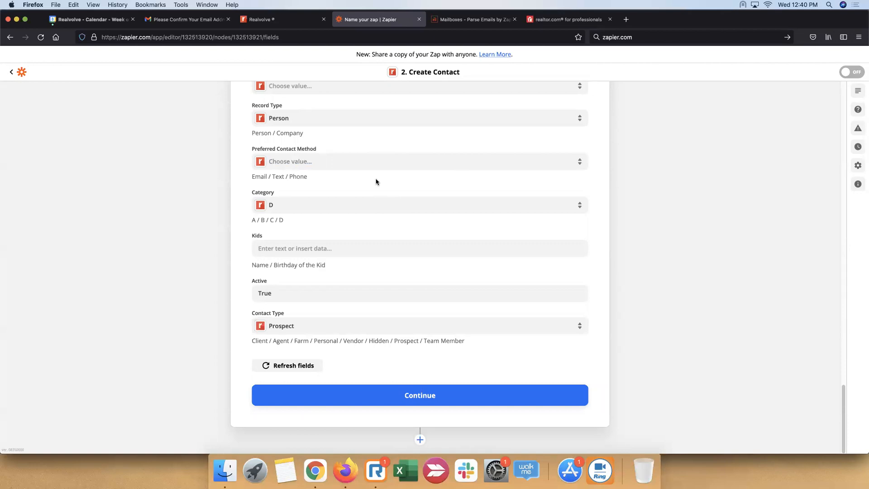
# Switch to Realvolve, search the records for "test", clear the search and return to the Zap's Create Contact setup
pyautogui.scroll(20, 378, 188)
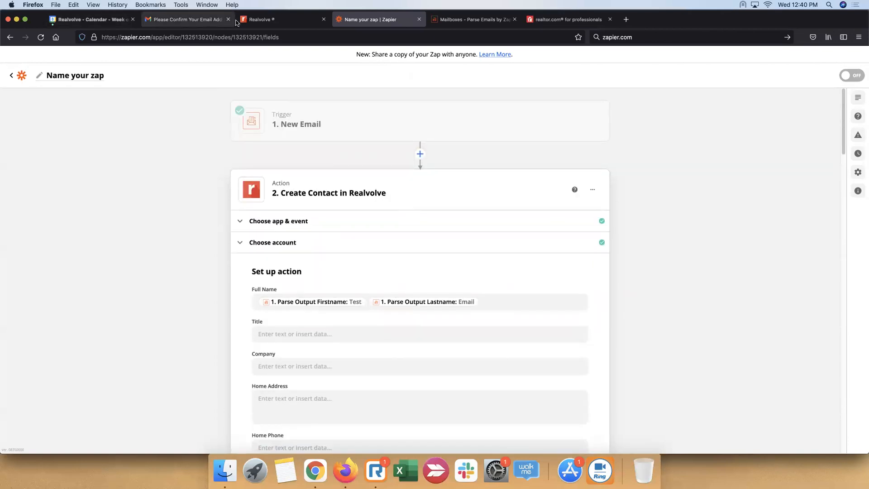
pyautogui.click(265, 20)
pyautogui.click(278, 83)
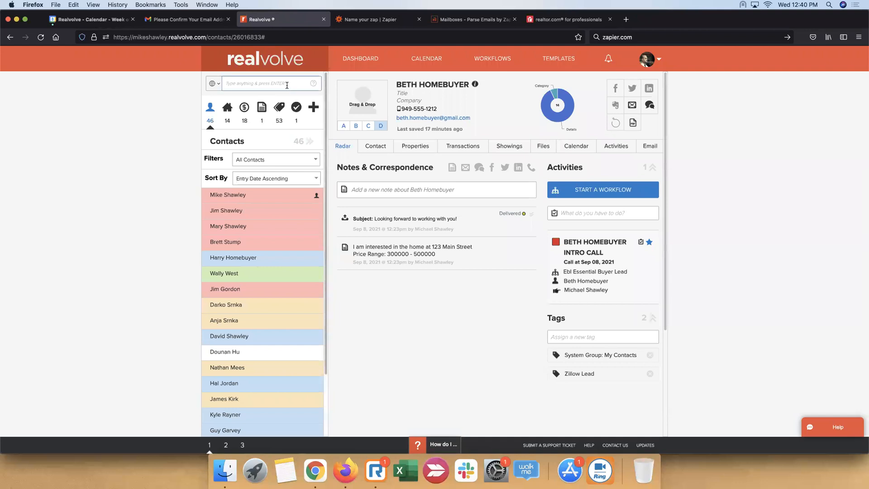
pyautogui.write('test')
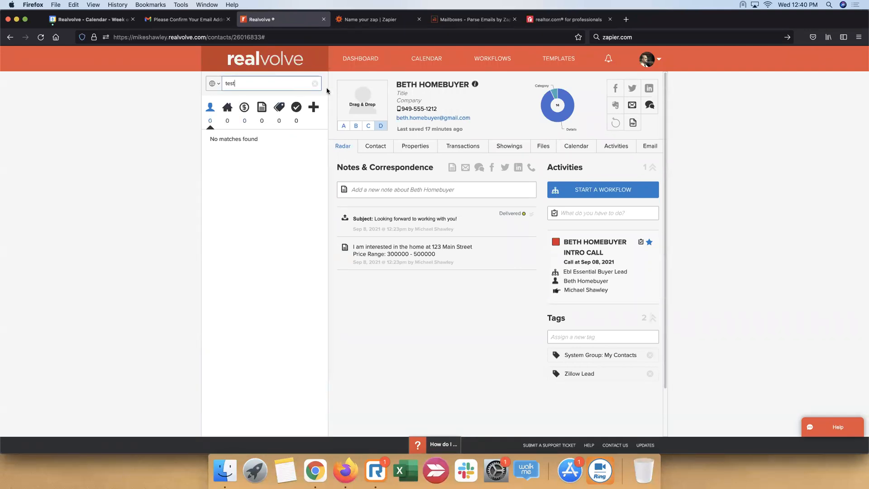
pyautogui.click(314, 84)
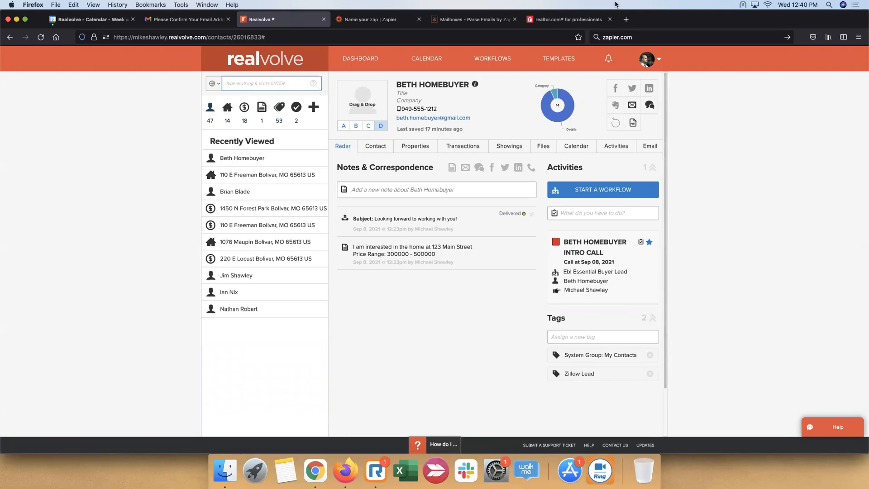
pyautogui.click(383, 19)
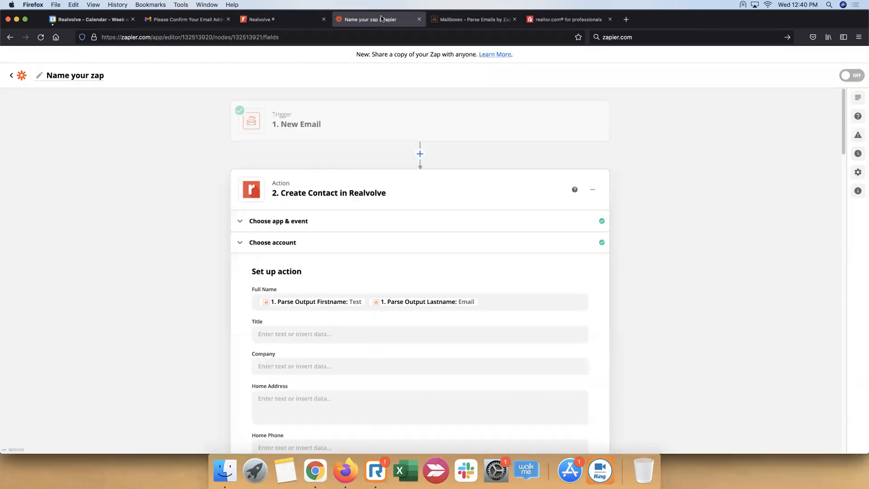
pyautogui.scroll(-15, 353, 386)
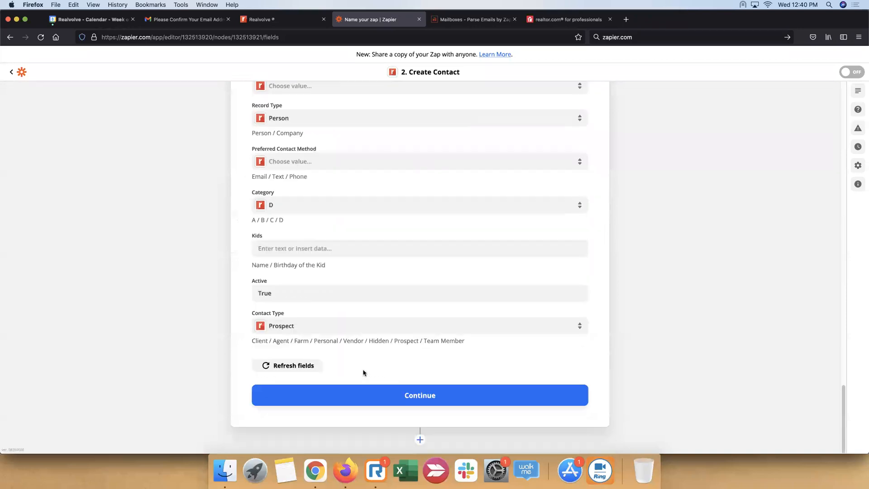
# Finish the Create Contact field setup and name the Zap "Realtor Leads"
pyautogui.click(447, 398)
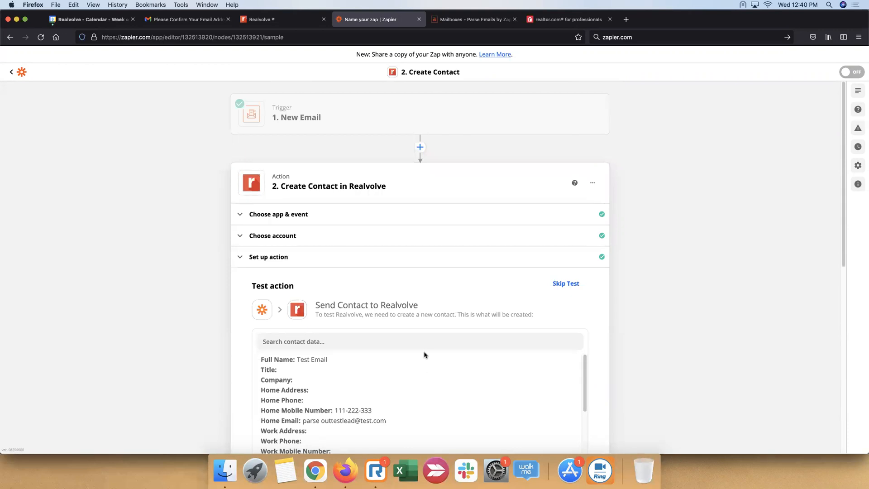
pyautogui.scroll(-8, 452, 236)
pyautogui.scroll(8, 386, 208)
pyautogui.click(102, 76)
pyautogui.write('Realtor Leads')
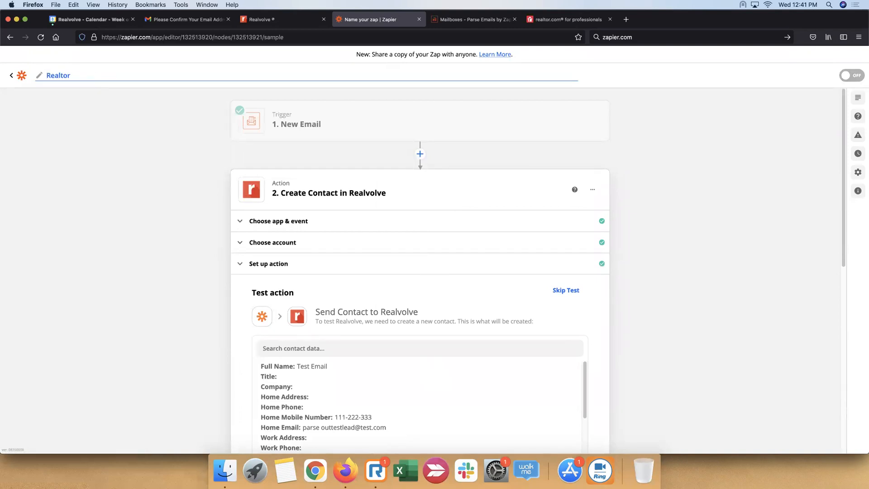
pyautogui.click(81, 167)
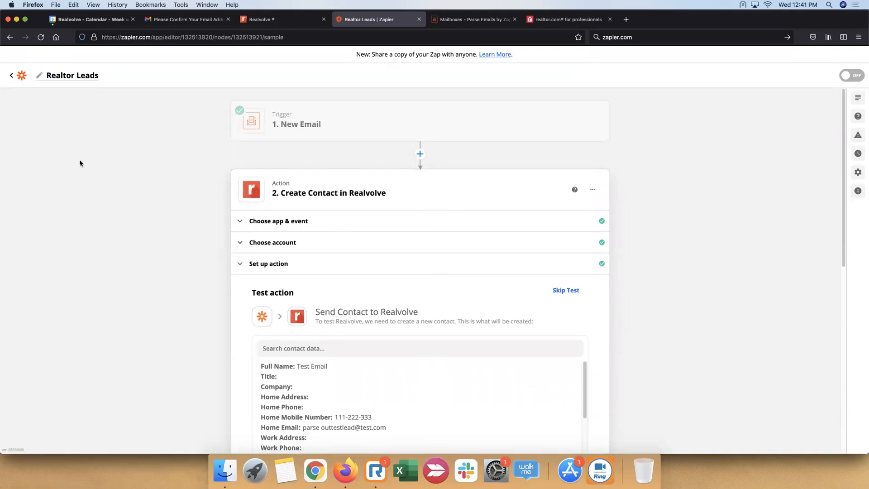
# Test the Create Contact action by sending the sample contact to Realvolve
pyautogui.scroll(-8, 466, 374)
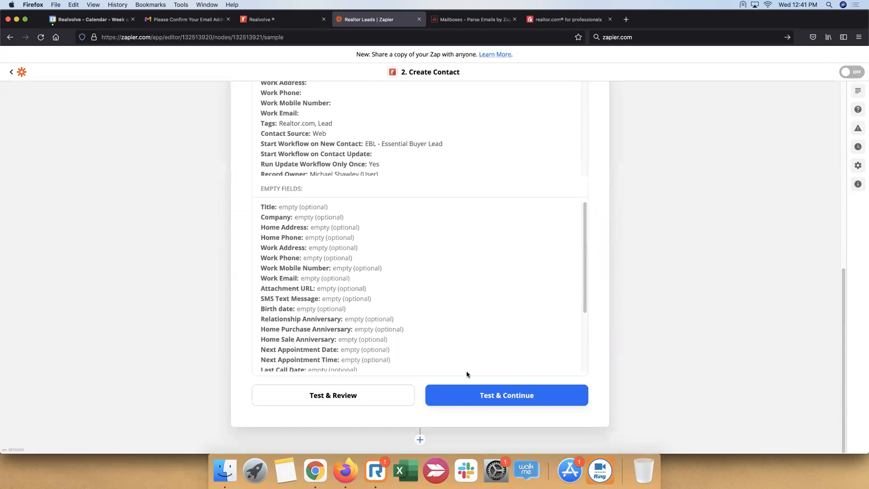
pyautogui.click(512, 400)
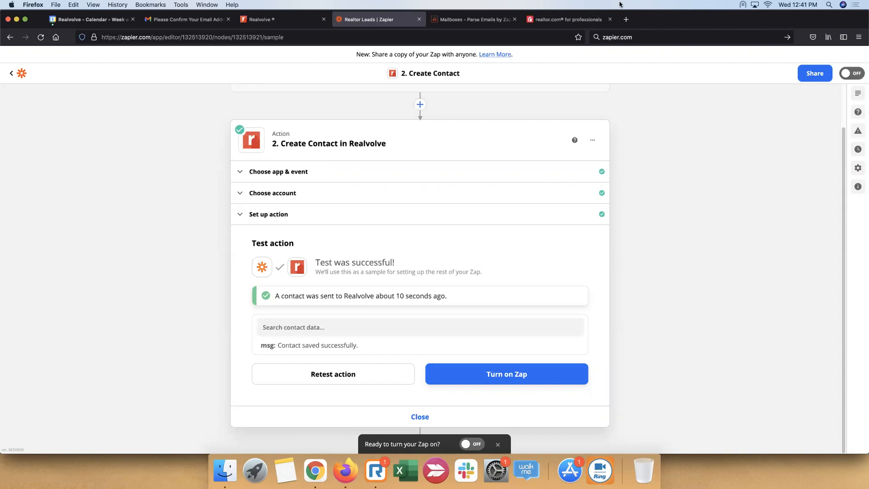
# Switch to Realvolve and check the dashboard's recent records, notes and activities for the test contact, reloading the page
pyautogui.click(270, 20)
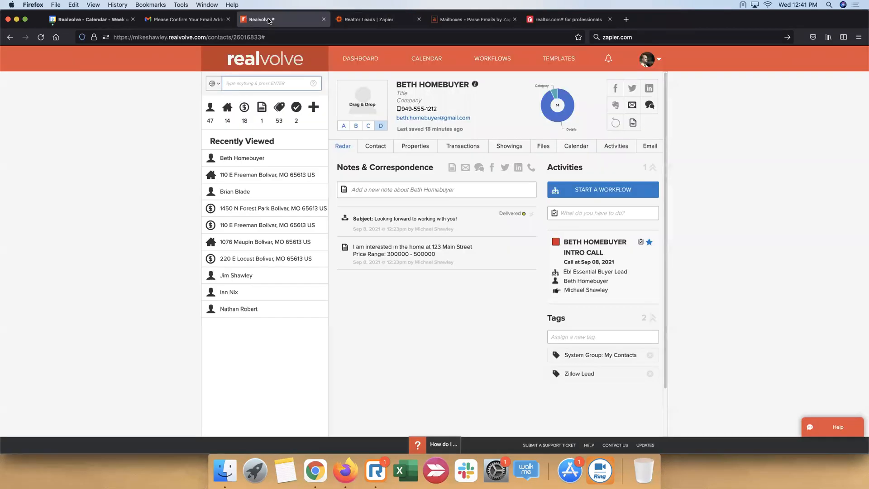
pyautogui.click(360, 59)
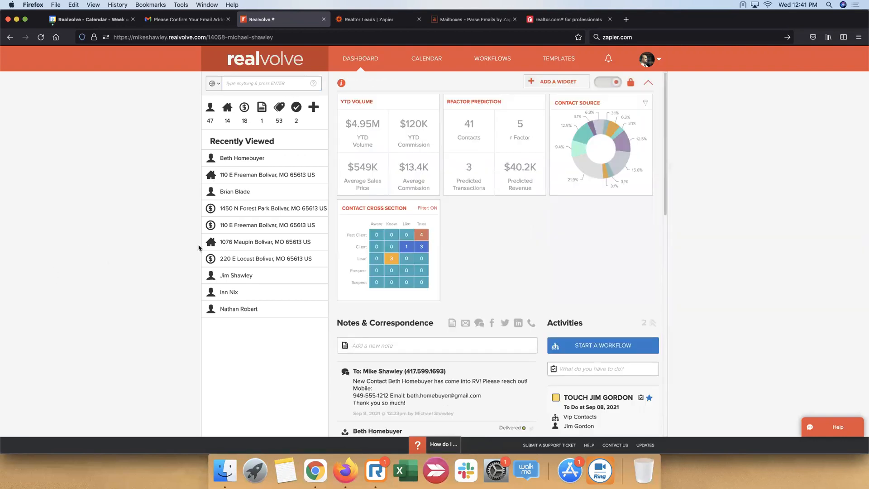
pyautogui.scroll(-5, 552, 216)
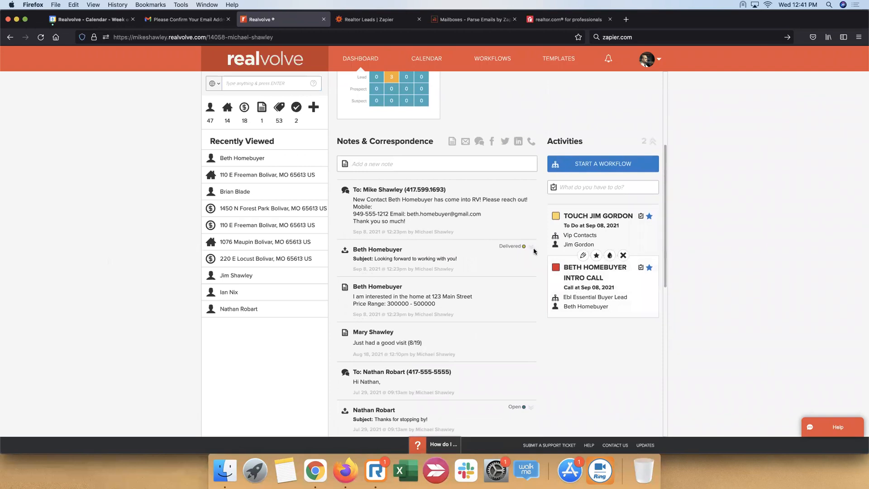
pyautogui.click(41, 37)
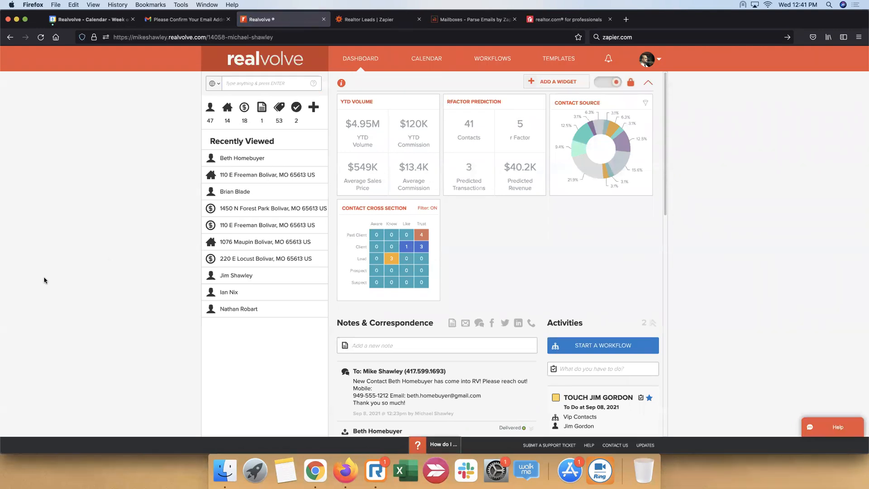
pyautogui.scroll(-5, 408, 272)
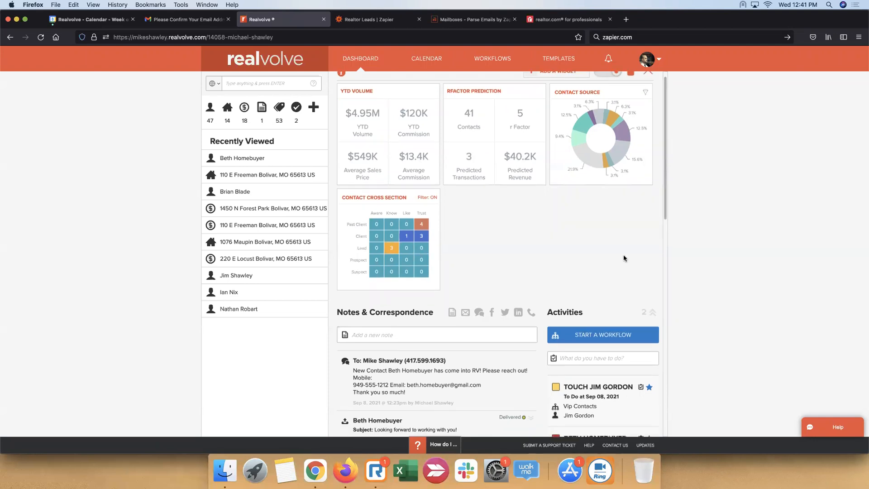
pyautogui.scroll(5, 616, 259)
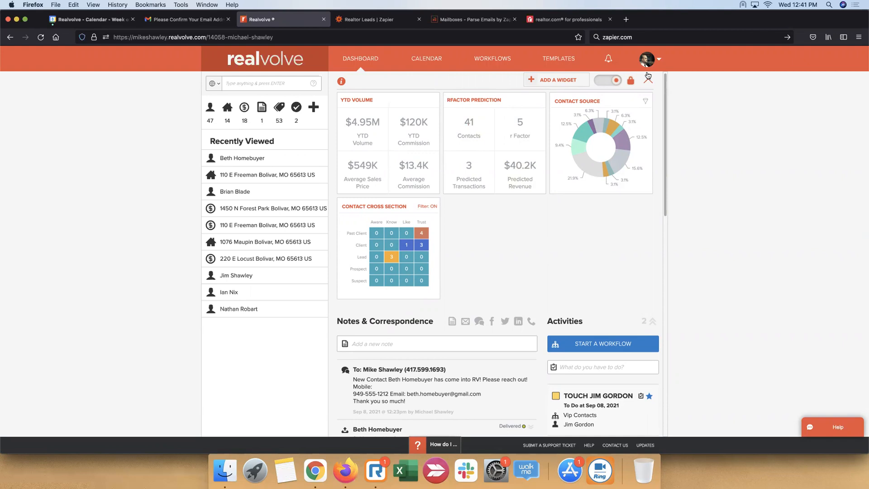
pyautogui.click(41, 38)
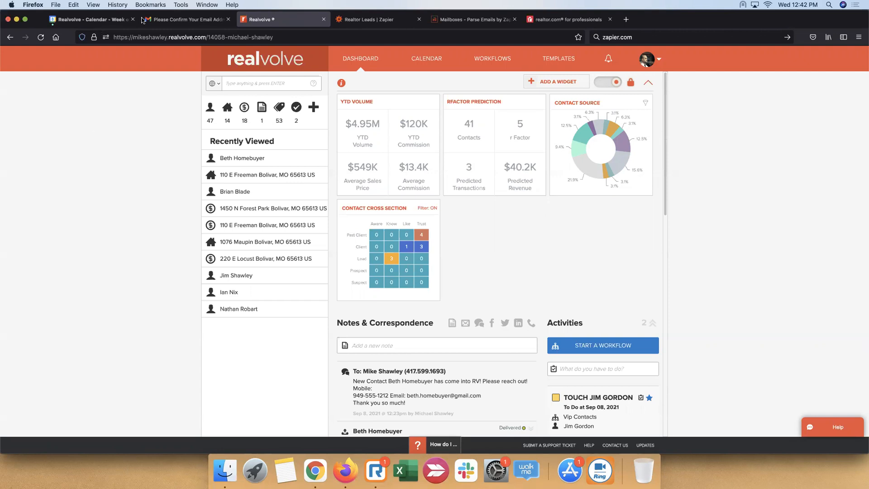
# Return to the Zap in Zapier, turn it on without sharing a copy, and open the list of Zaps
pyautogui.click(387, 29)
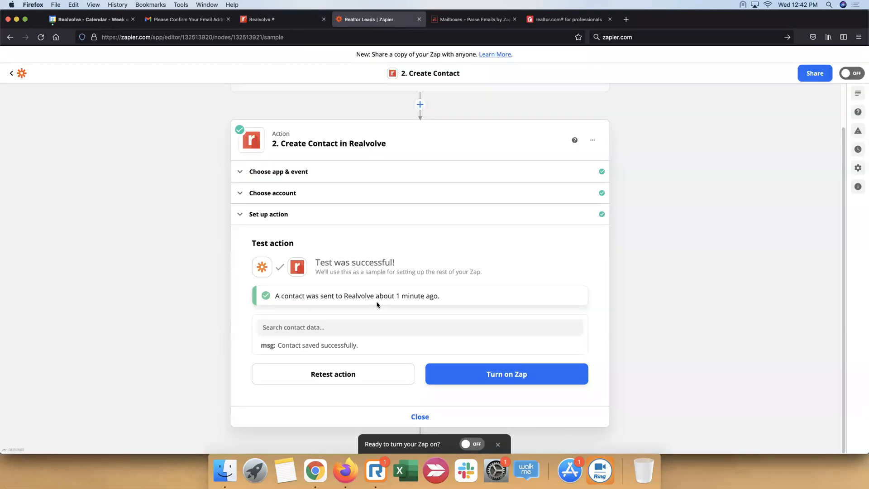
pyautogui.click(515, 380)
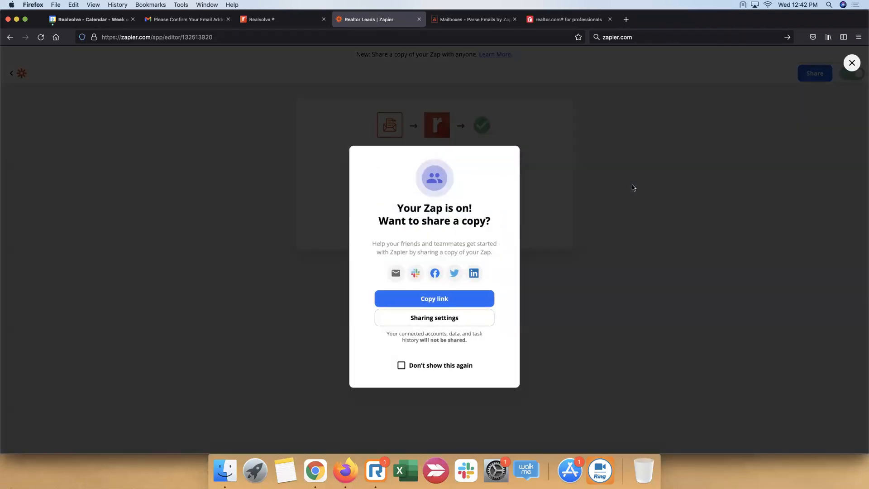
pyautogui.click(690, 130)
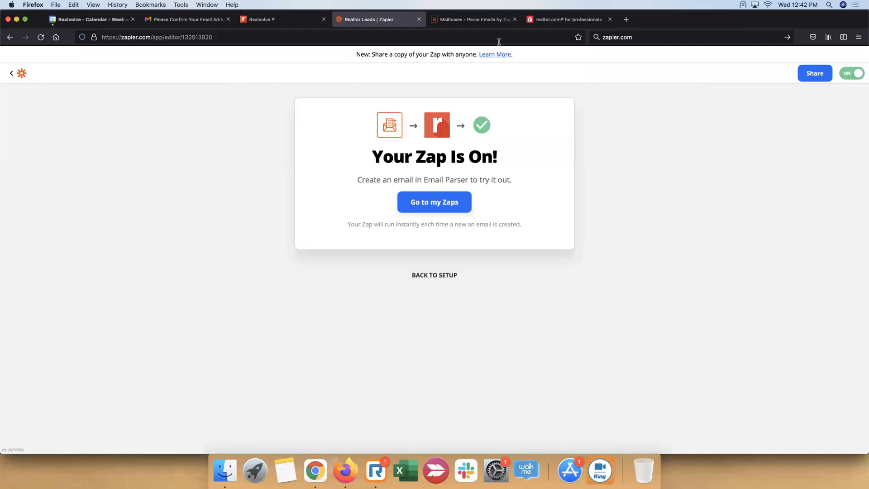
pyautogui.click(446, 208)
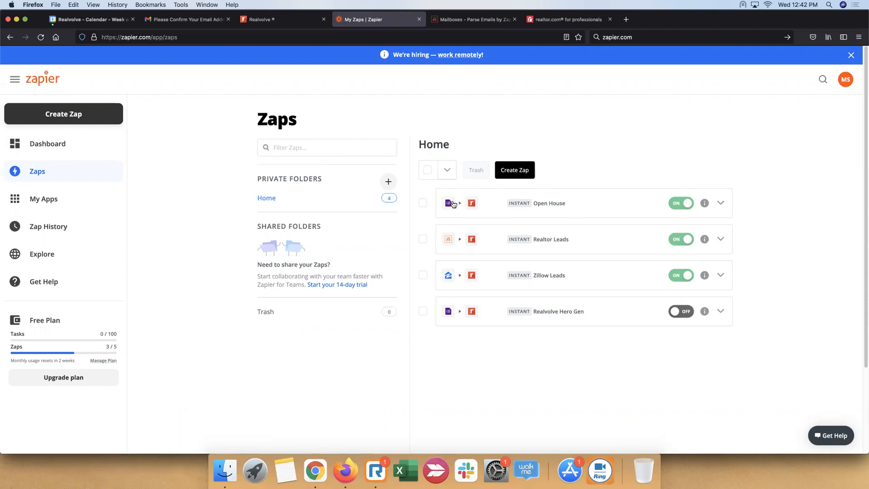
# Switch to Realvolve, create a new contact filter for any contact tagged Lead, and show the matches in the full contact list
pyautogui.click(293, 20)
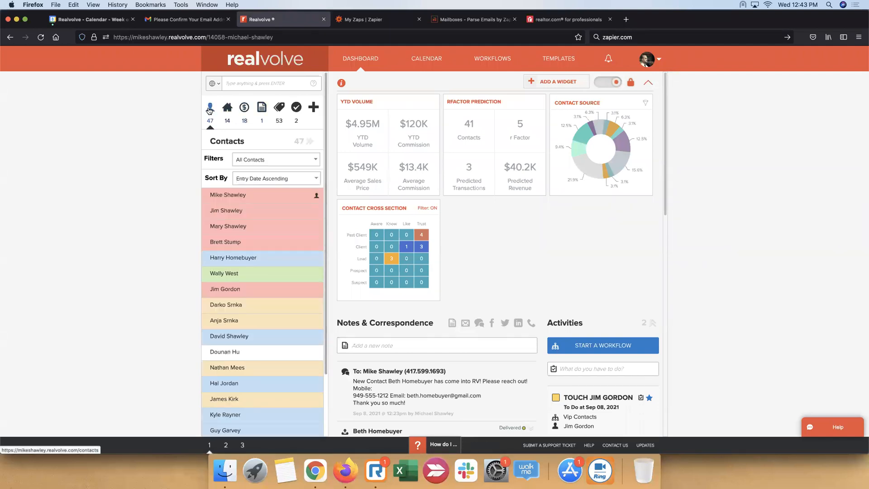
pyautogui.click(317, 159)
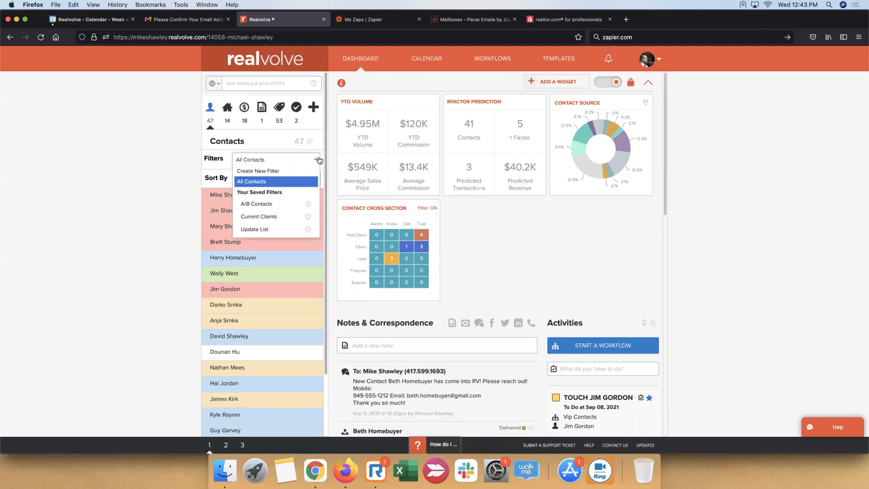
pyautogui.click(291, 171)
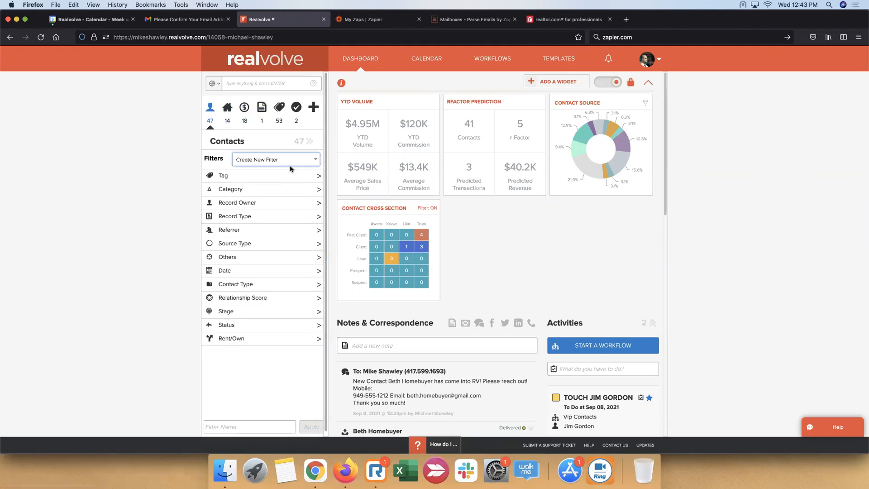
pyautogui.click(296, 176)
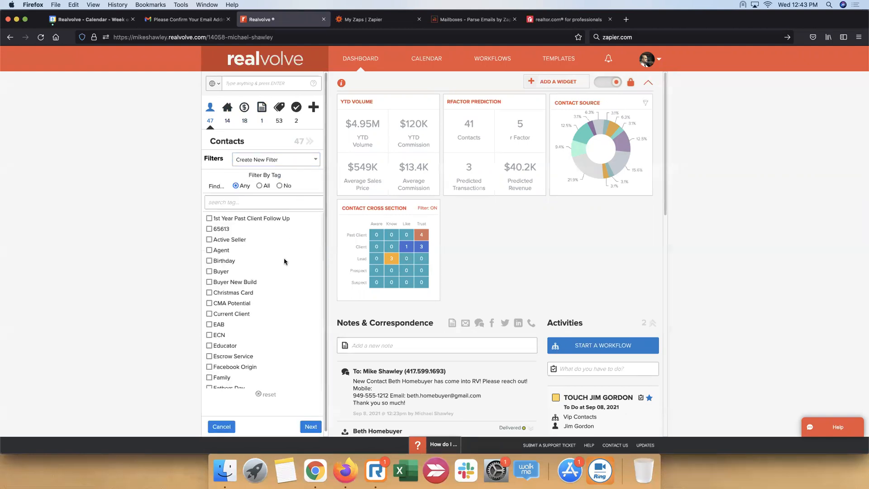
pyautogui.scroll(-3, 264, 312)
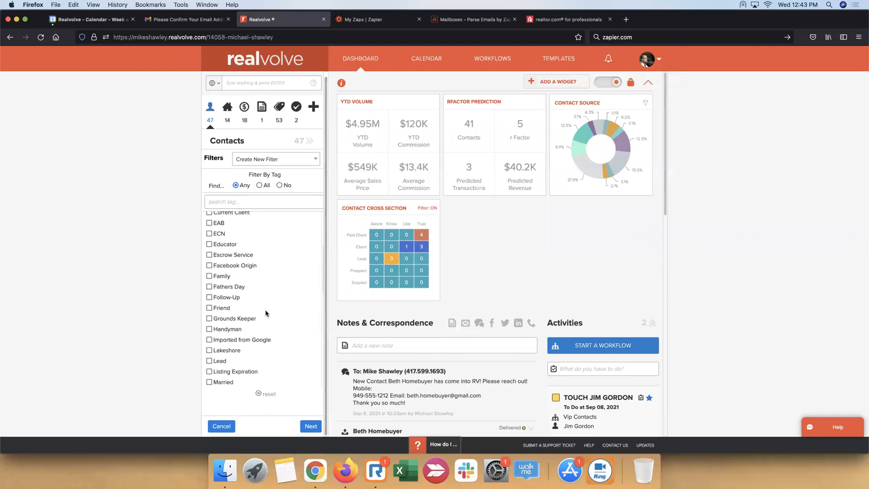
pyautogui.click(216, 363)
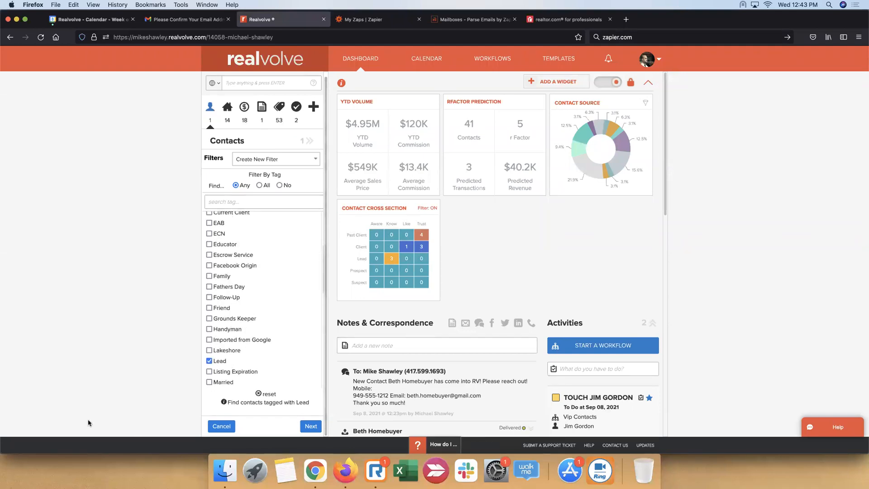
pyautogui.click(310, 430)
pyautogui.click(310, 141)
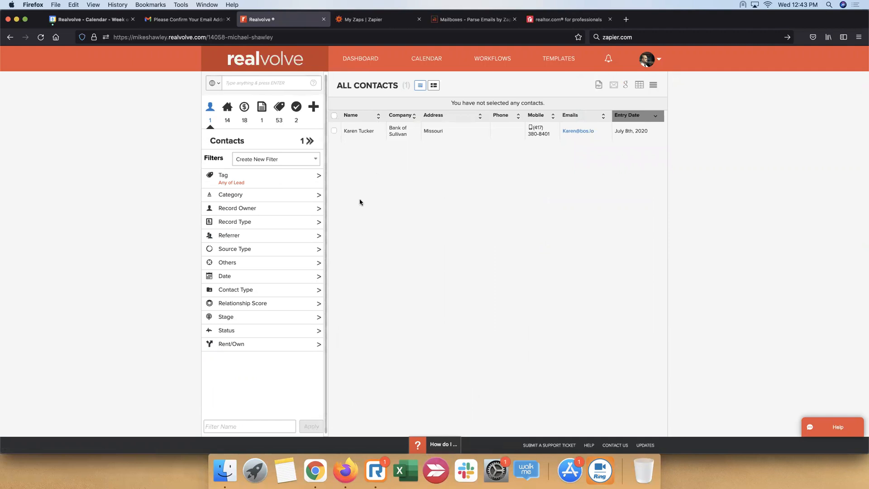
# Name the filter "Realtor/Zillow Leads" and apply it to save it
pyautogui.click(258, 426)
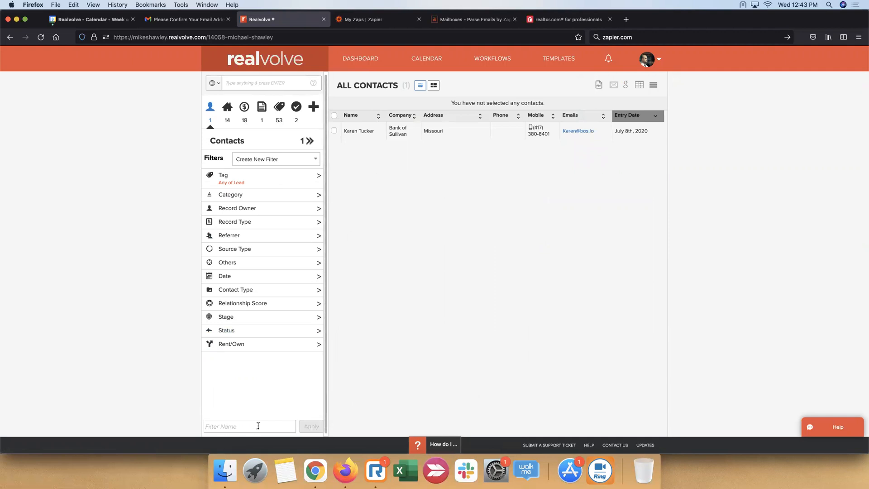
pyautogui.write('Realtor')
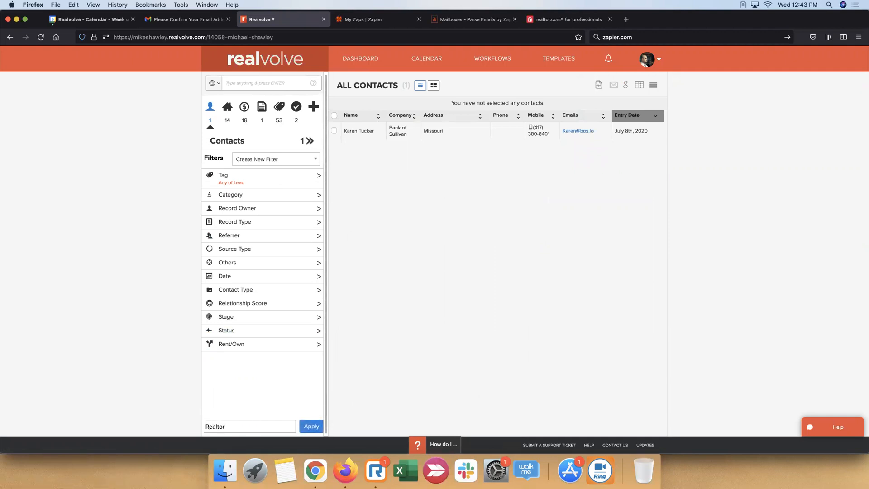
pyautogui.write('/Zap')
pyautogui.press('BackSpace')
pyautogui.press('BackSpace')
pyautogui.press('BackSpace')
pyautogui.write('illow Leads')
pyautogui.click(312, 427)
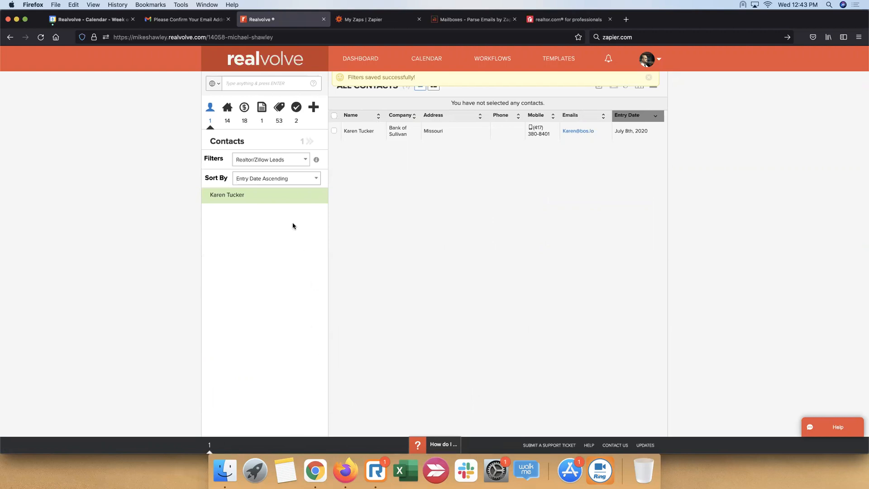
# Sort the filtered contacts by Entry Date Descending
pyautogui.click(314, 181)
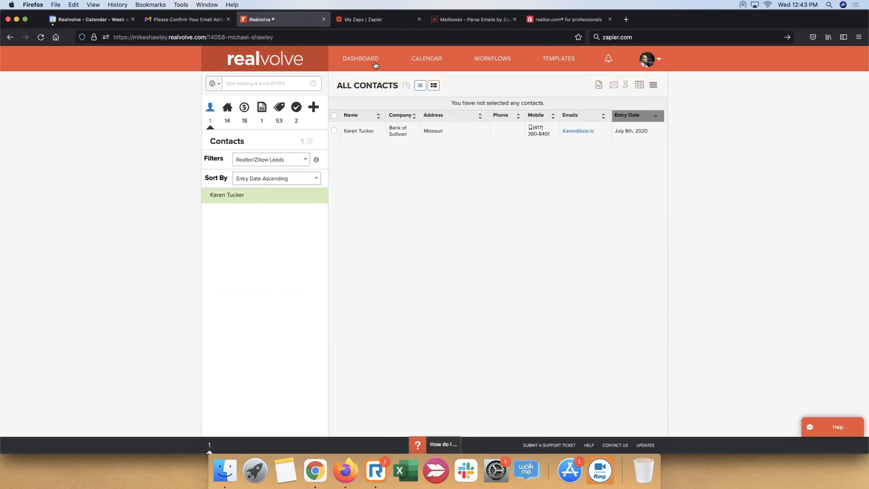
pyautogui.click(360, 58)
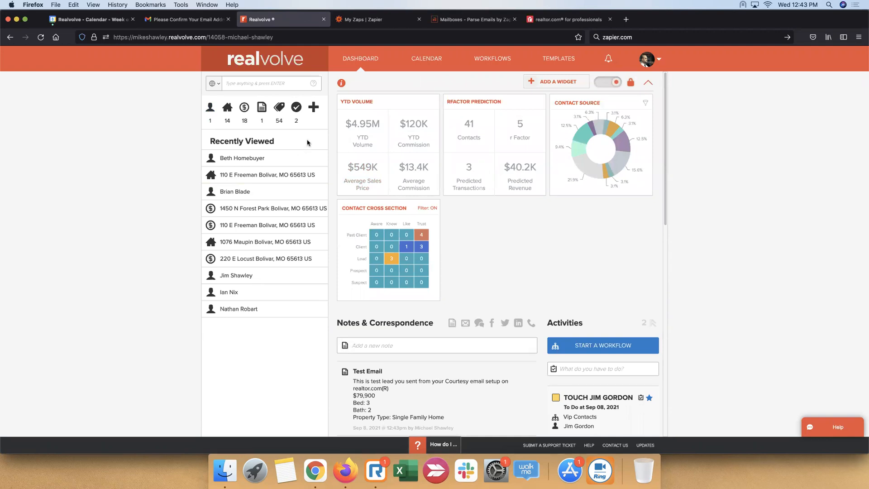
pyautogui.click(210, 108)
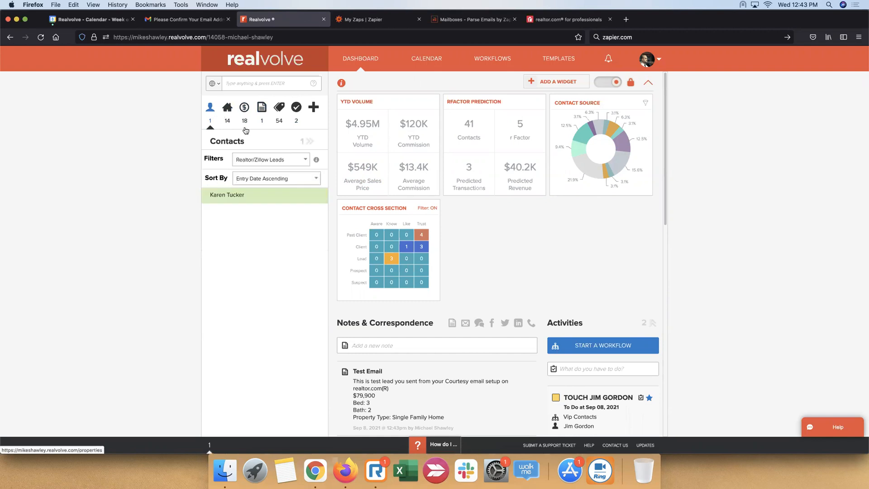
pyautogui.click(311, 180)
pyautogui.scroll(-2, 276, 221)
pyautogui.click(286, 200)
pyautogui.click(80, 116)
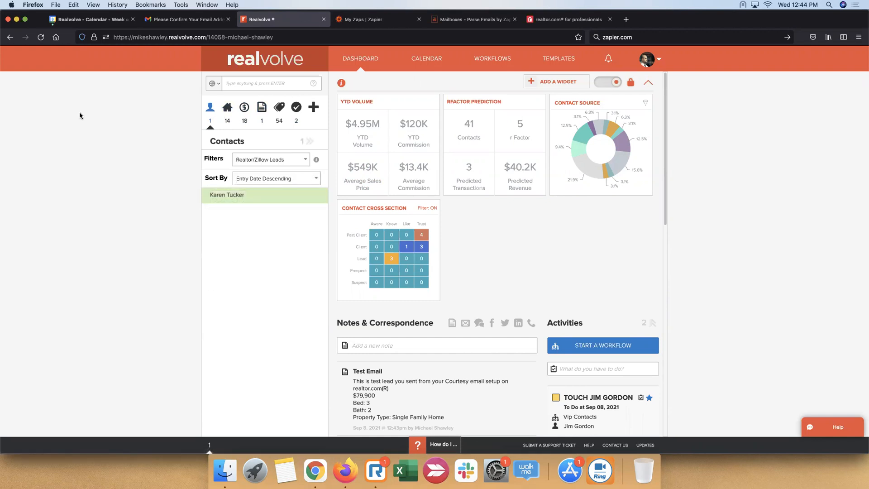
# Reopen the contacts from the dashboard and select the saved Realtor/Zillow Leads filter to check for the test contact
pyautogui.click(372, 61)
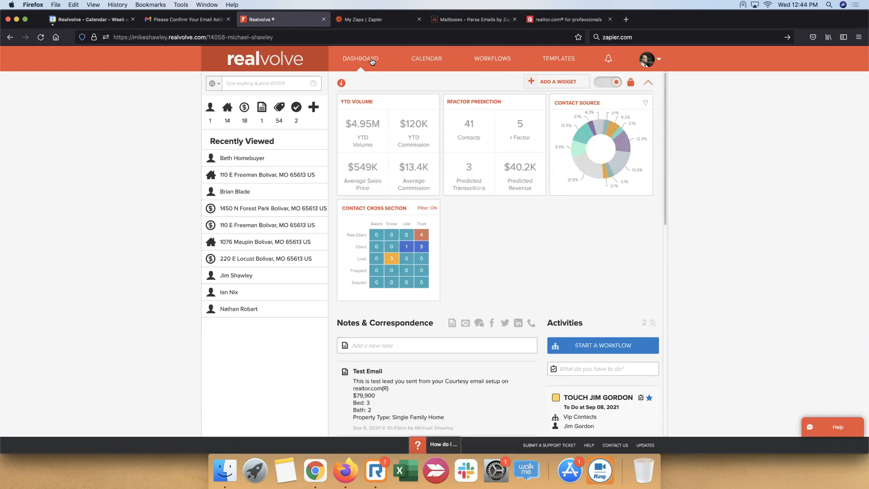
pyautogui.click(214, 111)
pyautogui.click(252, 164)
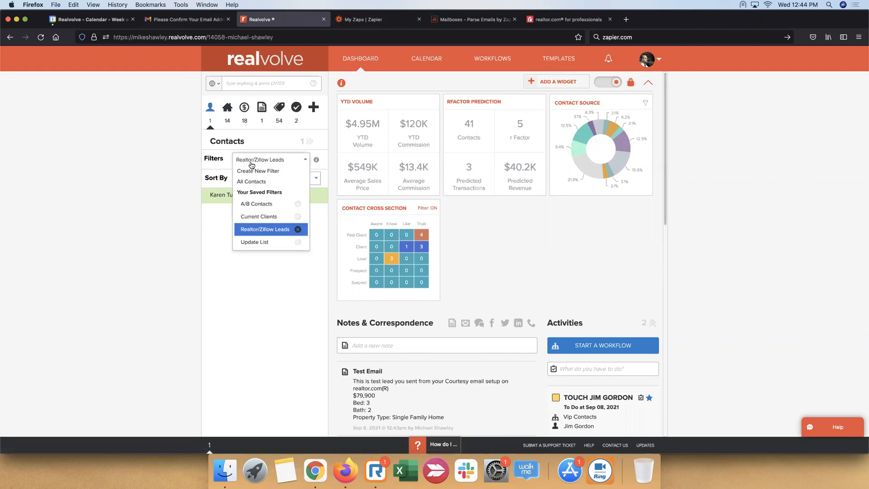
pyautogui.click(281, 232)
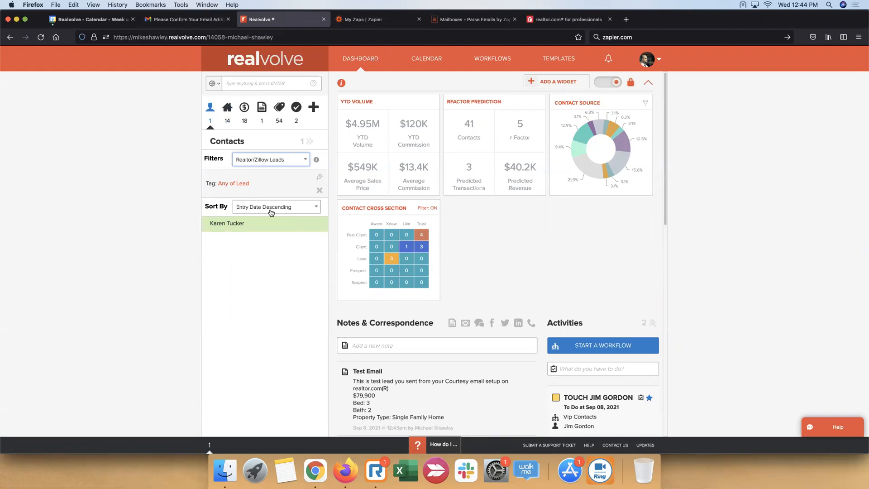
# Go back to the dashboard, reload it and examine the Test Email lead note under Notes & Correspondence
pyautogui.click(361, 60)
pyautogui.click(39, 40)
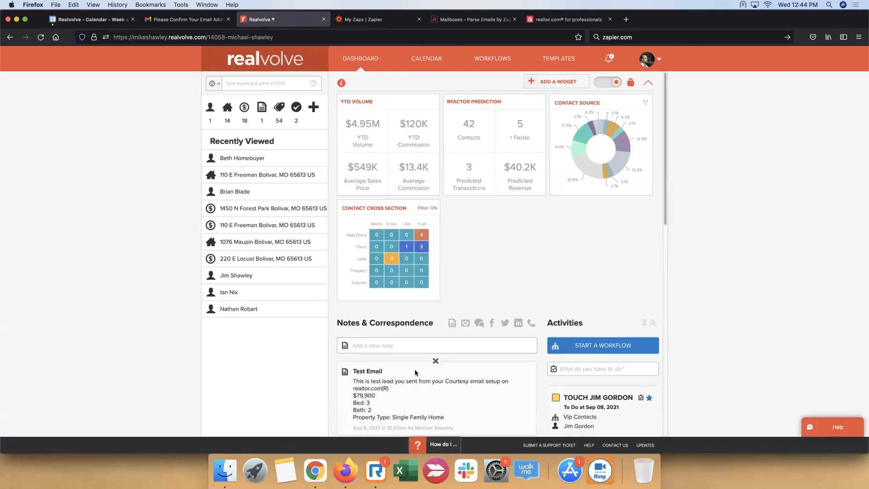
pyautogui.scroll(-4, 416, 372)
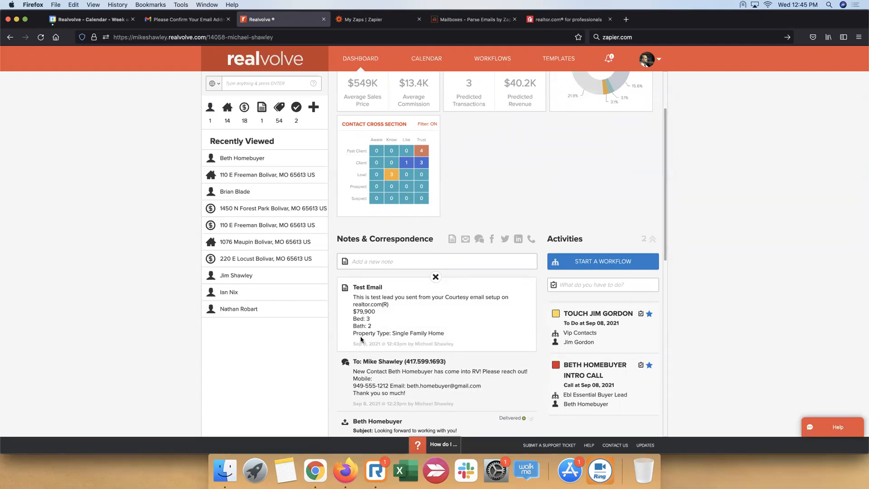
# Switch to Zapier, open the Realtor Leads Zap and expand the action setup of Create Contact in Realvolve
pyautogui.click(388, 18)
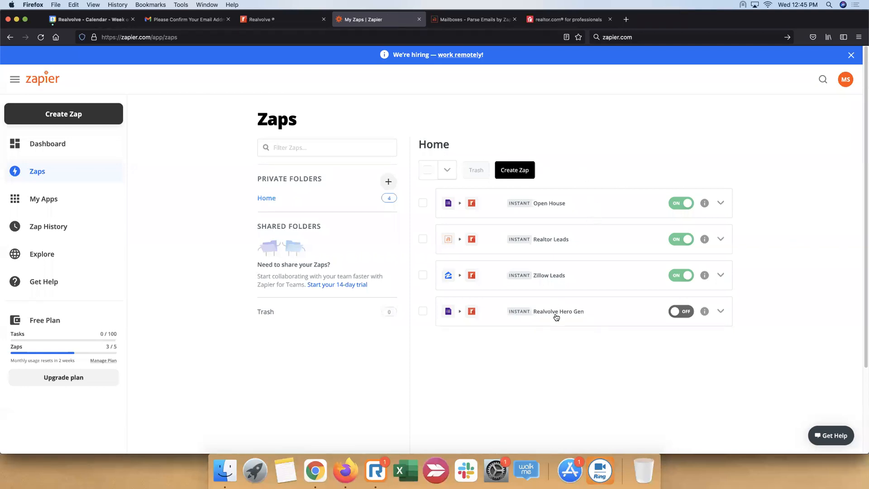
pyautogui.click(553, 242)
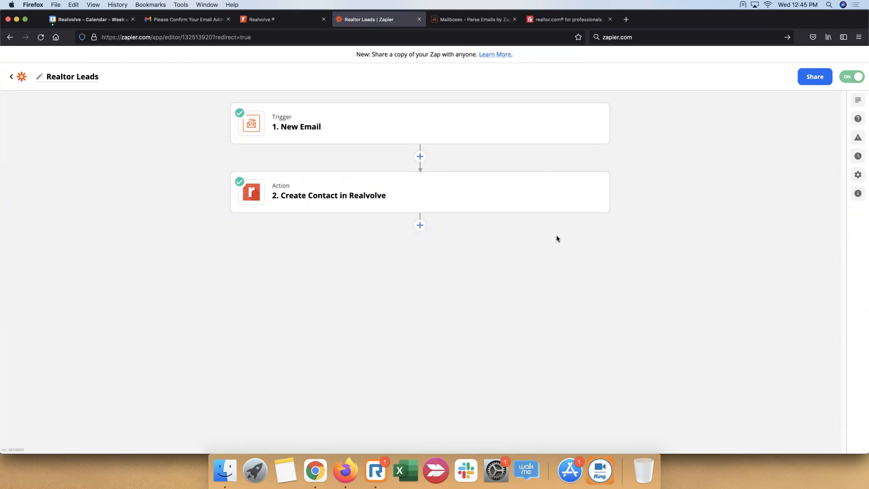
pyautogui.click(370, 197)
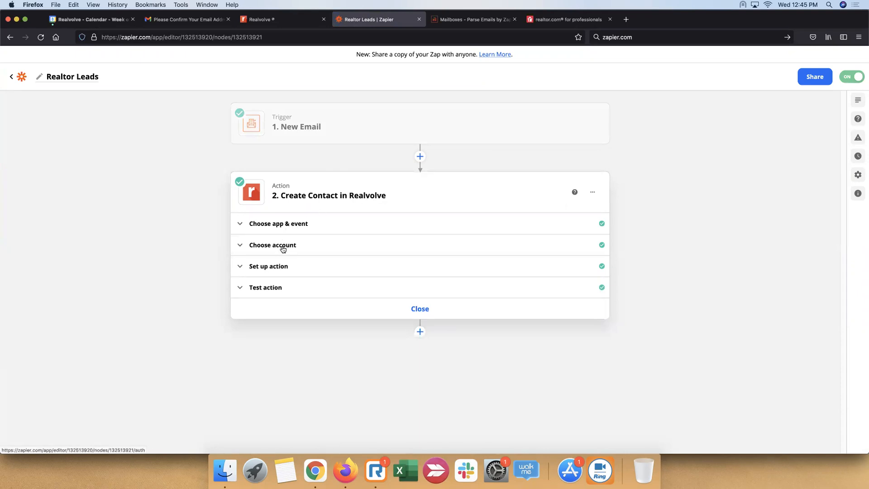
pyautogui.click(274, 269)
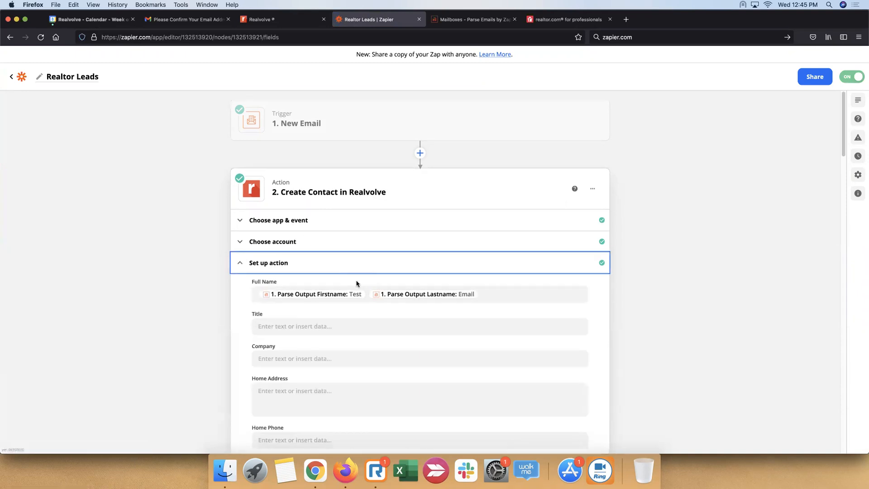
# In the action's Notes field, insert the label "Property Notes:" on its own line between the parsed note and the property info
pyautogui.scroll(-4, 356, 284)
pyautogui.scroll(-4, 356, 284)
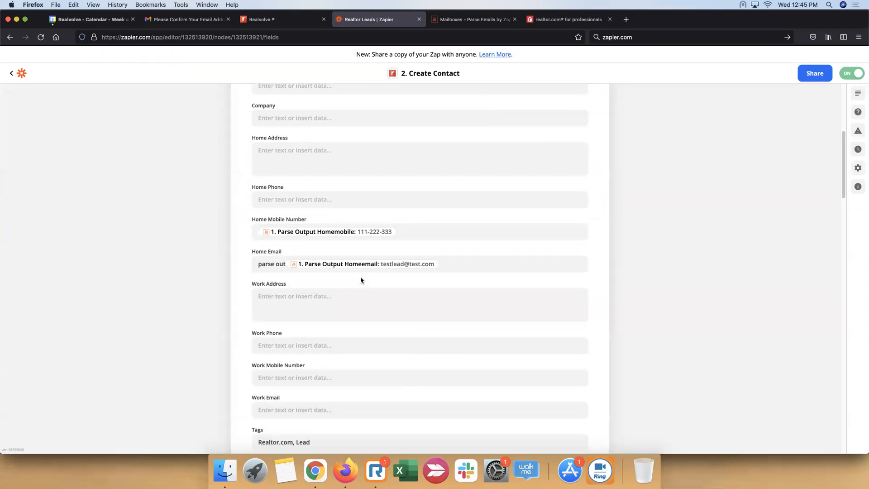
pyautogui.scroll(-5, 360, 277)
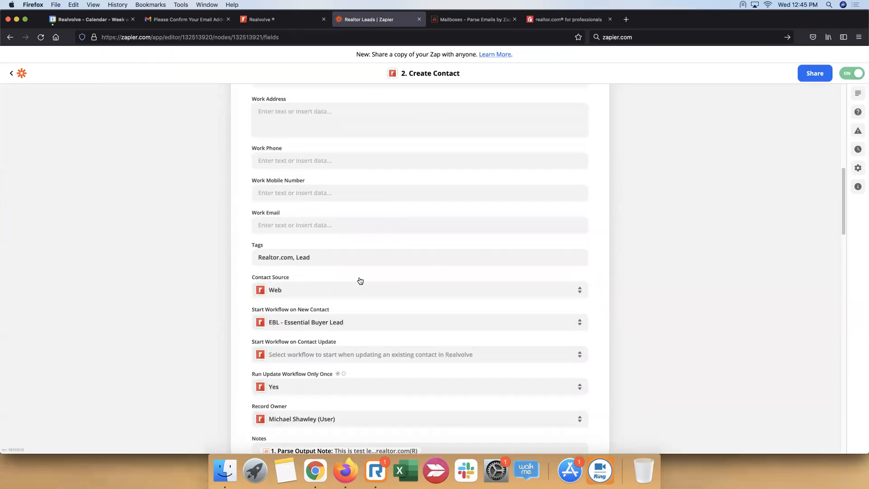
pyautogui.scroll(-9, 361, 278)
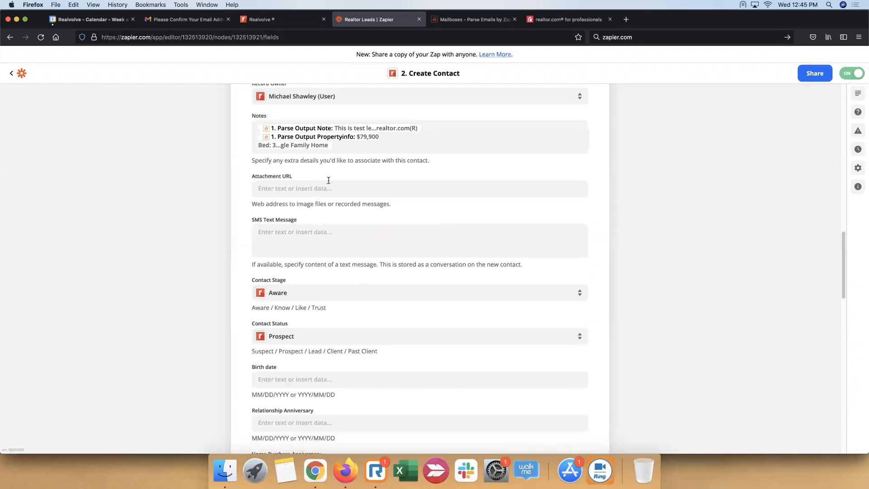
pyautogui.scroll(2, 328, 179)
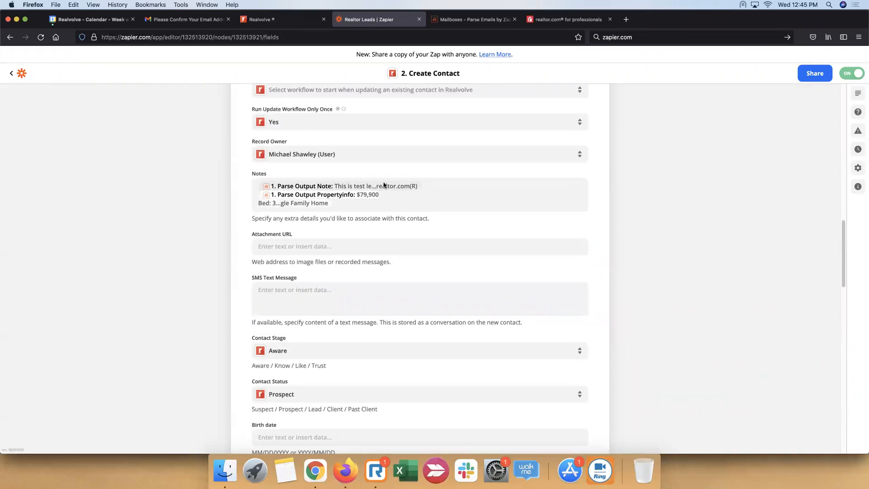
pyautogui.click(435, 186)
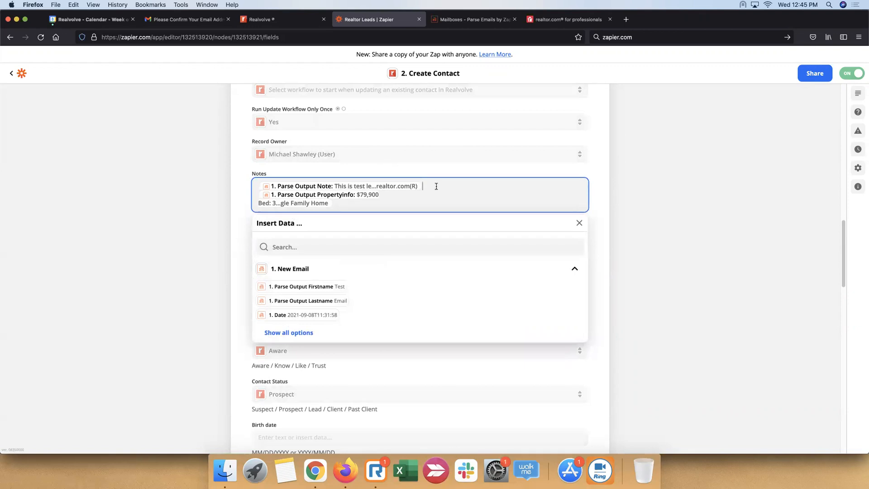
pyautogui.press('Return')
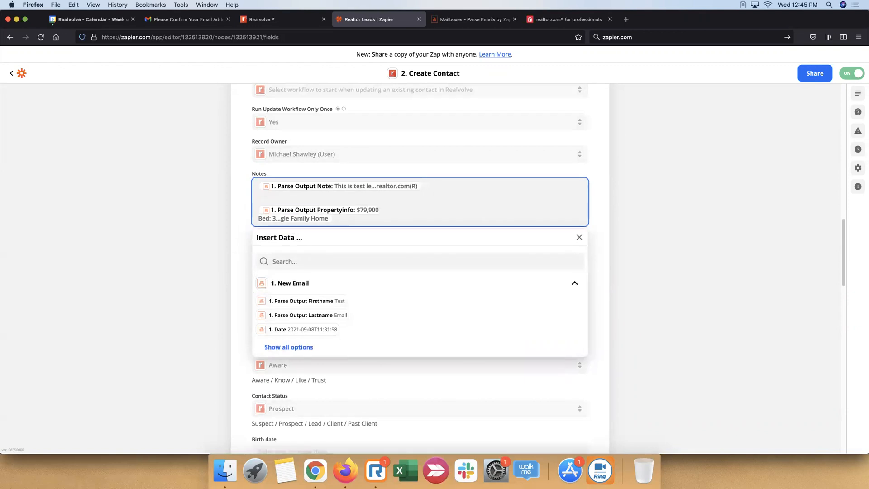
pyautogui.write('Property Notes')
pyautogui.click(257, 208)
pyautogui.click(670, 263)
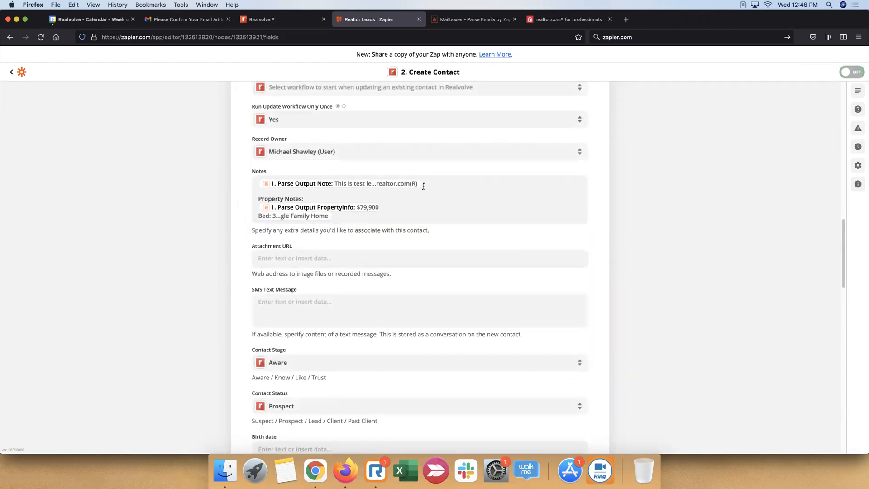
# Finish the action setup without rerunning the test, turn the Realtor Leads Zap back on and close the action
pyautogui.click(423, 183)
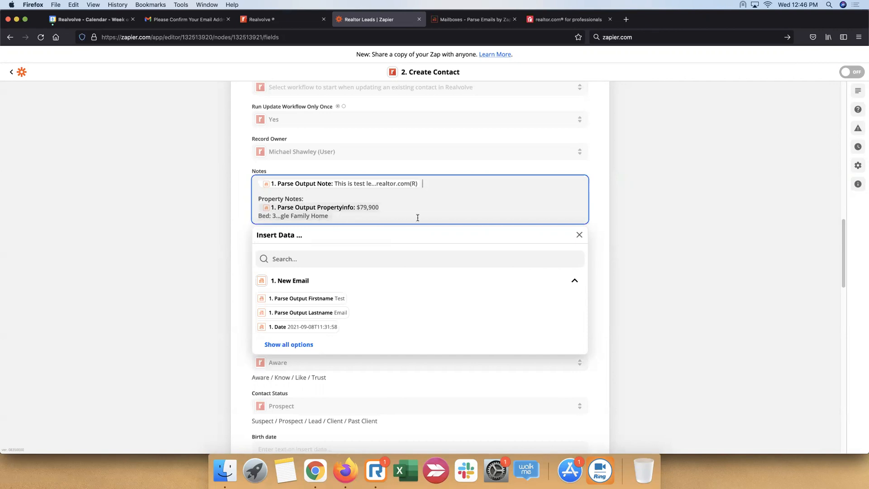
pyautogui.click(641, 199)
pyautogui.scroll(-10, 499, 225)
pyautogui.scroll(-5, 500, 225)
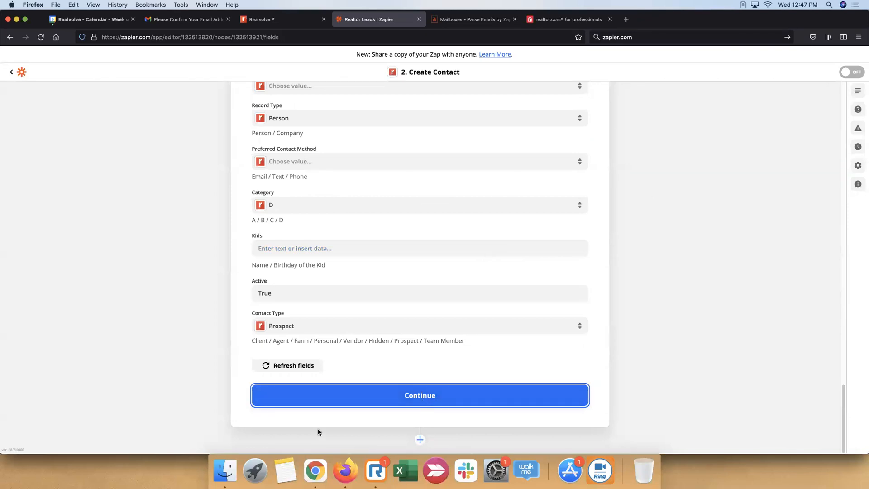
pyautogui.scroll(-2, 401, 352)
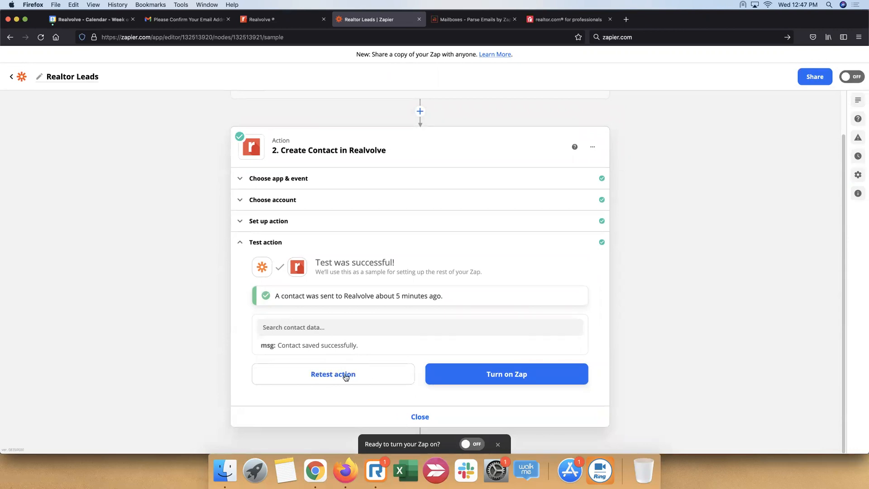
pyautogui.click(507, 376)
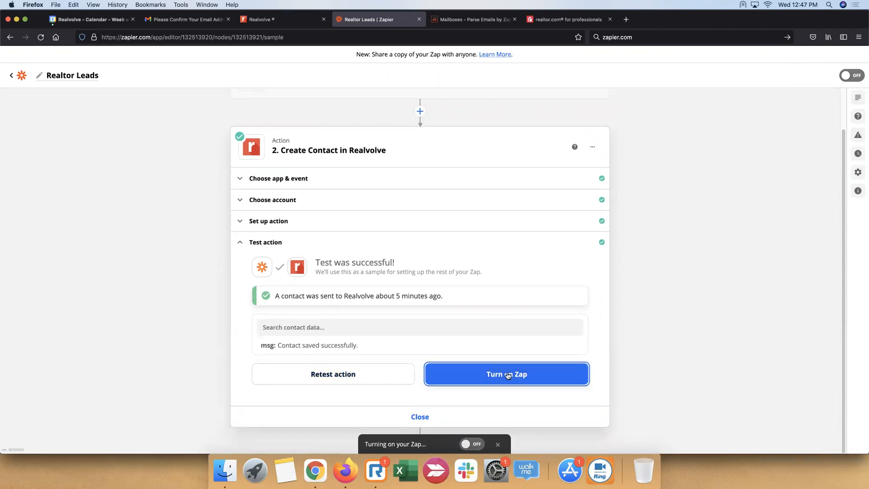
pyautogui.click(388, 415)
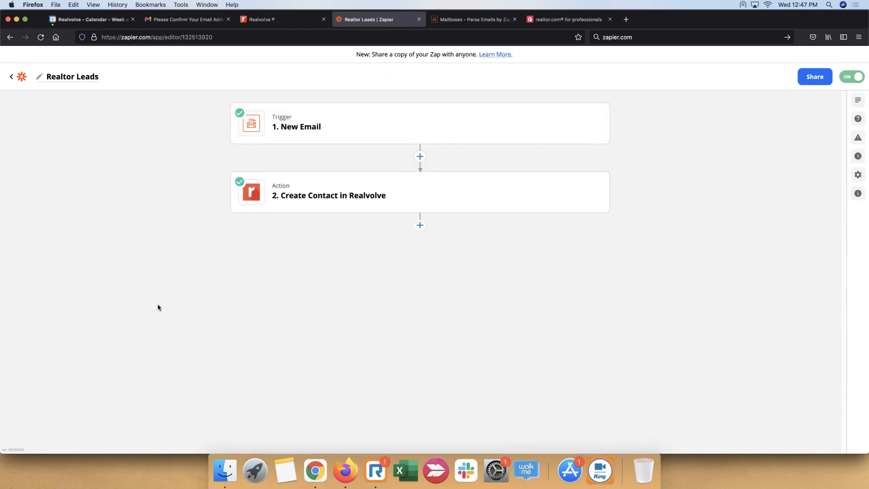
# Return to the Zaps list, move the Realvolve Hero Gen Zap to the trash and dismiss the notice
pyautogui.click(22, 78)
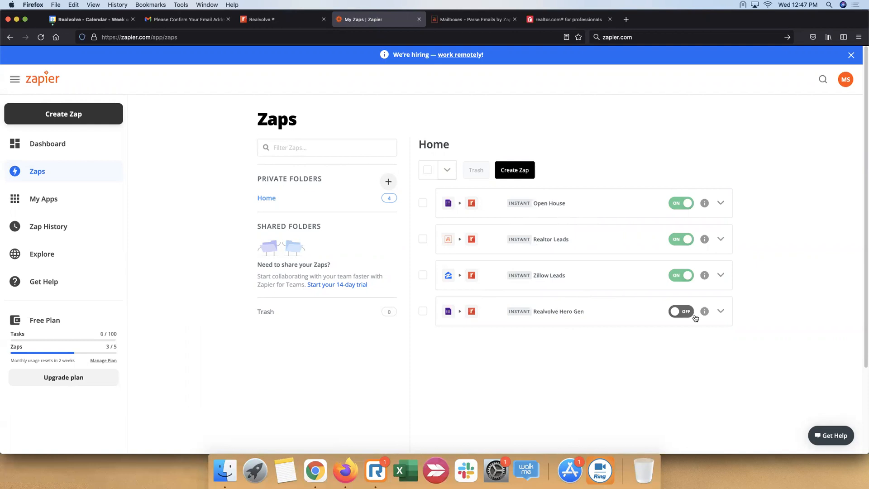
pyautogui.click(721, 311)
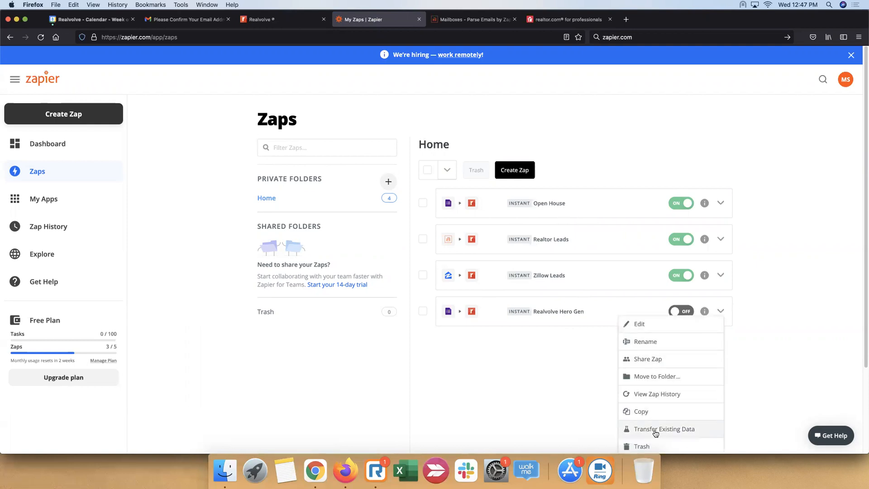
pyautogui.click(654, 446)
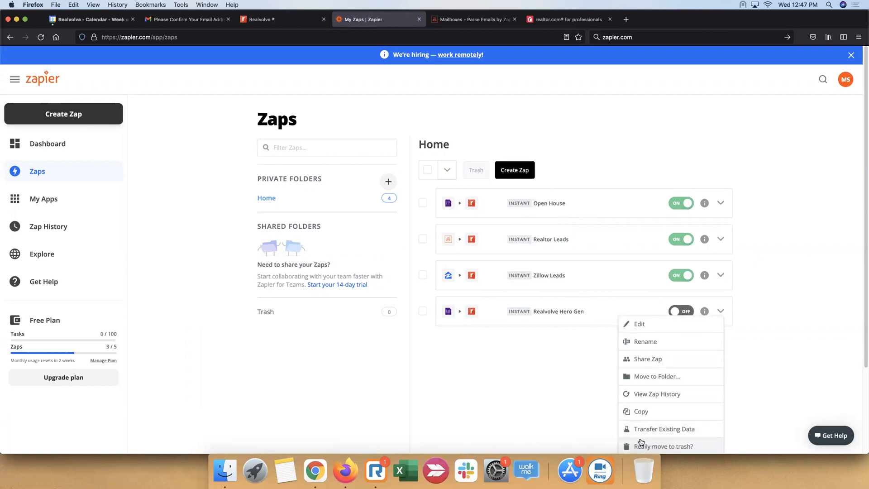
pyautogui.click(669, 446)
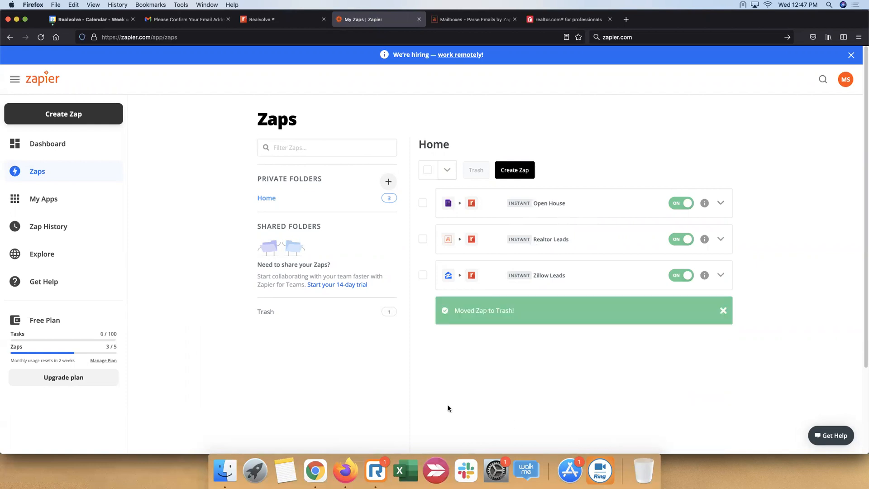
pyautogui.click(723, 311)
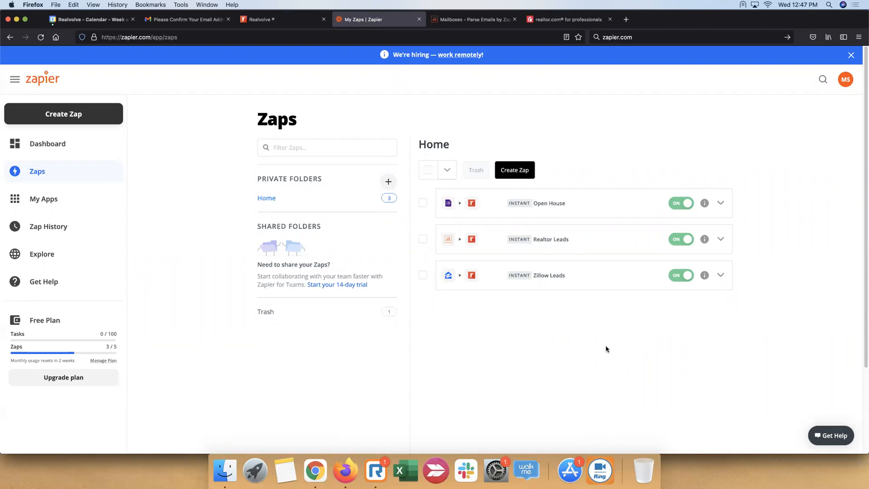
# Switch to the realtor.com lead settings and copy the parser mailbox address shown under Courtesy leads
pyautogui.click(473, 20)
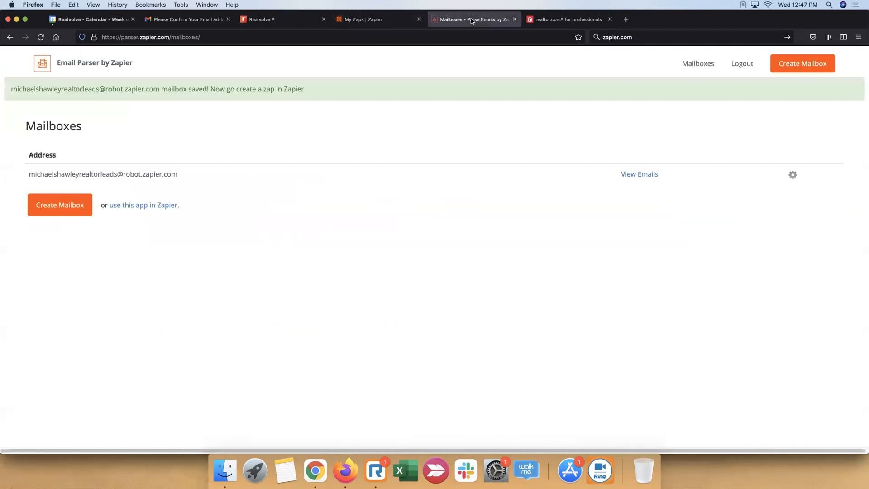
pyautogui.click(555, 25)
pyautogui.click(298, 295)
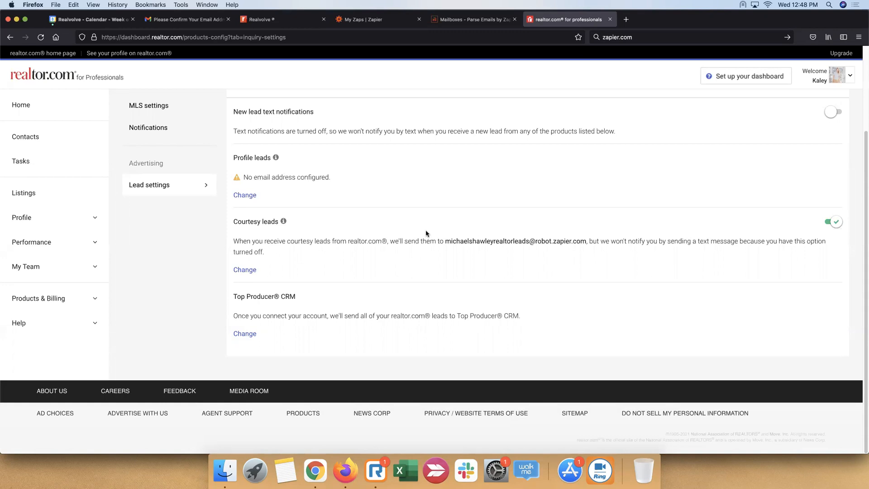
pyautogui.moveTo(446, 241); pyautogui.dragTo(587, 240)
pyautogui.press('super+c')
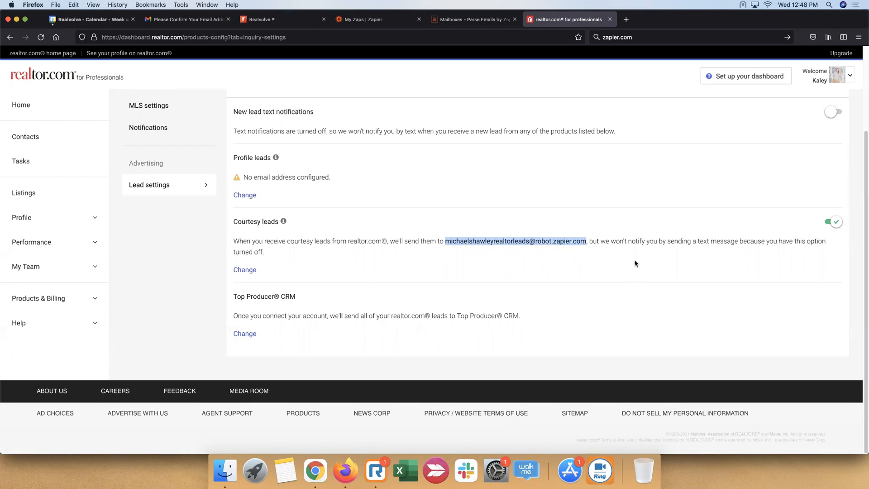
# Edit the Profile leads delivery, entering the copied parser mailbox address and setting the email type to Lead parsing
pyautogui.click(251, 196)
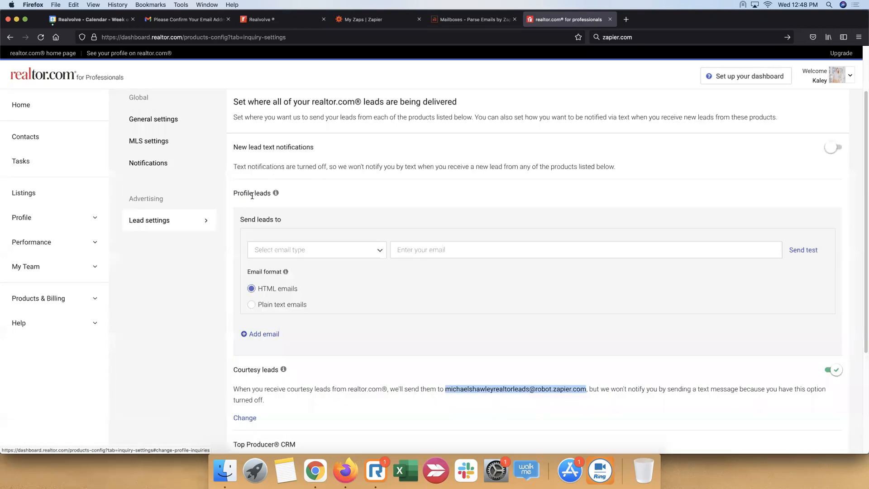
pyautogui.click(528, 250)
pyautogui.press('super+v')
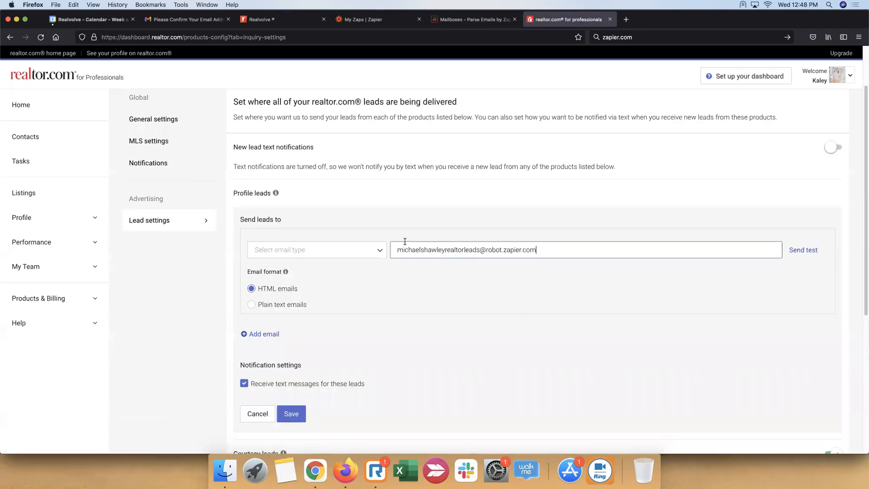
pyautogui.click(381, 252)
pyautogui.click(312, 206)
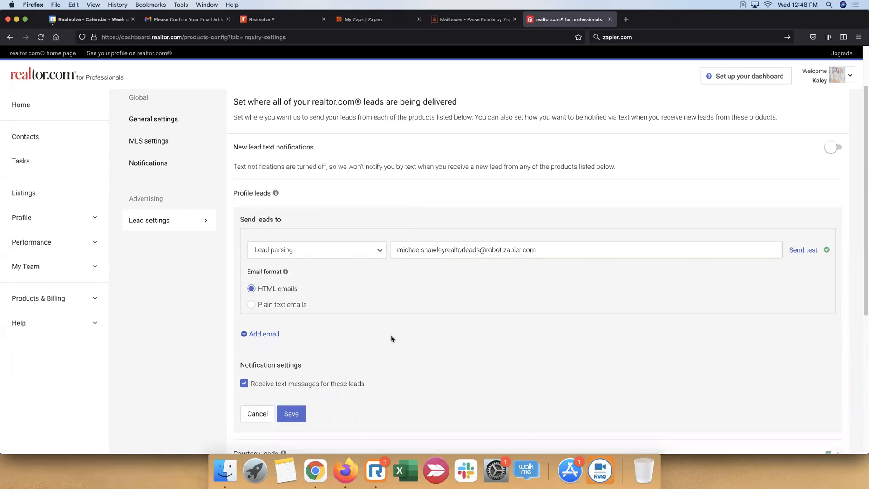
# Set Profile leads to plain text emails, turn off text messages for these leads and save the settings
pyautogui.click(261, 305)
pyautogui.click(277, 386)
pyautogui.click(291, 413)
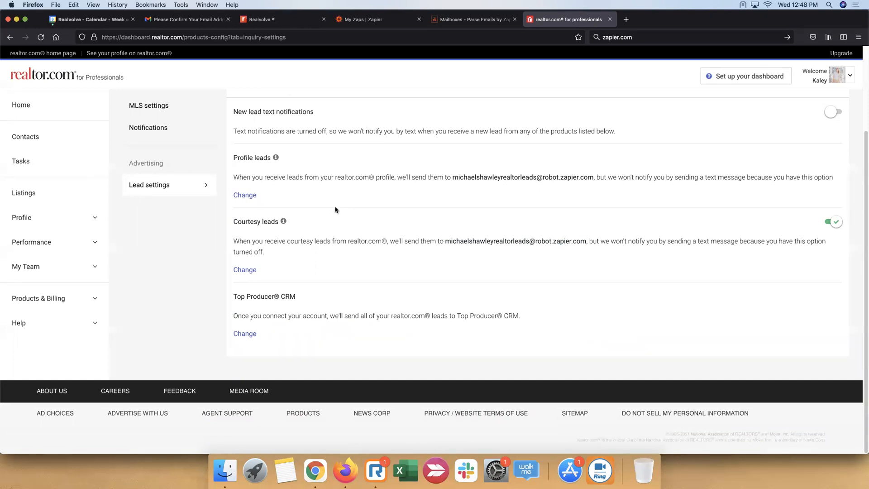
# Review the saved lead delivery settings and close the realtor.com, Email Parser and Zapier browser tabs
pyautogui.scroll(3, 335, 210)
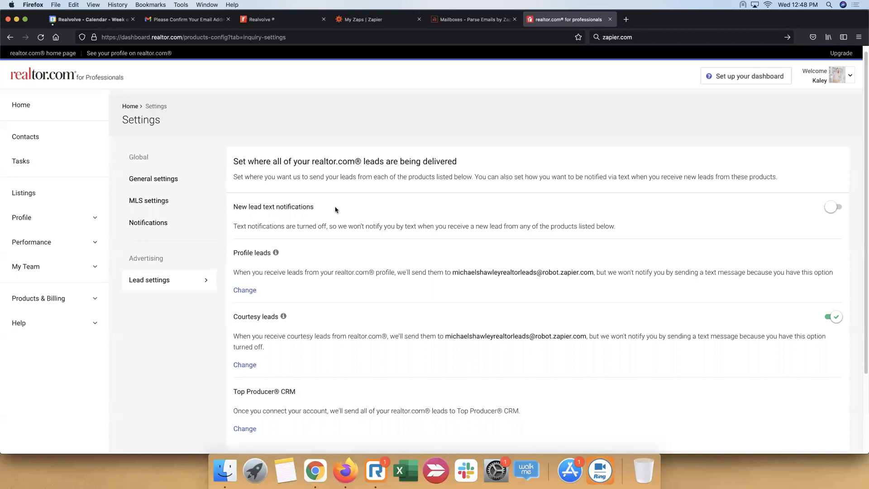
pyautogui.scroll(-3, 335, 210)
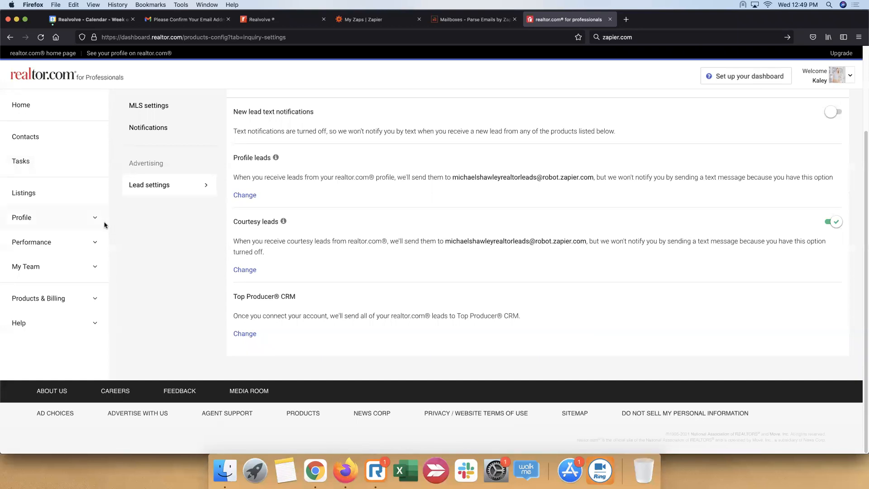
pyautogui.click(609, 20)
pyautogui.click(514, 19)
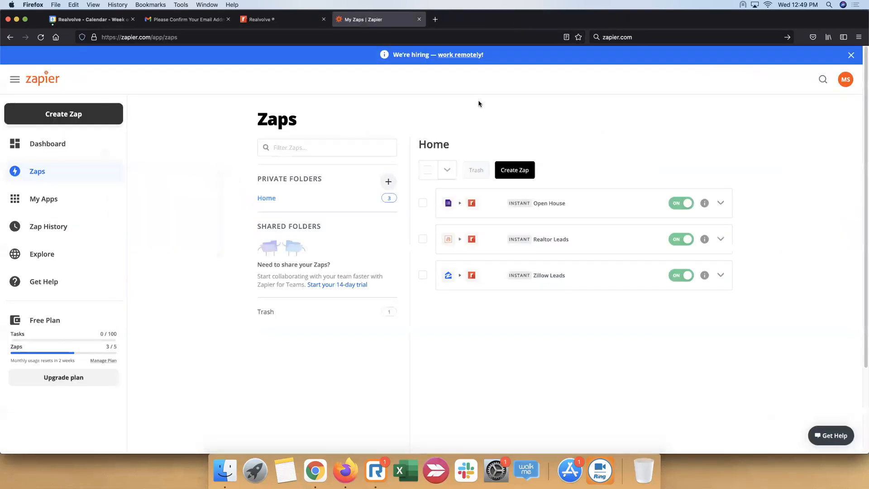
pyautogui.click(419, 19)
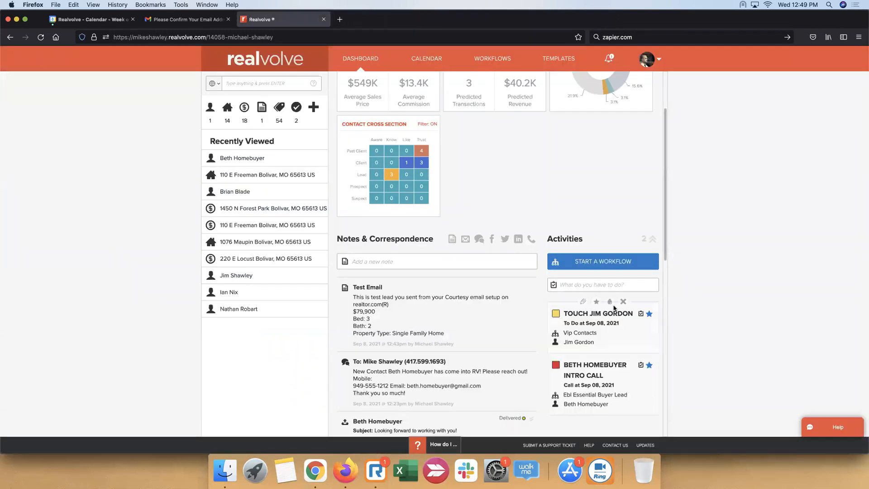
# Reload the Realvolve dashboard and examine the test lead's entries under Notes & Correspondence and Activities
pyautogui.click(41, 37)
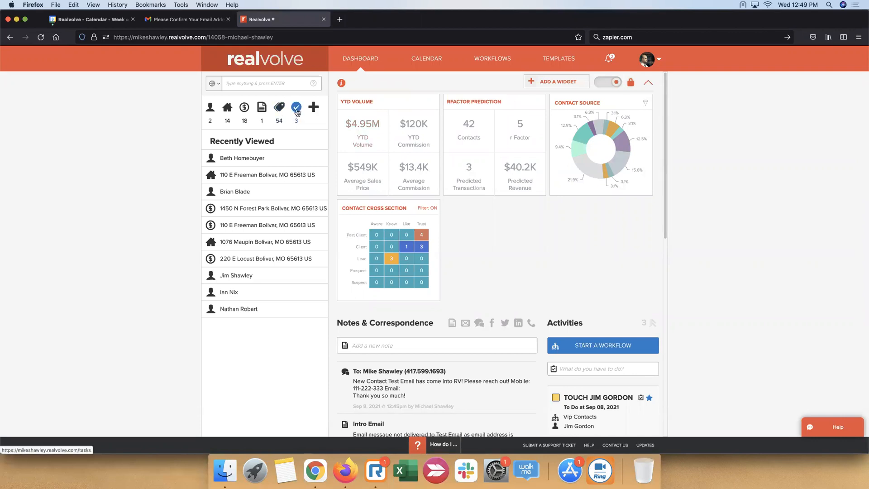
pyautogui.scroll(-5, 678, 276)
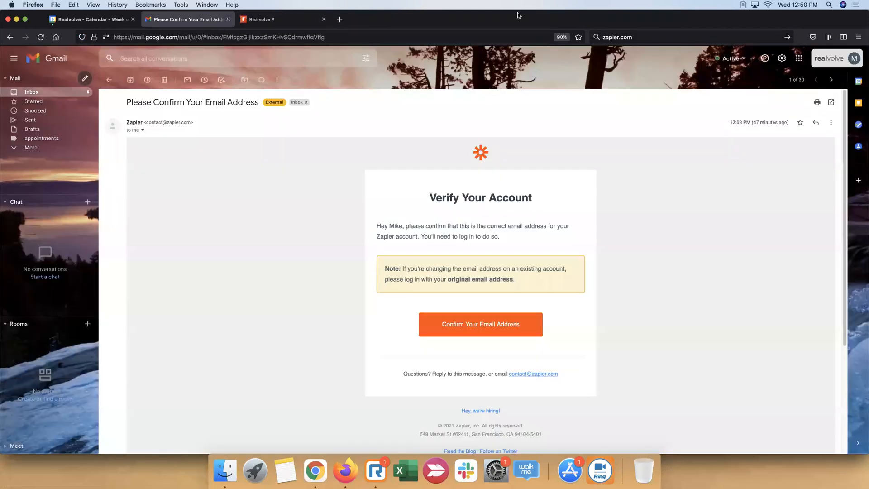
# Switch to Gmail and open the list of Google apps
pyautogui.click(196, 24)
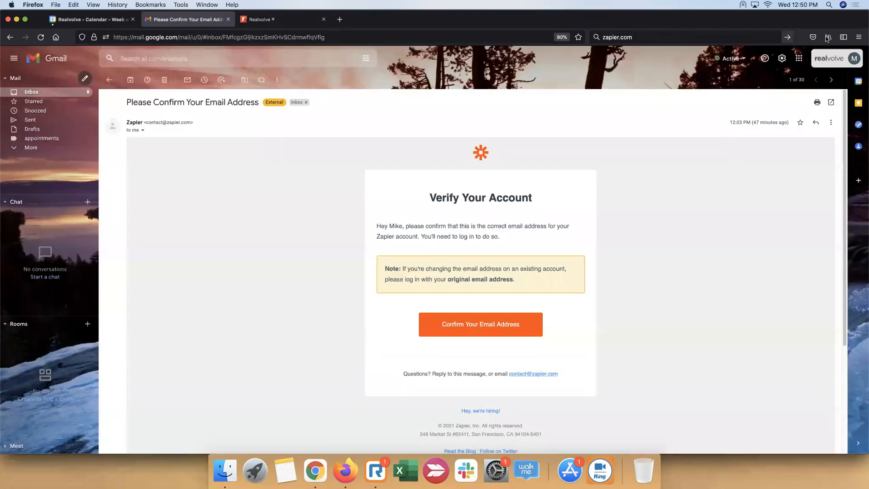
pyautogui.click(799, 58)
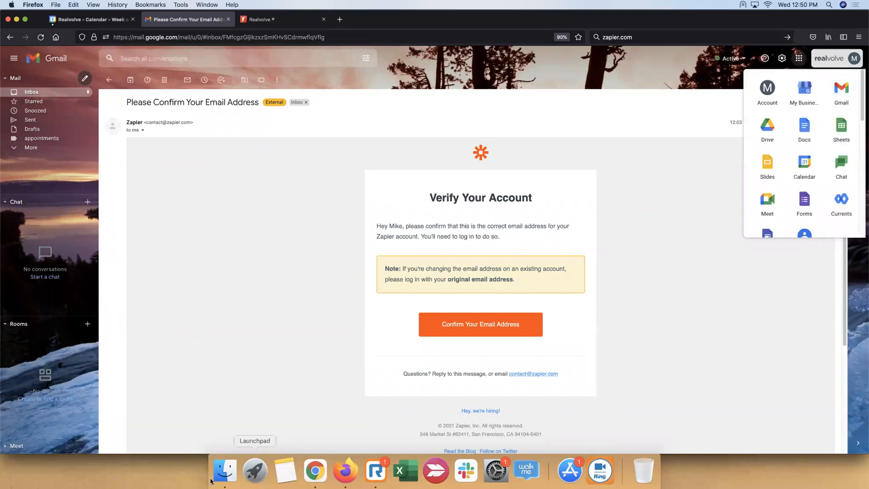
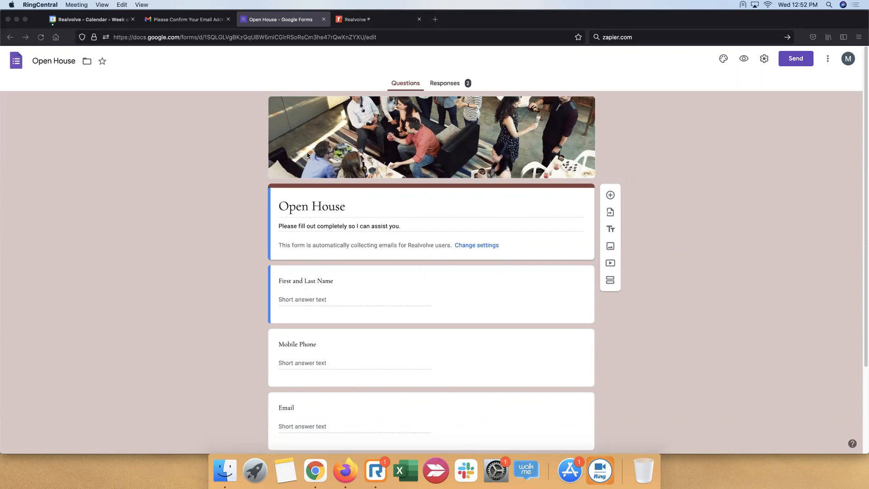
# Review the Open House form's questions and send the form by email to the account owner's own address
pyautogui.scroll(-3, 329, 291)
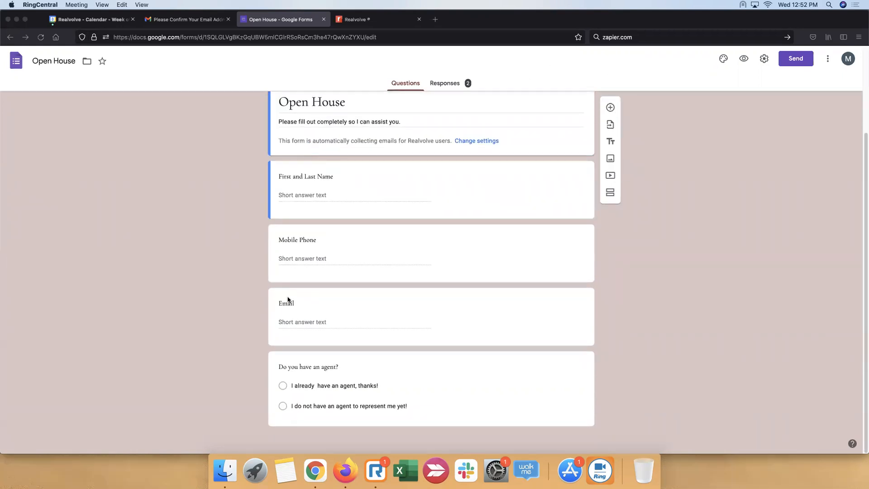
pyautogui.scroll(2, 273, 250)
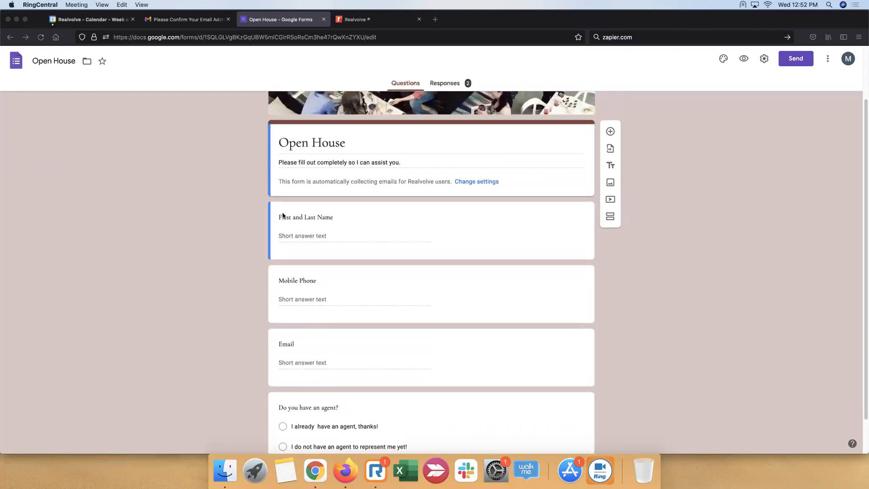
pyautogui.click(344, 218)
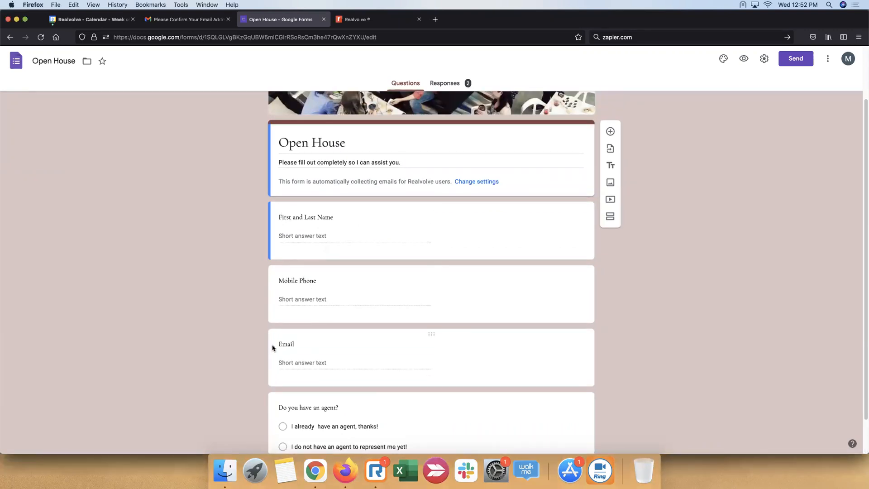
pyautogui.scroll(-2, 312, 367)
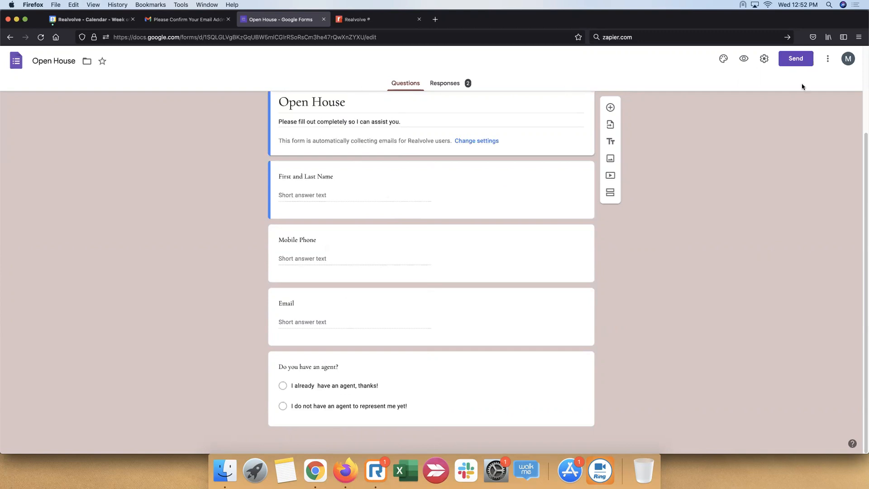
pyautogui.click(803, 60)
pyautogui.click(380, 173)
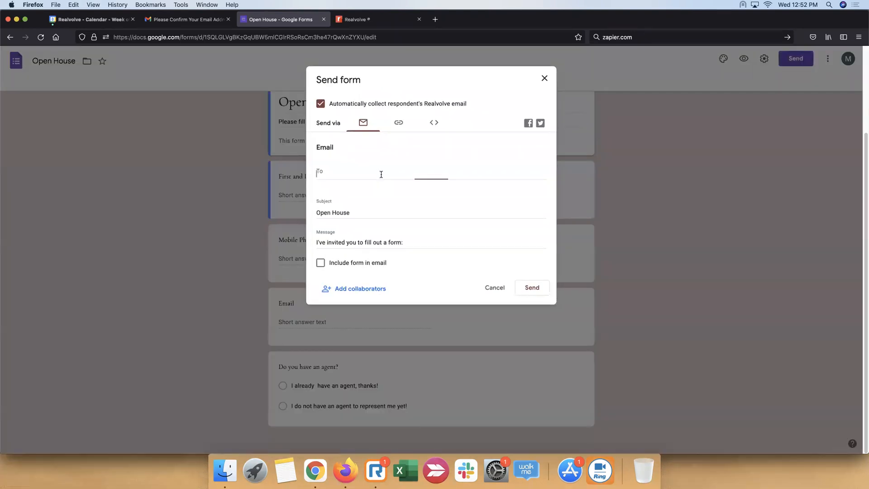
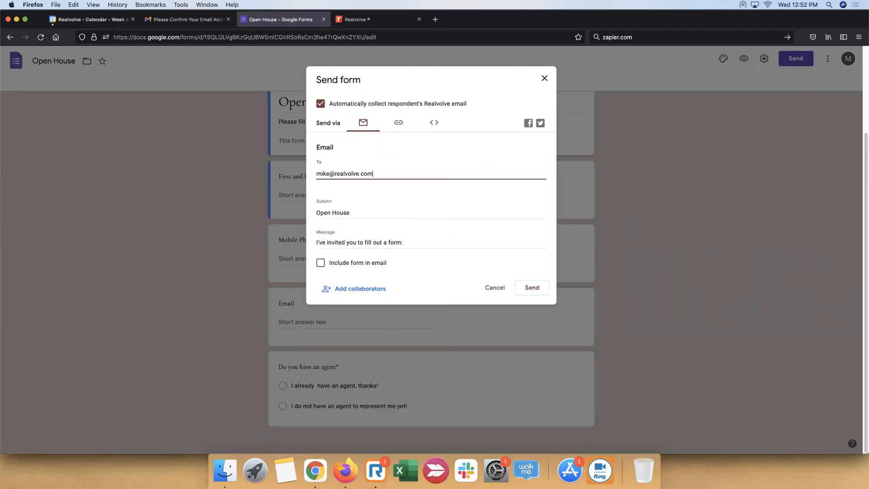
pyautogui.click(538, 287)
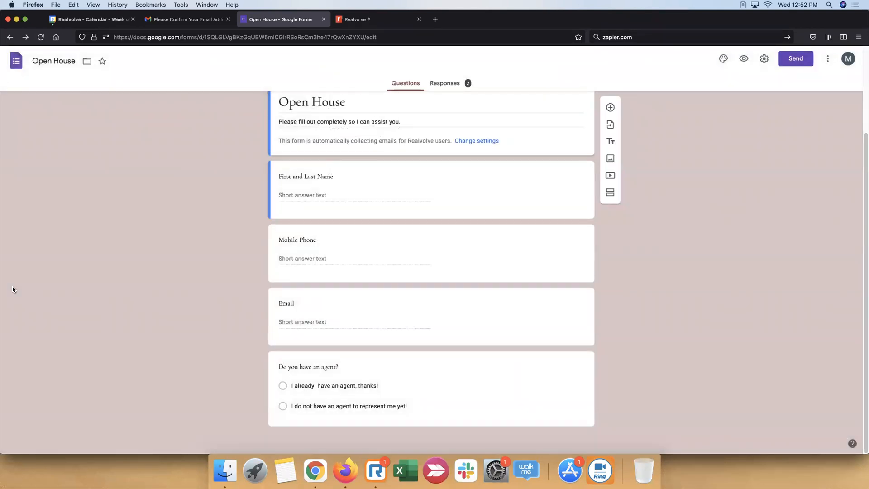
# Switch to Gmail, open the new Open House invitation from the inbox and open the form to fill out
pyautogui.click(190, 20)
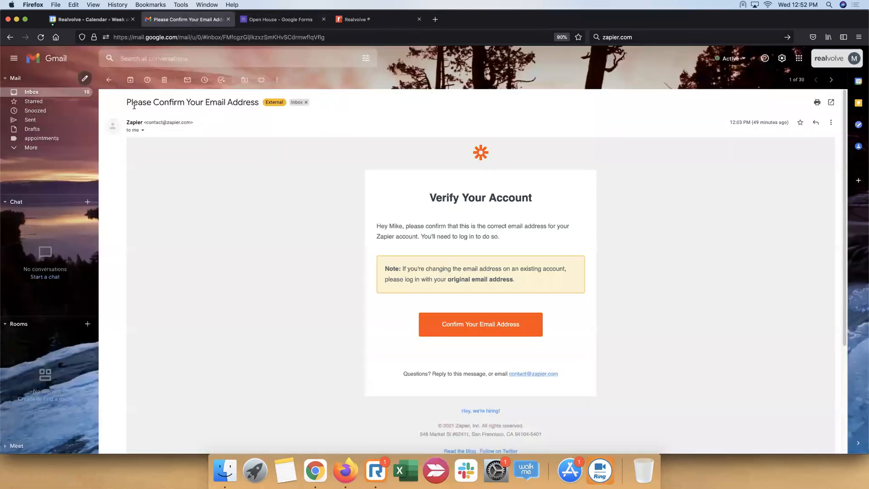
pyautogui.click(109, 81)
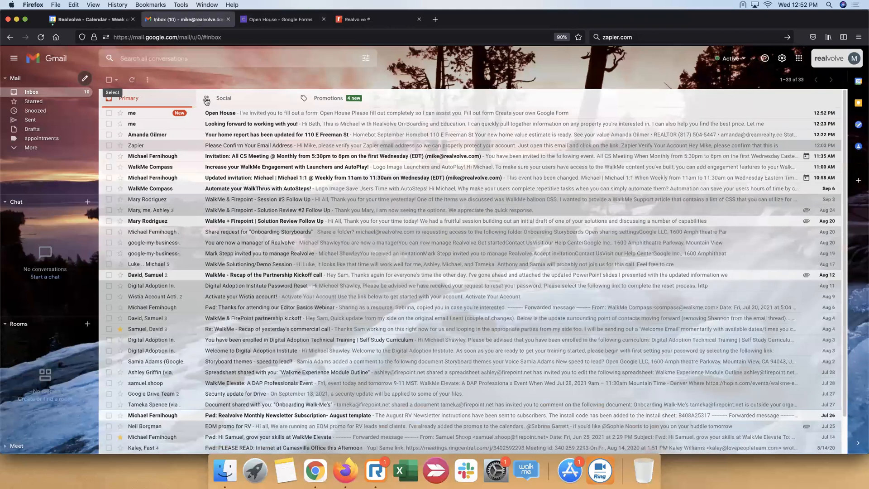
pyautogui.click(279, 118)
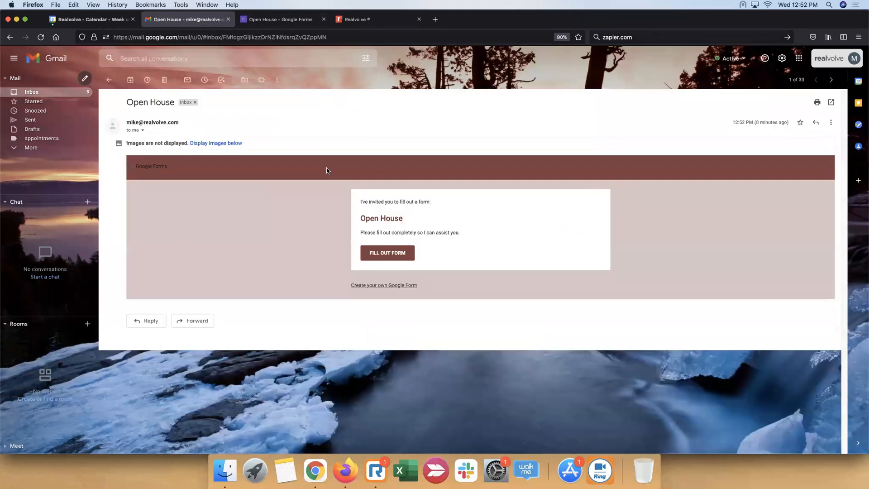
pyautogui.click(394, 255)
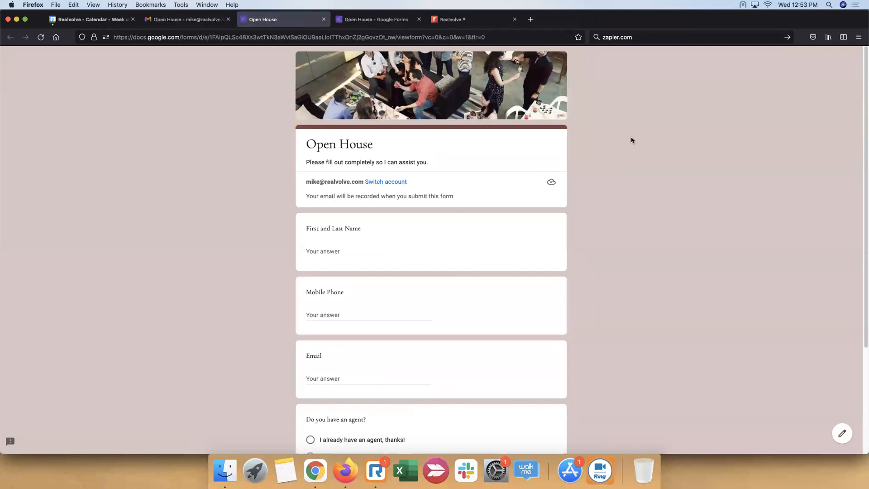
# Look over the Open House form and enter the test visitor's full name under First and Last Name
pyautogui.scroll(-5, 633, 143)
pyautogui.scroll(5, 632, 143)
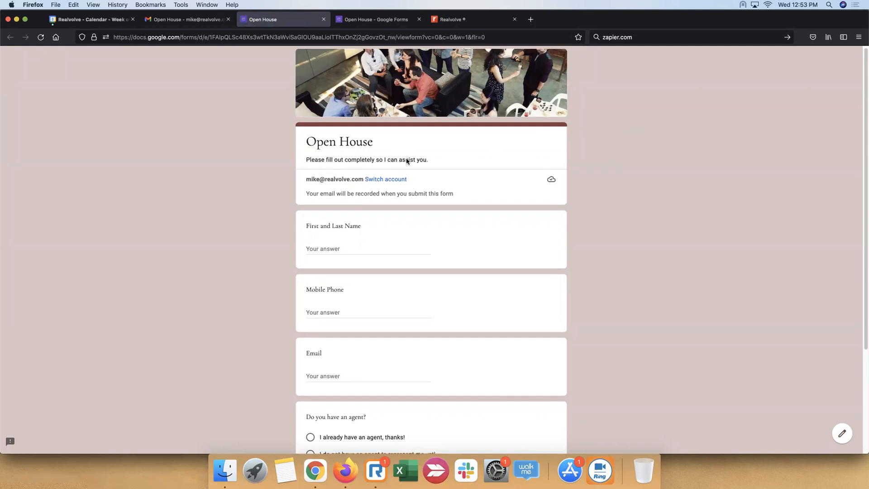
pyautogui.scroll(-3, 403, 159)
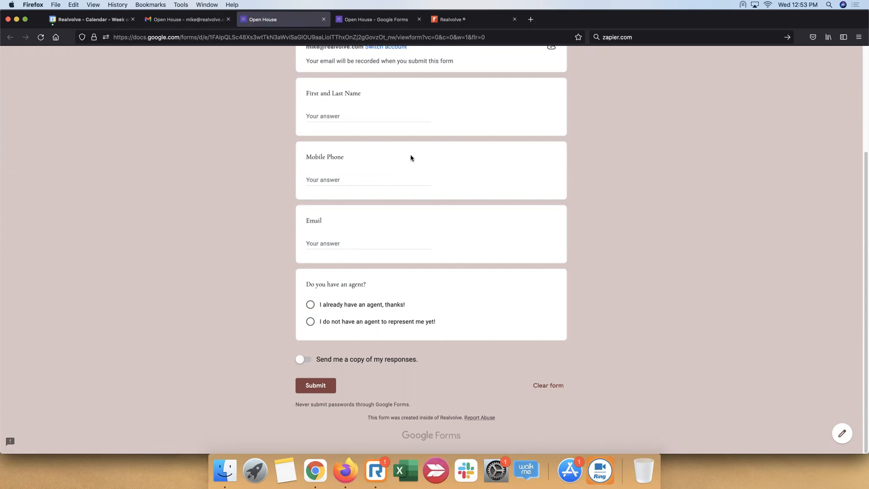
pyautogui.scroll(2, 411, 157)
pyautogui.click(406, 184)
pyautogui.write('Burt')
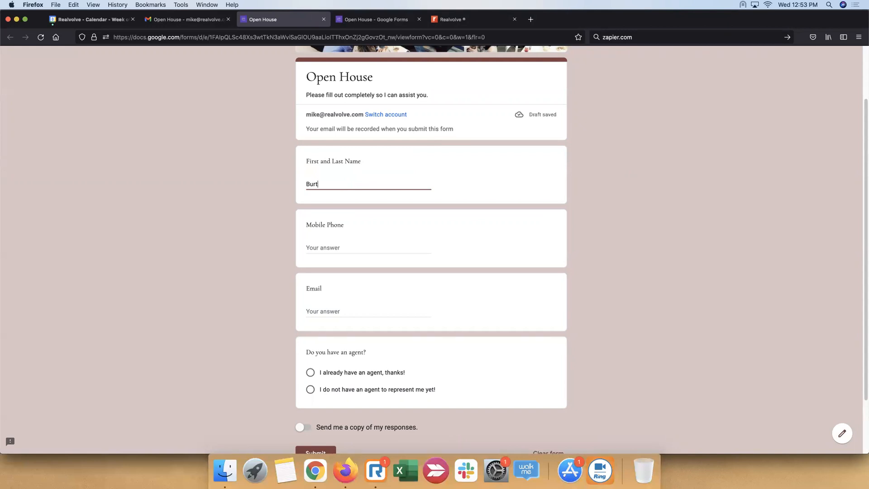
pyautogui.press('BackSpace')
pyautogui.press('BackSpace')
pyautogui.write('Bruce wa')
pyautogui.press('BackSpace')
pyautogui.press('BackSpace')
pyautogui.press('BackSpace')
# Fill in the test visitor's mobile phone number and email address
pyautogui.click(397, 247)
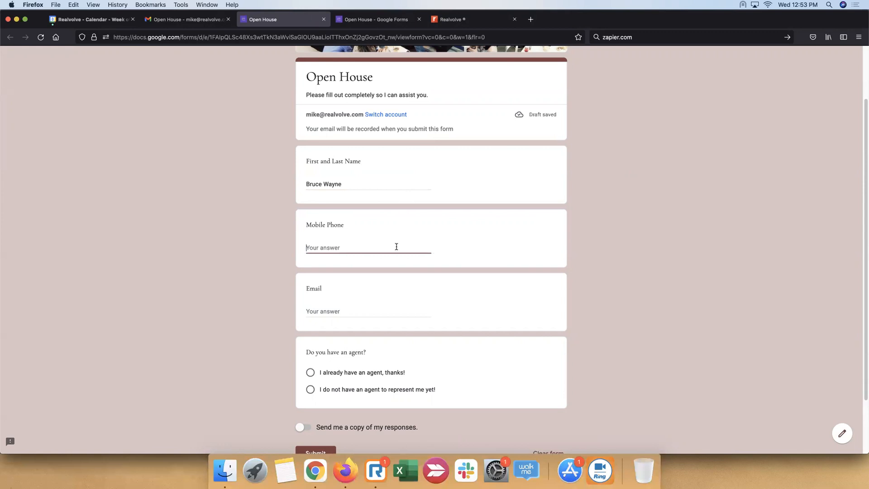
pyautogui.write('4175552121')
pyautogui.click(379, 311)
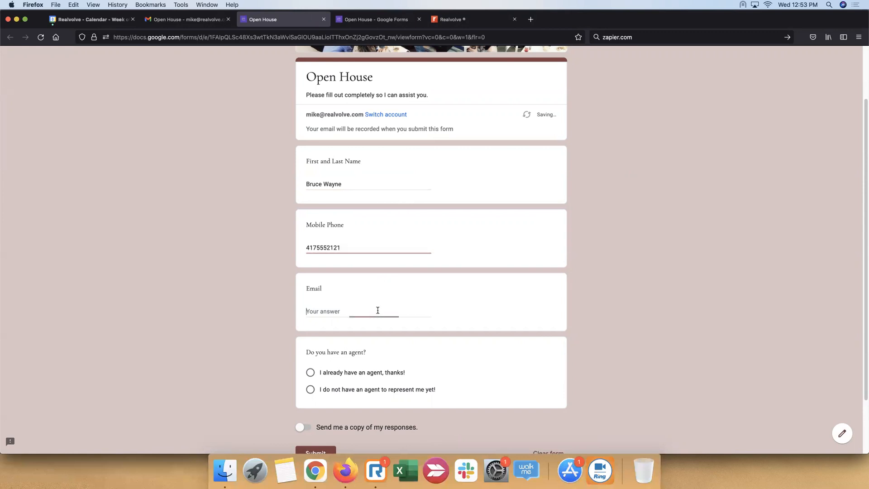
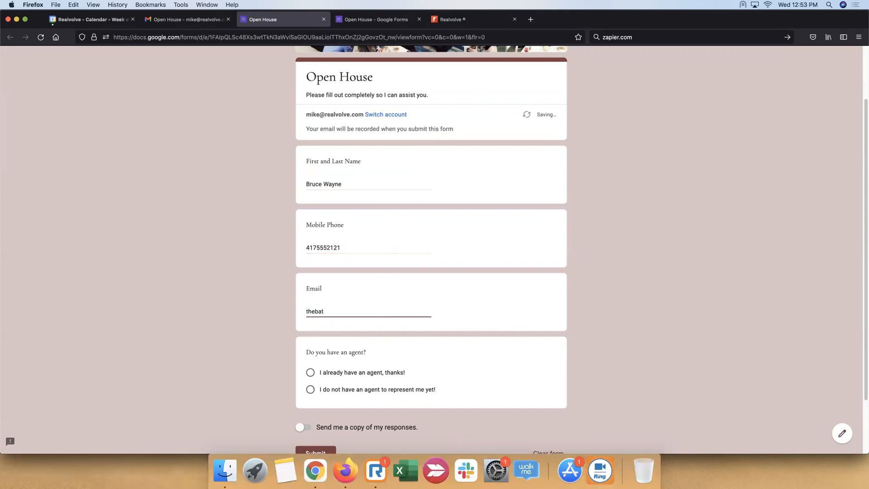
pyautogui.click(461, 347)
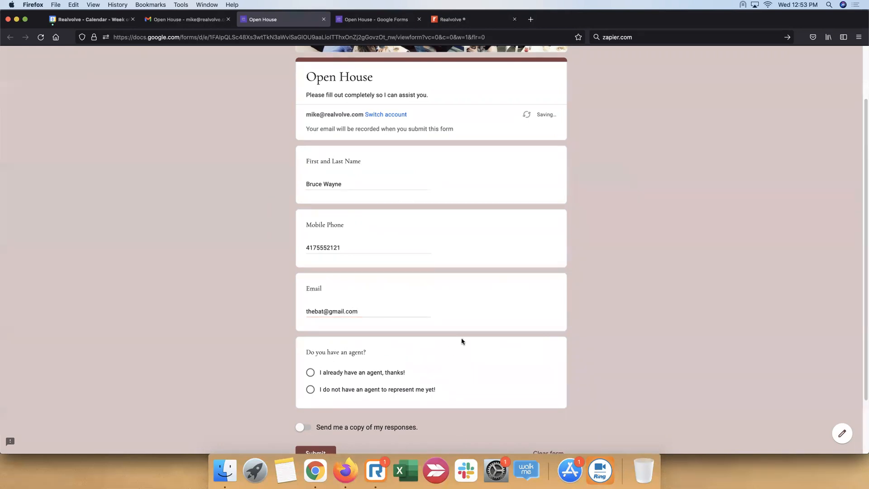
# Answer the agent question with "I do not have an agent to represent me yet!" and submit the form
pyautogui.scroll(-2, 337, 376)
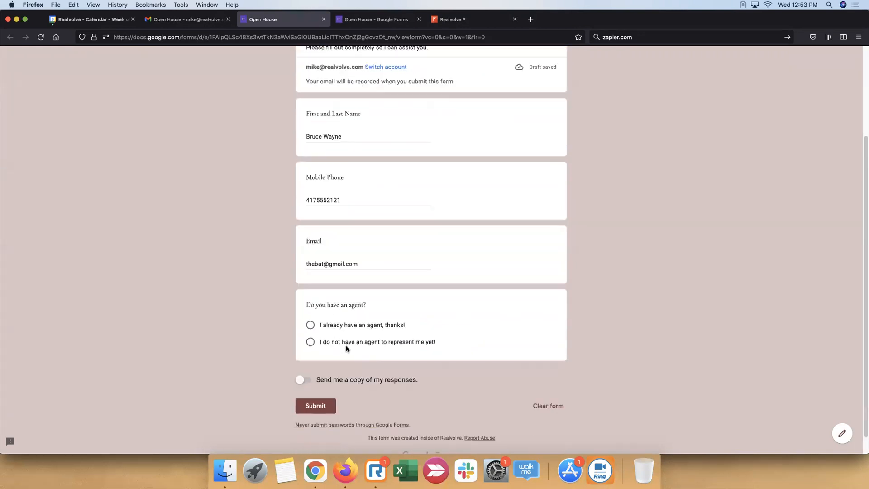
pyautogui.click(426, 343)
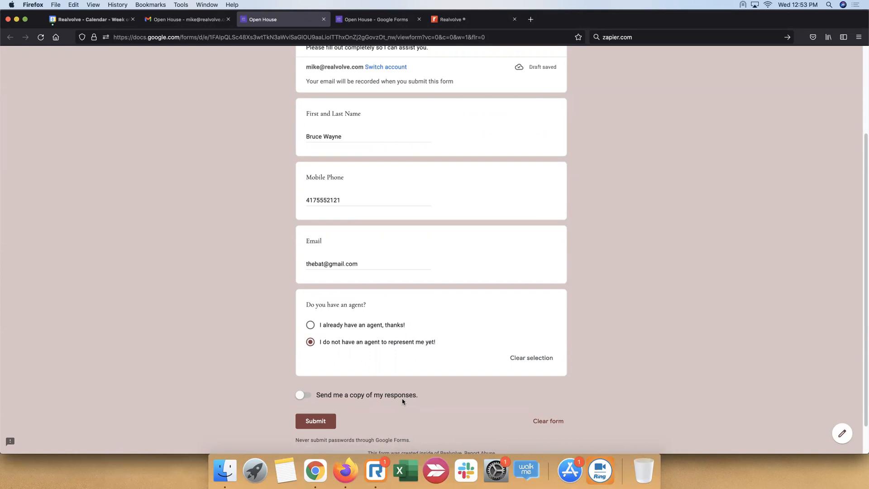
pyautogui.click(312, 424)
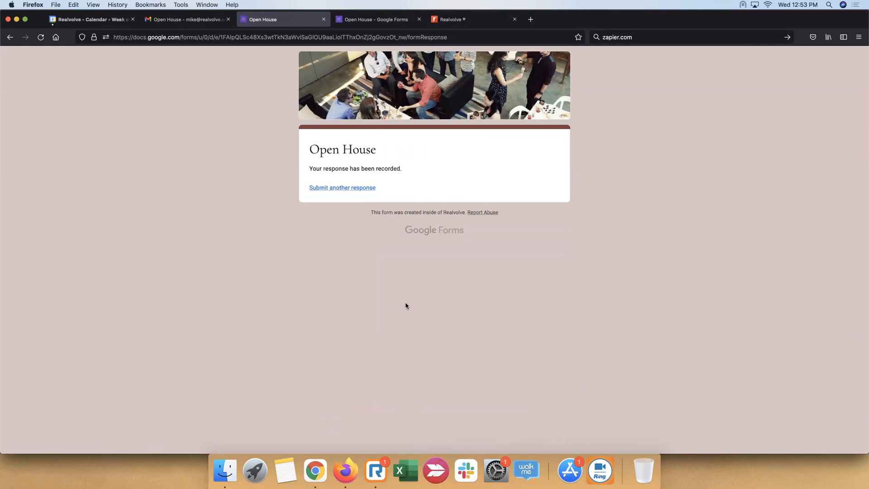
# Return to the Open House form editor, show its responses and open the linked response spreadsheet
pyautogui.click(390, 20)
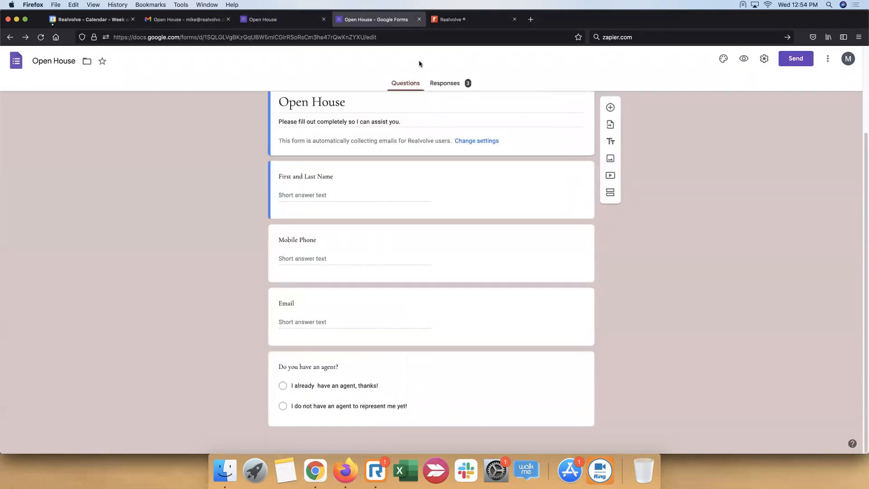
pyautogui.click(452, 84)
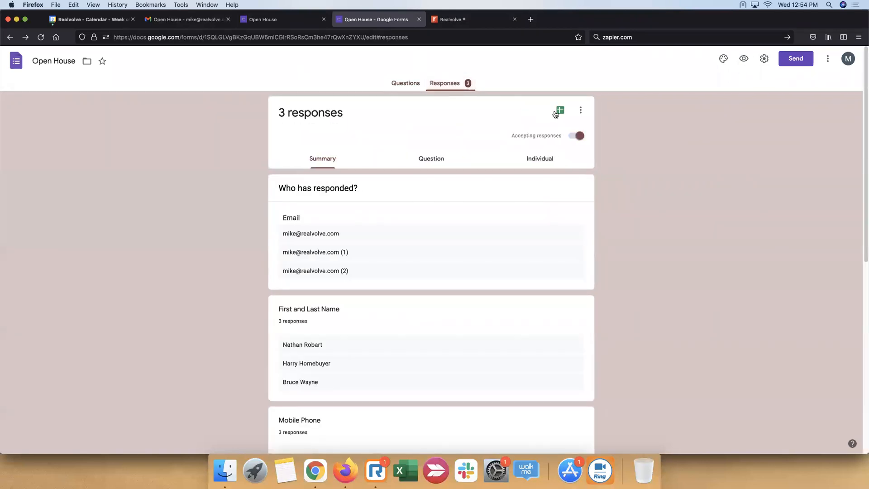
pyautogui.click(561, 112)
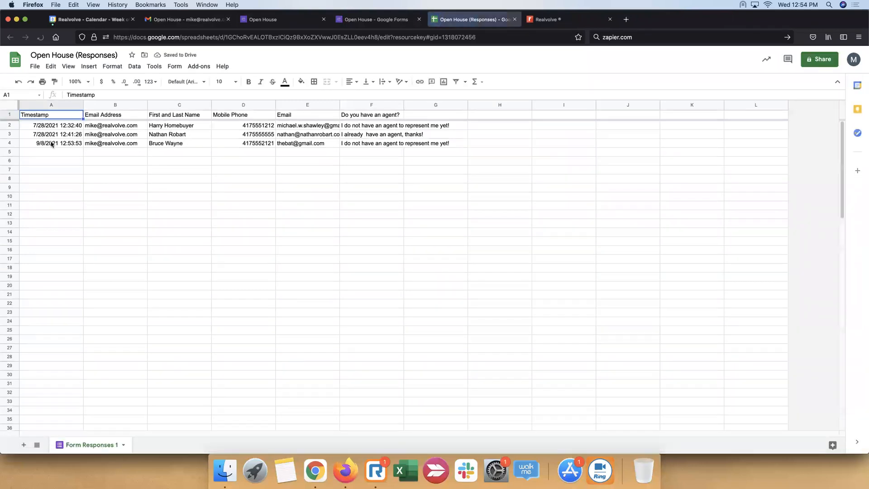
# Examine the newest response in row 4, from the timestamp through the answer to "Do you have an agent?"
pyautogui.click(45, 144)
pyautogui.click(129, 144)
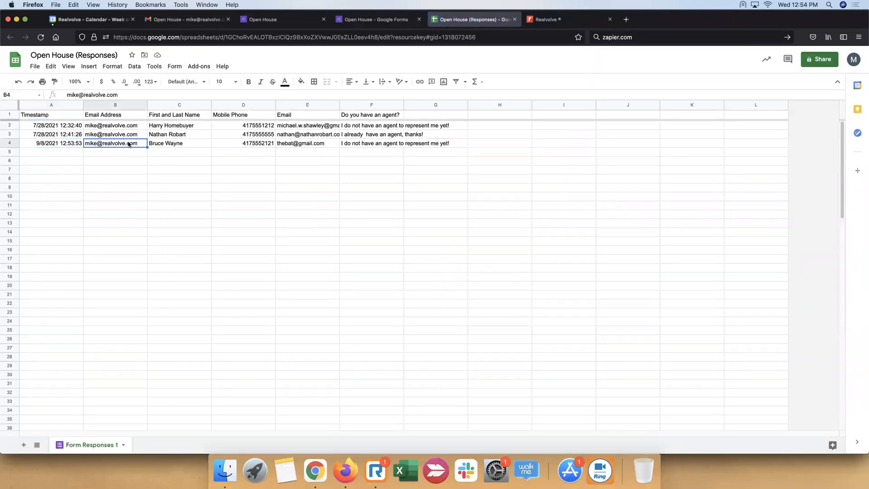
pyautogui.click(172, 144)
pyautogui.click(271, 144)
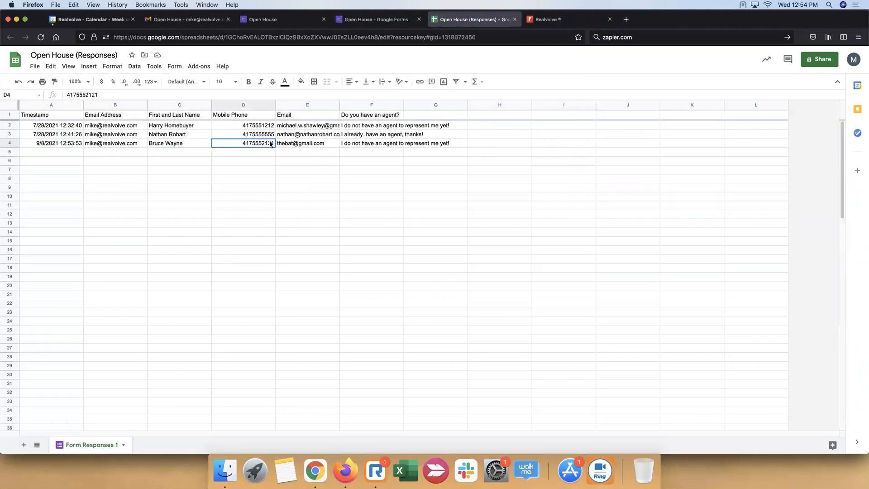
pyautogui.click(310, 144)
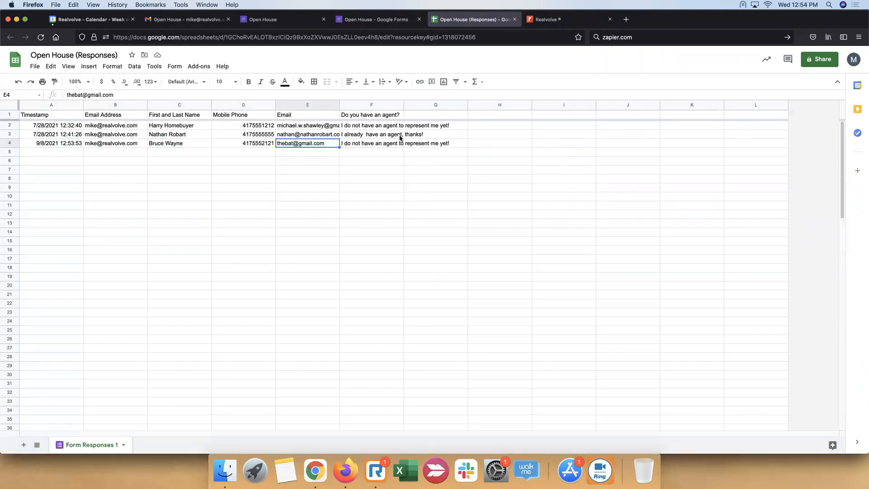
pyautogui.click(401, 143)
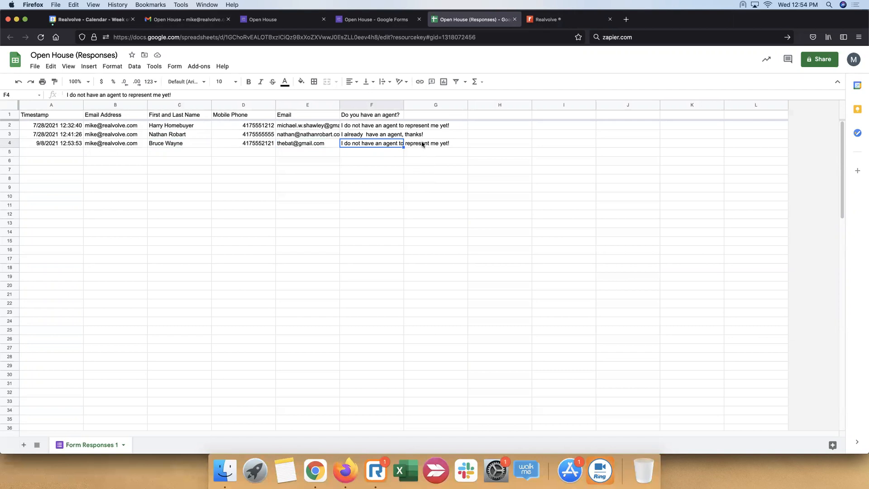
pyautogui.click(423, 143)
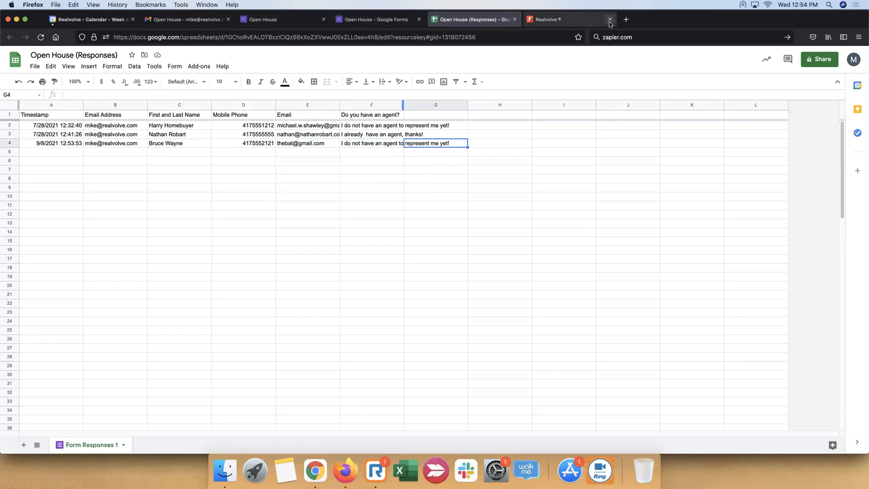
# Search for zapier.com in a new browser tab, open the Zapier site and show the list of Zaps
pyautogui.click(626, 20)
pyautogui.click(638, 38)
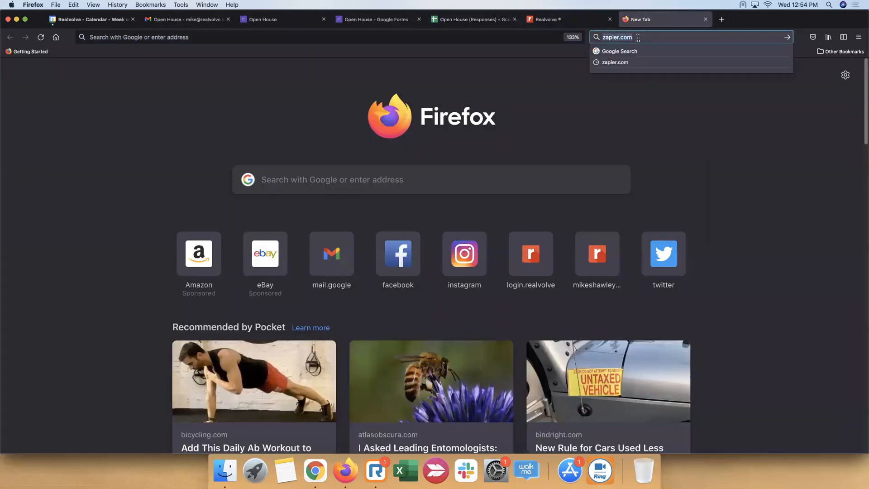
pyautogui.press('Return')
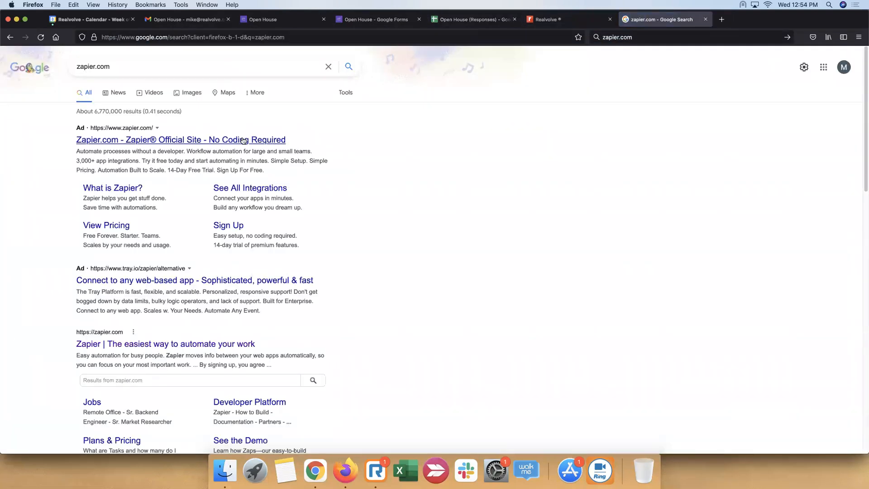
pyautogui.click(243, 140)
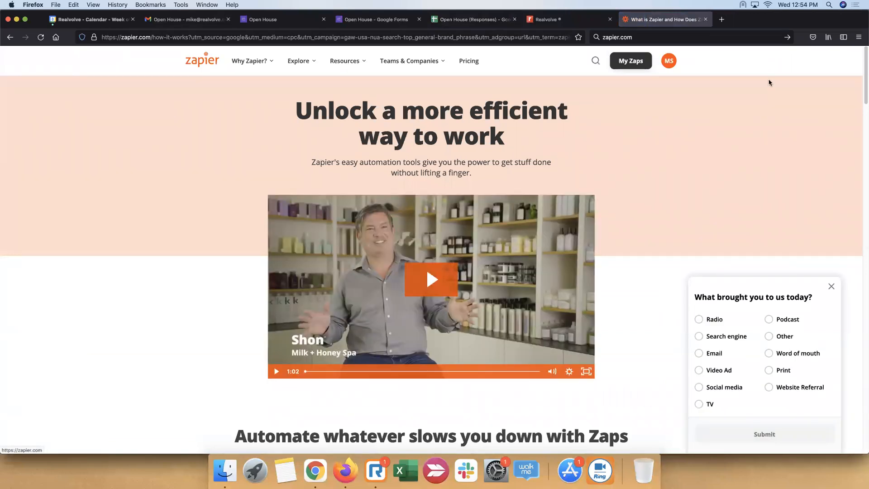
pyautogui.click(639, 67)
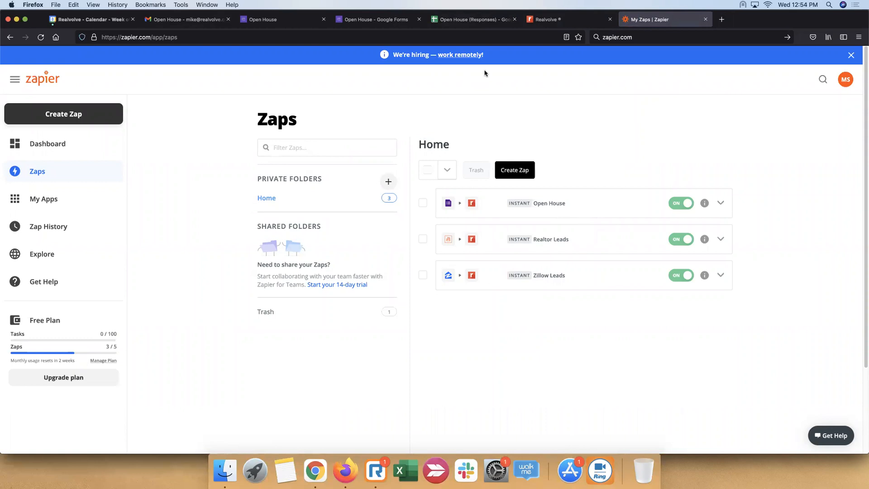
# Switch to Realvolve and check the notifications for a new contact from the Open House form
pyautogui.click(563, 20)
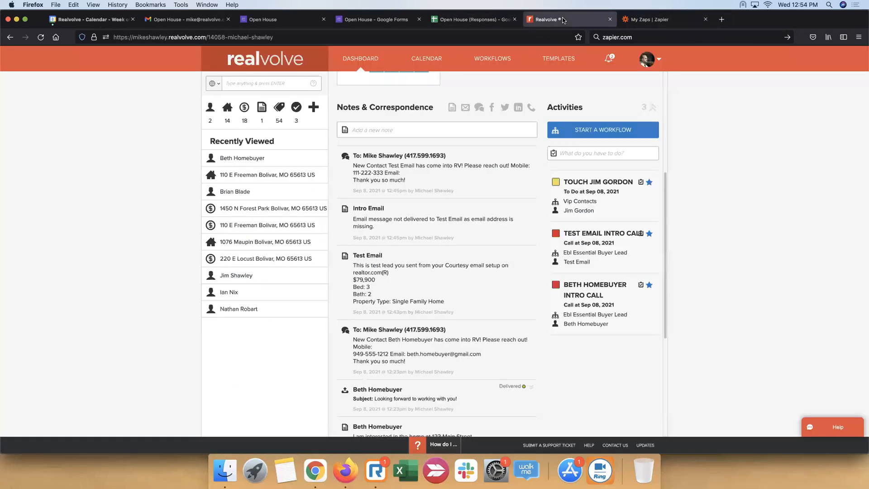
pyautogui.click(610, 61)
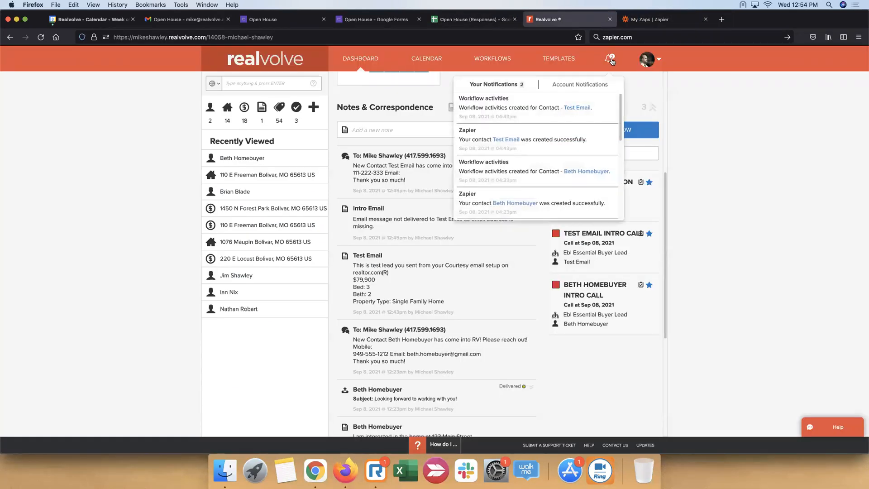
pyautogui.click(119, 113)
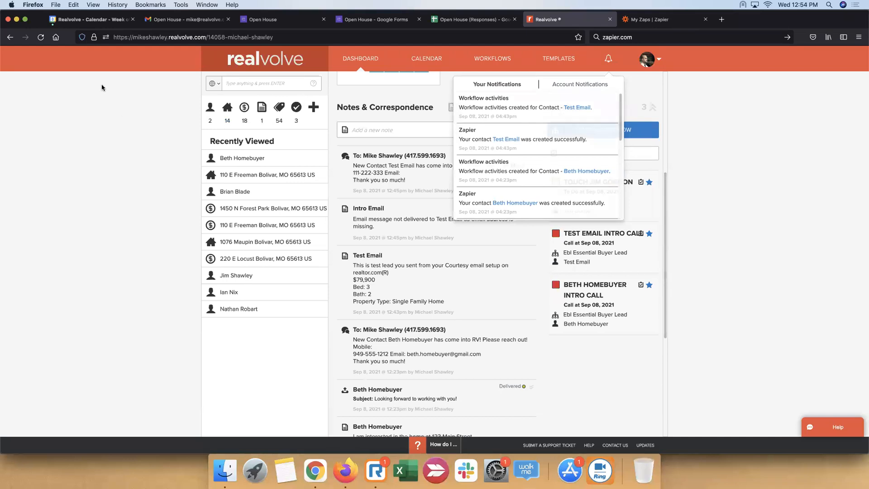
# Reload the Realvolve dashboard and check its notes, activities and contact list for the new Open House lead
pyautogui.click(40, 37)
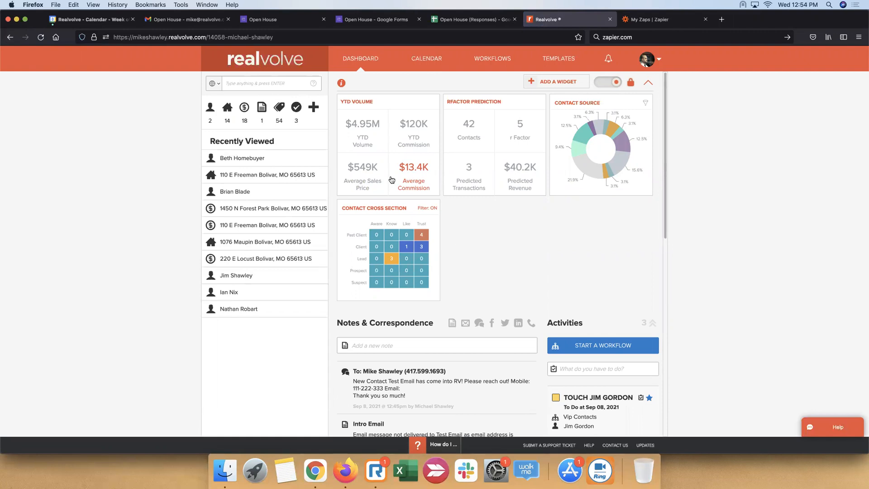
pyautogui.scroll(-4, 392, 179)
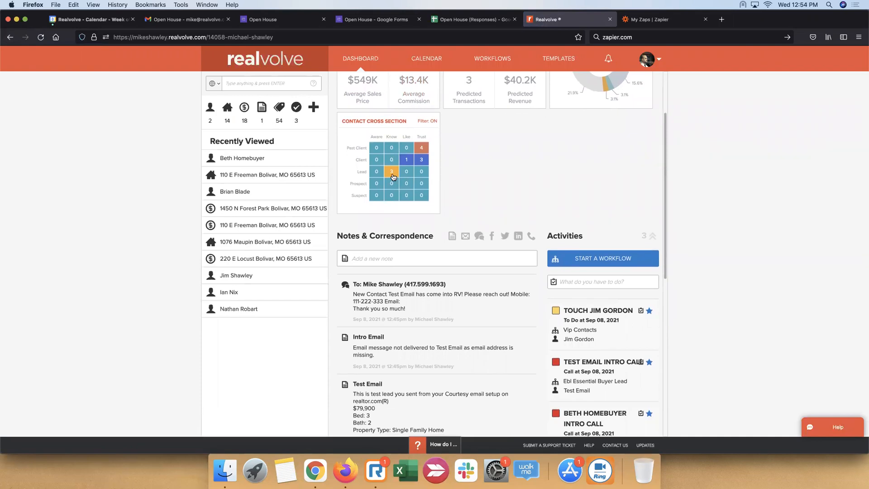
pyautogui.scroll(4, 394, 176)
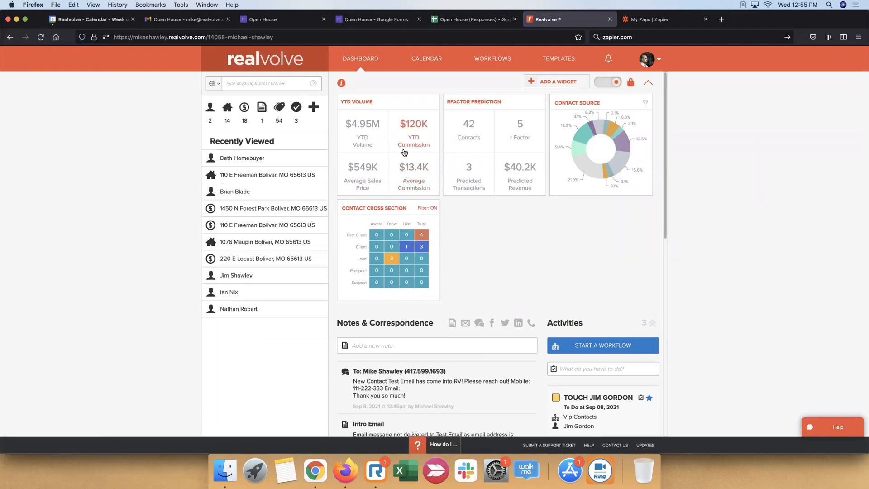
pyautogui.click(215, 116)
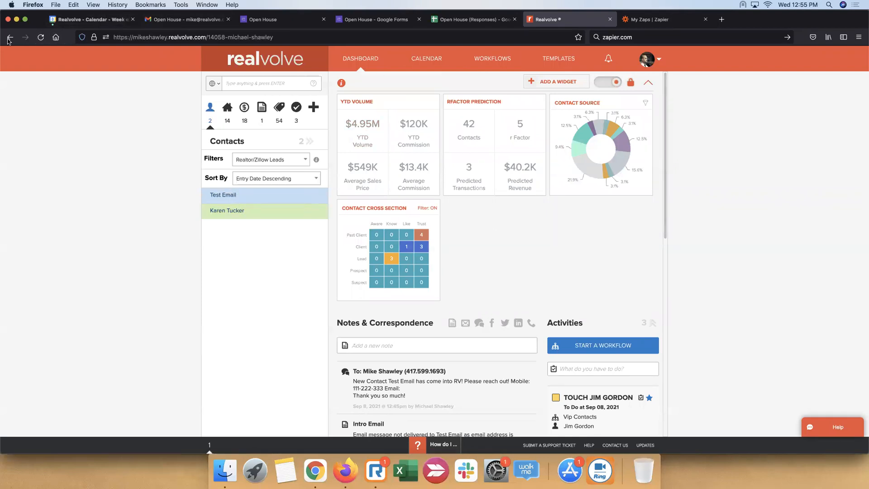
pyautogui.click(39, 43)
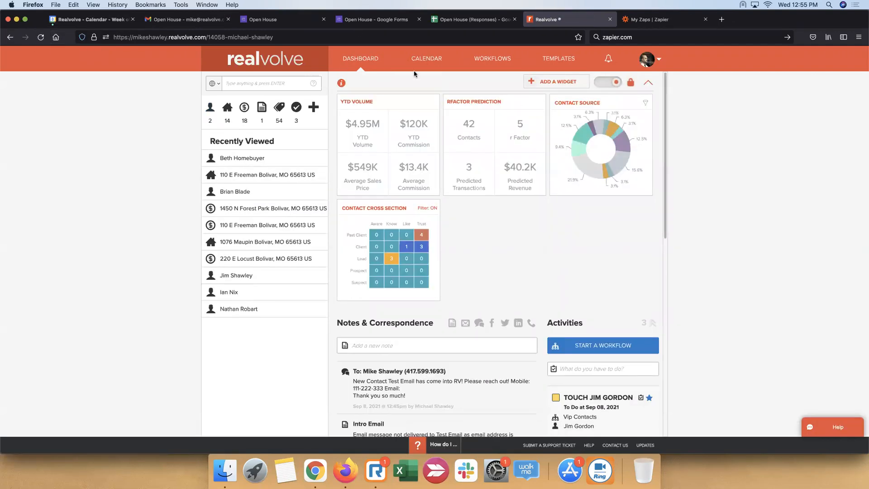
# Look at the Open House form's responses, close the response spreadsheet and show the list of Zaps
pyautogui.click(376, 19)
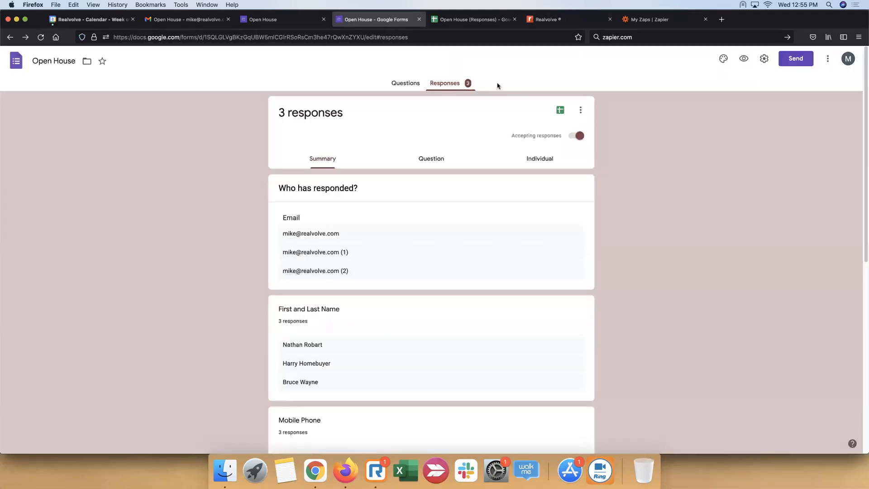
pyautogui.click(452, 19)
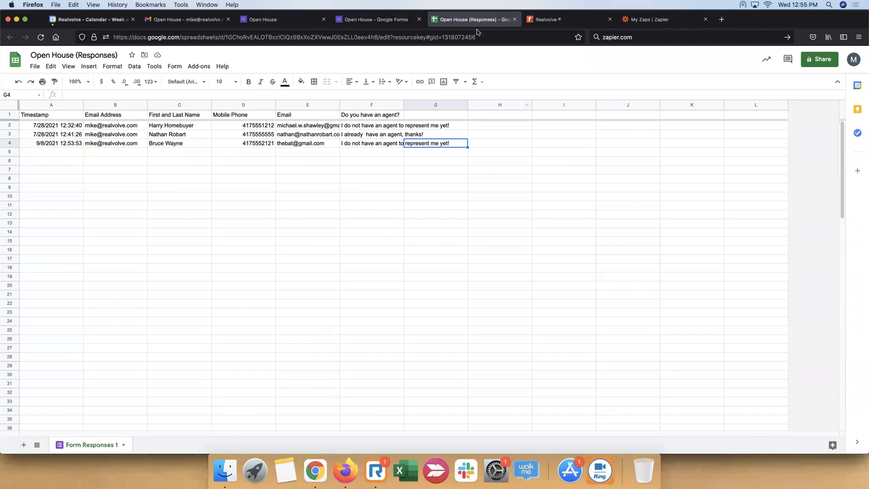
pyautogui.click(515, 19)
pyautogui.click(562, 20)
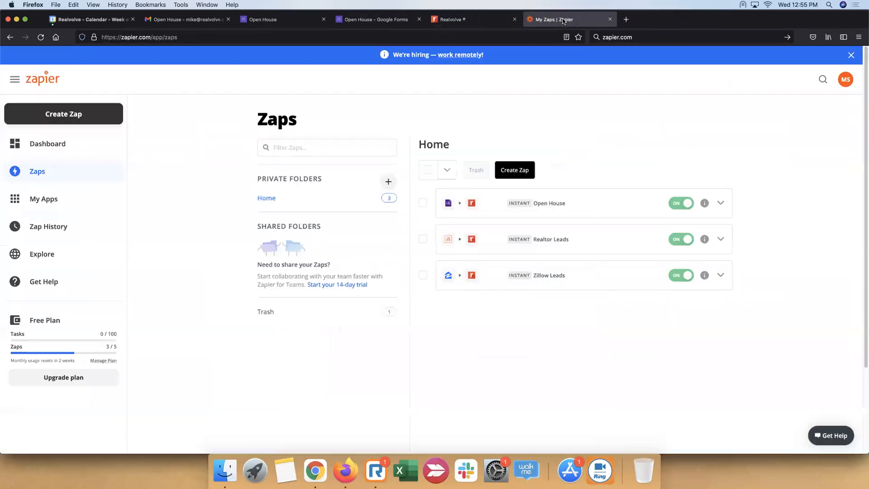
# Start another response in the Open House form and look over its questions without answering them
pyautogui.click(283, 20)
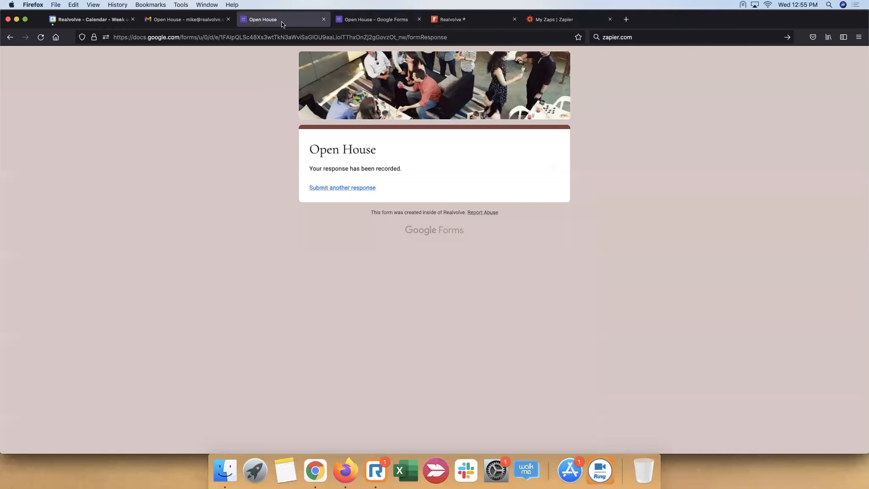
pyautogui.click(363, 191)
pyautogui.scroll(-3, 278, 226)
pyautogui.scroll(3, 279, 225)
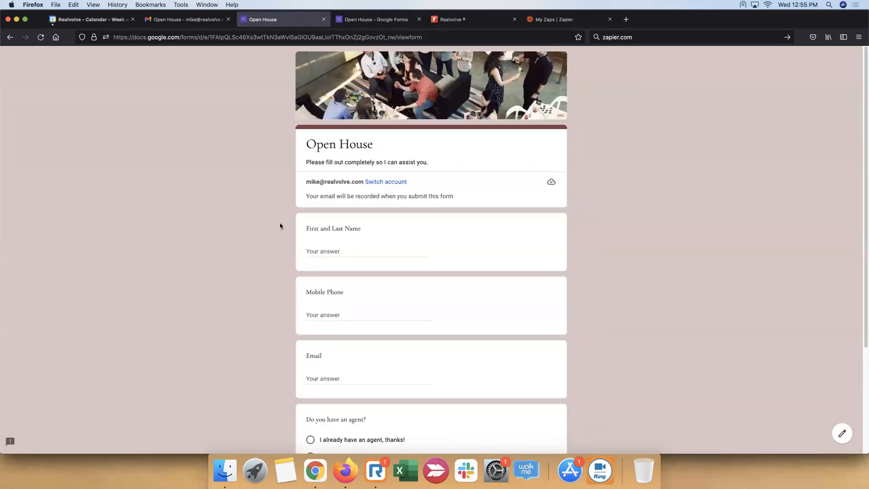
pyautogui.scroll(-2, 280, 225)
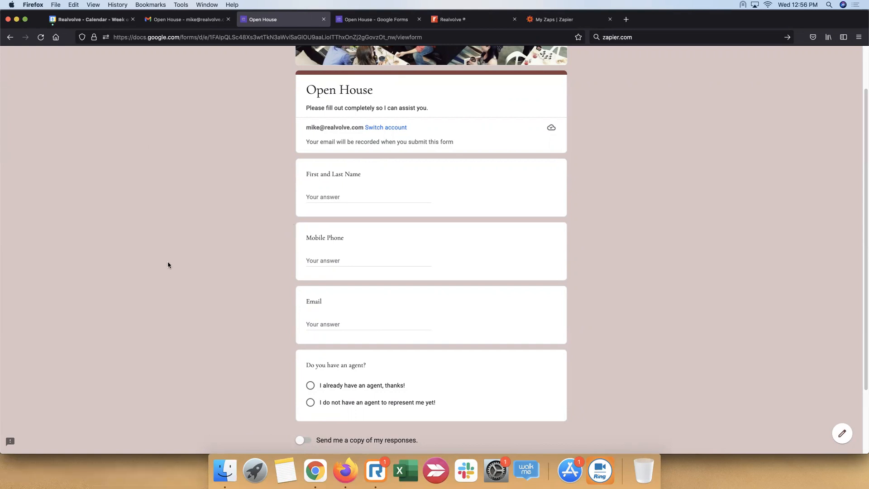
# Refresh Realvolve, look through the dashboard for the submitted lead, and return to the blank Open House form
pyautogui.click(493, 20)
pyautogui.click(41, 37)
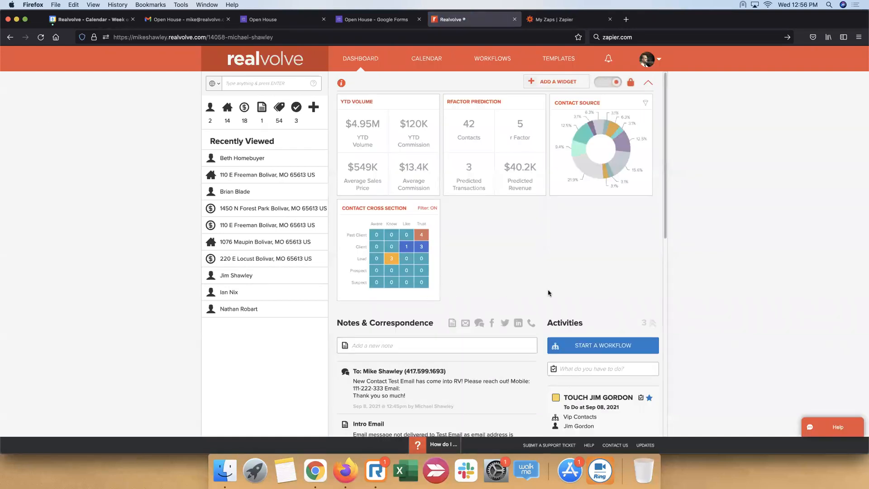
pyautogui.scroll(-5, 549, 292)
pyautogui.scroll(4, 549, 290)
pyautogui.scroll(1, 549, 289)
pyautogui.click(288, 20)
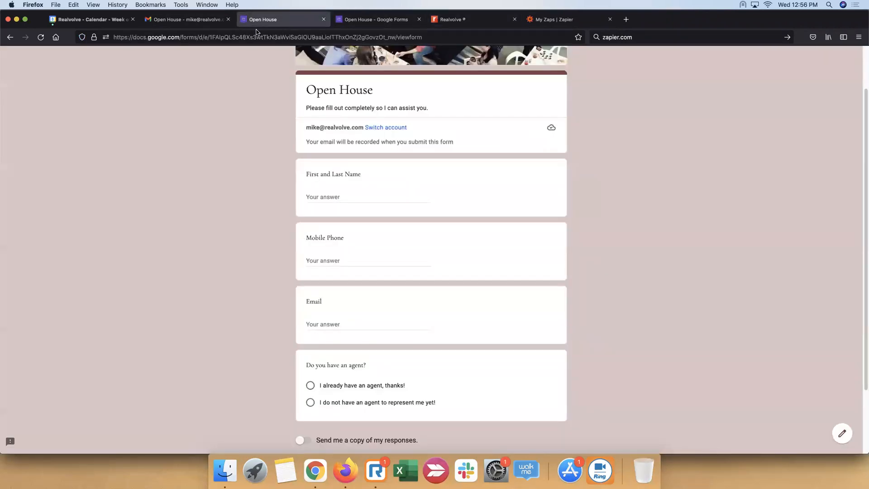
# Reload the Realvolve dashboard again and examine the newest note and the Open House activity for updating the lead's record
pyautogui.click(486, 18)
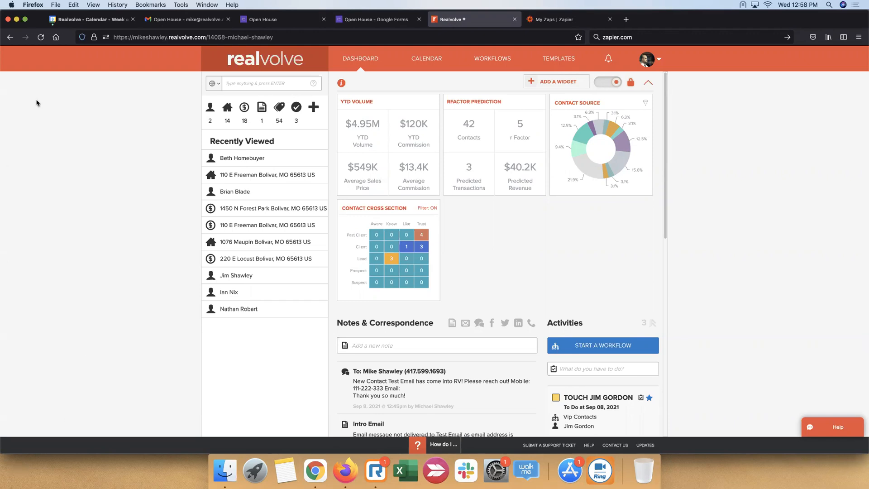
pyautogui.click(41, 37)
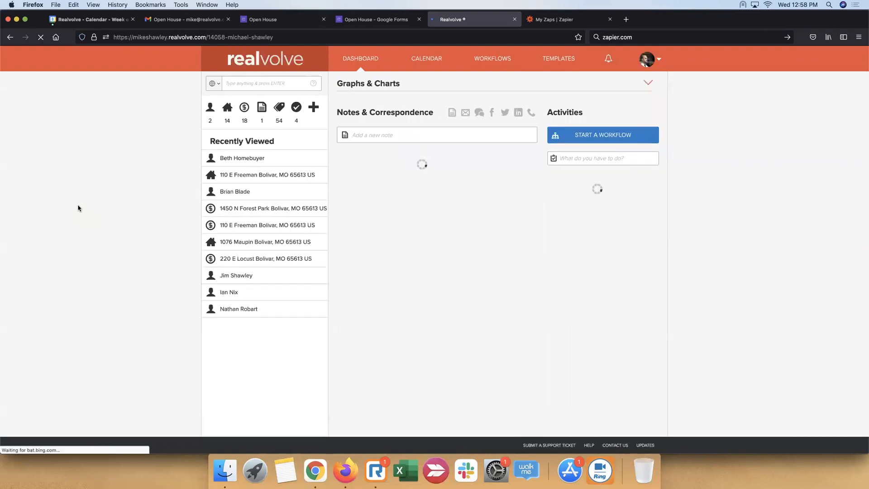
pyautogui.scroll(-3, 603, 294)
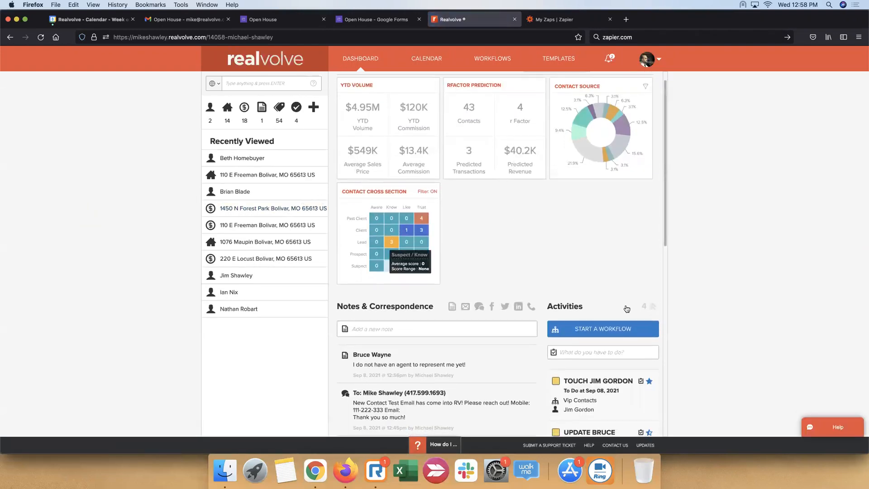
pyautogui.scroll(-1, 603, 294)
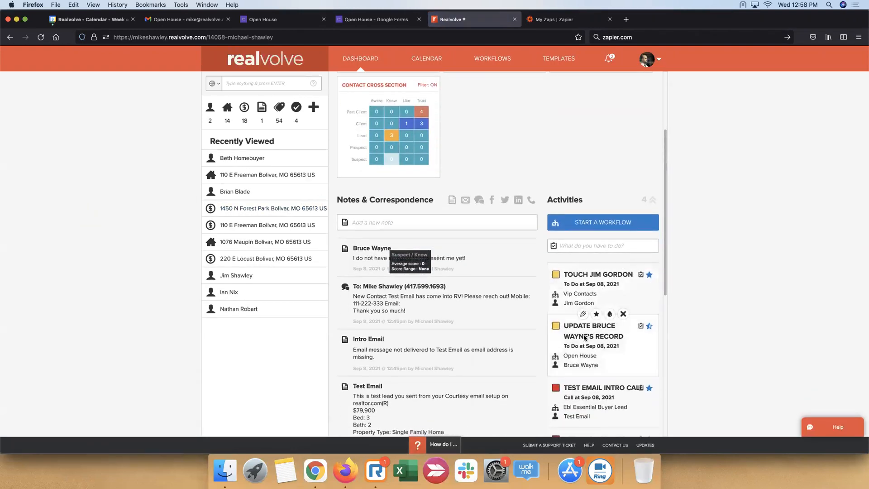
pyautogui.moveTo(628, 342); pyautogui.dragTo(562, 327)
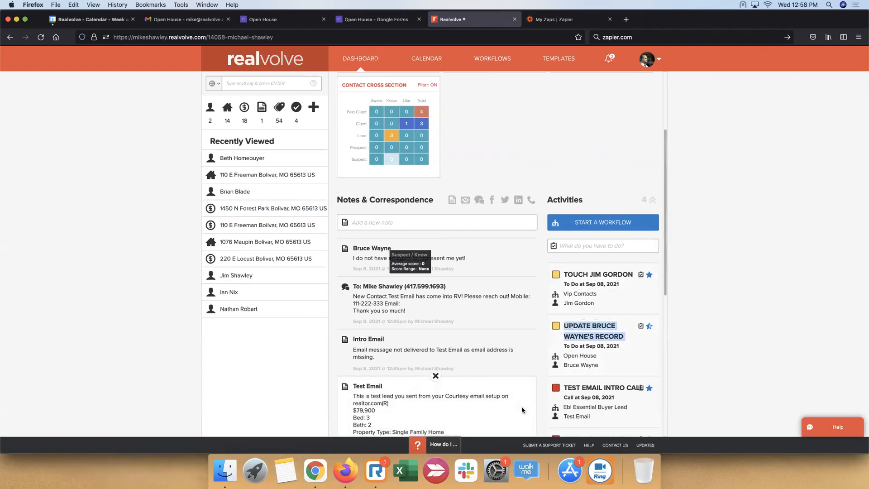
# Open the new lead's contact record from the Open House activity and view the checklist for completing that activity
pyautogui.click(575, 366)
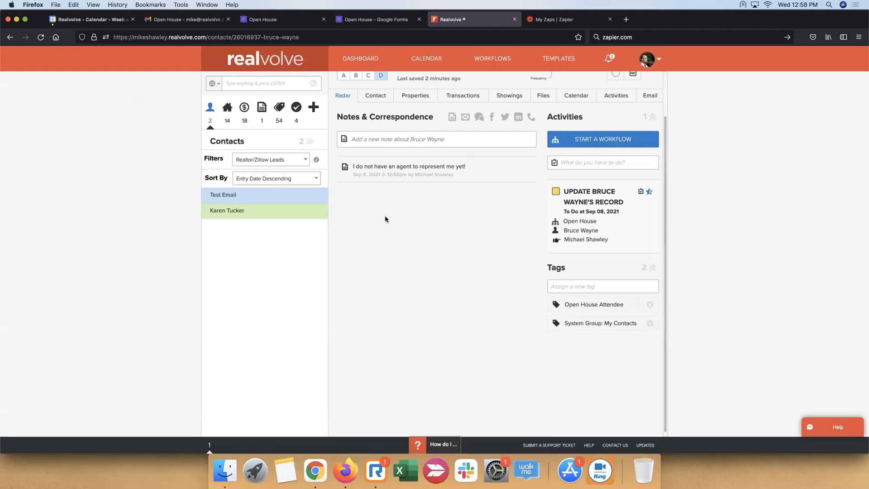
pyautogui.scroll(3, 355, 234)
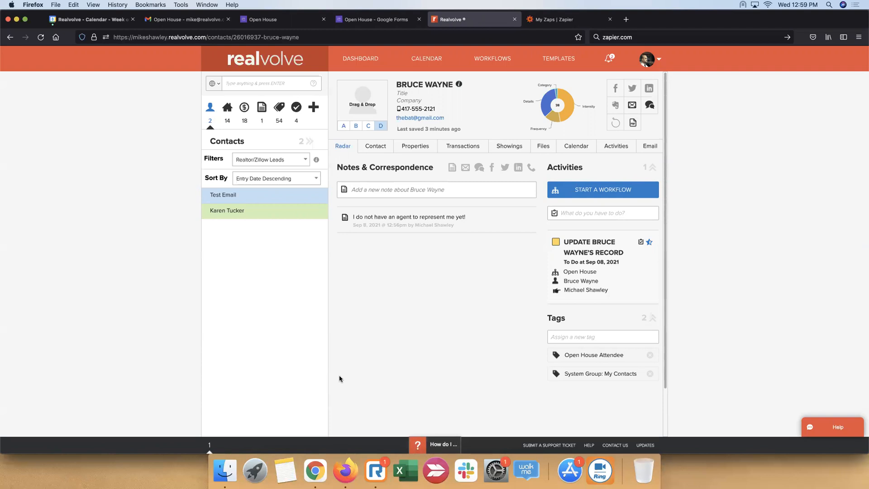
pyautogui.moveTo(593, 262)
pyautogui.click(553, 245)
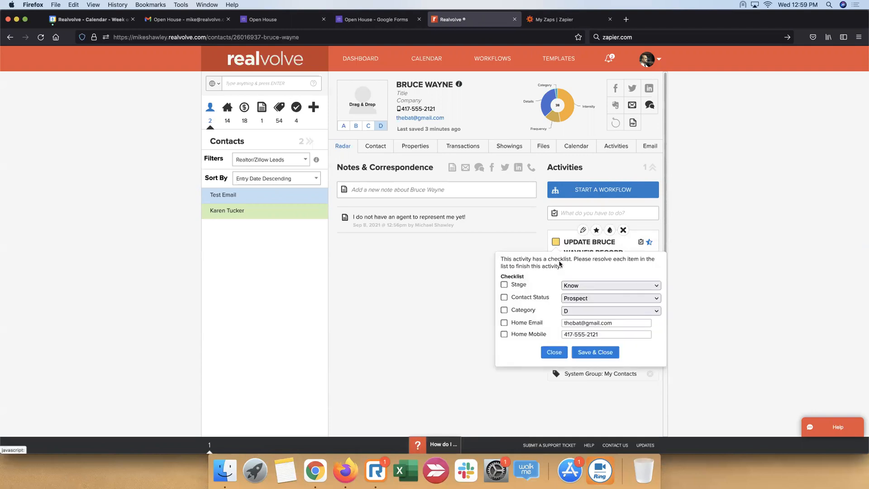
pyautogui.scroll(-3, 630, 292)
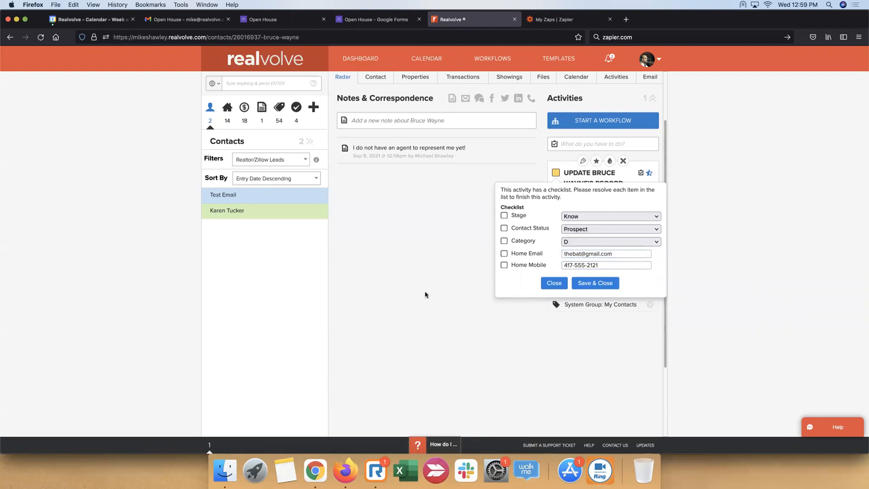
# Open the Open House workflow in the Workflow Editor and expand its activities
pyautogui.click(496, 58)
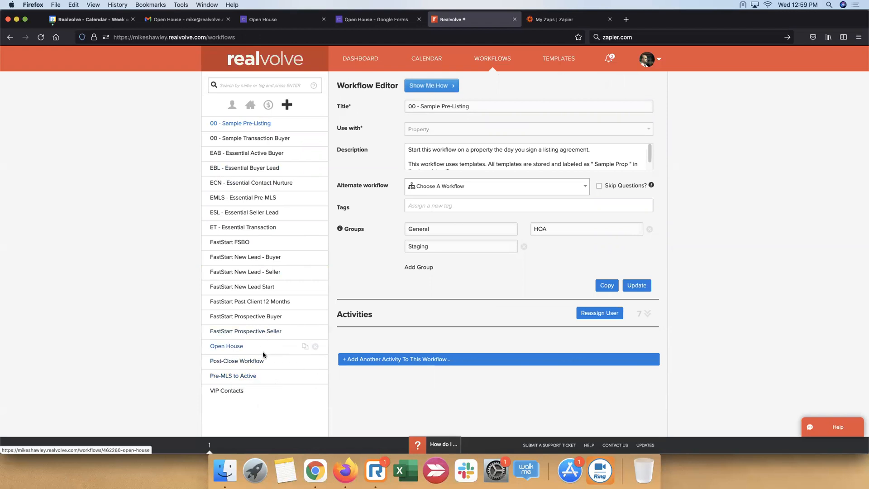
pyautogui.click(231, 347)
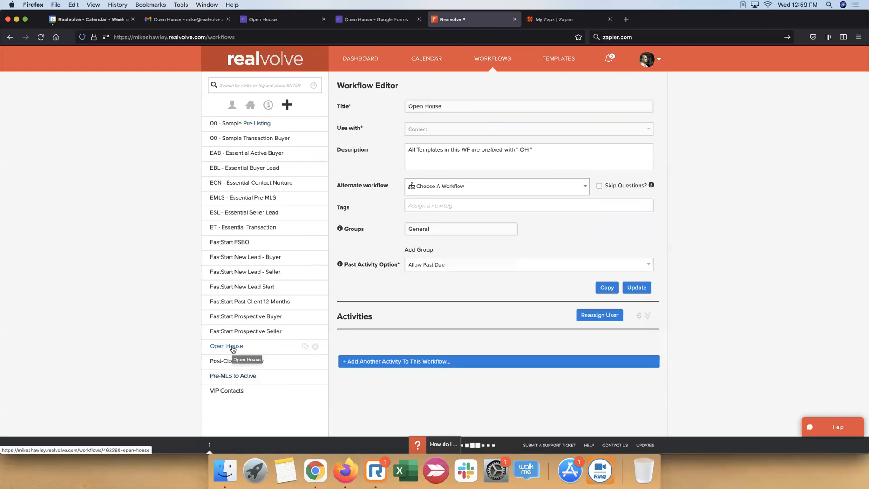
pyautogui.click(653, 317)
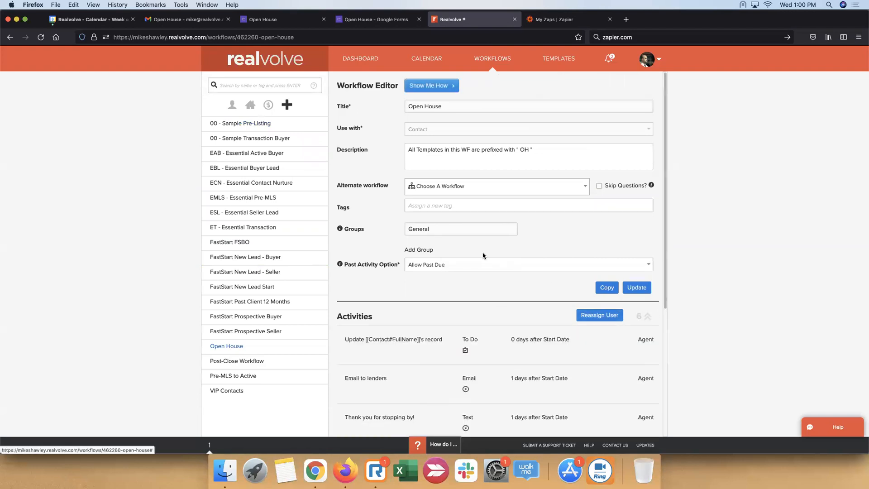
# Examine the Open House workflow's activities and their timing, from "Email to lenders" through the call to the contact
pyautogui.scroll(-3, 504, 379)
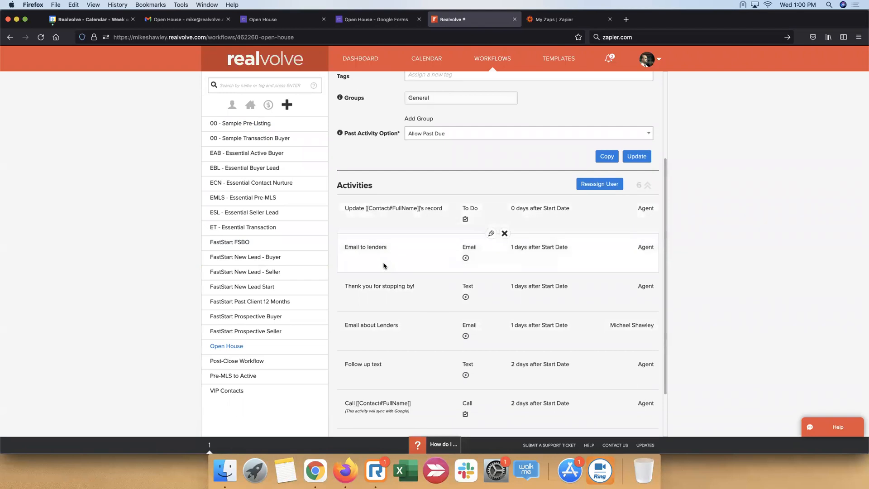
pyautogui.moveTo(345, 247); pyautogui.dragTo(403, 256)
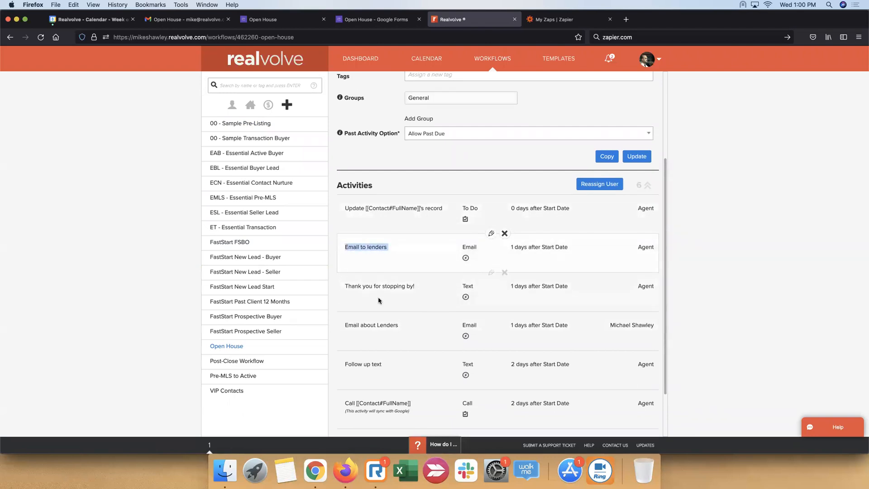
pyautogui.moveTo(346, 286); pyautogui.dragTo(420, 290)
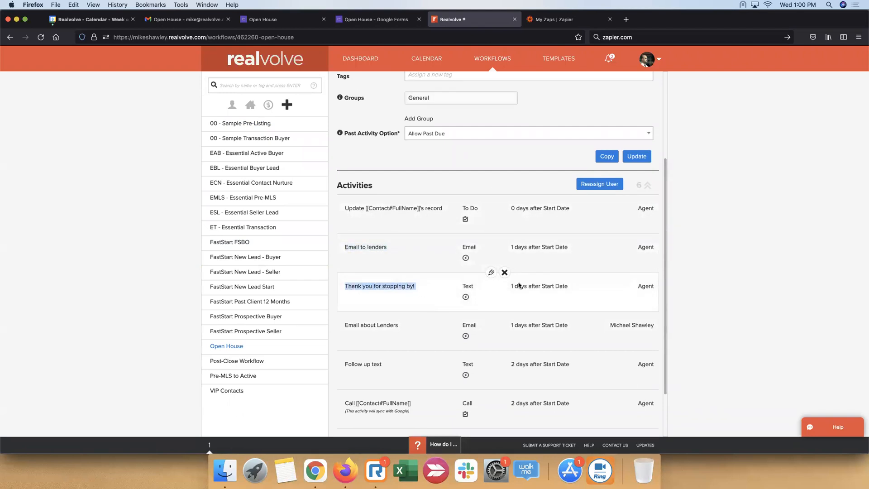
pyautogui.moveTo(345, 329); pyautogui.dragTo(403, 334)
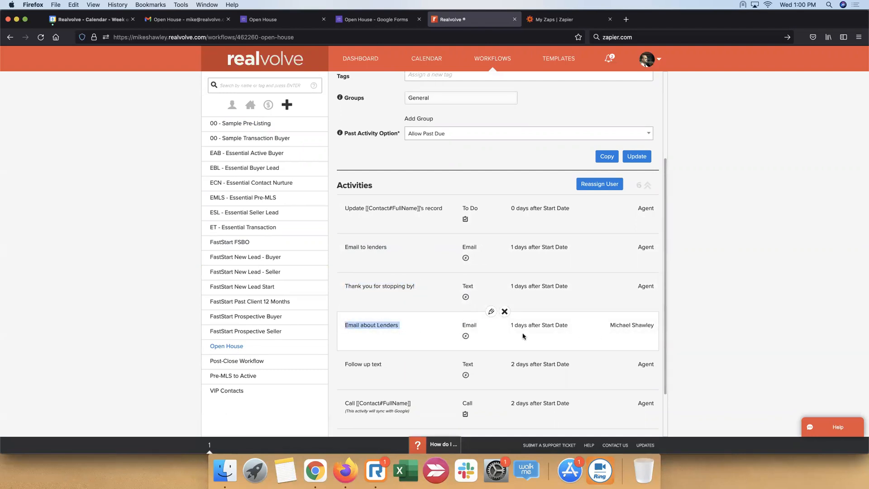
pyautogui.scroll(-3, 525, 317)
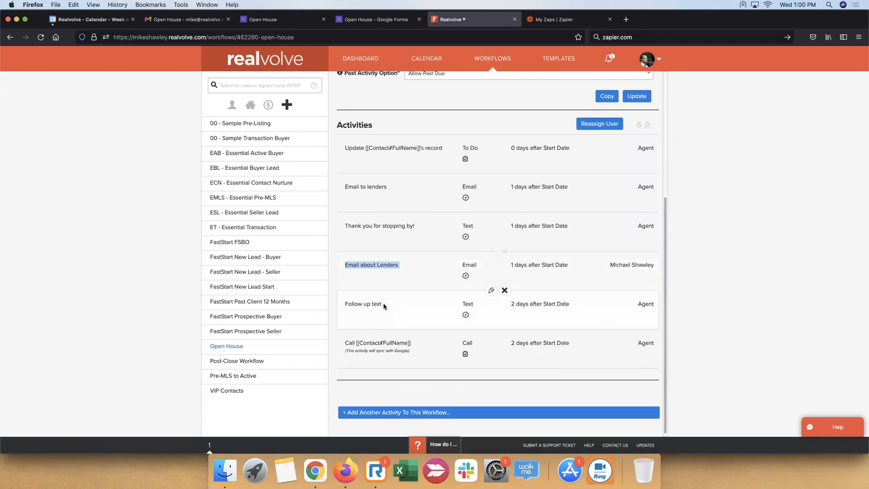
pyautogui.moveTo(345, 302); pyautogui.dragTo(390, 303)
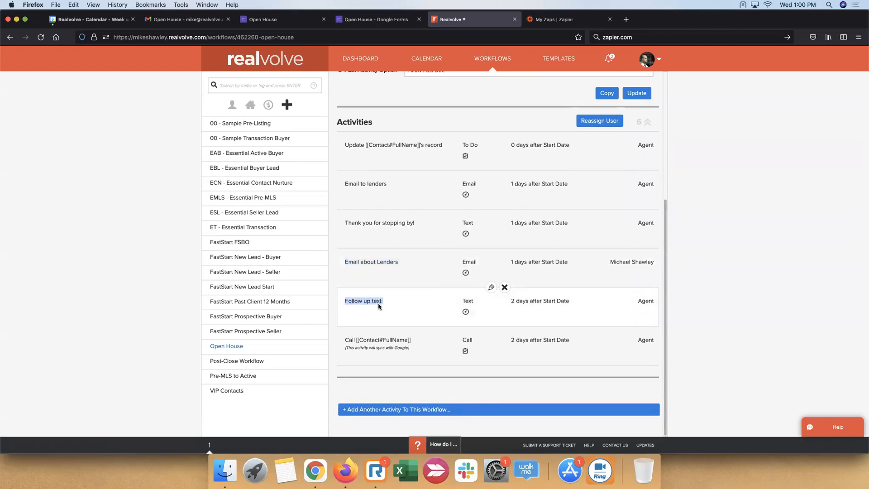
pyautogui.click(400, 379)
pyautogui.tripleClick(359, 341)
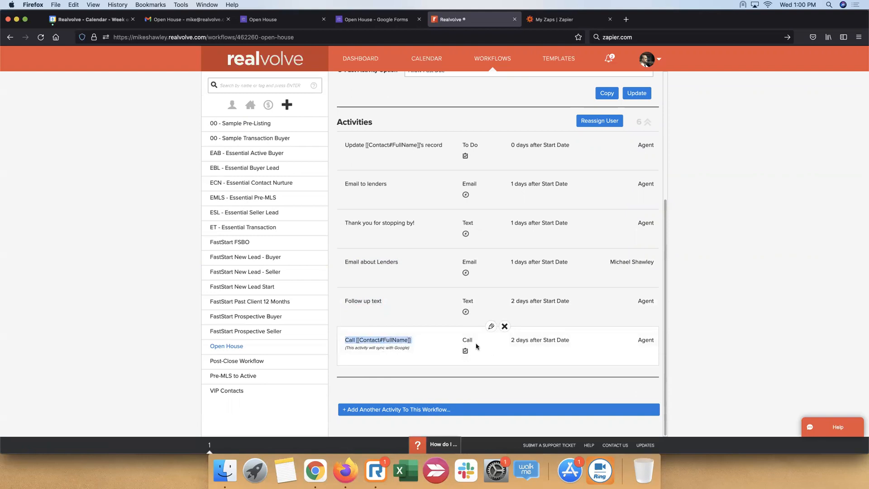
pyautogui.click(683, 226)
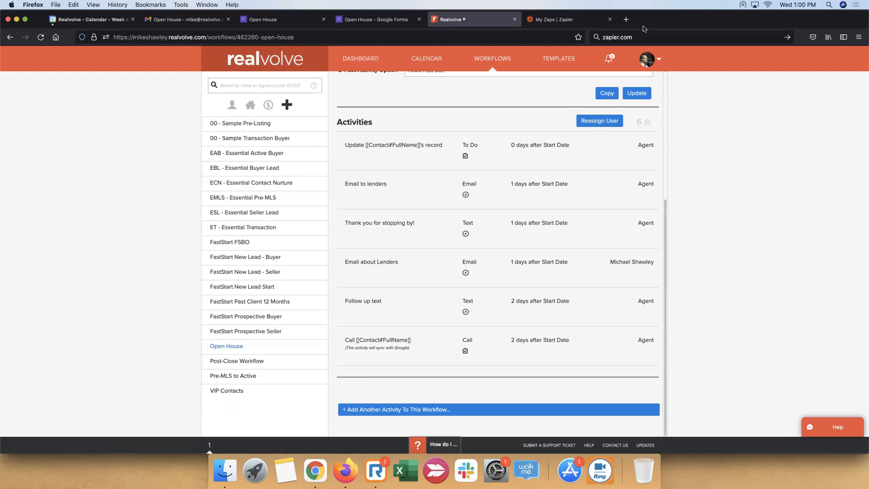
# Return to the Realvolve dashboard, view the "How do I ...?" help topics and close them
pyautogui.click(362, 59)
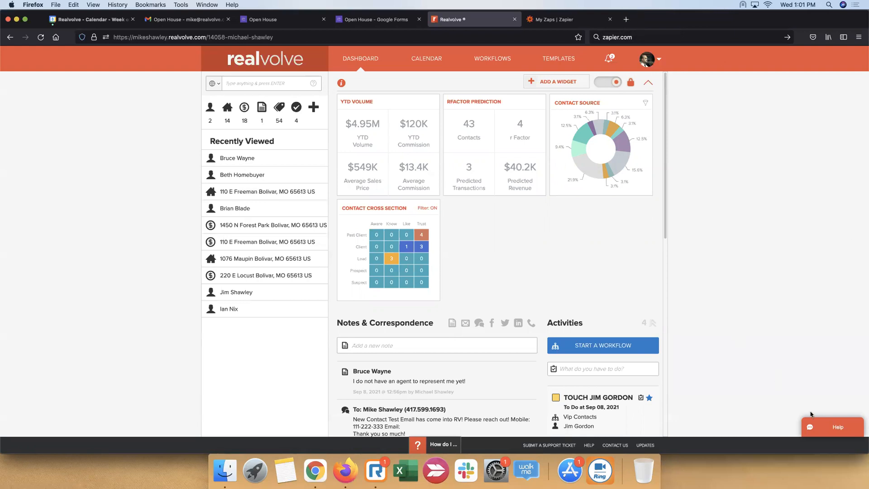
pyautogui.click(435, 449)
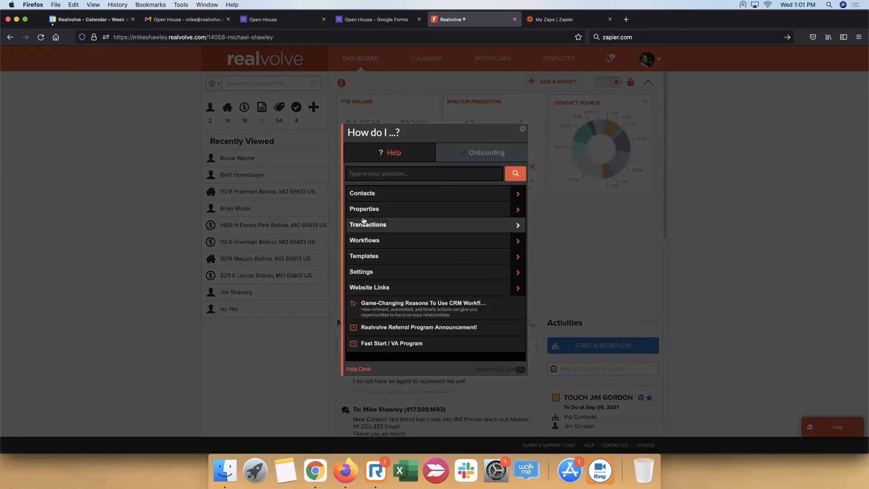
pyautogui.click(523, 129)
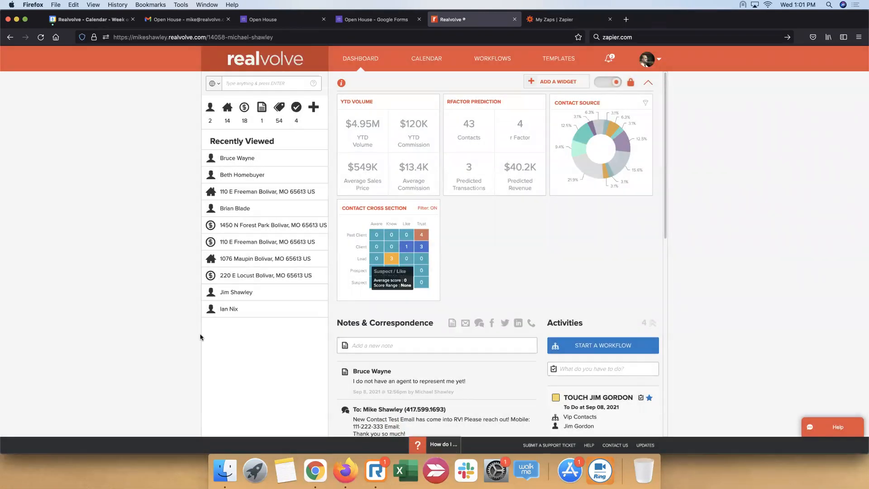